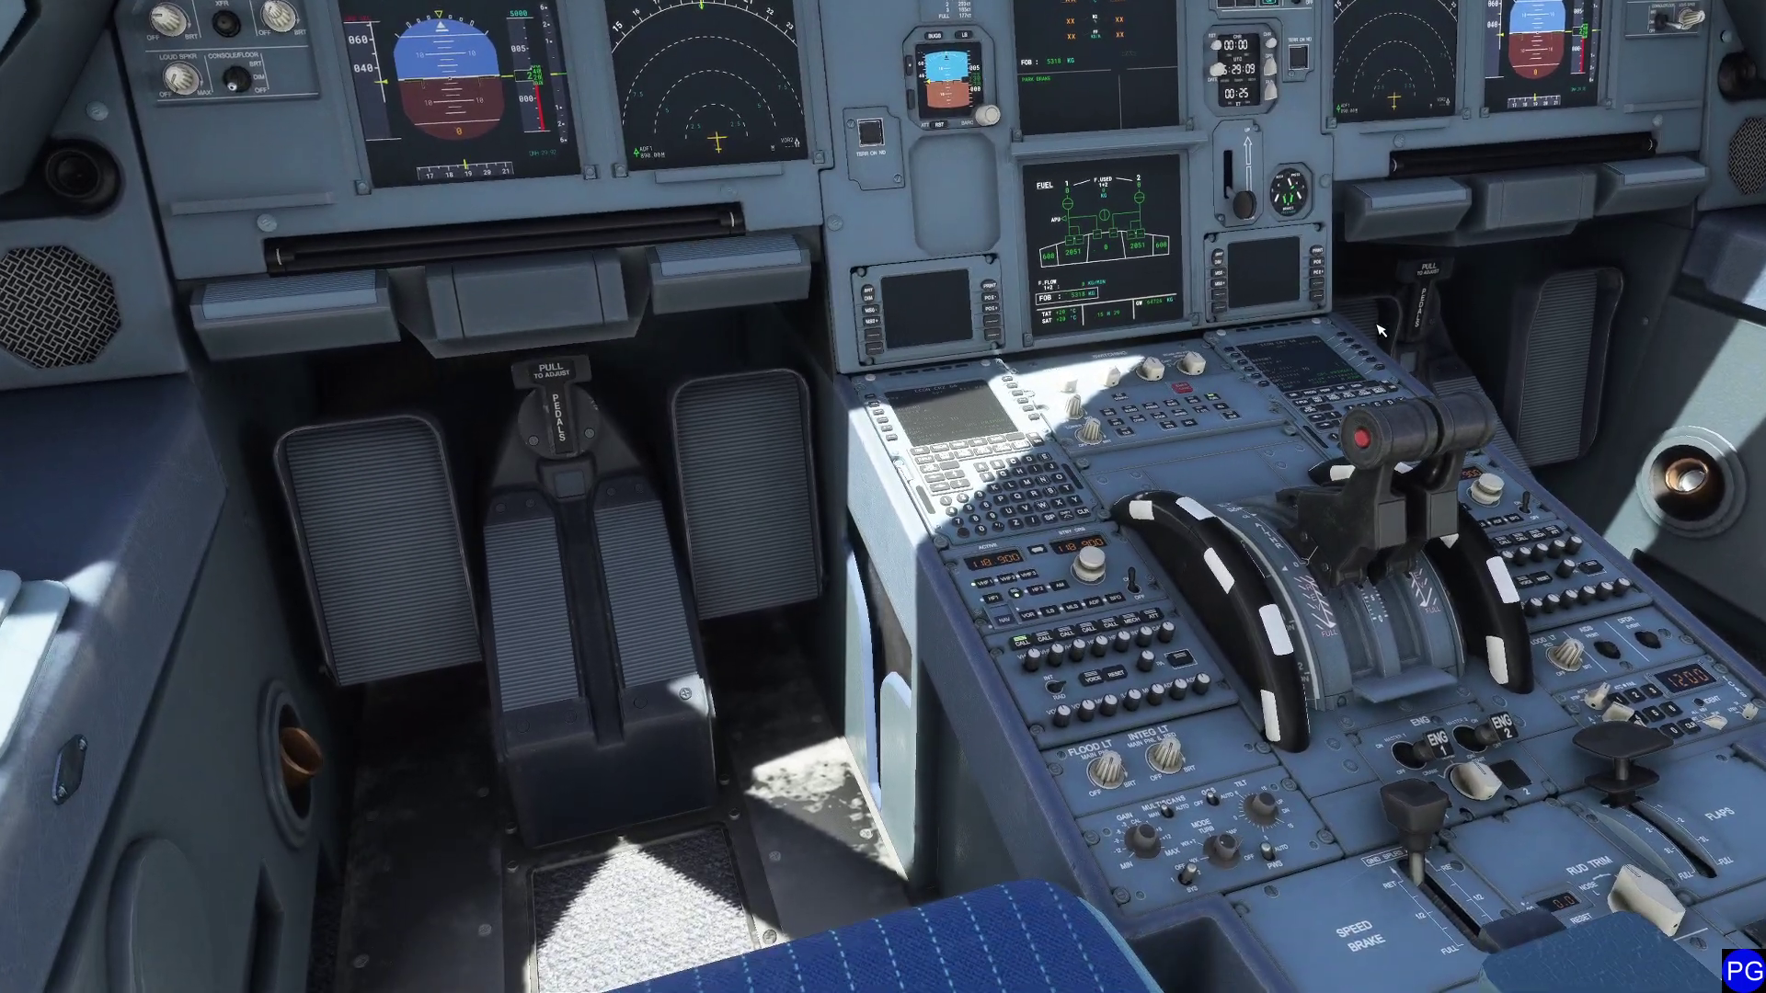
Step: Advance the simulator's time of day past 11:43 AM in the weather settings to move direct sunlight off the captain's MCDU
scroll(859, 376, "up", 8)
mouse_move(859, 375)
left_mouse_down()
mouse_move(971, 309)
mouse_move(929, 368)
mouse_move(870, 340)
mouse_move(851, 386)
mouse_move(839, 376)
left_mouse_up()
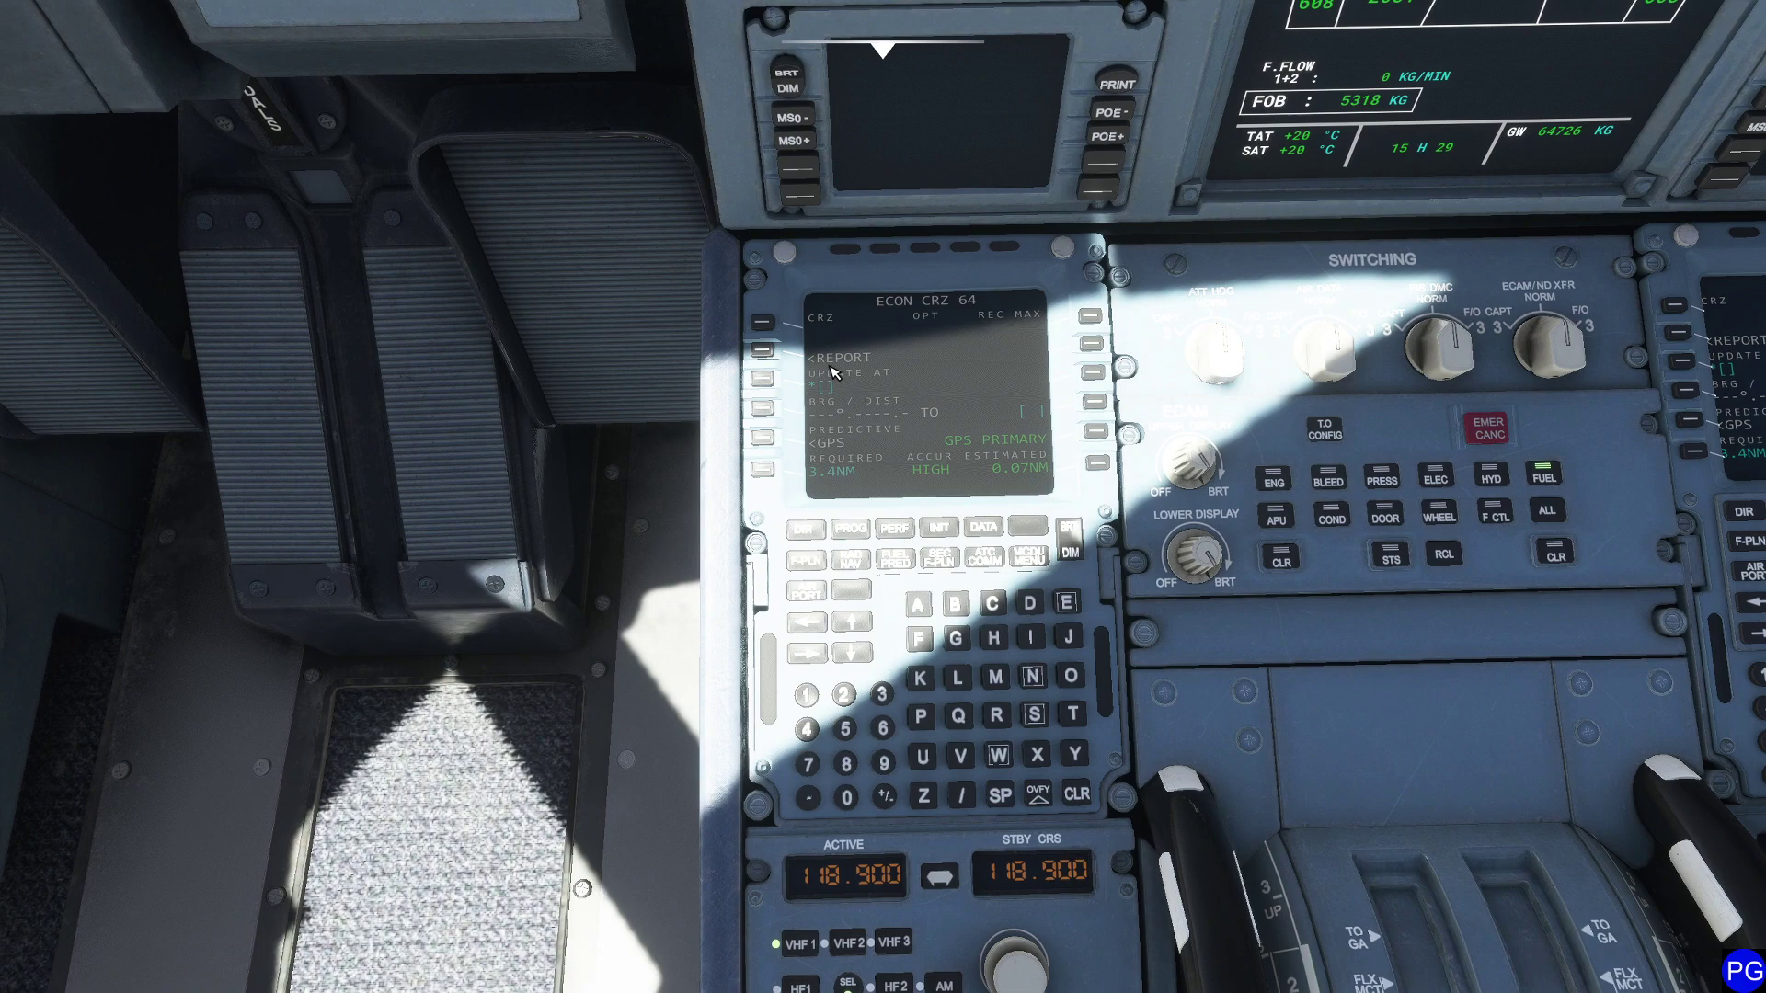
scroll(981, 406, "up", 6)
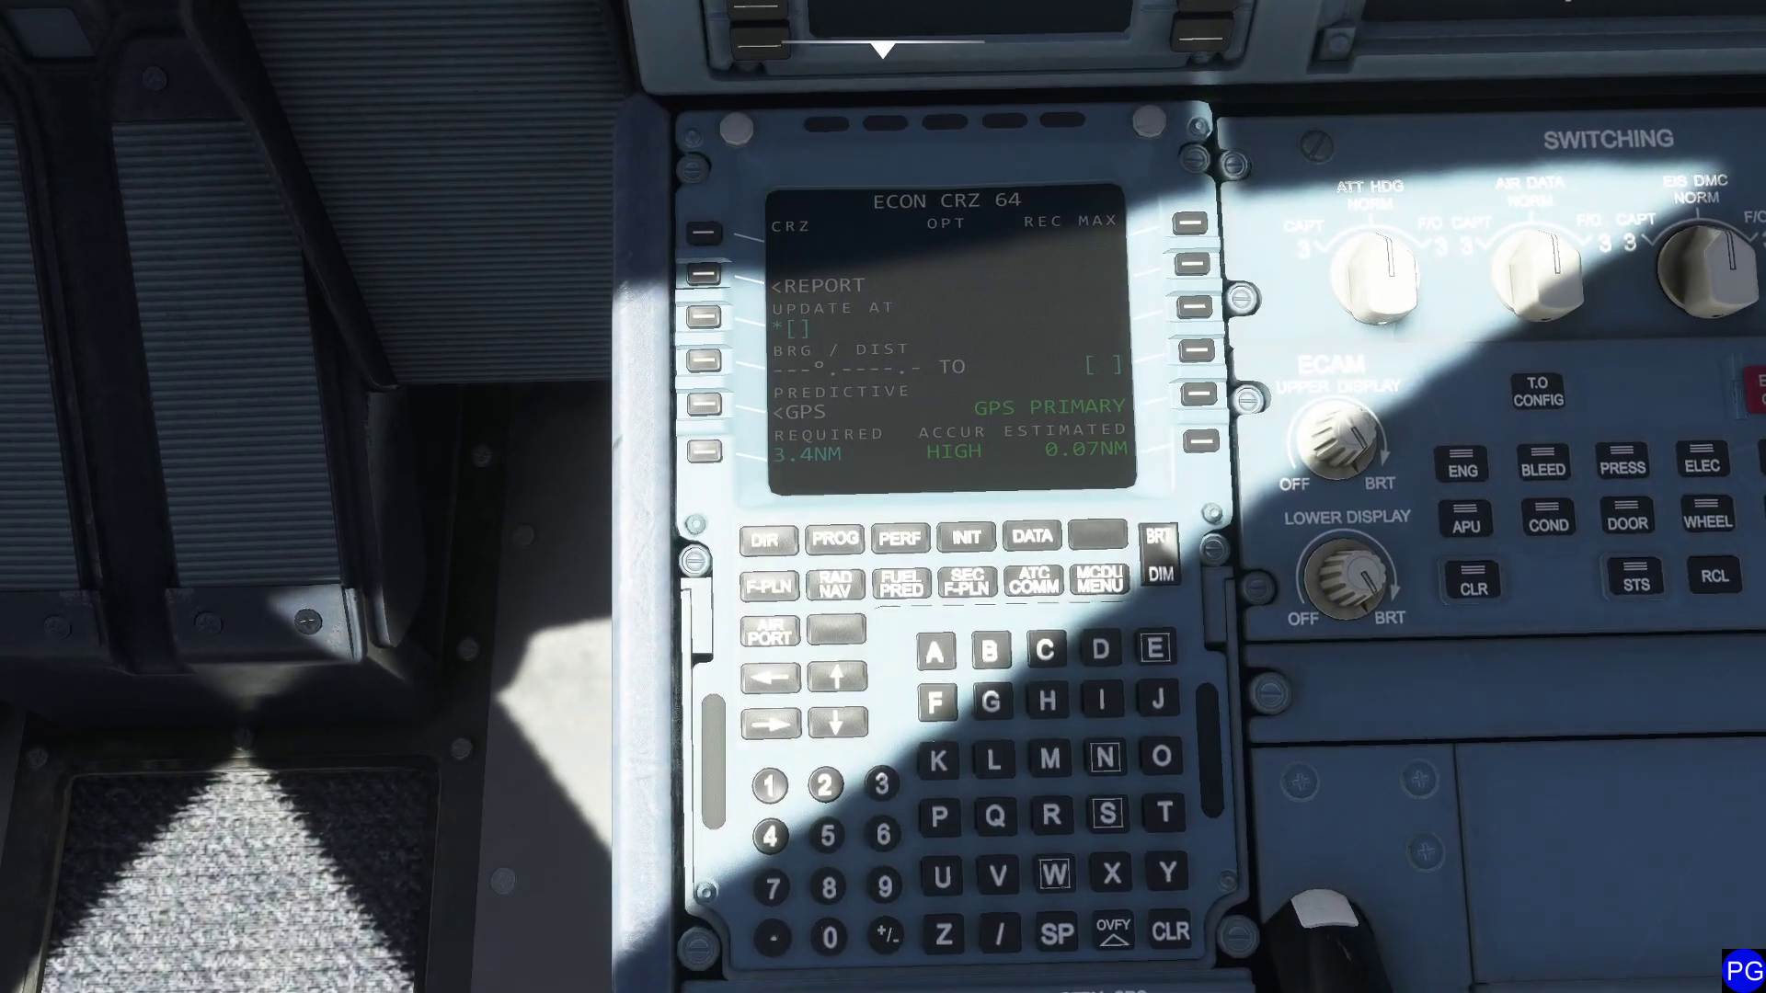
left_click_drag(982, 406, 972, 422)
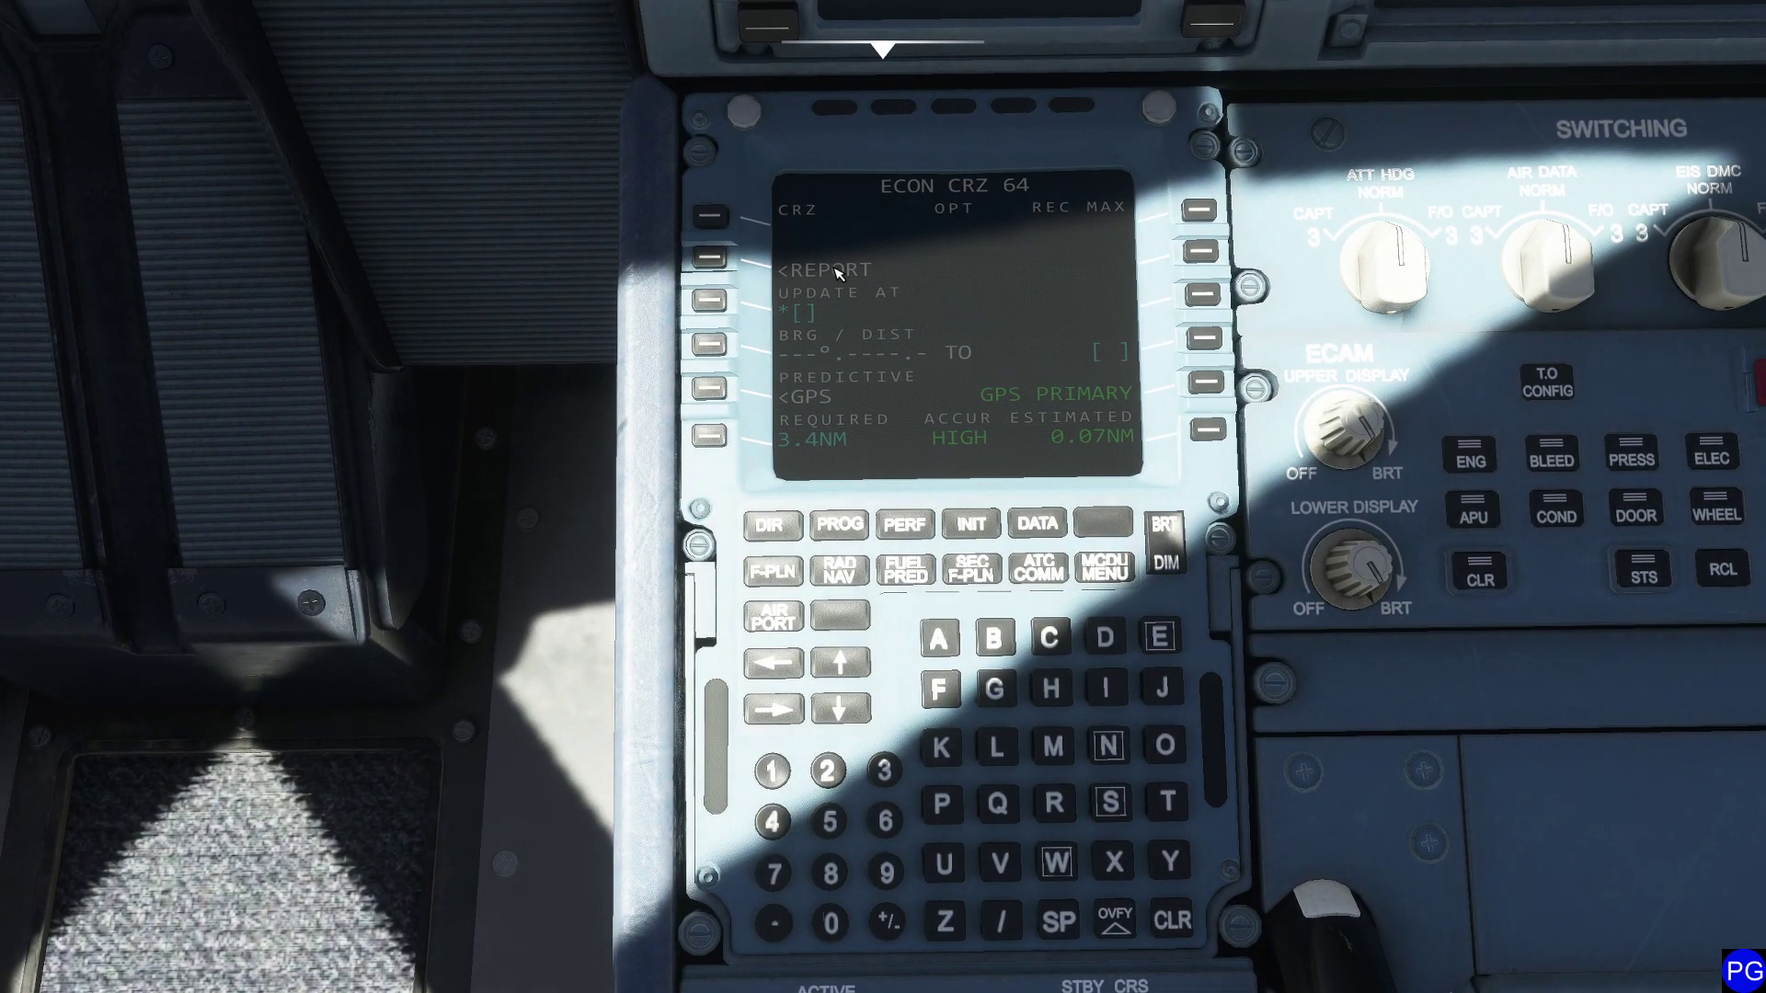
mouse_move(915, 86)
left_click(1084, 87)
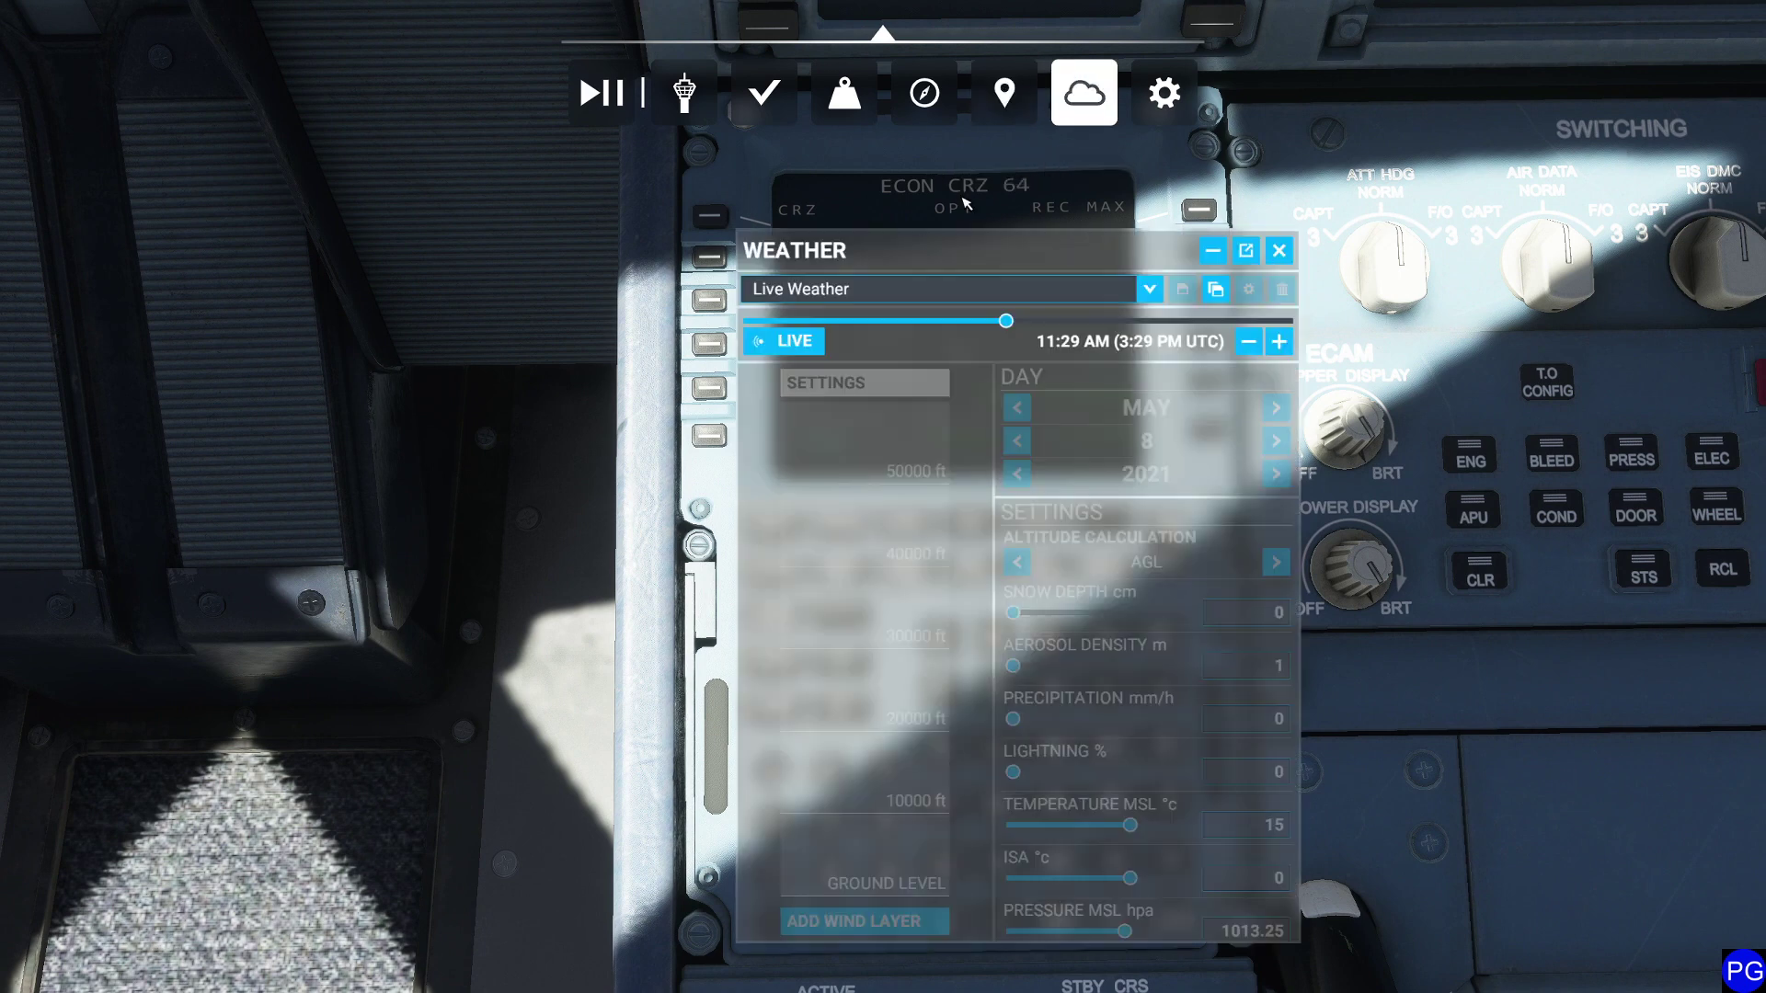
left_click(1278, 341)
left_click(1279, 342)
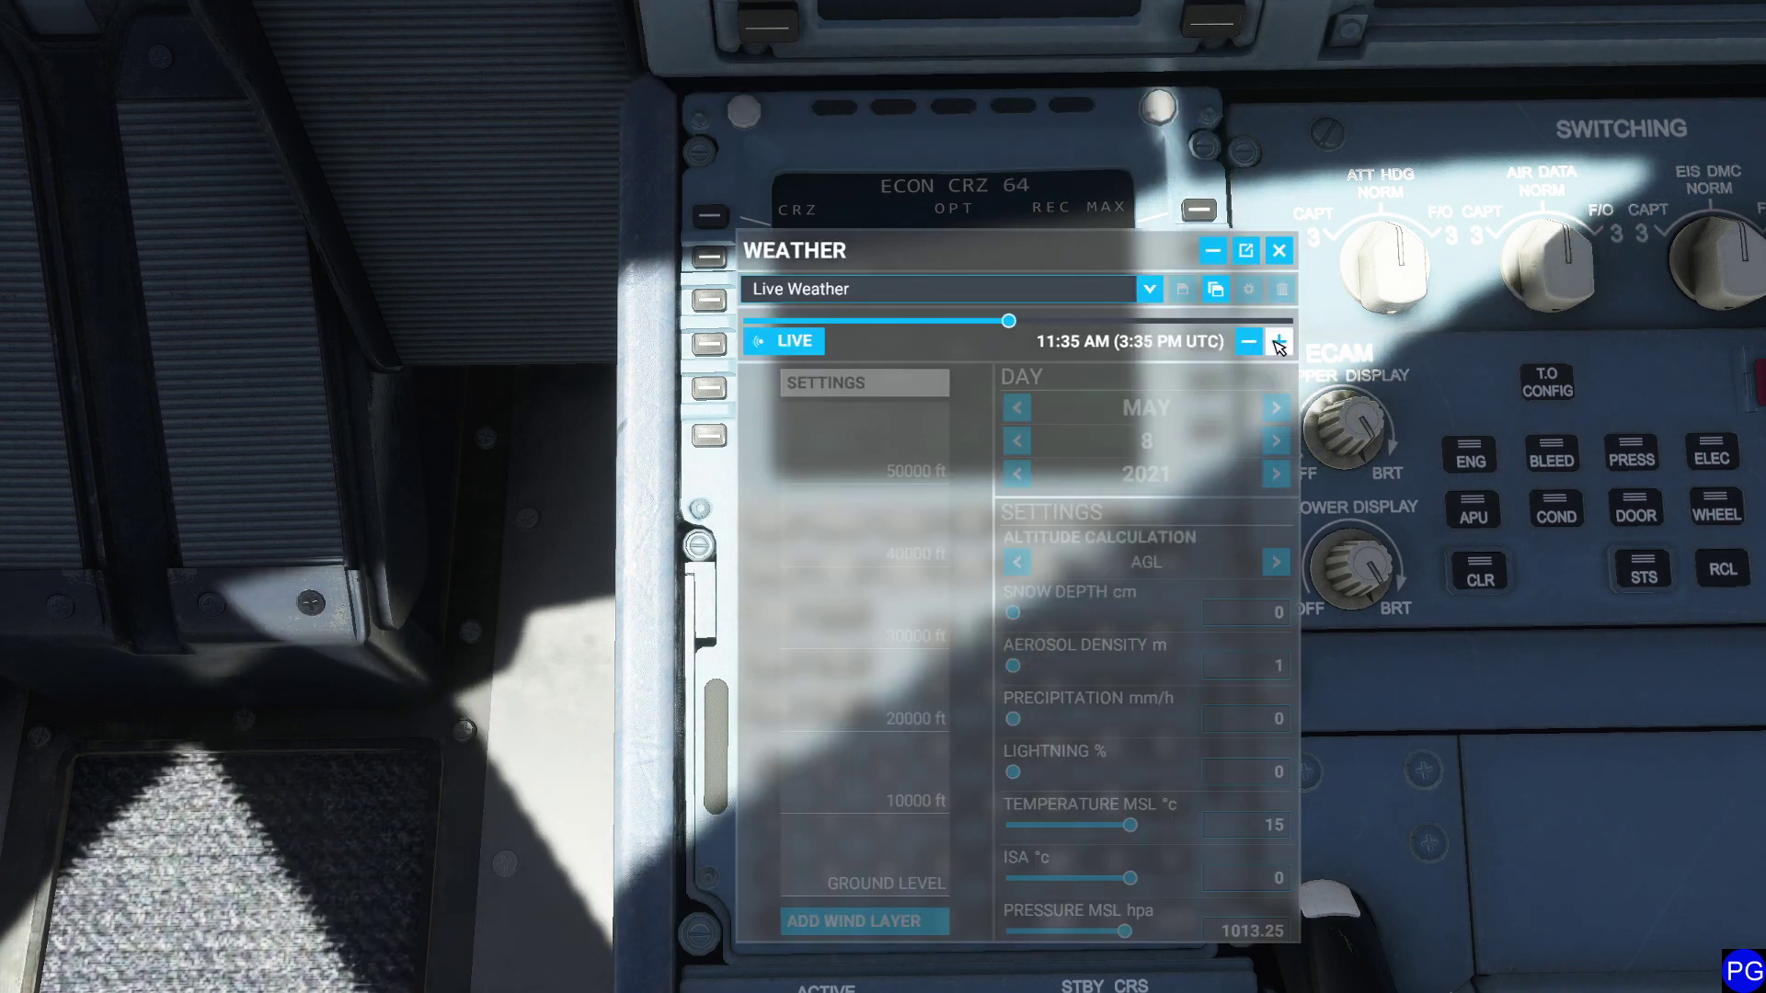
left_click(1279, 341)
left_click(1279, 341)
left_click(1278, 341)
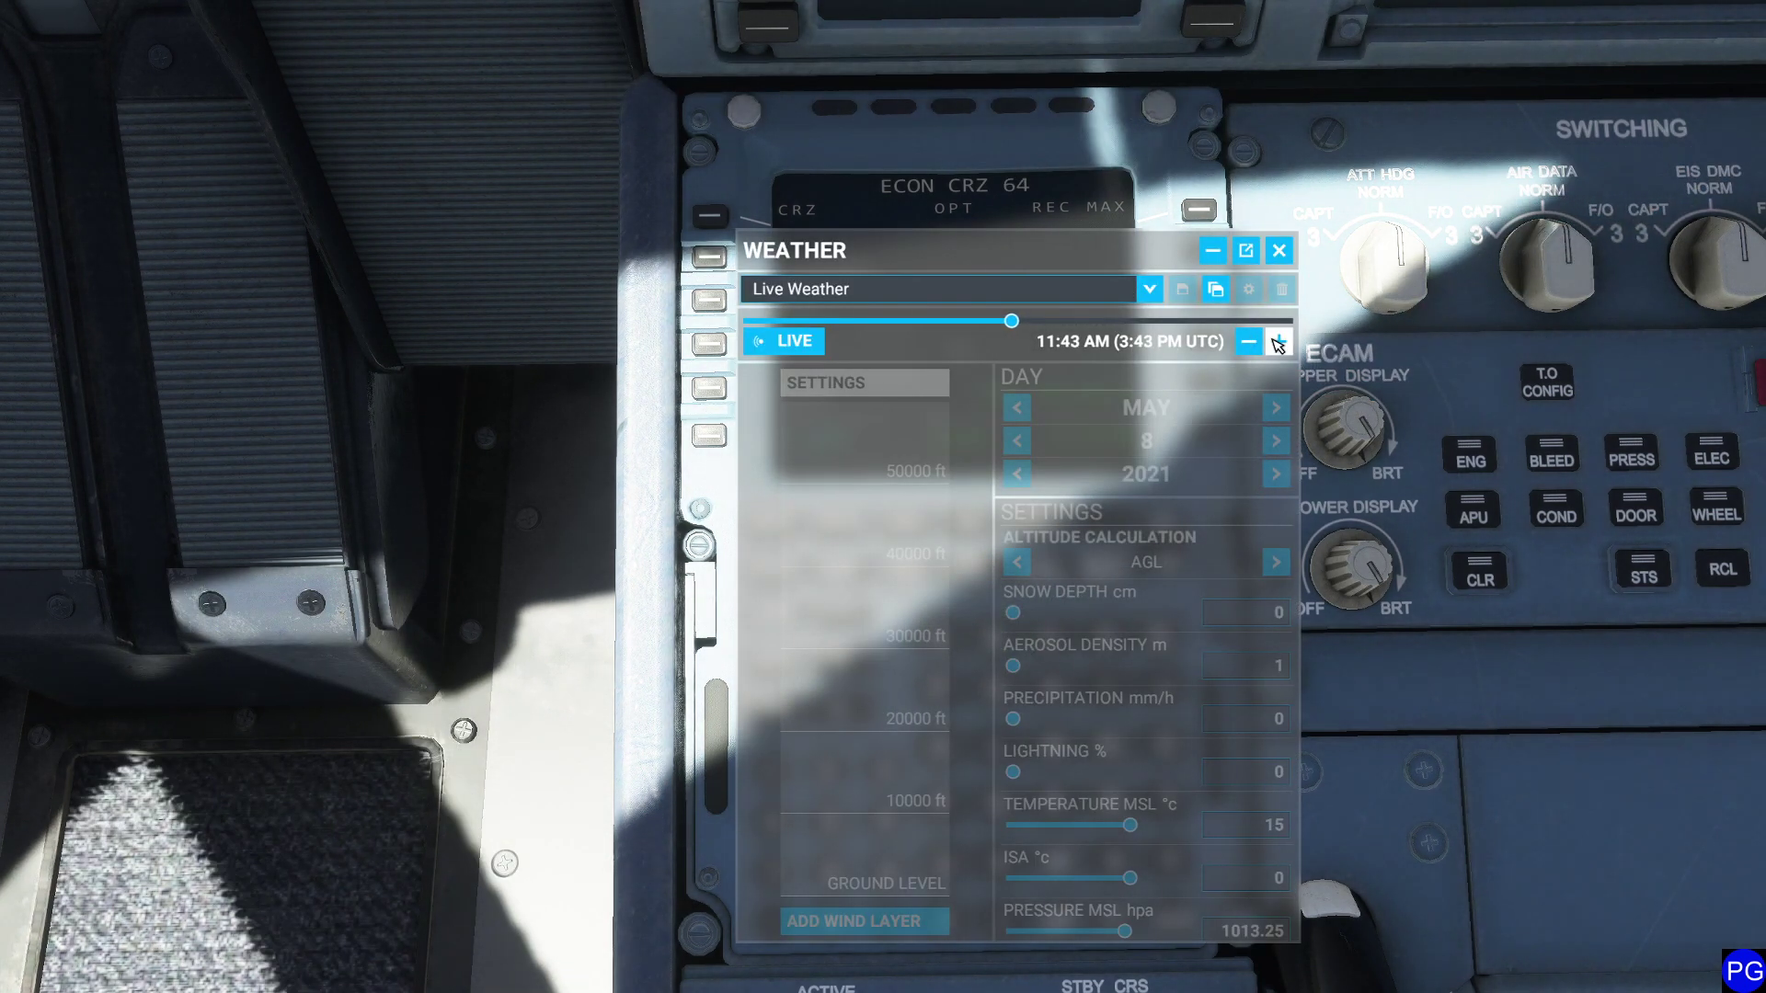
left_click(1030, 322)
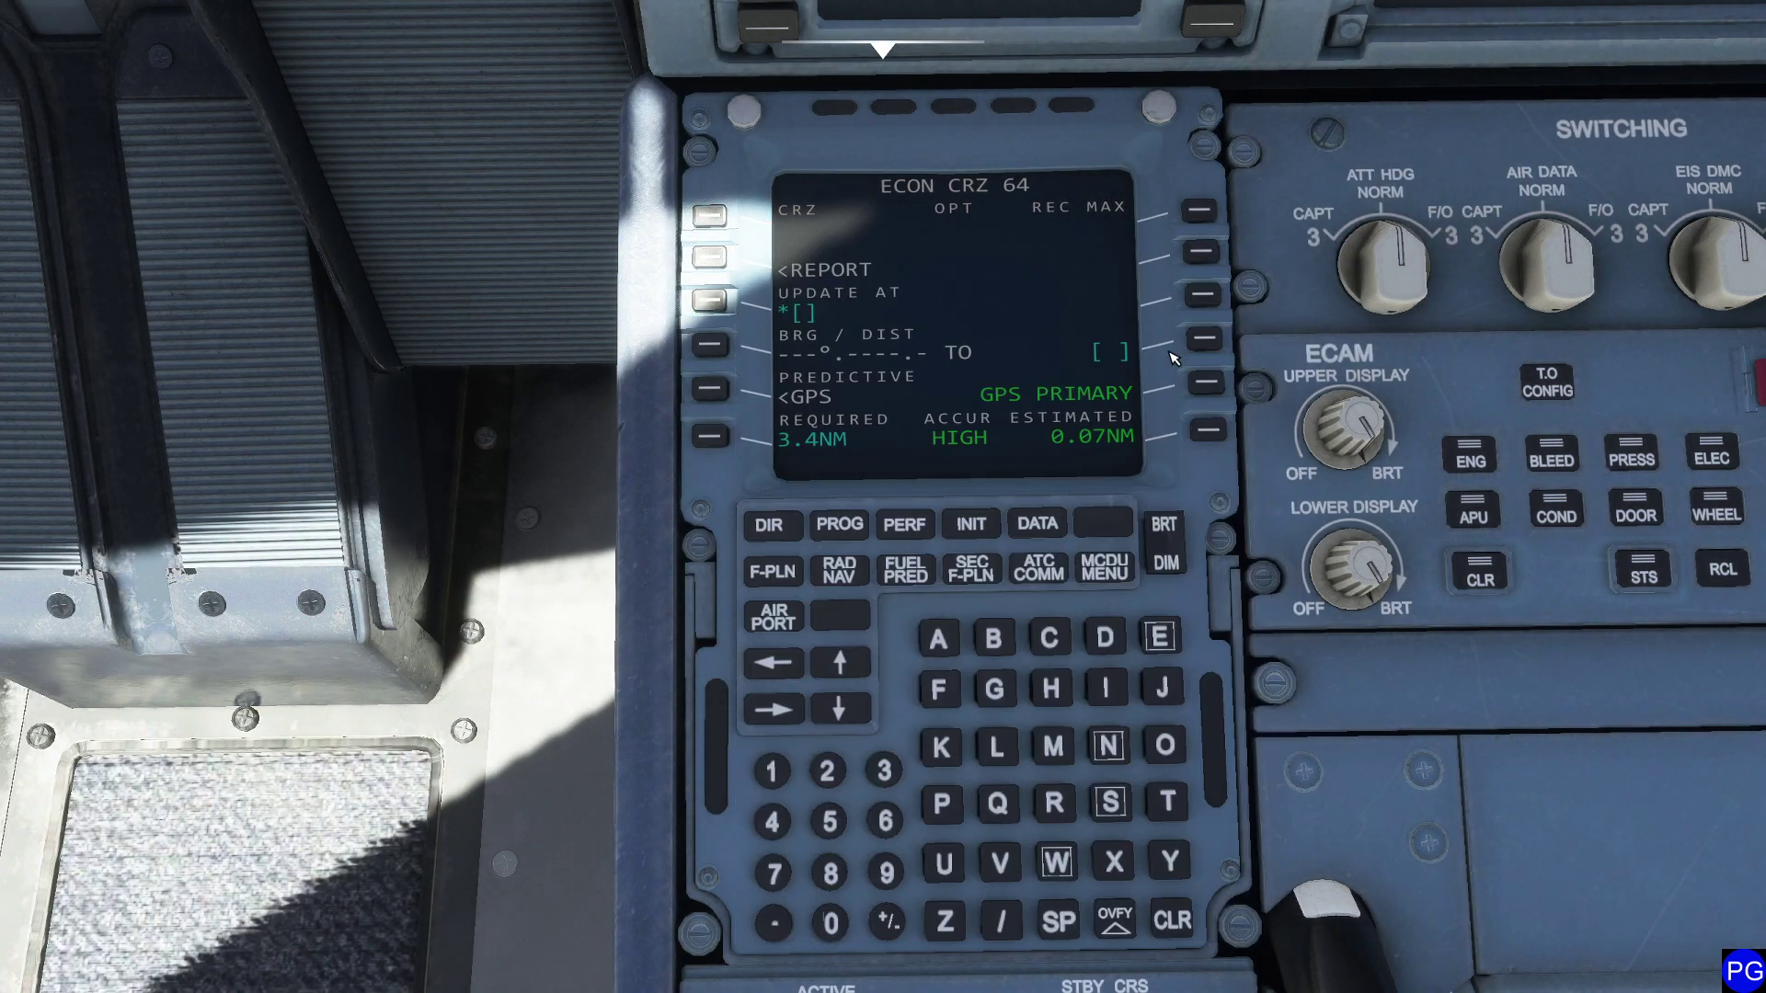
left_click(1279, 250)
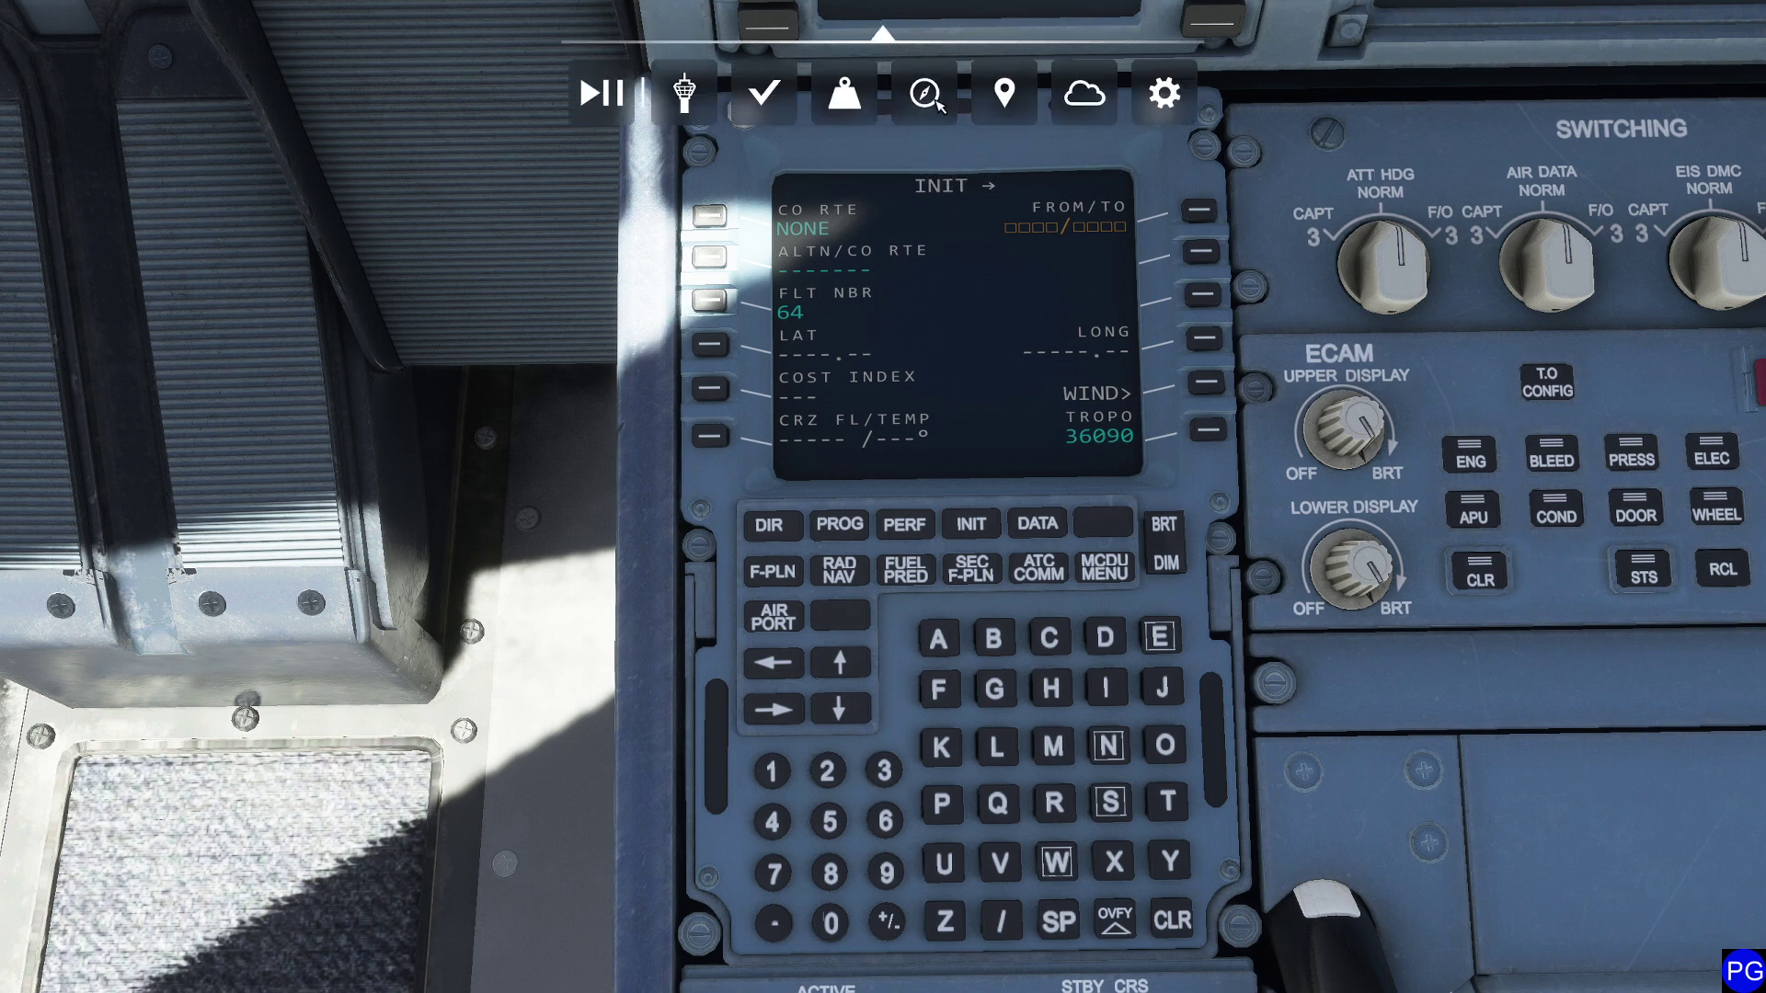
left_click(1085, 92)
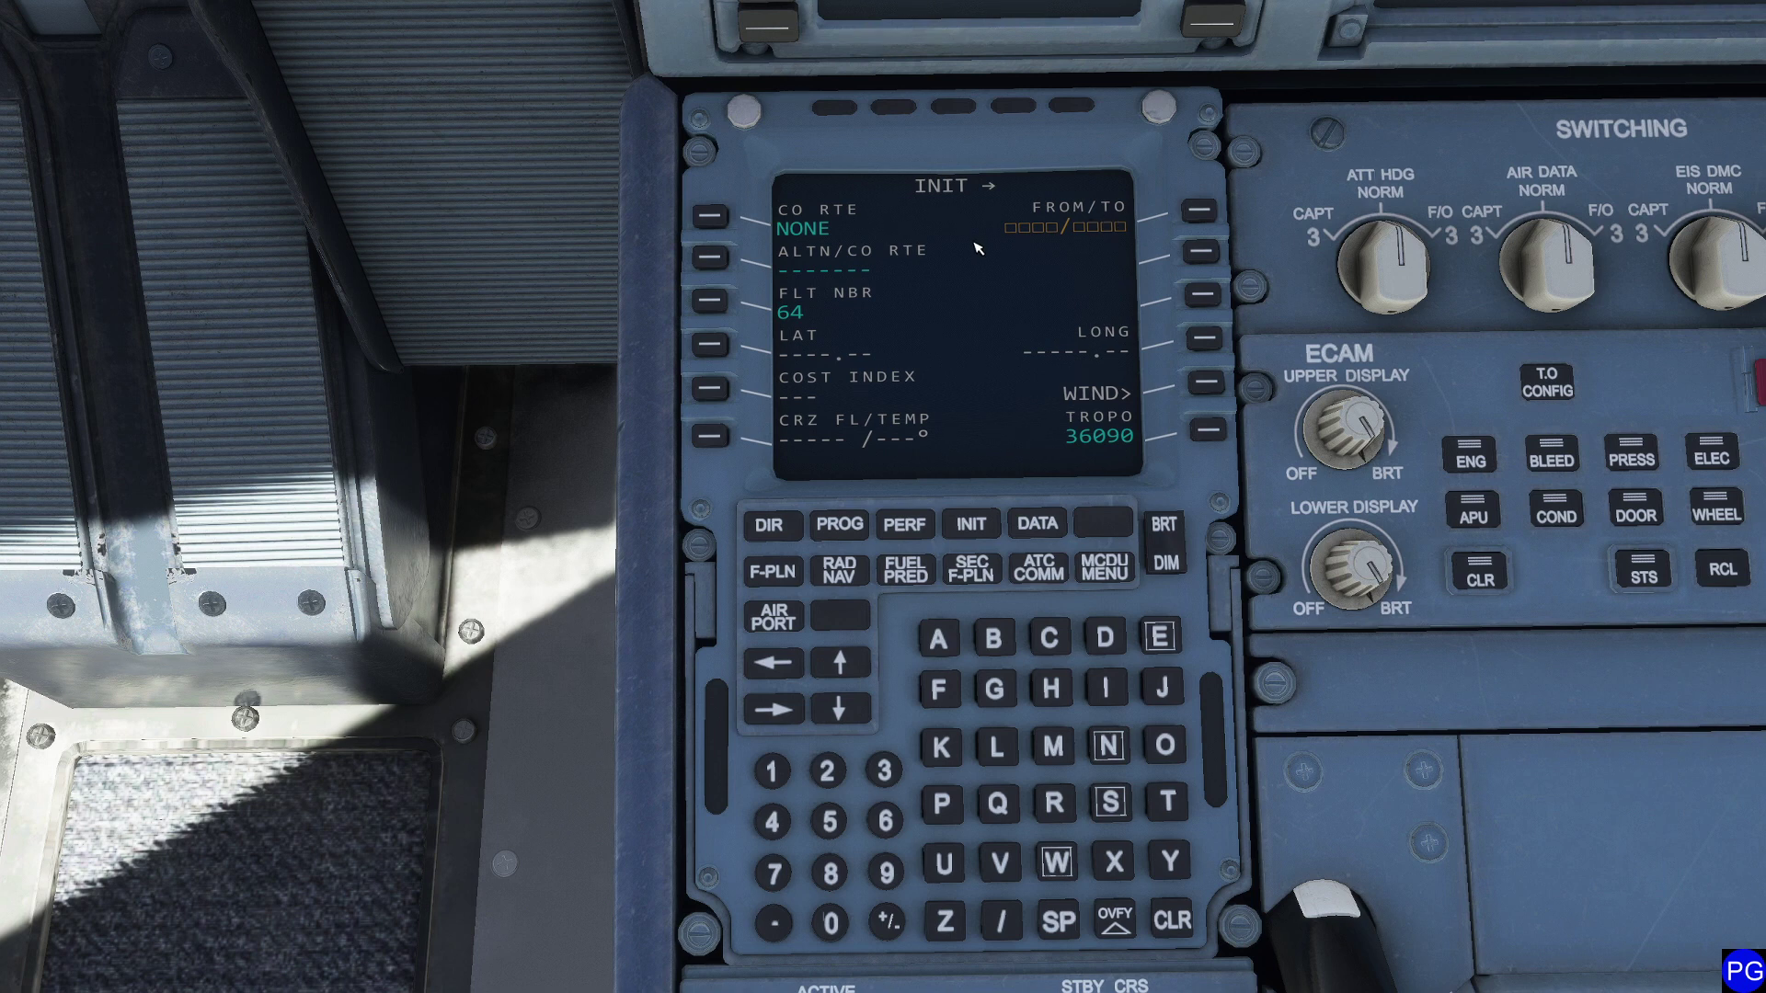
Step: Enter SVMC/SVMI as the FROM/TO airports on the MCDU INIT page and return from the company route list
left_click_drag(970, 250, 965, 249)
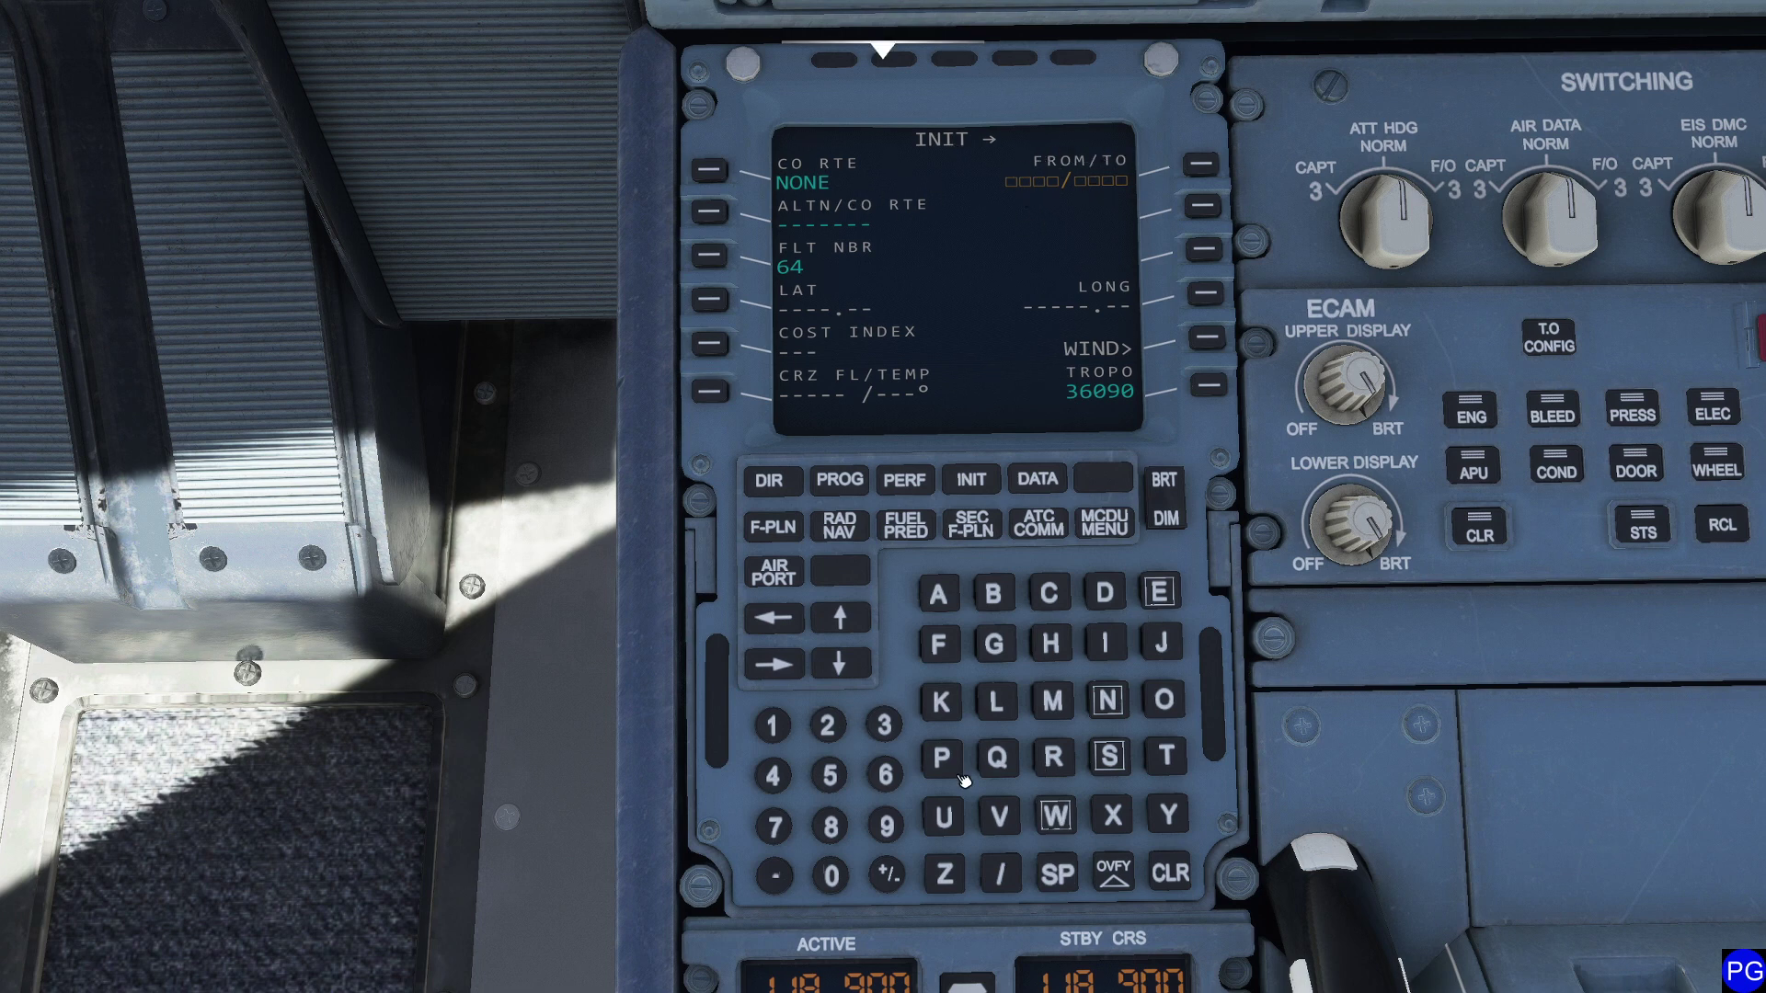
scroll(883, 497, "up", 5)
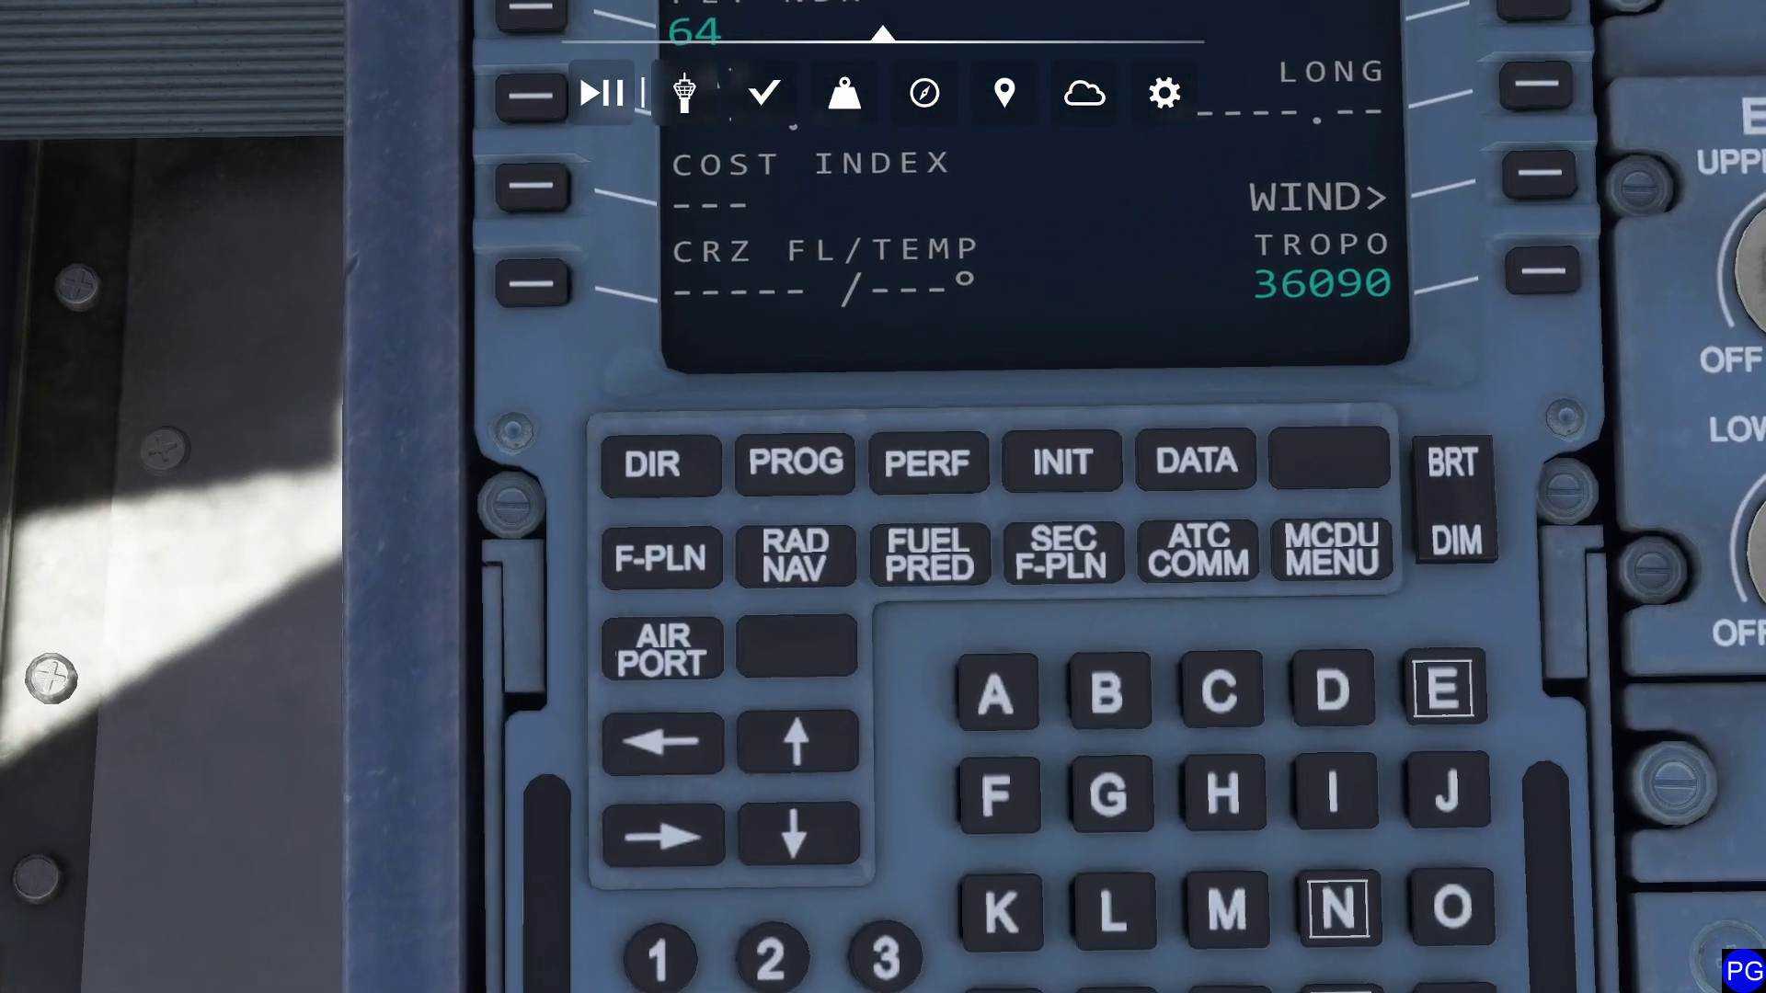
scroll(960, 301, "down", 3)
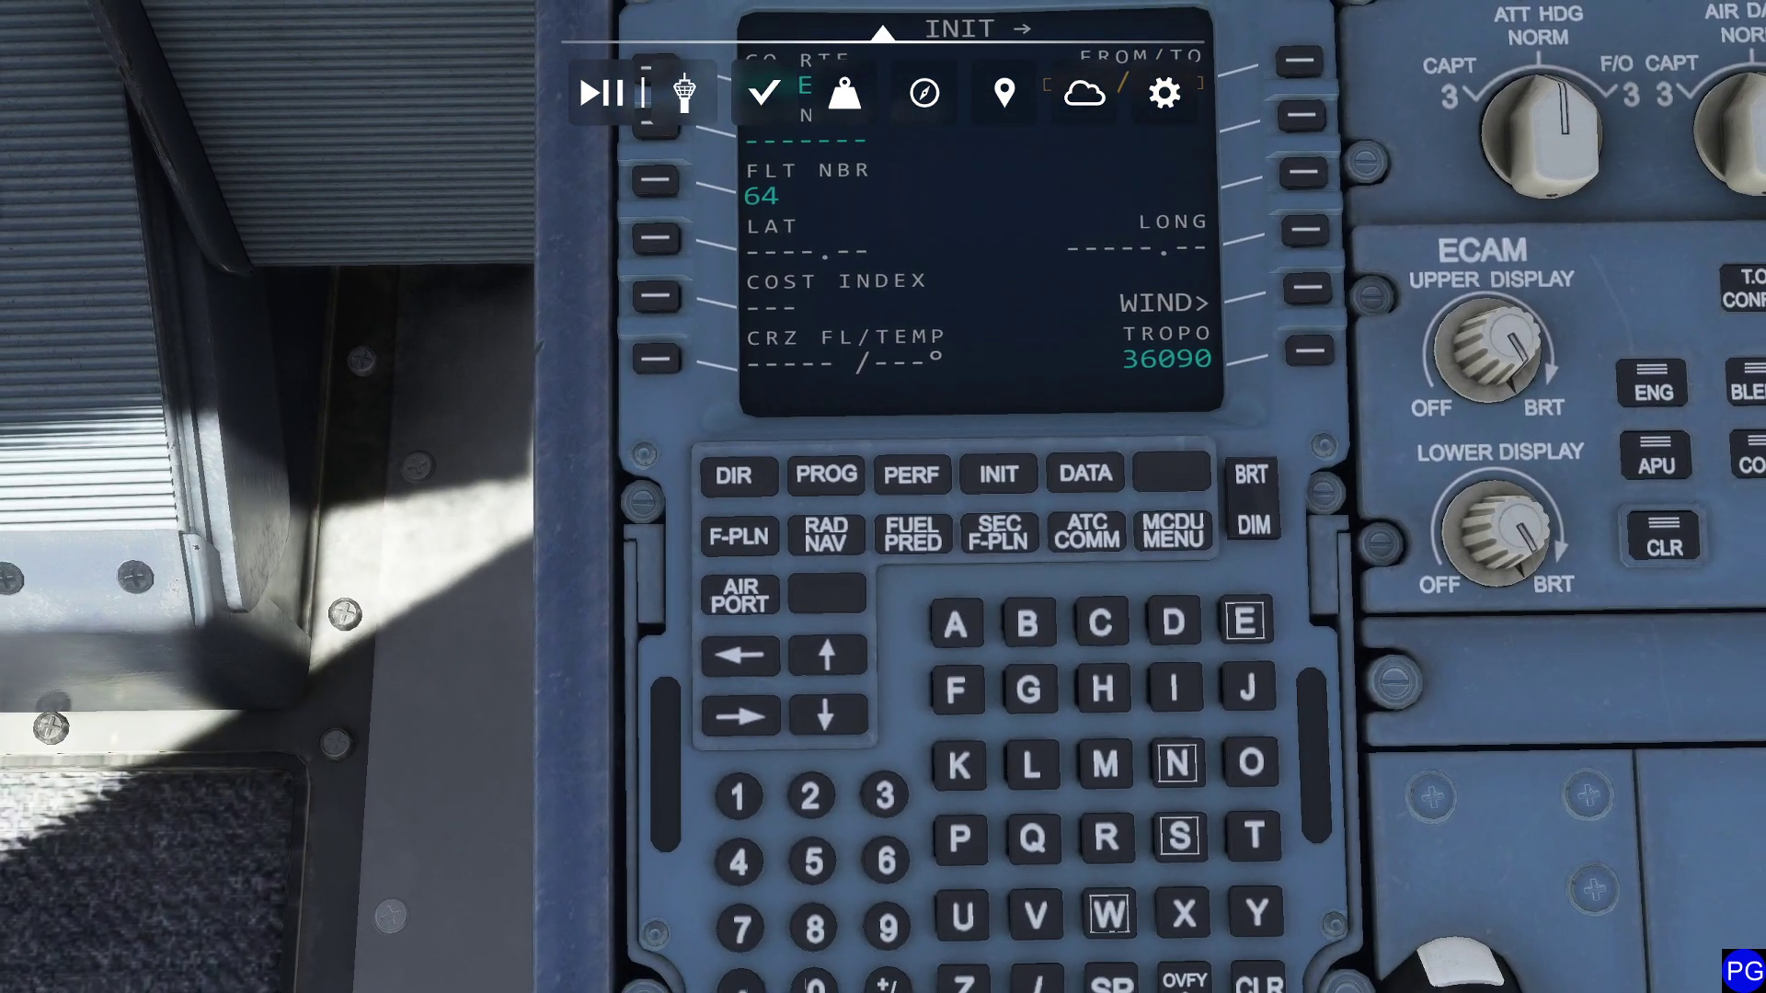
scroll(959, 302, "down", 2)
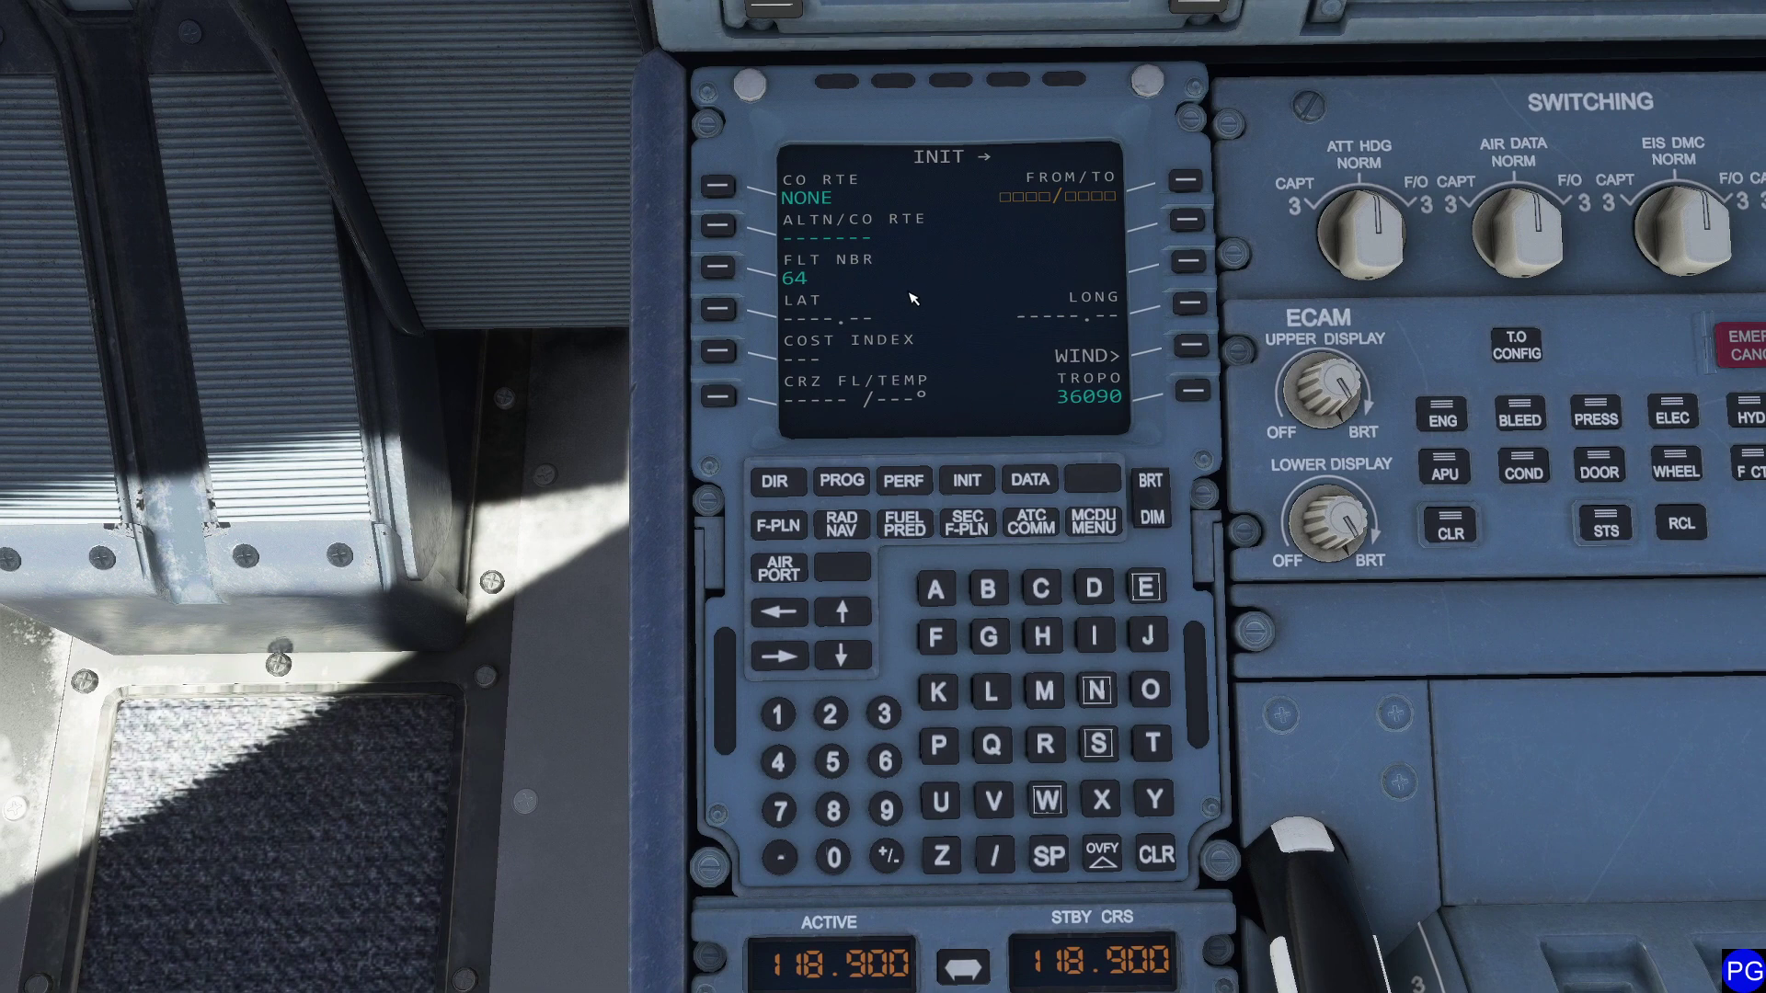
left_click(1097, 744)
left_click(993, 802)
left_click(1045, 690)
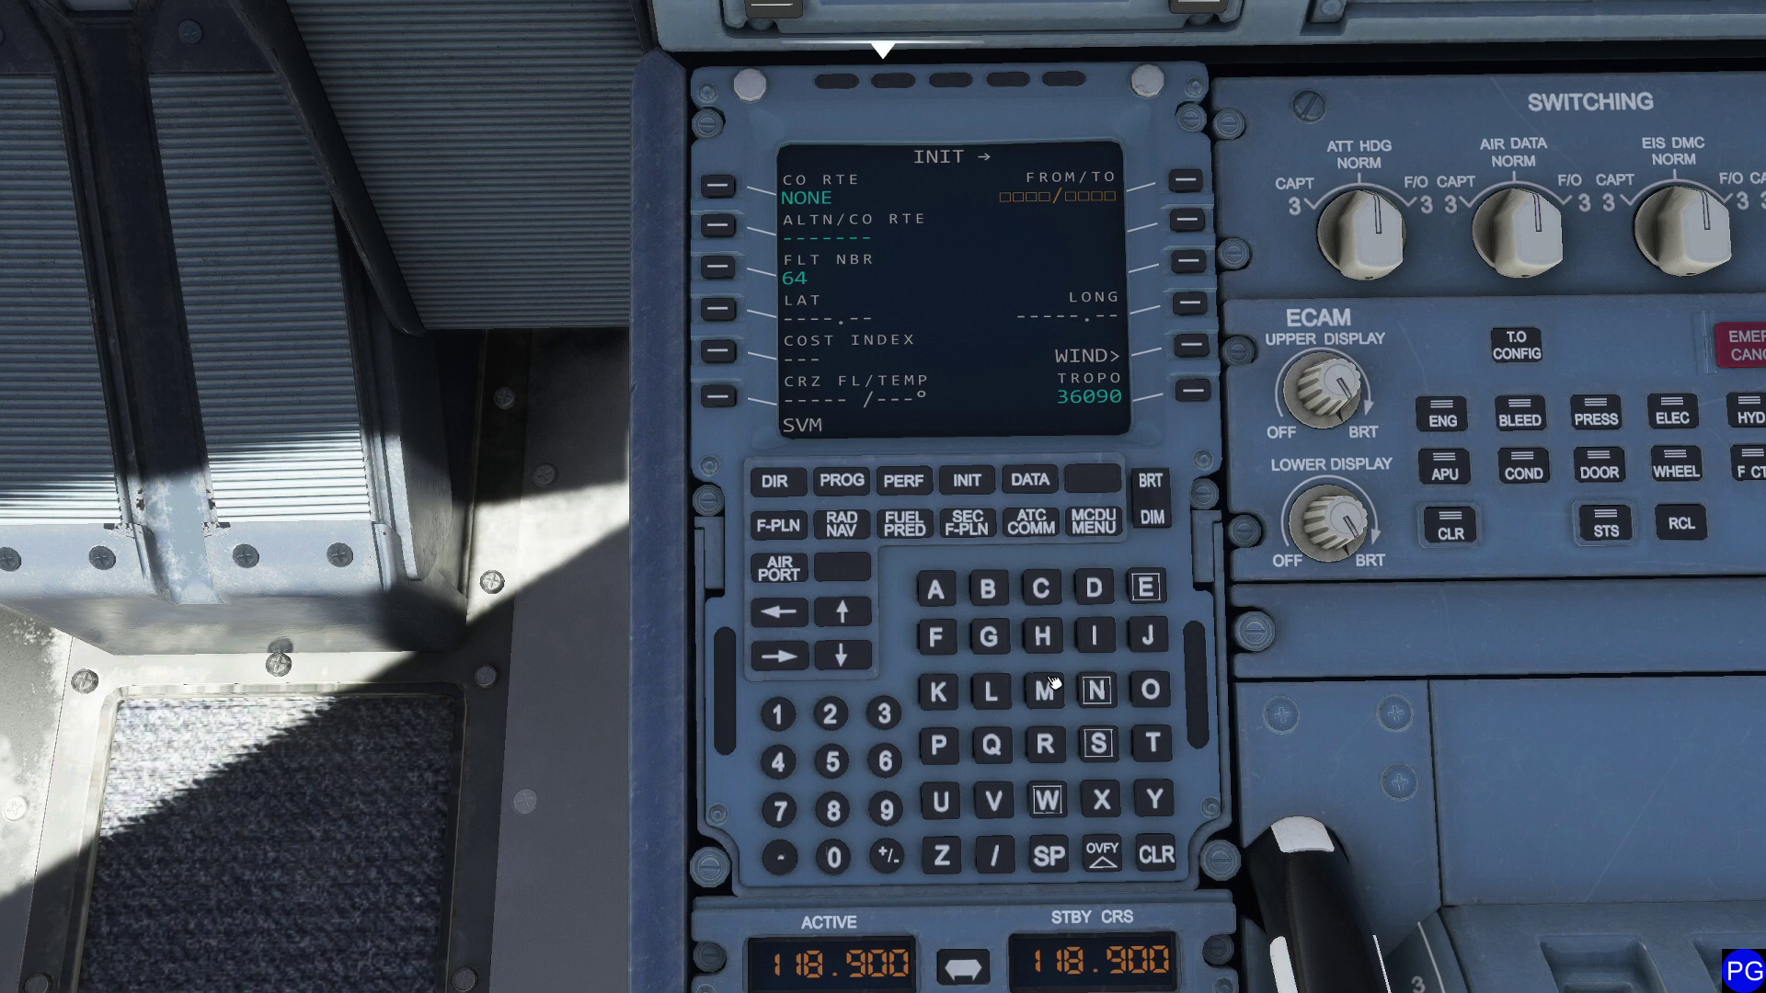
left_click(1050, 591)
left_click(999, 858)
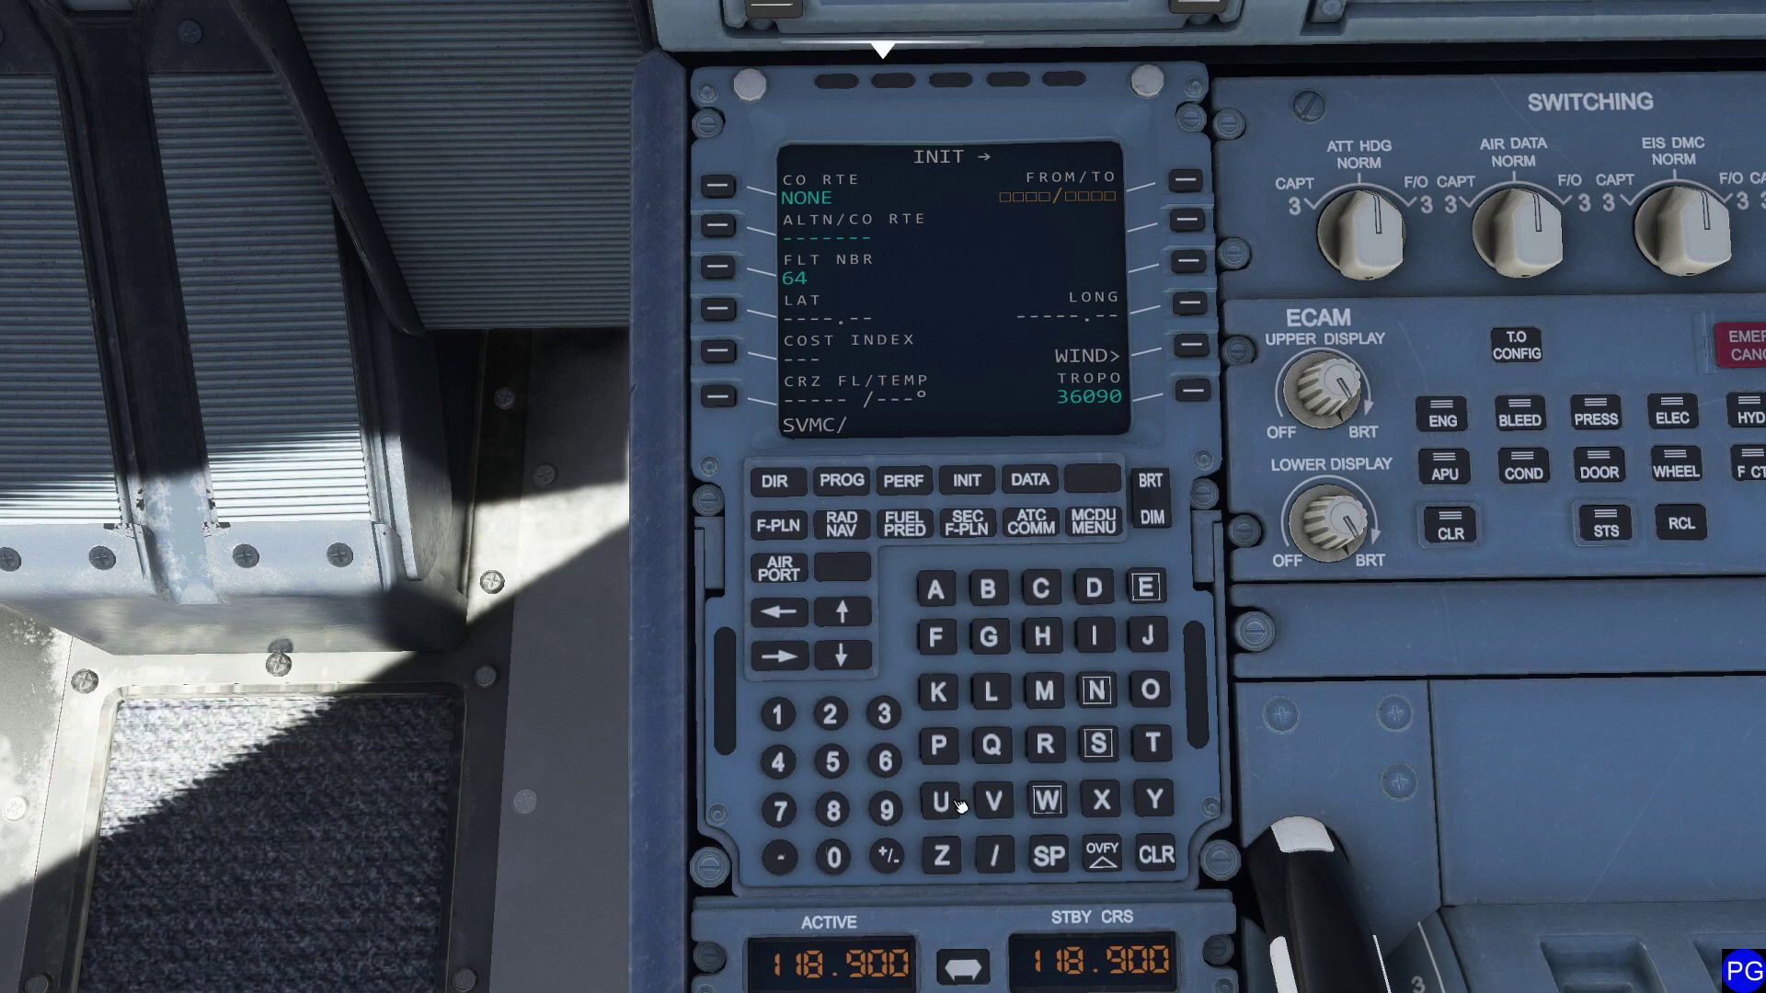
left_click(1097, 744)
left_click(993, 800)
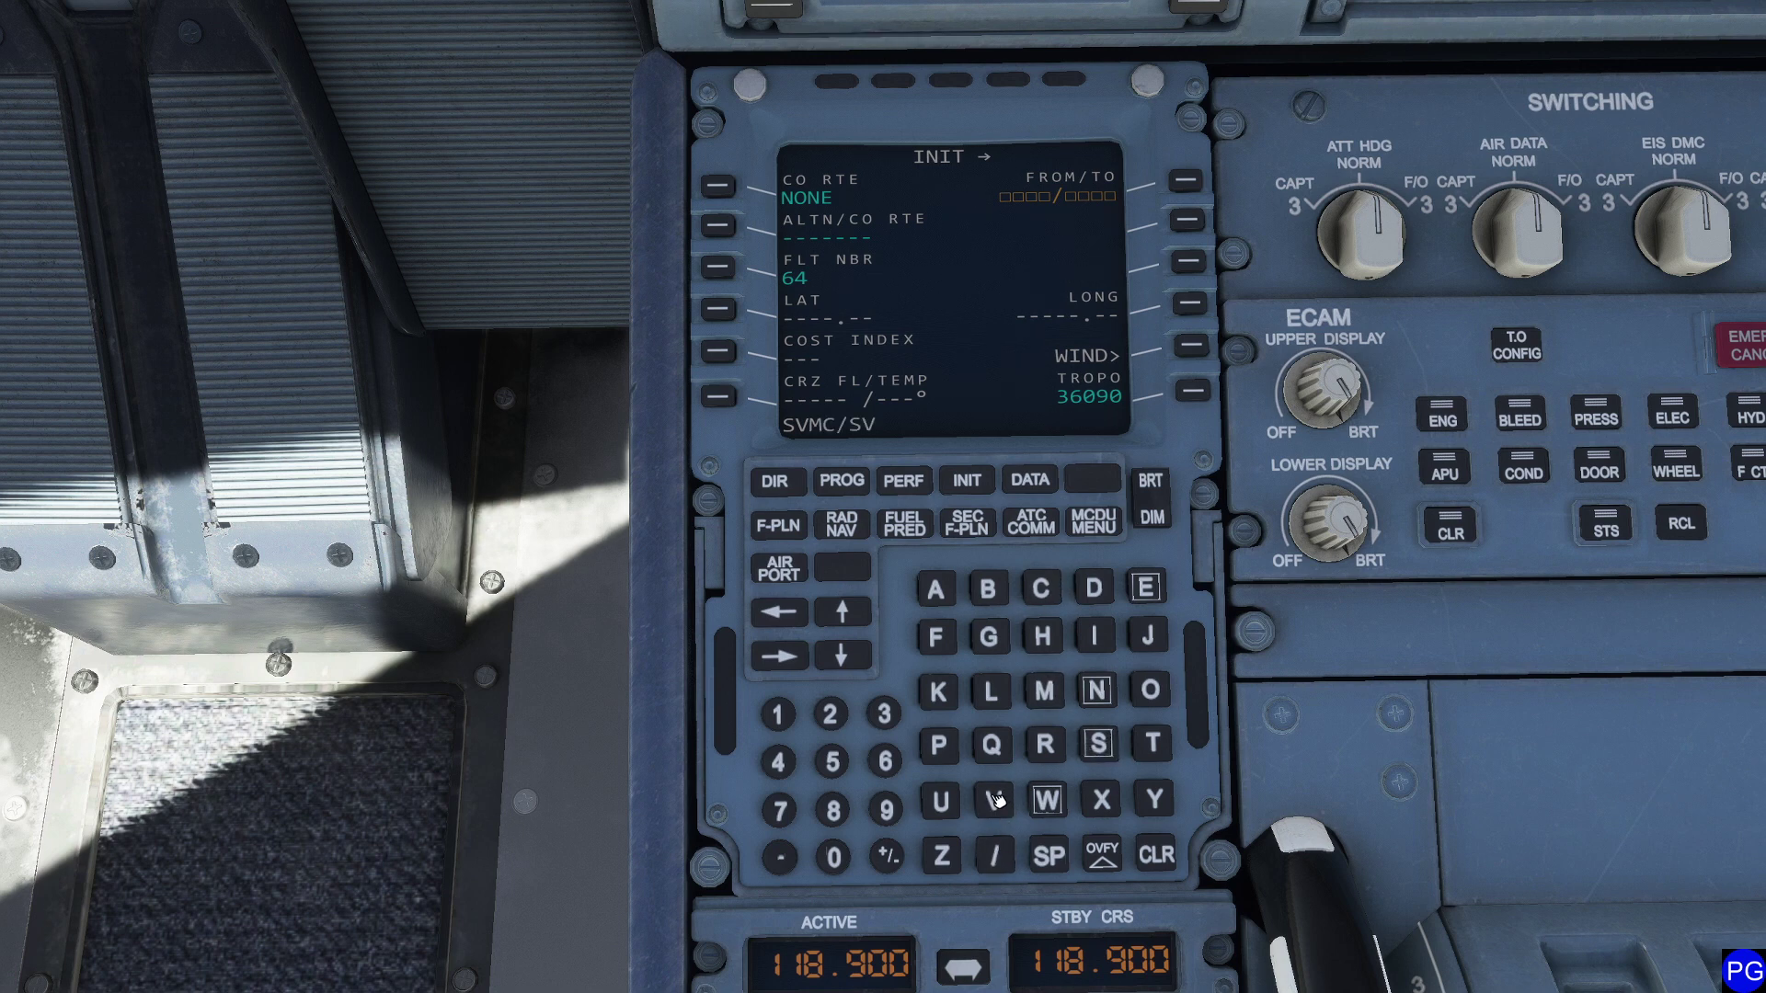
left_click(1039, 690)
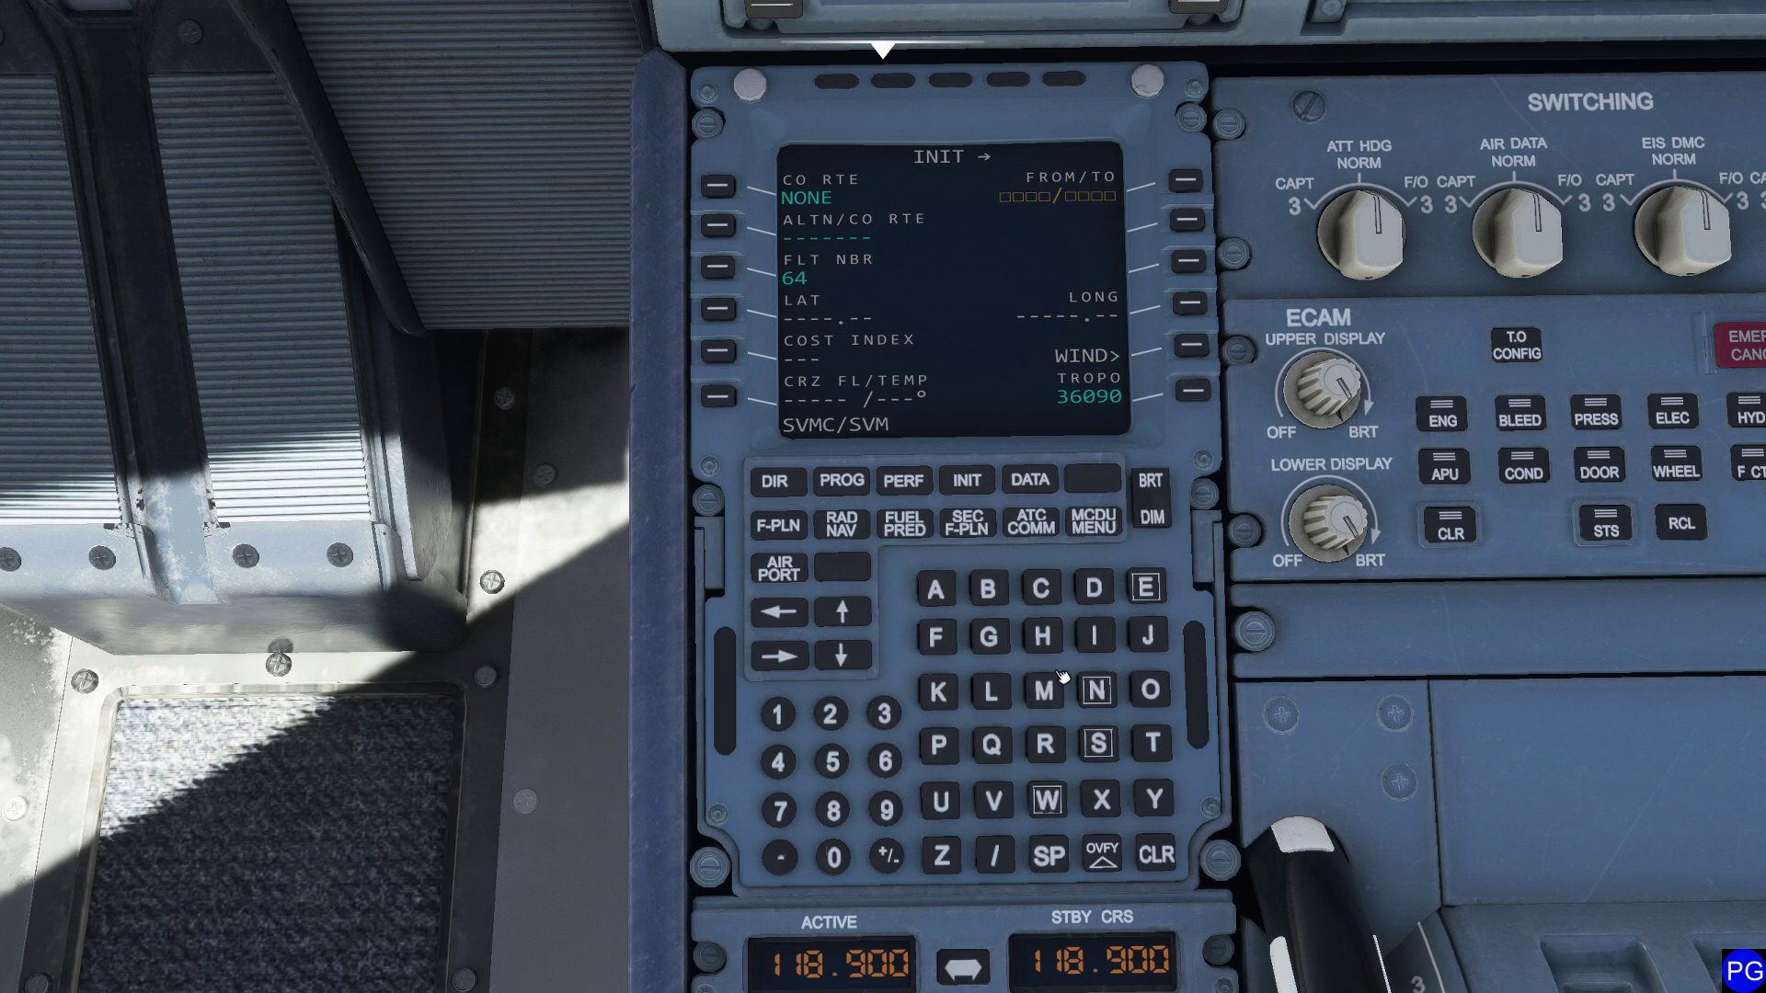
left_click(1094, 638)
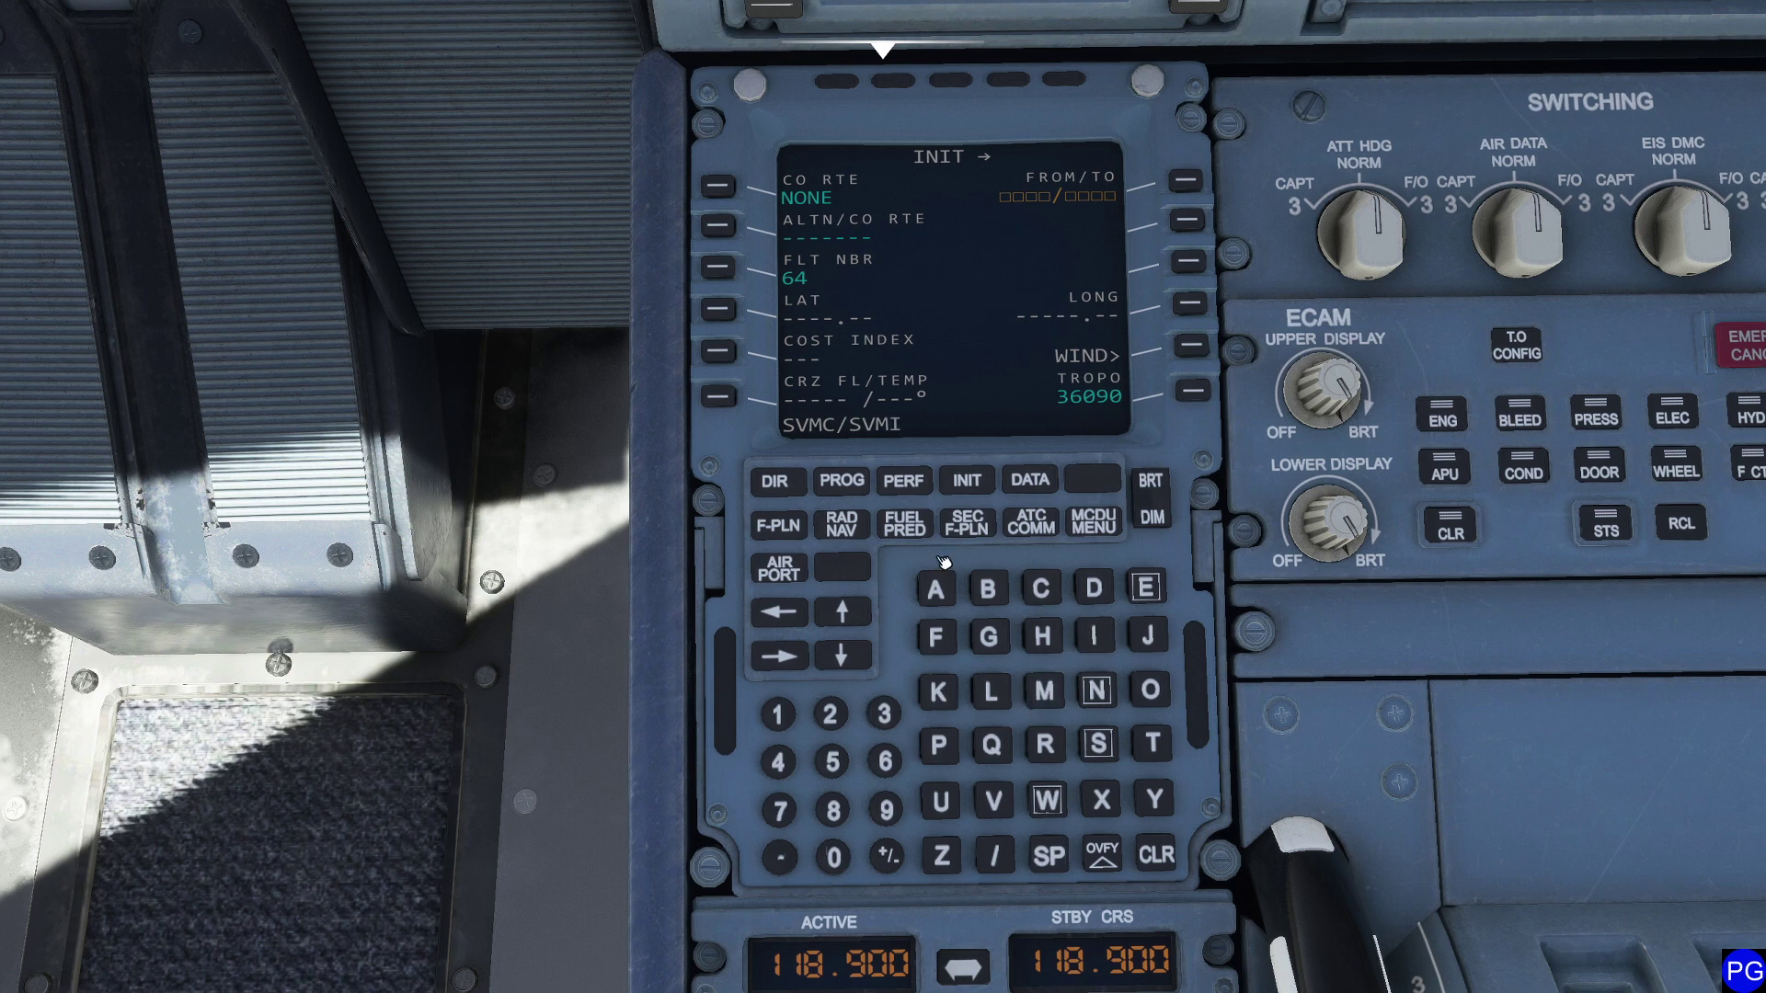
left_click(1181, 183)
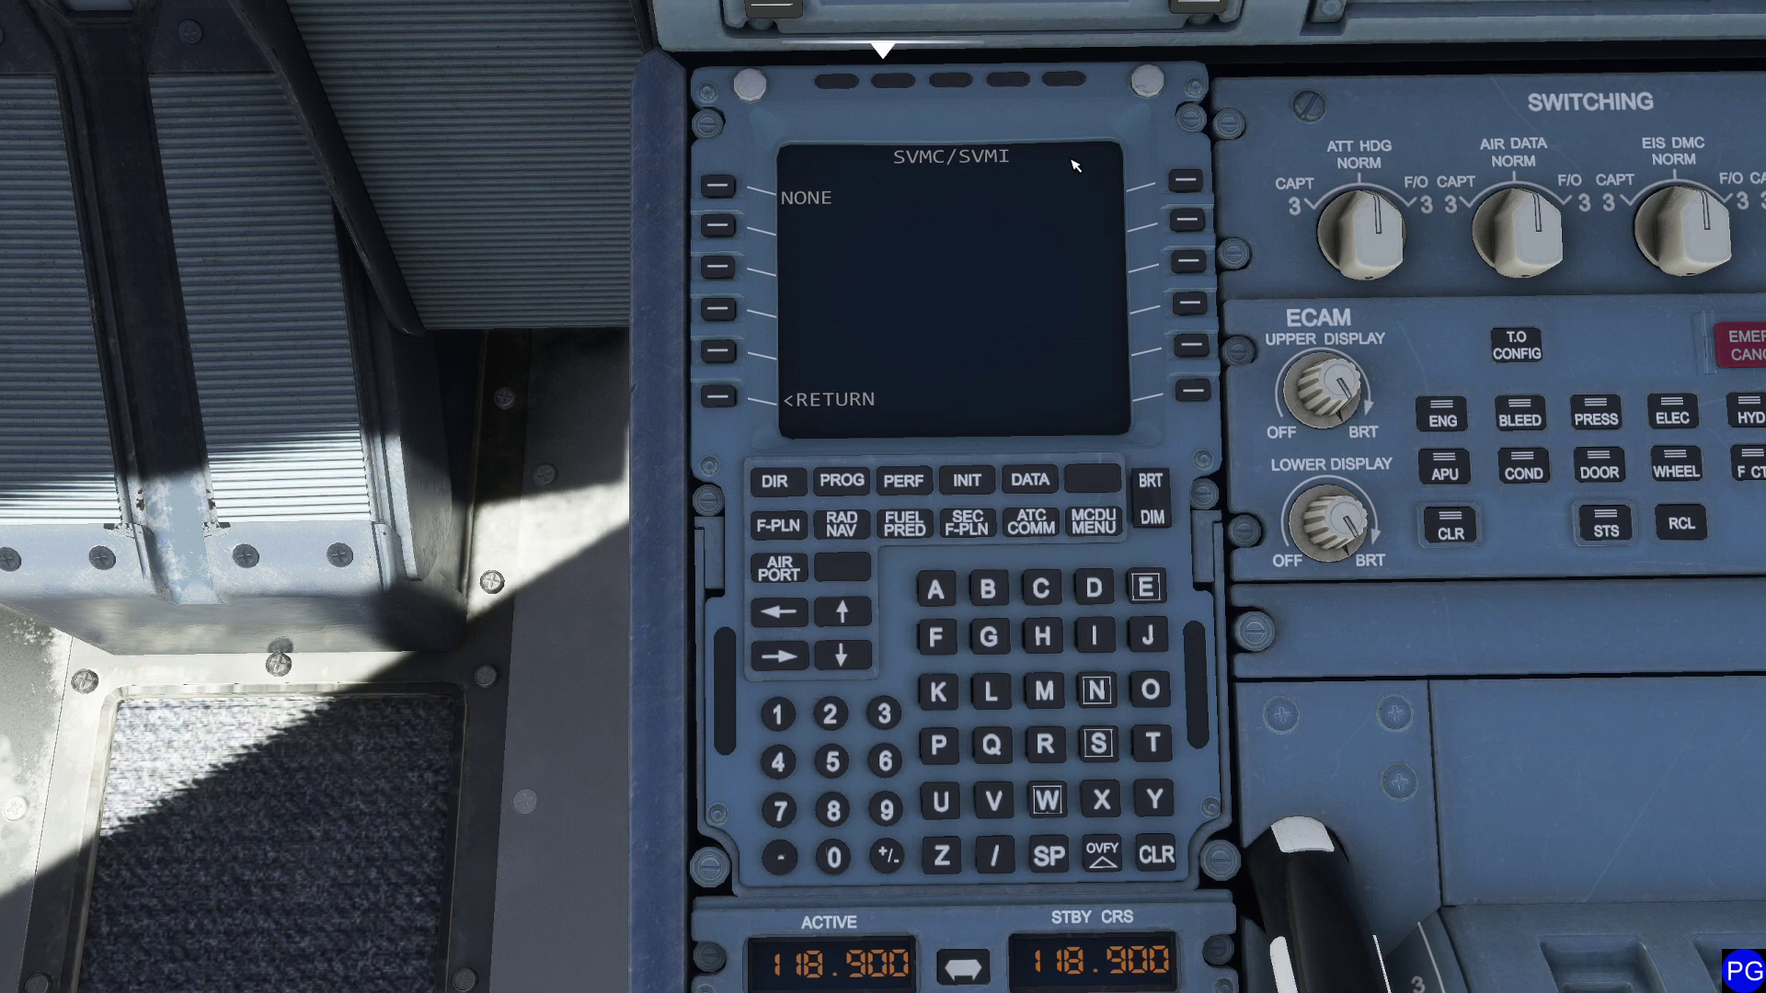
left_click(726, 407)
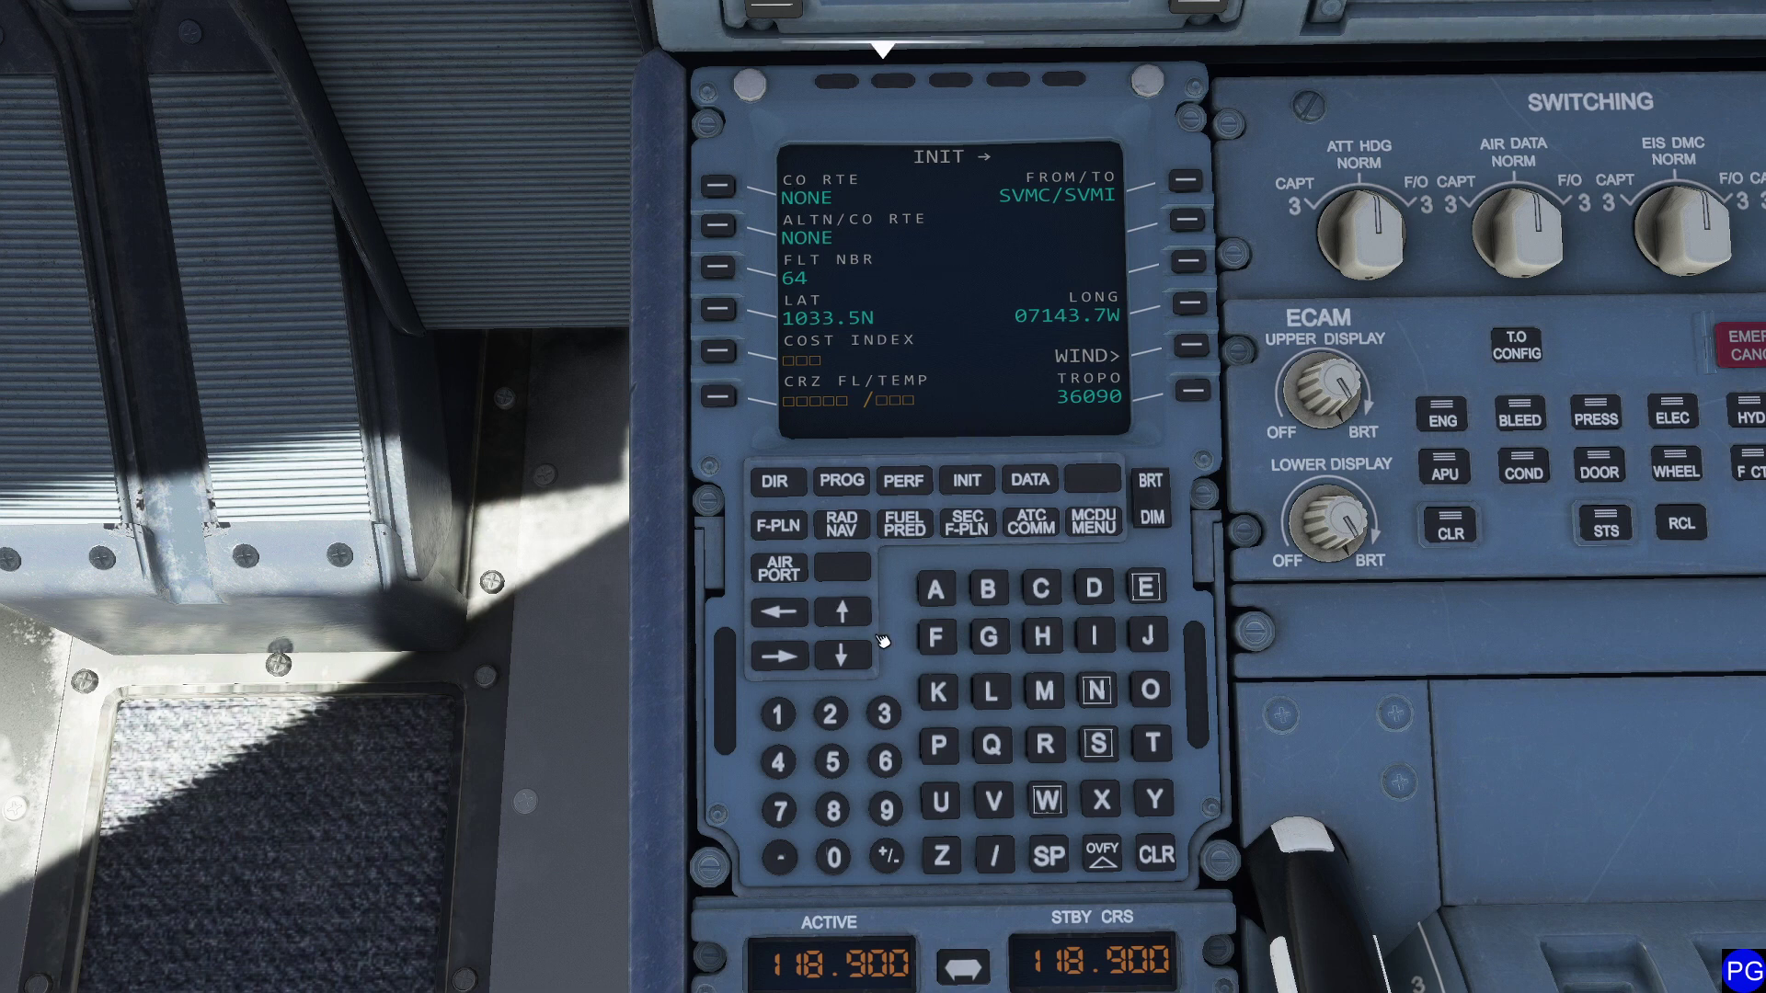
Step: Set the company route (CO RTE) on the INIT page to FLT1
left_click(948, 644)
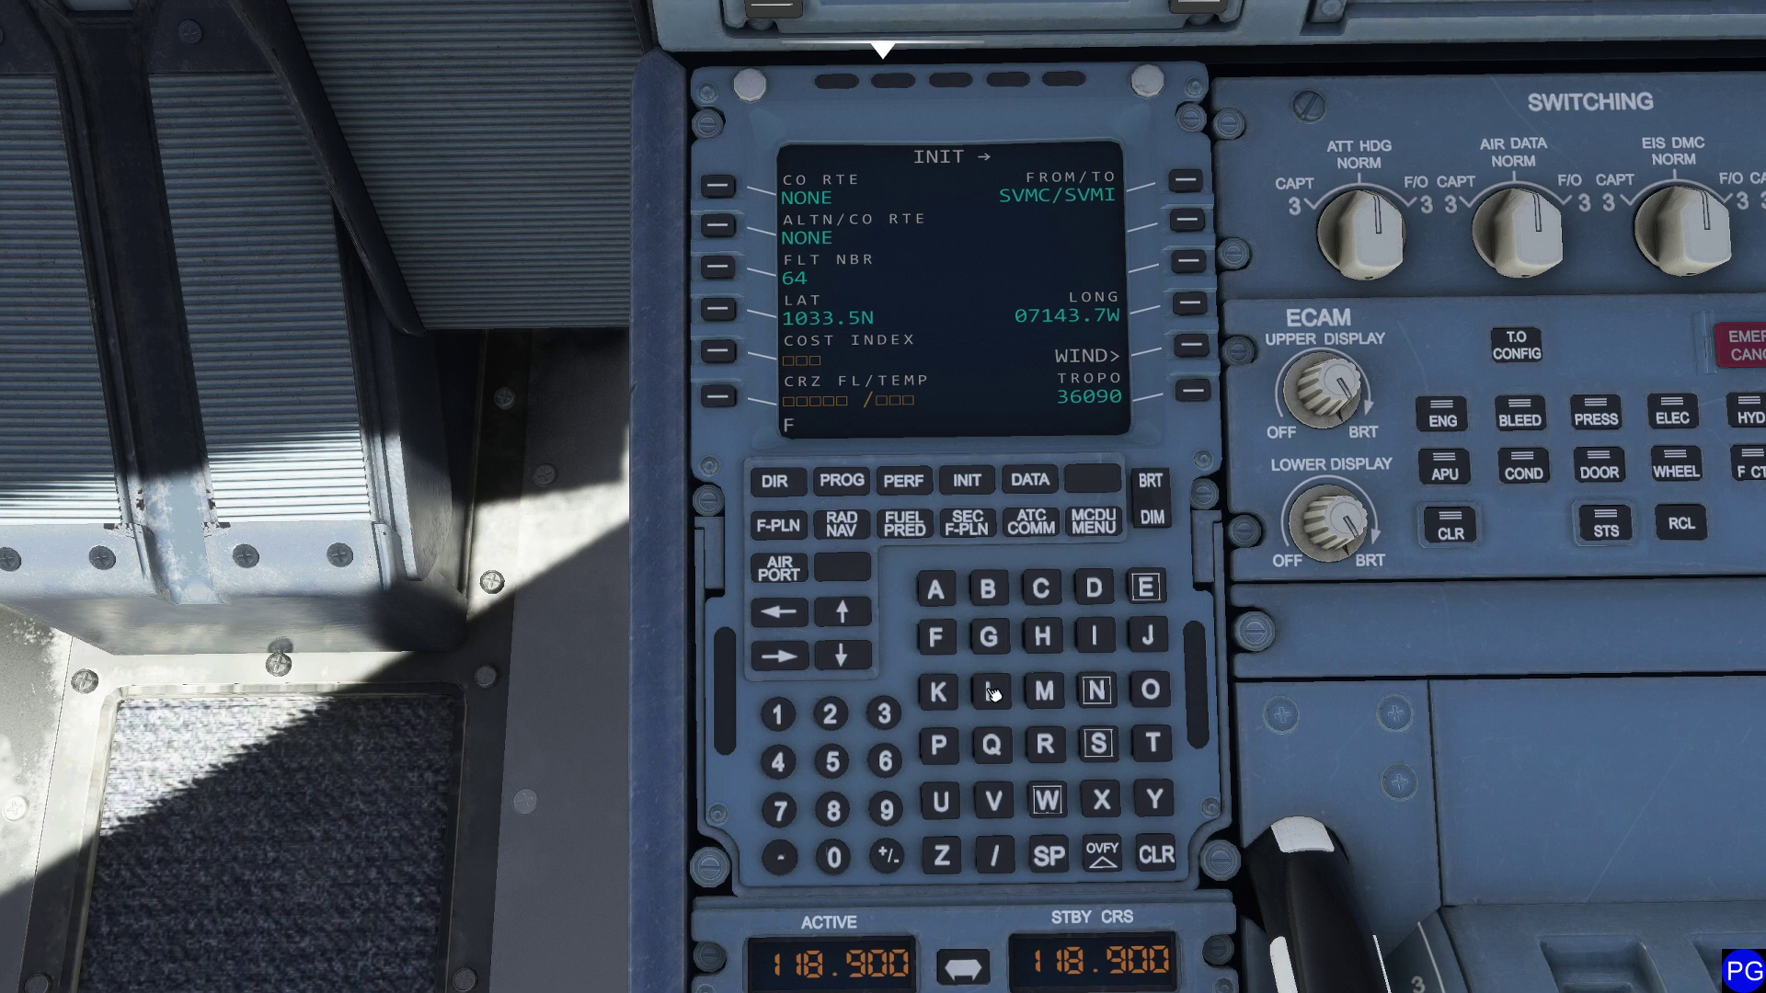
left_click(992, 694)
left_click(1154, 756)
left_click(786, 714)
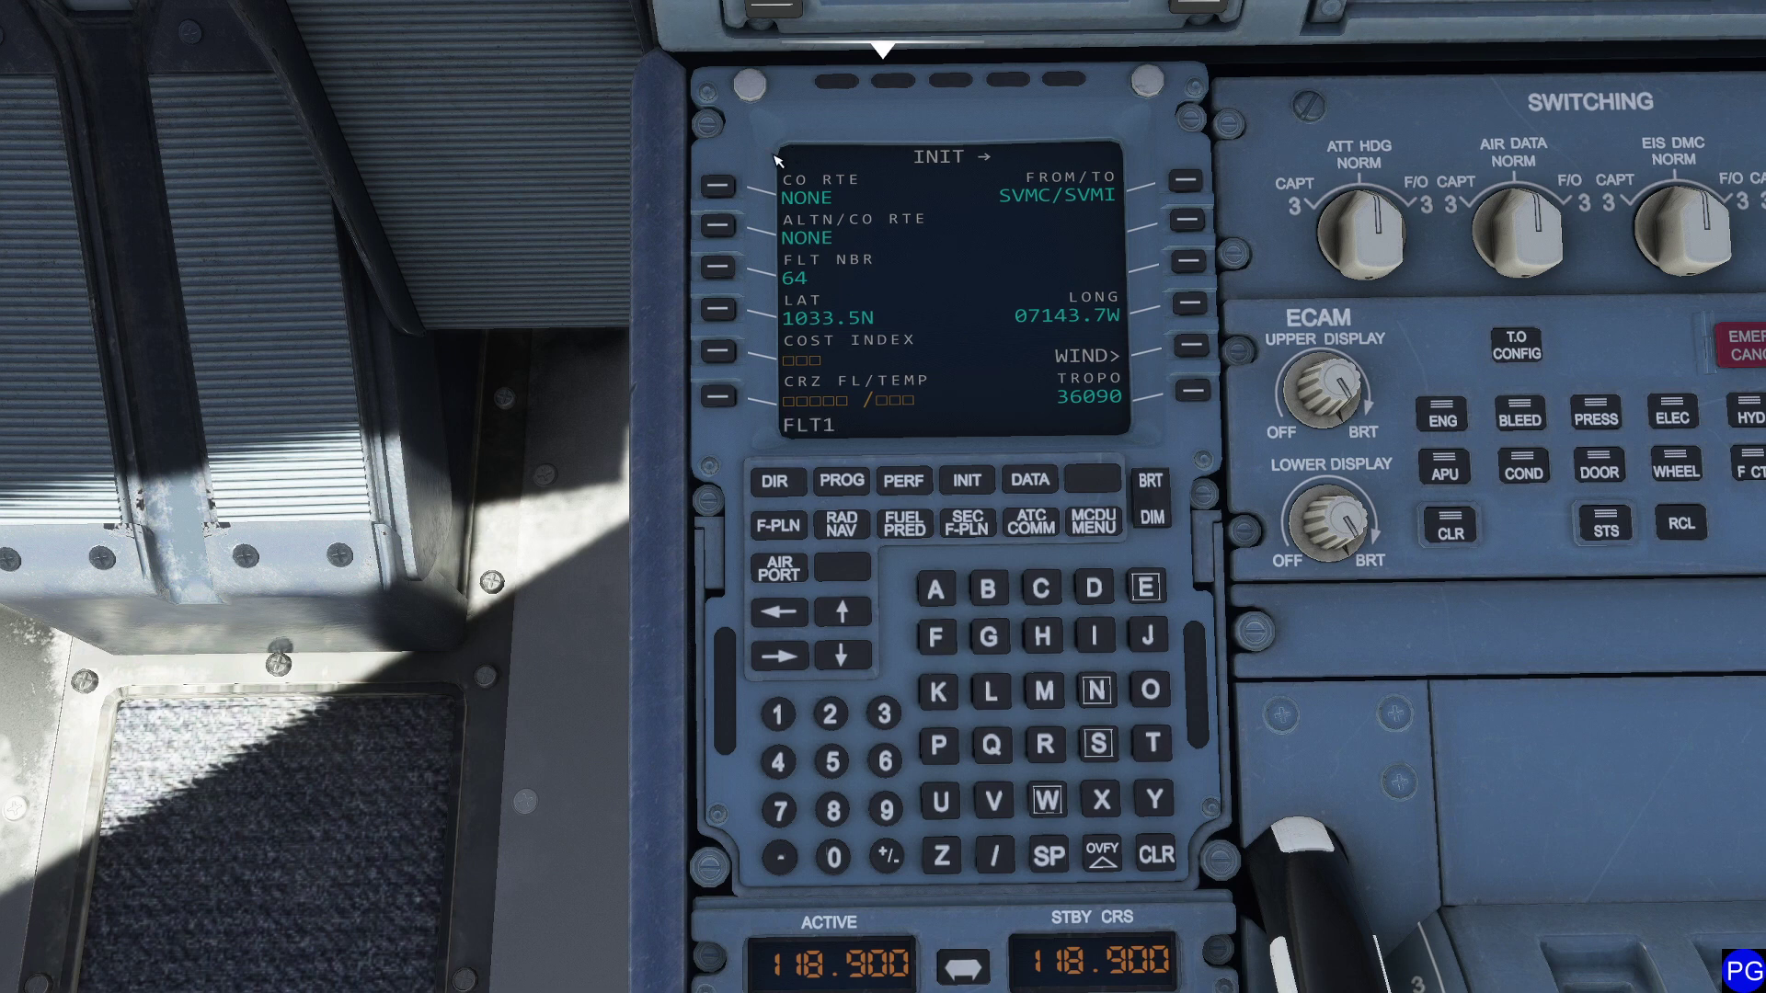
left_click(719, 186)
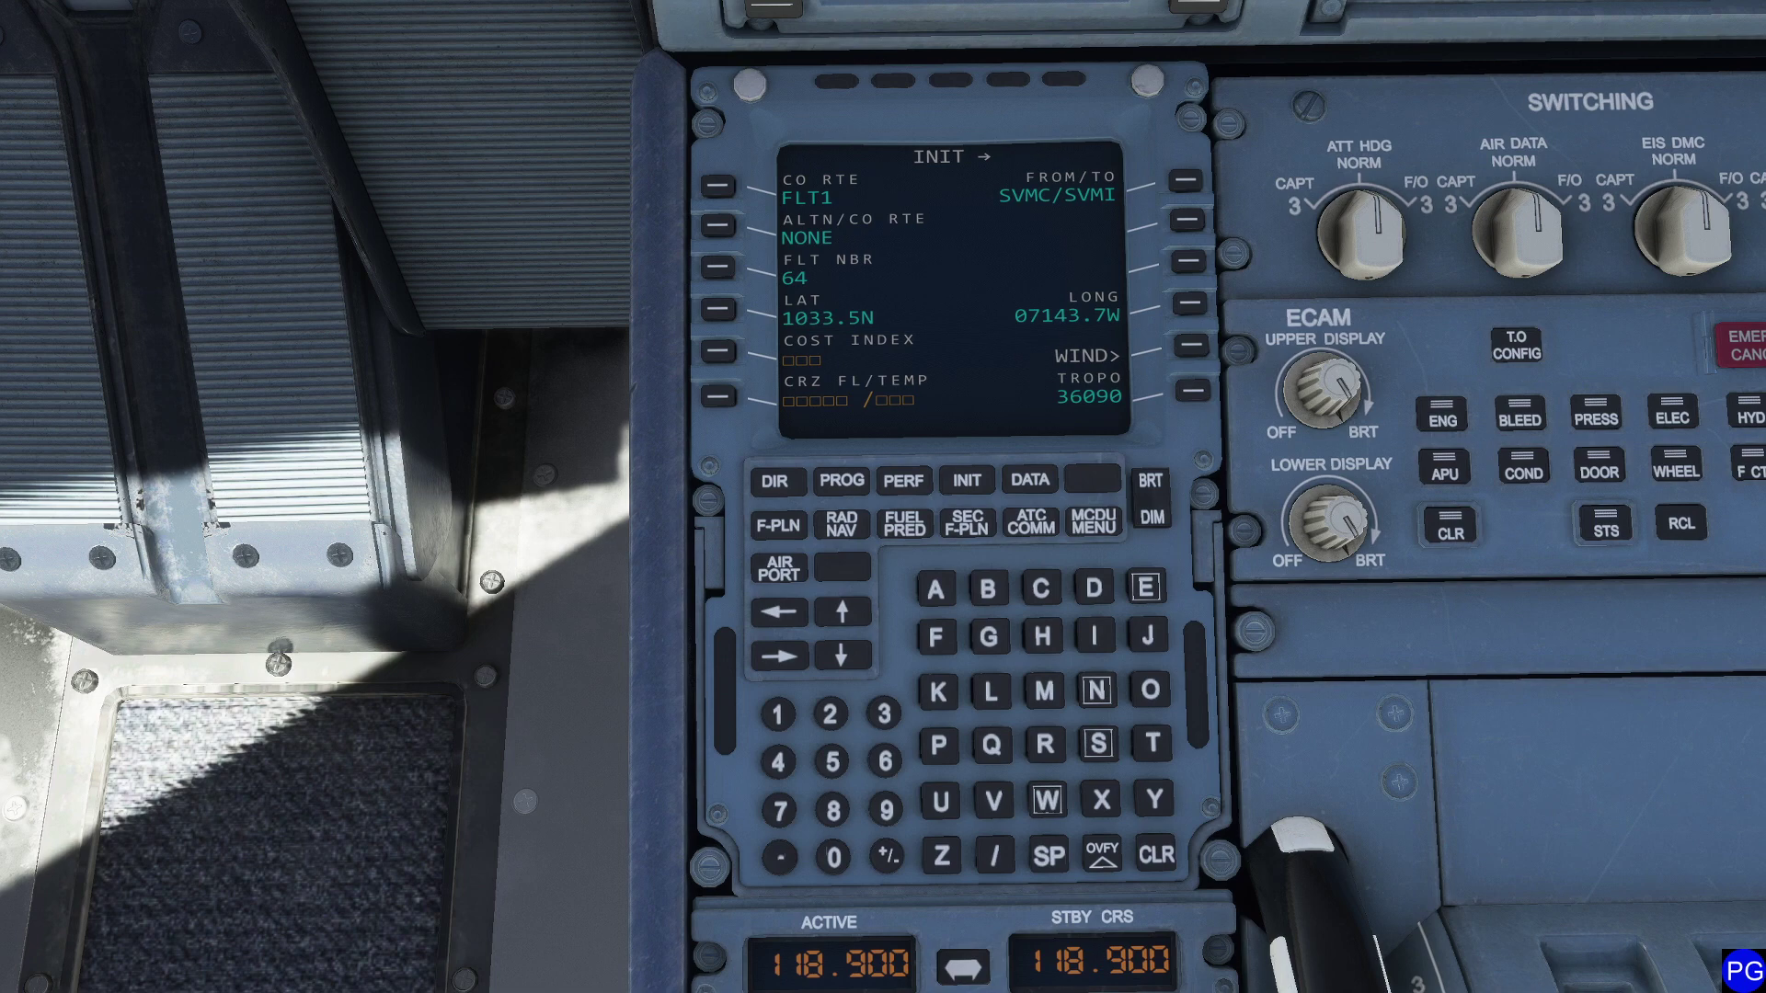
Step: Look up the cost index in the SimBrief flight plan and set COST INDEX to 100 on the MCDU INIT page
left_click_drag(952, 80, 852, 179)
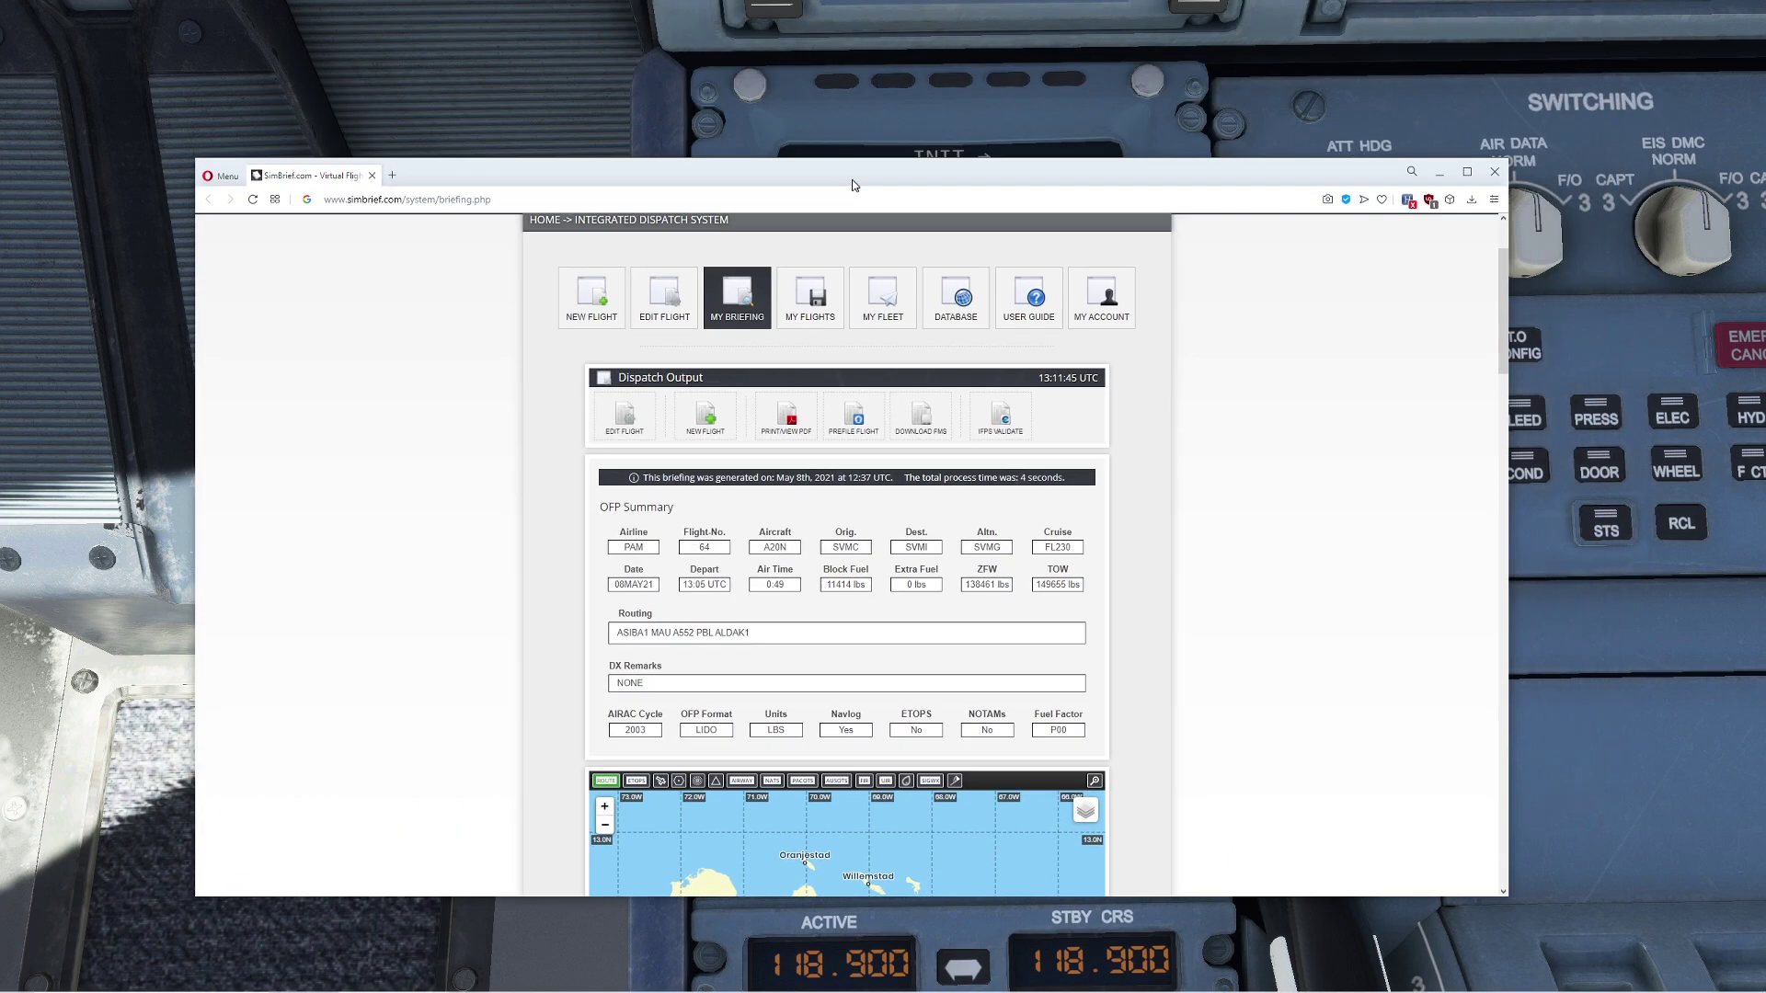
scroll(561, 515, "down", 2)
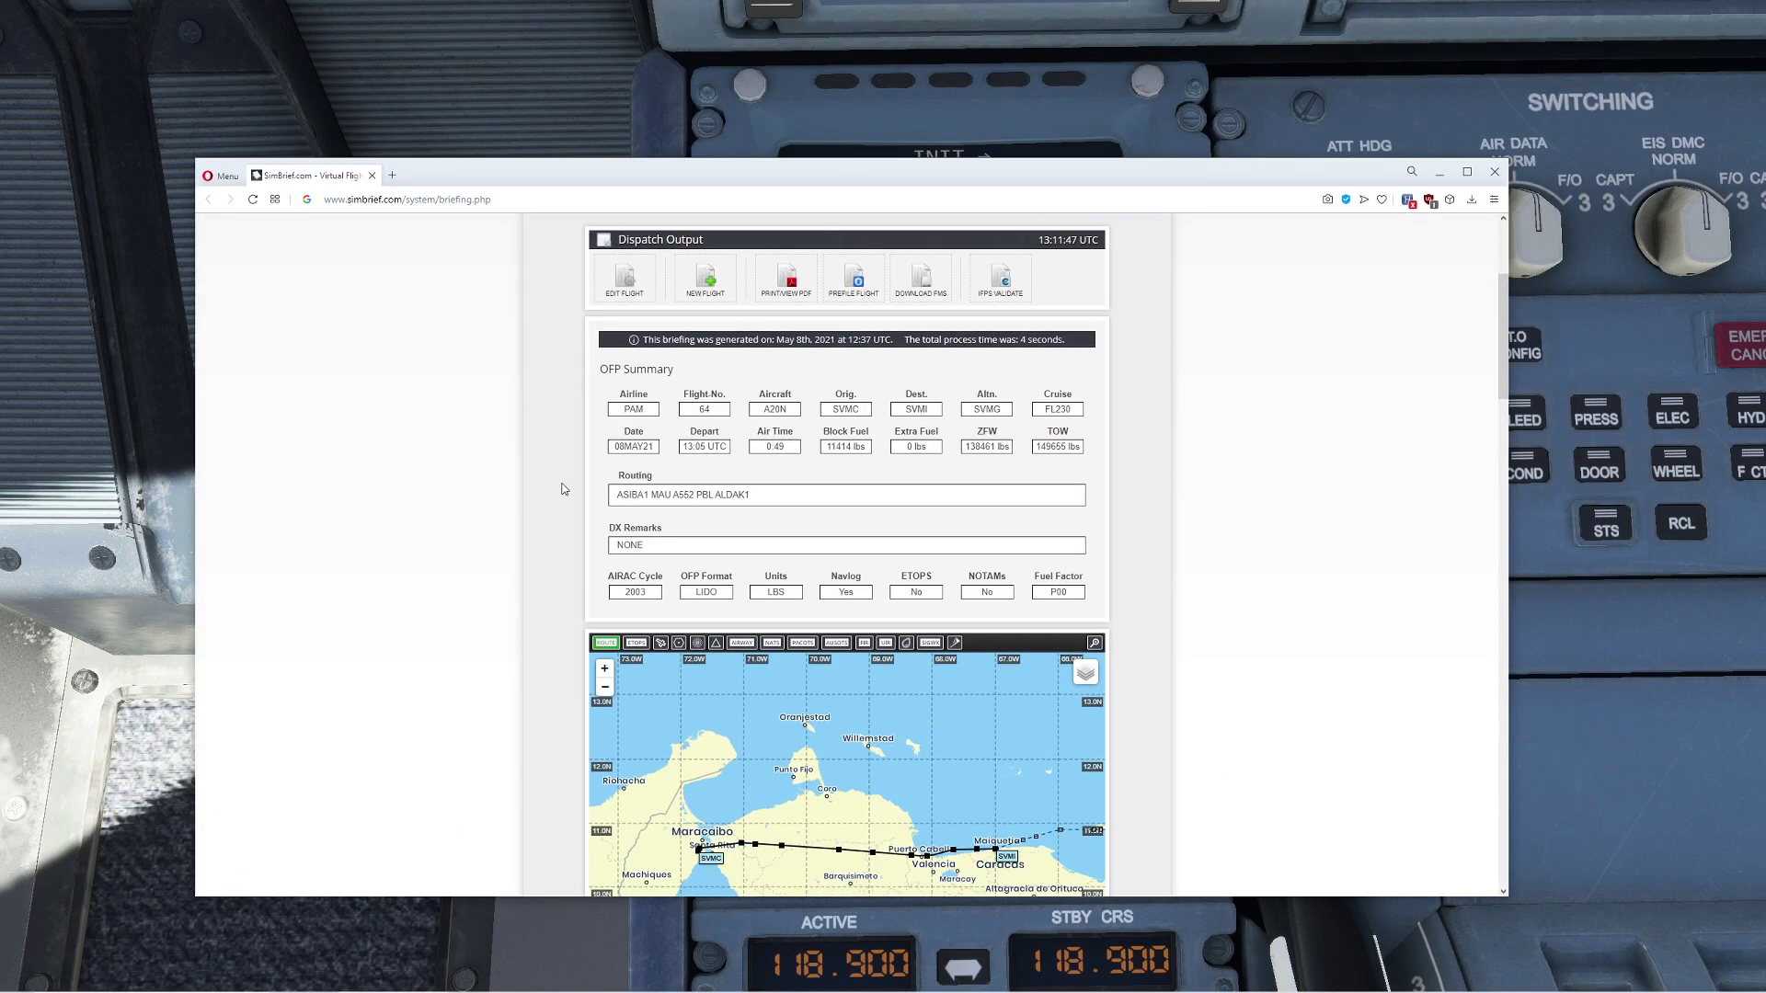
scroll(505, 485, "down", 5)
scroll(496, 490, "down", 2)
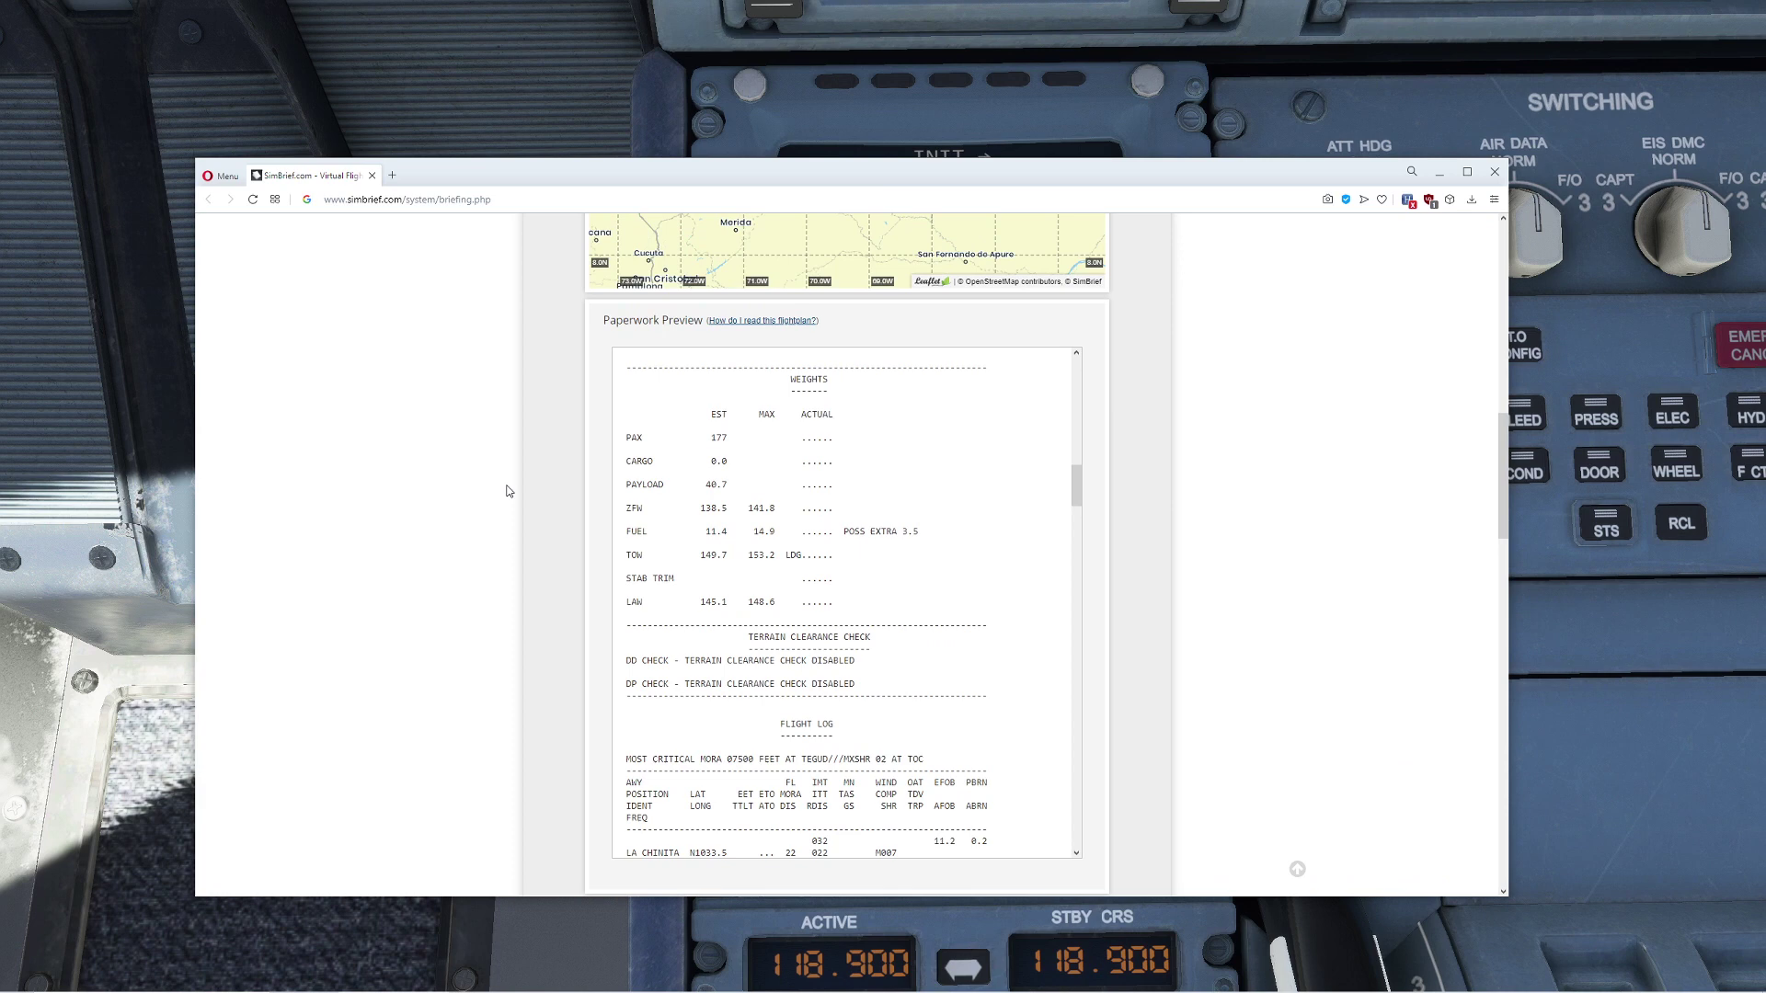
scroll(697, 540, "up", 10)
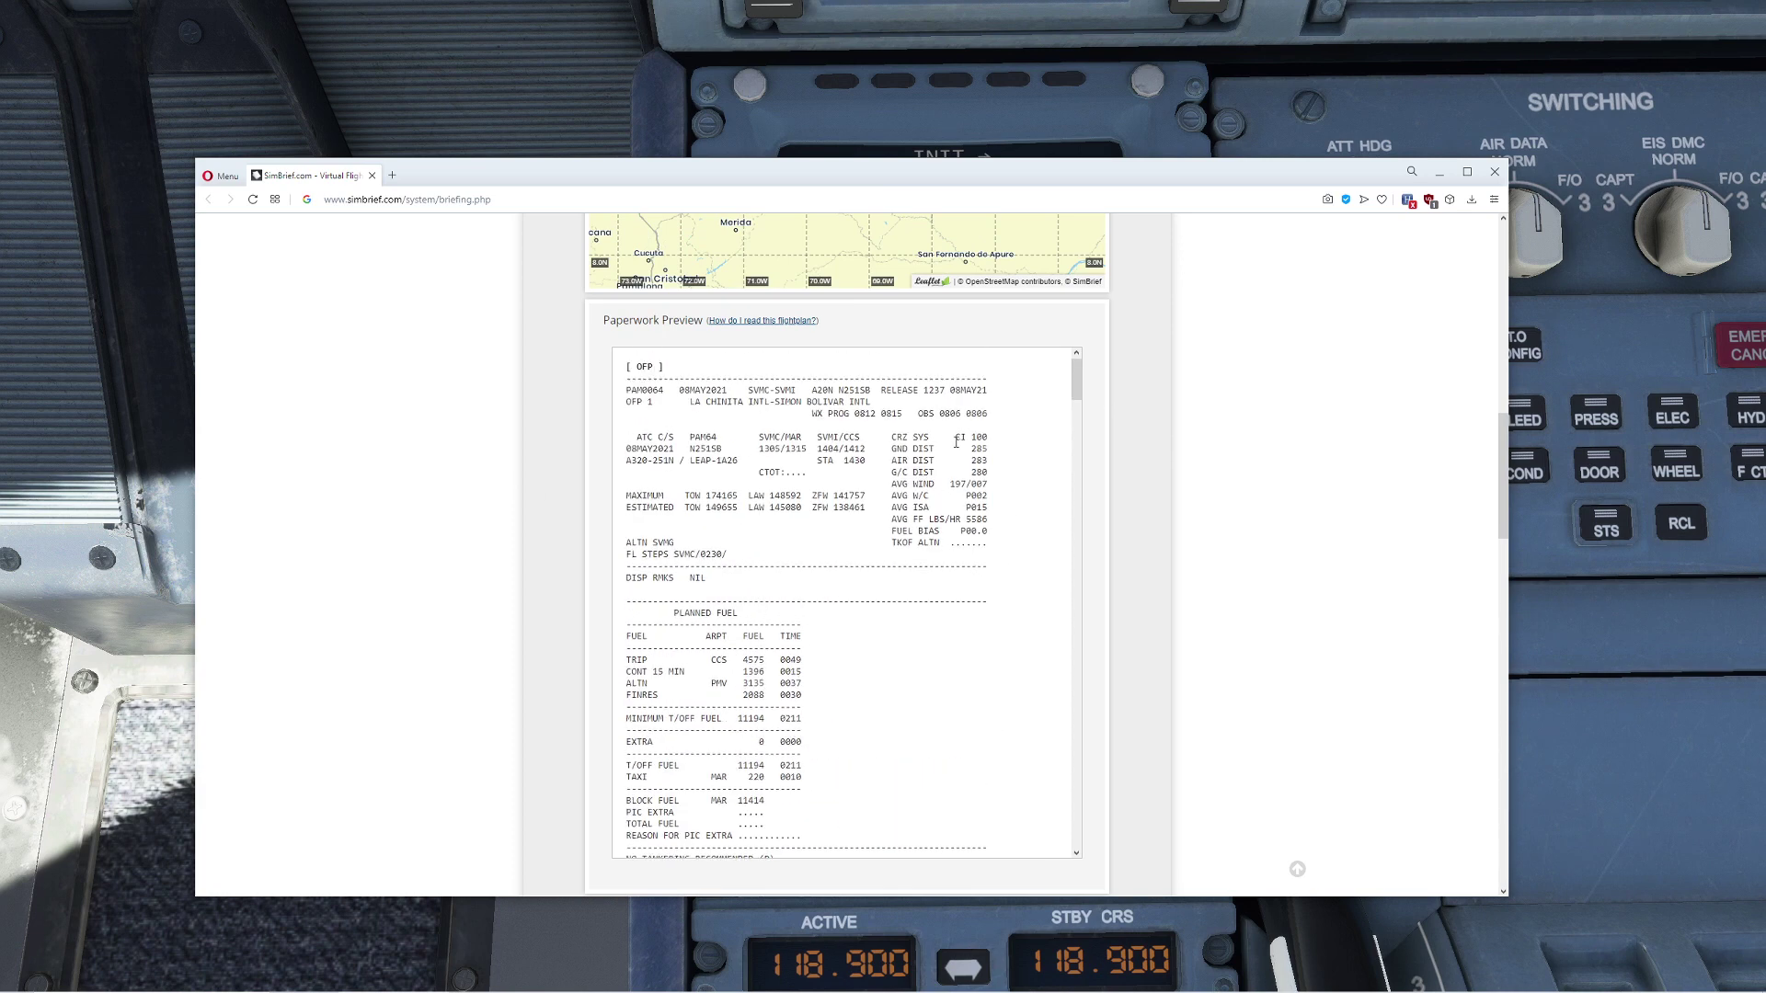
left_click_drag(956, 442, 1010, 439)
left_click(1010, 440)
left_click(1440, 172)
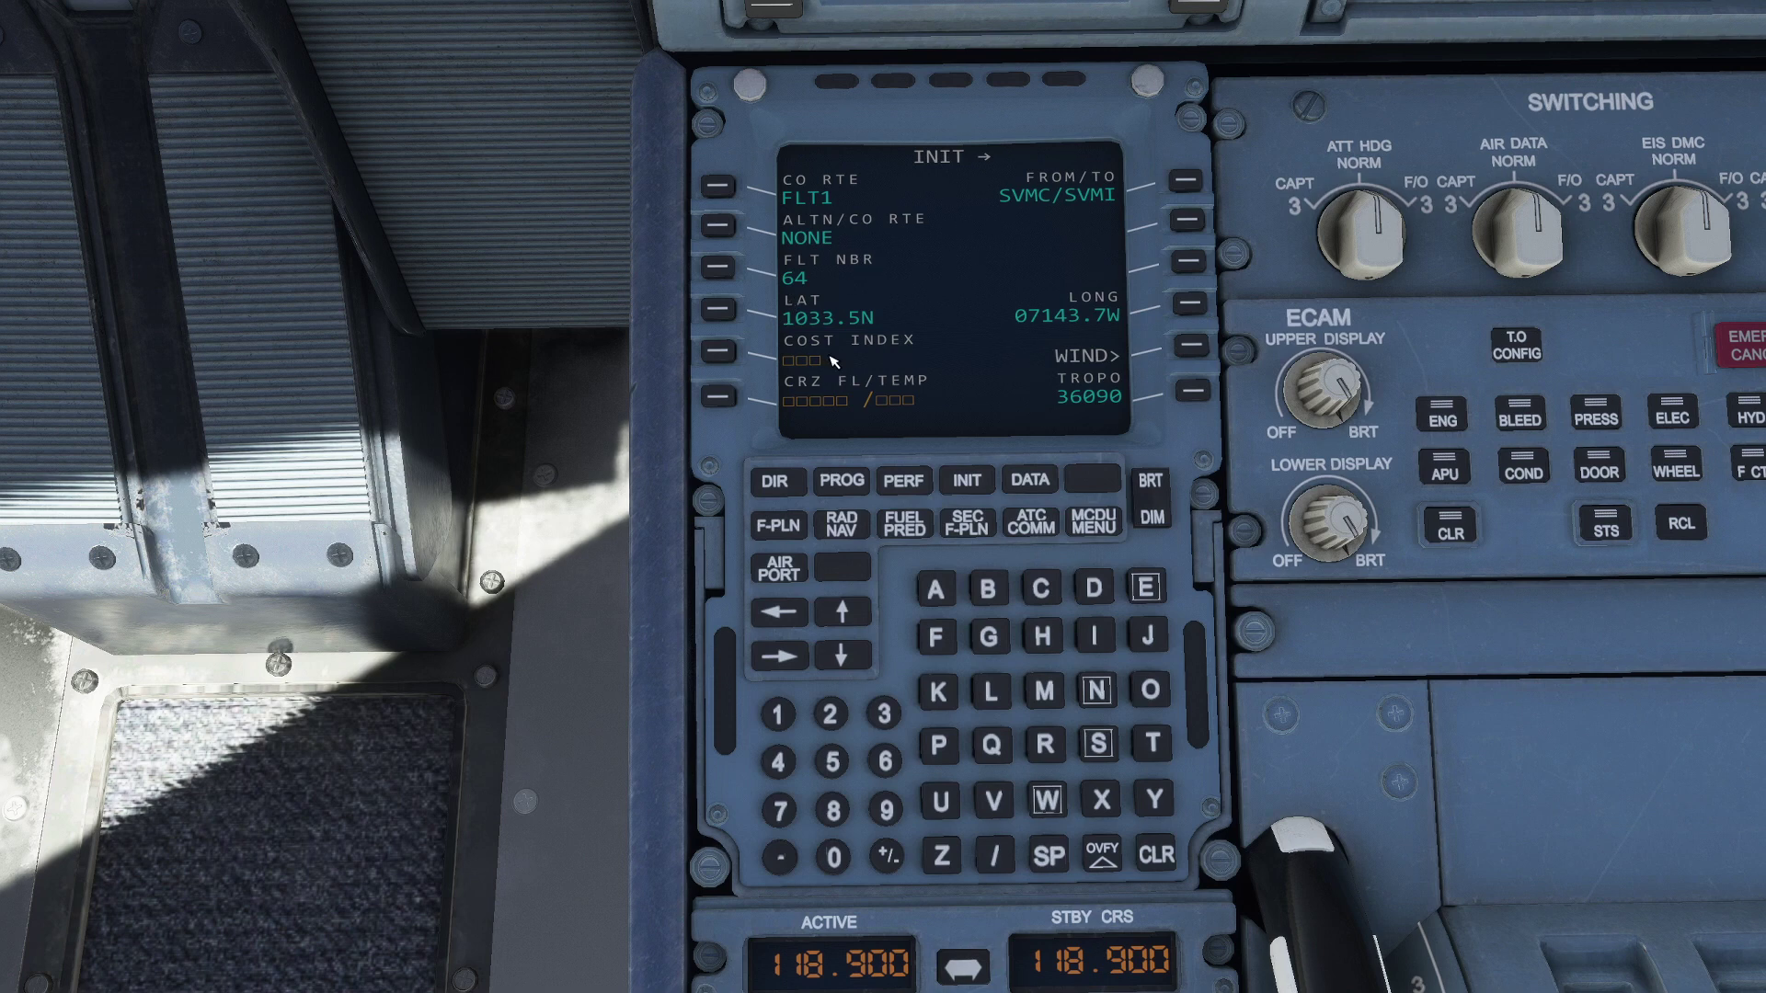
type("100")
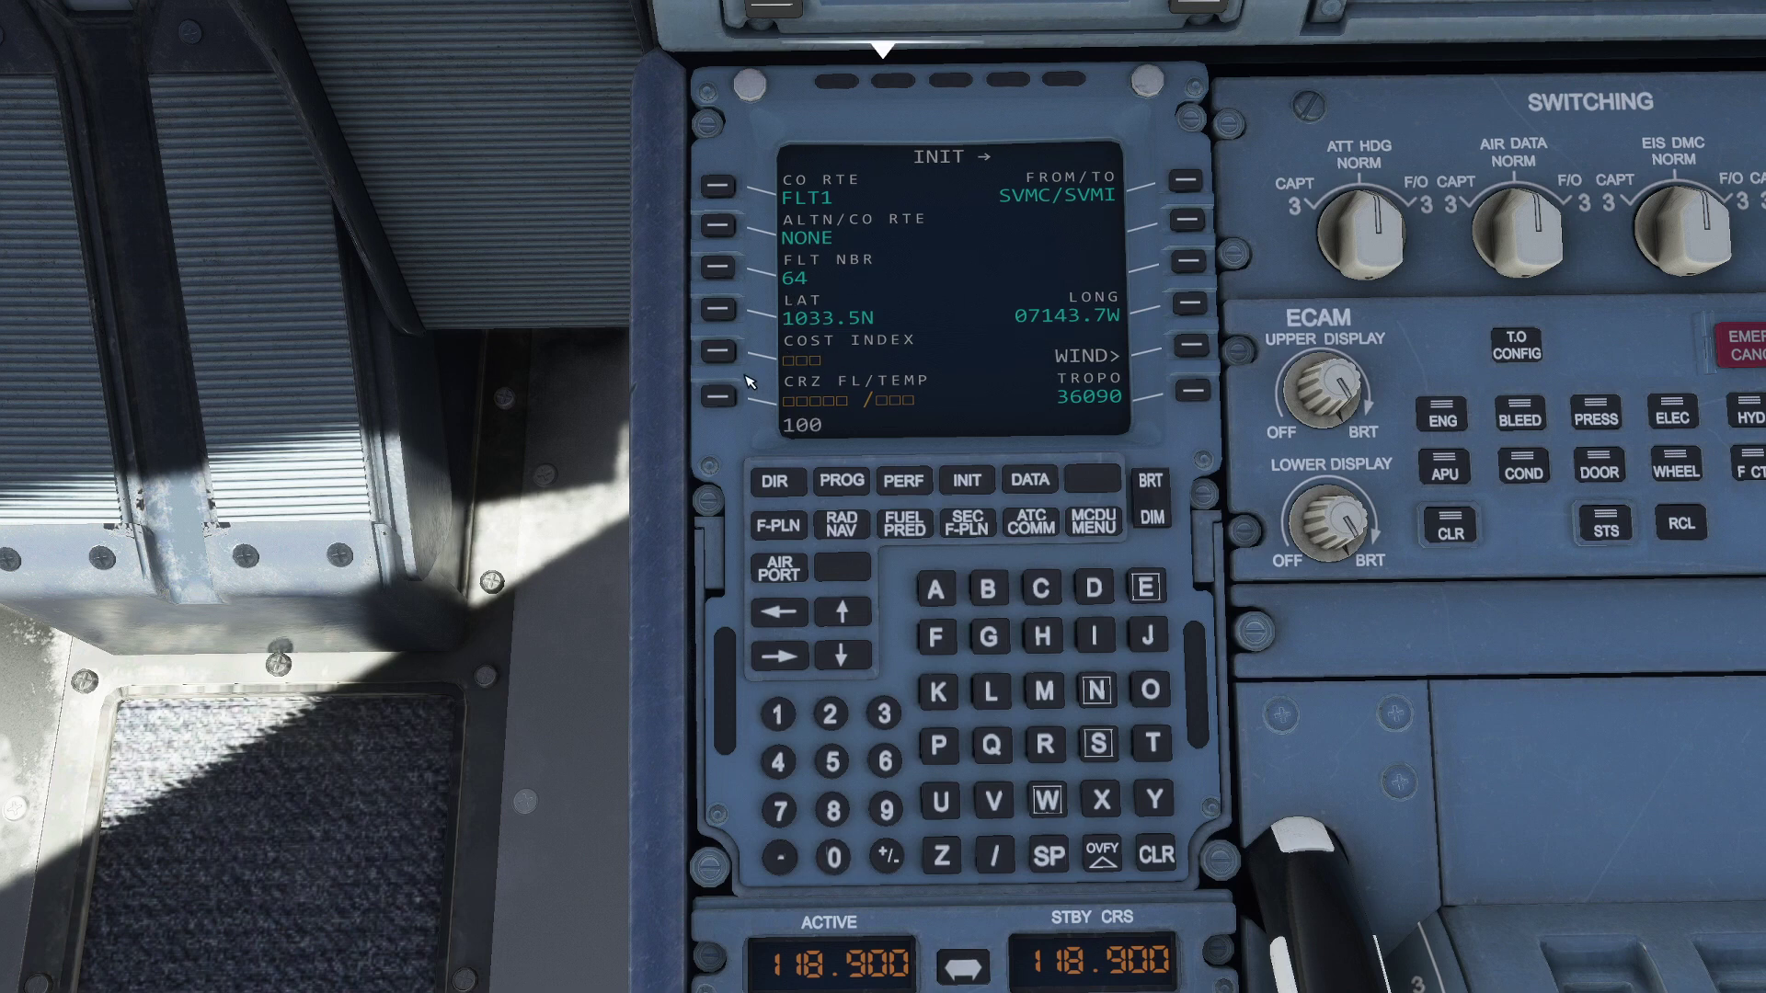
left_click(727, 351)
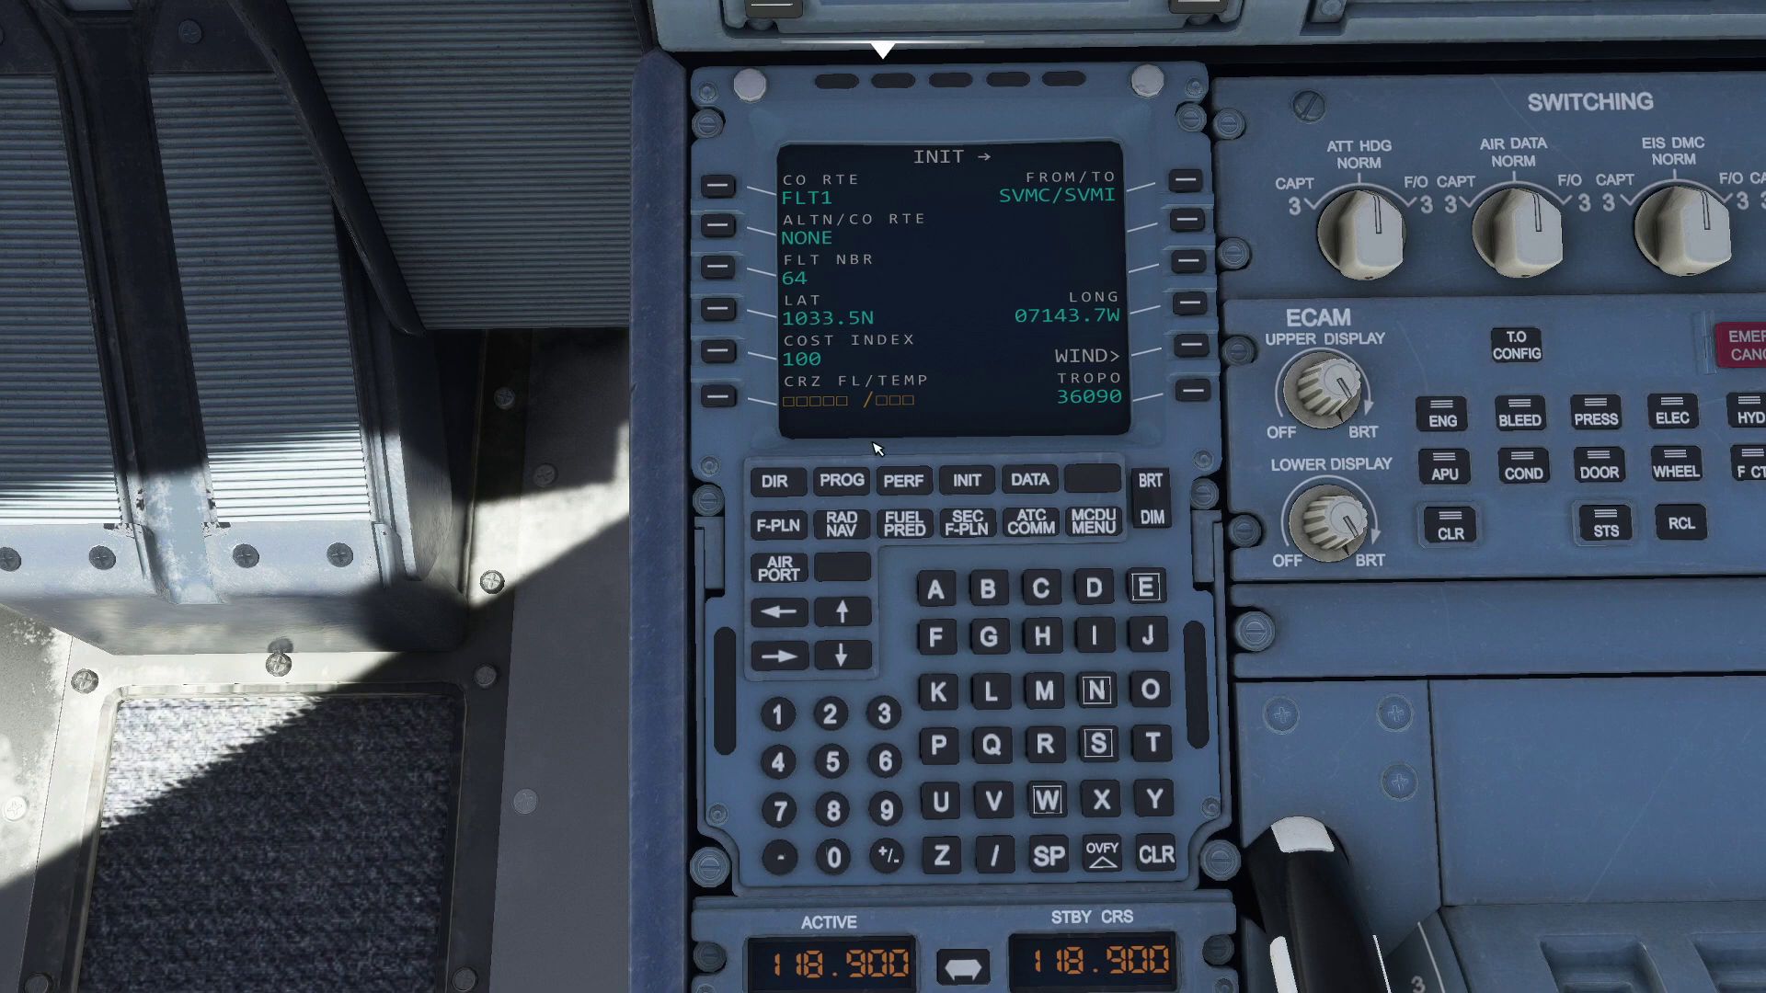
Step: Look up the cruise level in the SimBrief OFP summary and enter 230/ in the MCDU scratchpad
key("alt+Tab")
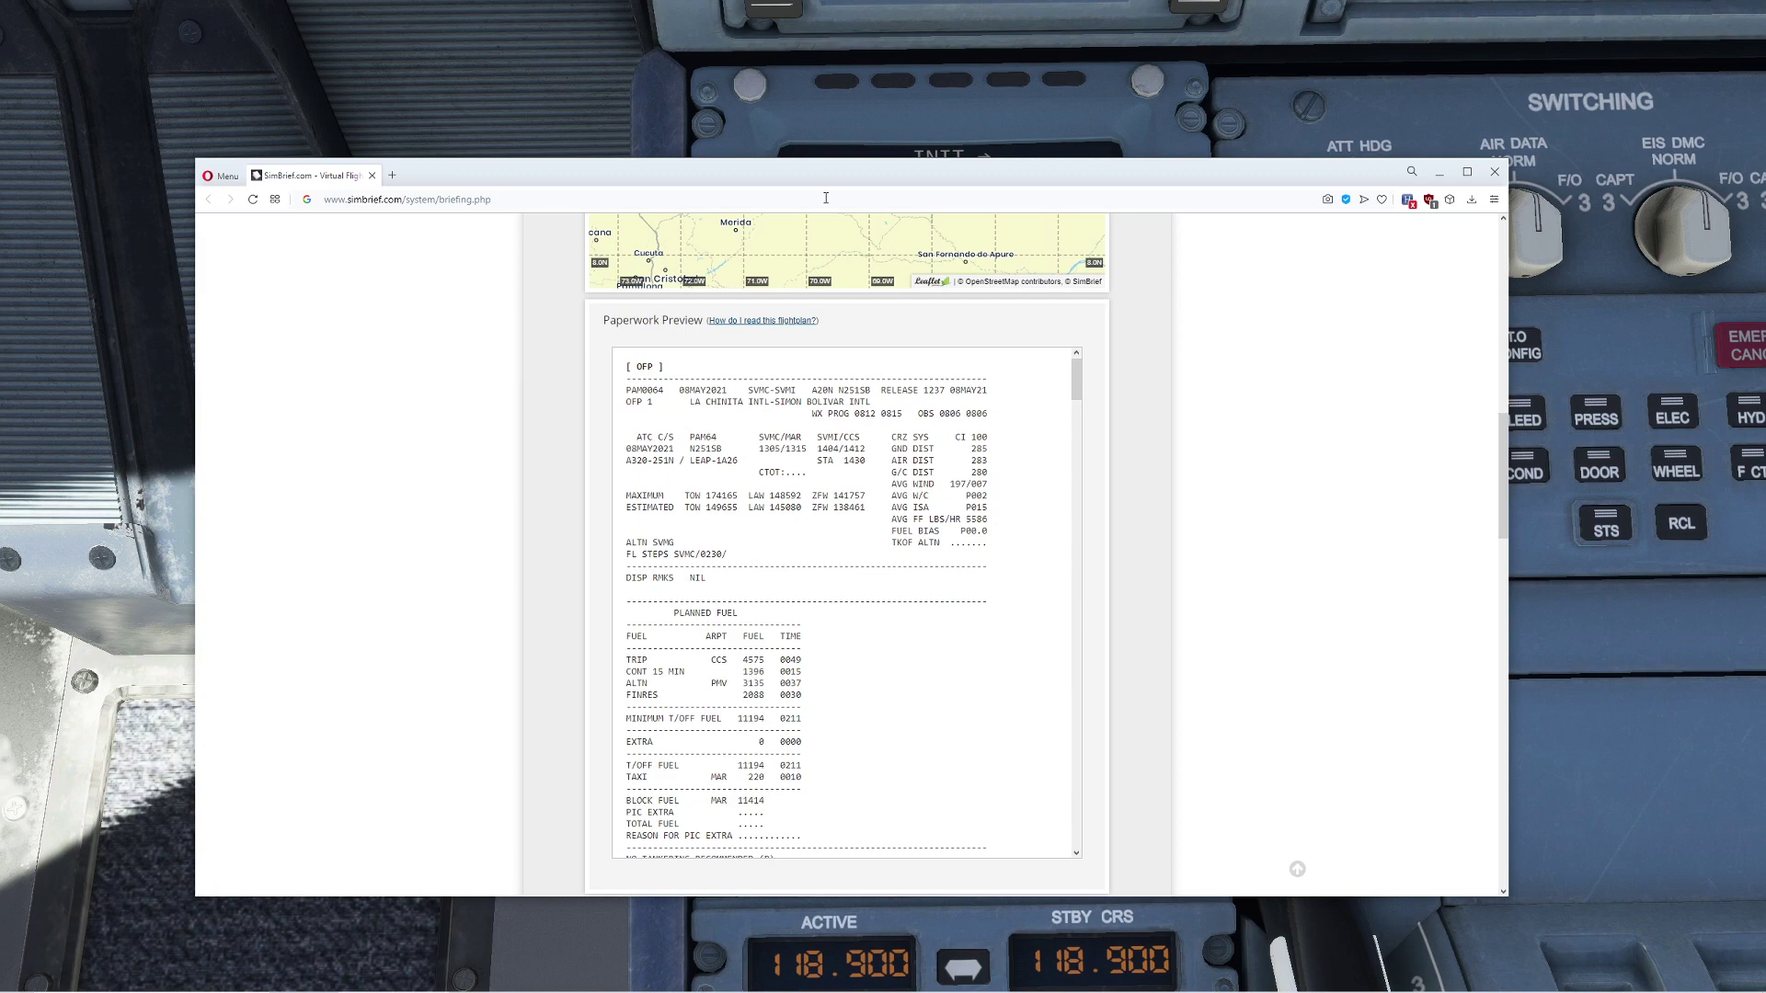
scroll(504, 435, "up", 10)
scroll(536, 466, "down", 3)
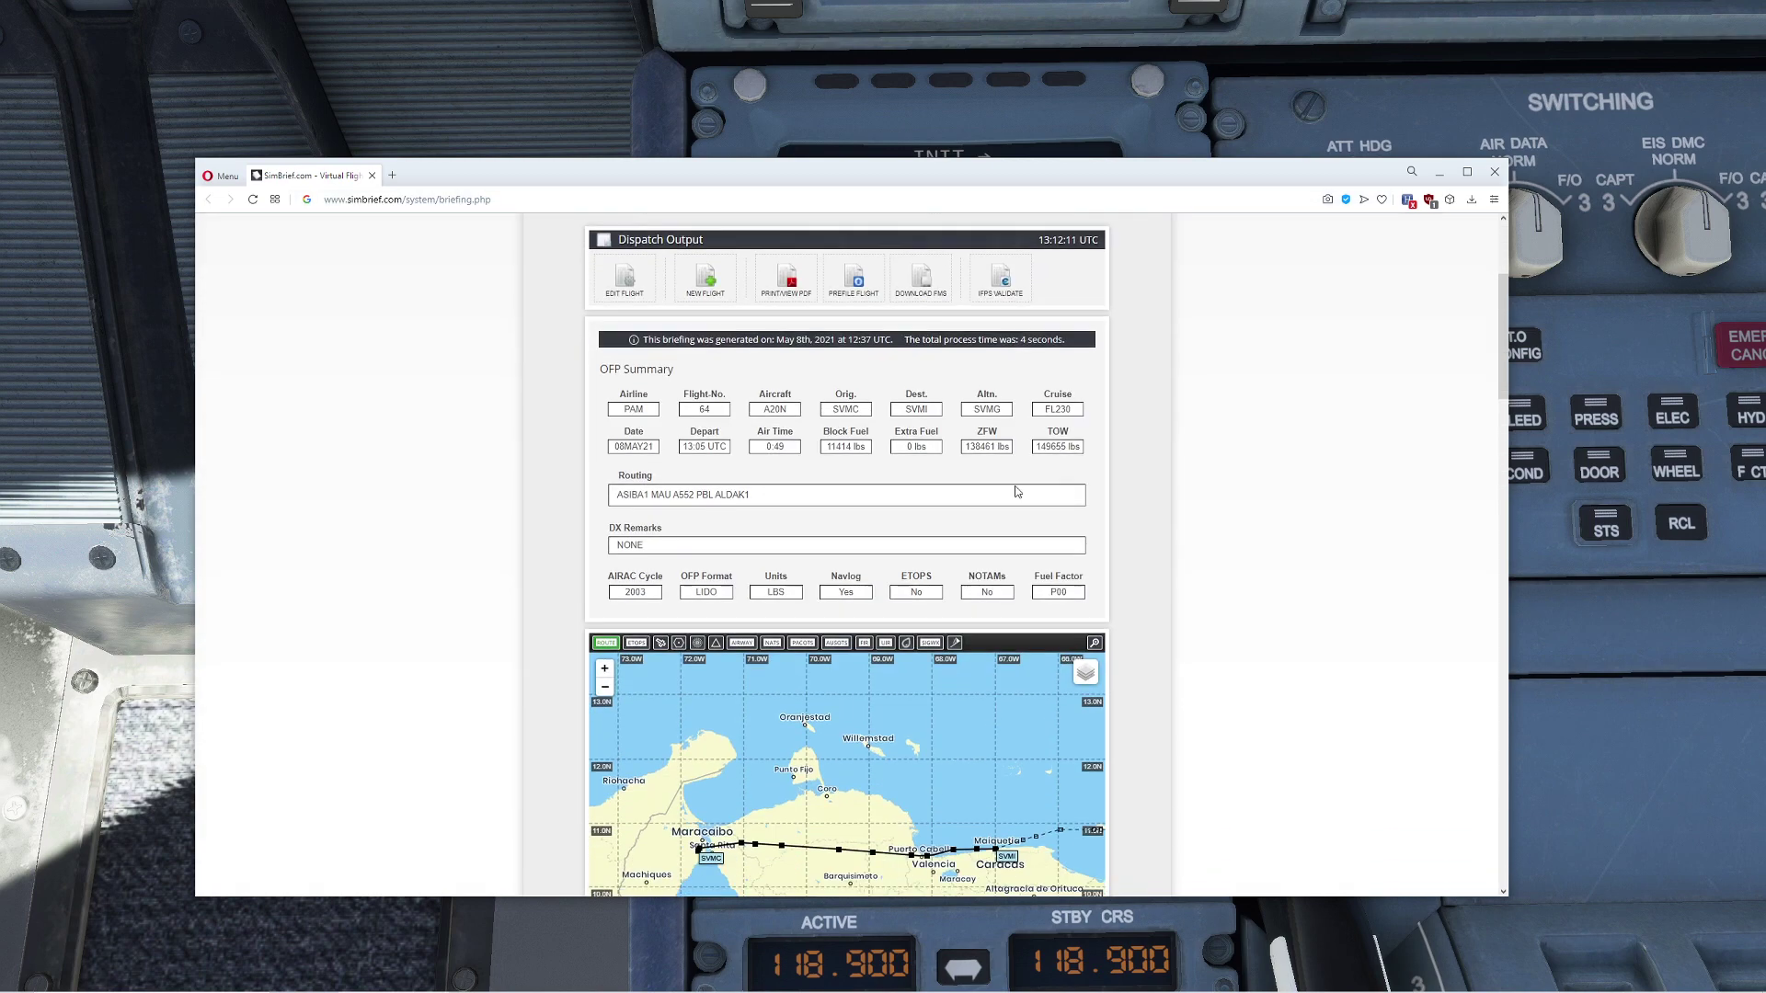
left_click(1443, 174)
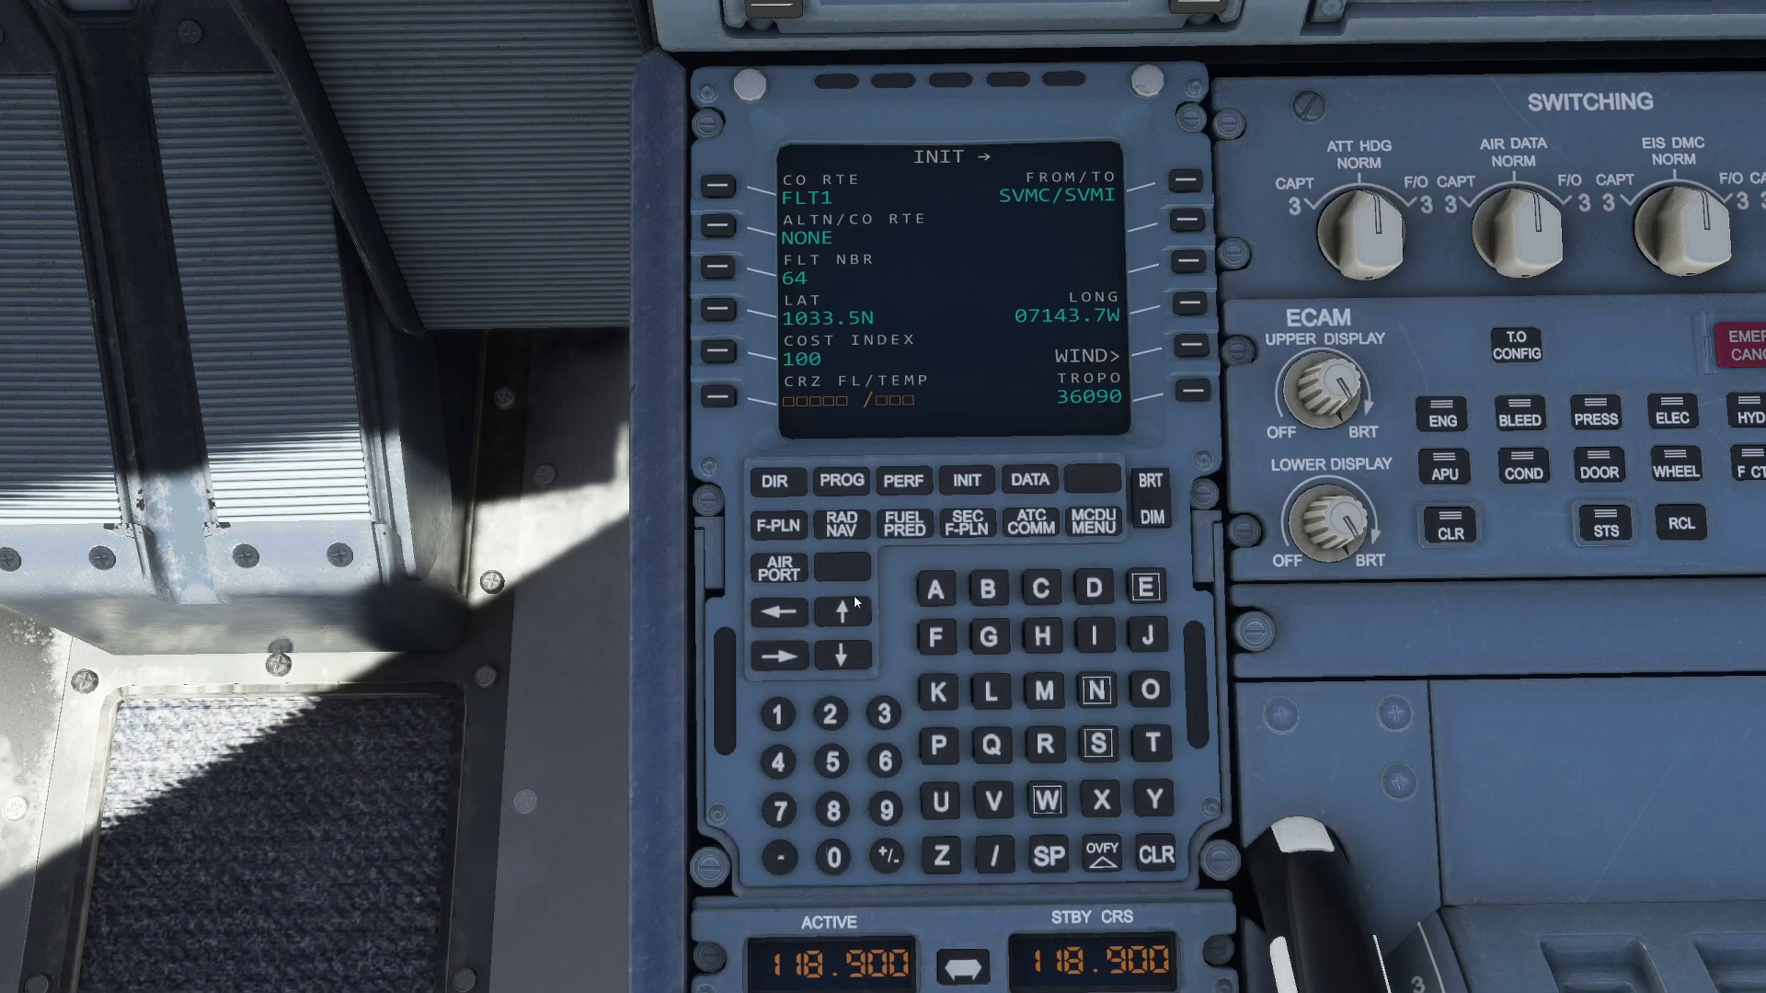
left_click(831, 715)
left_click(883, 714)
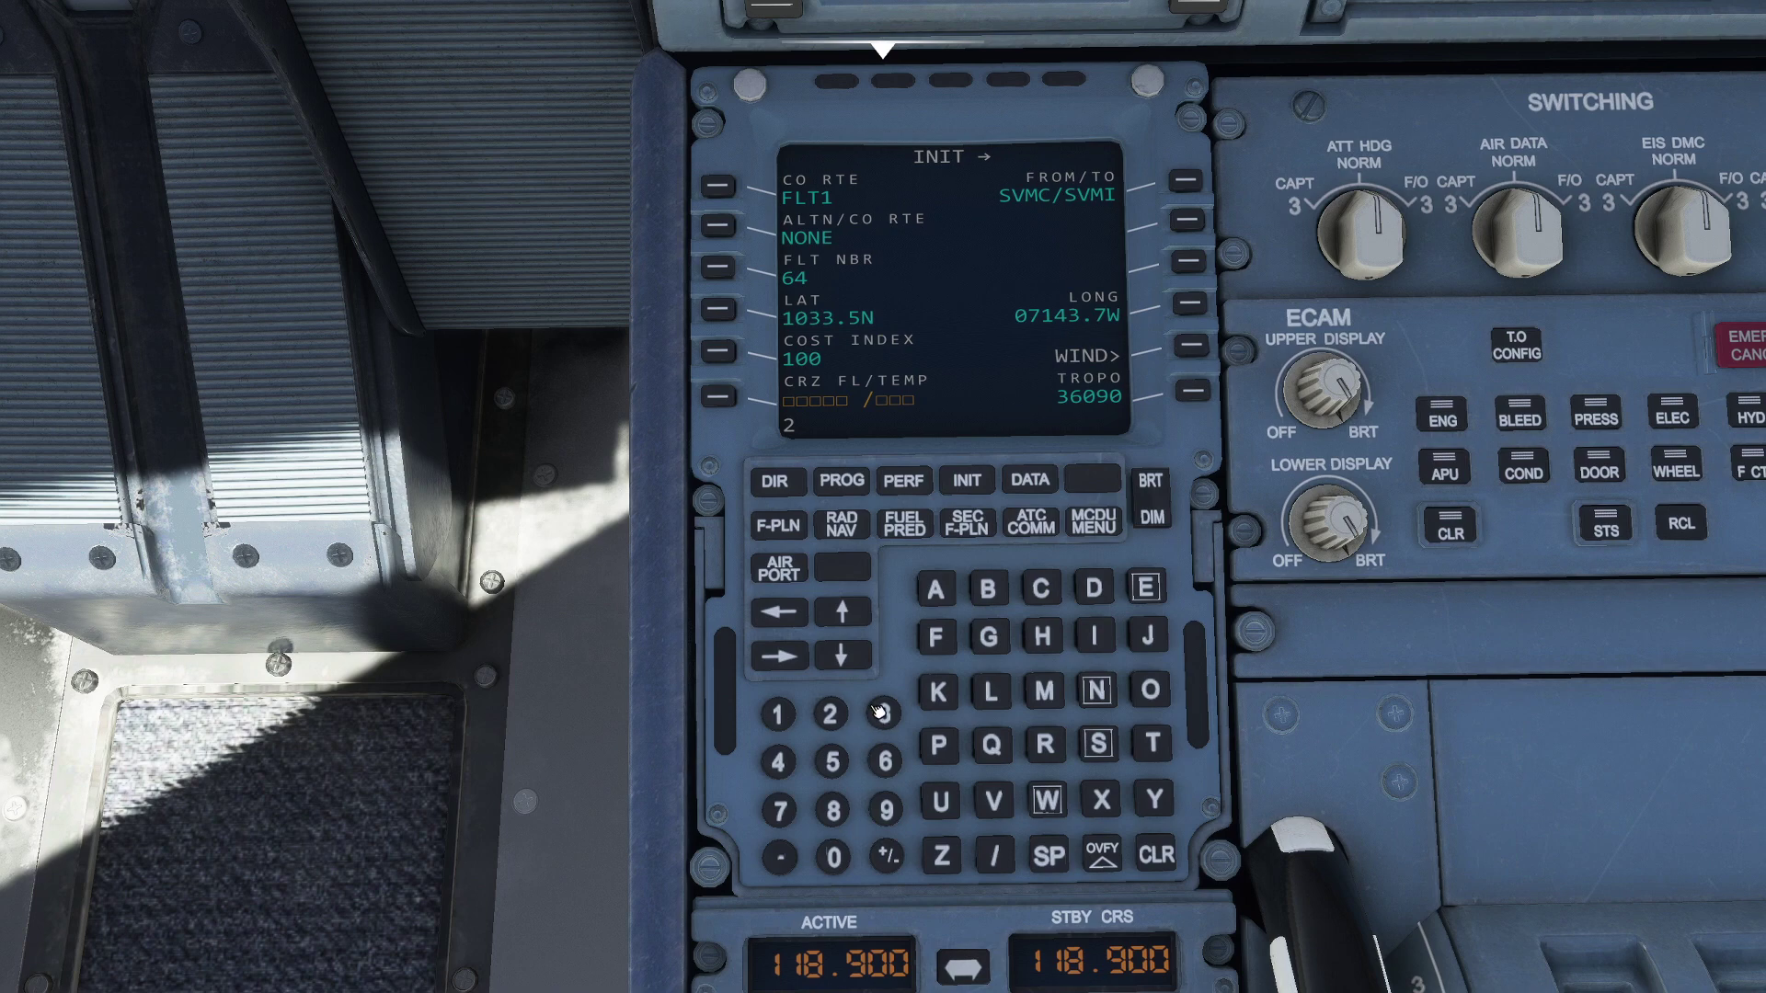
left_click(833, 857)
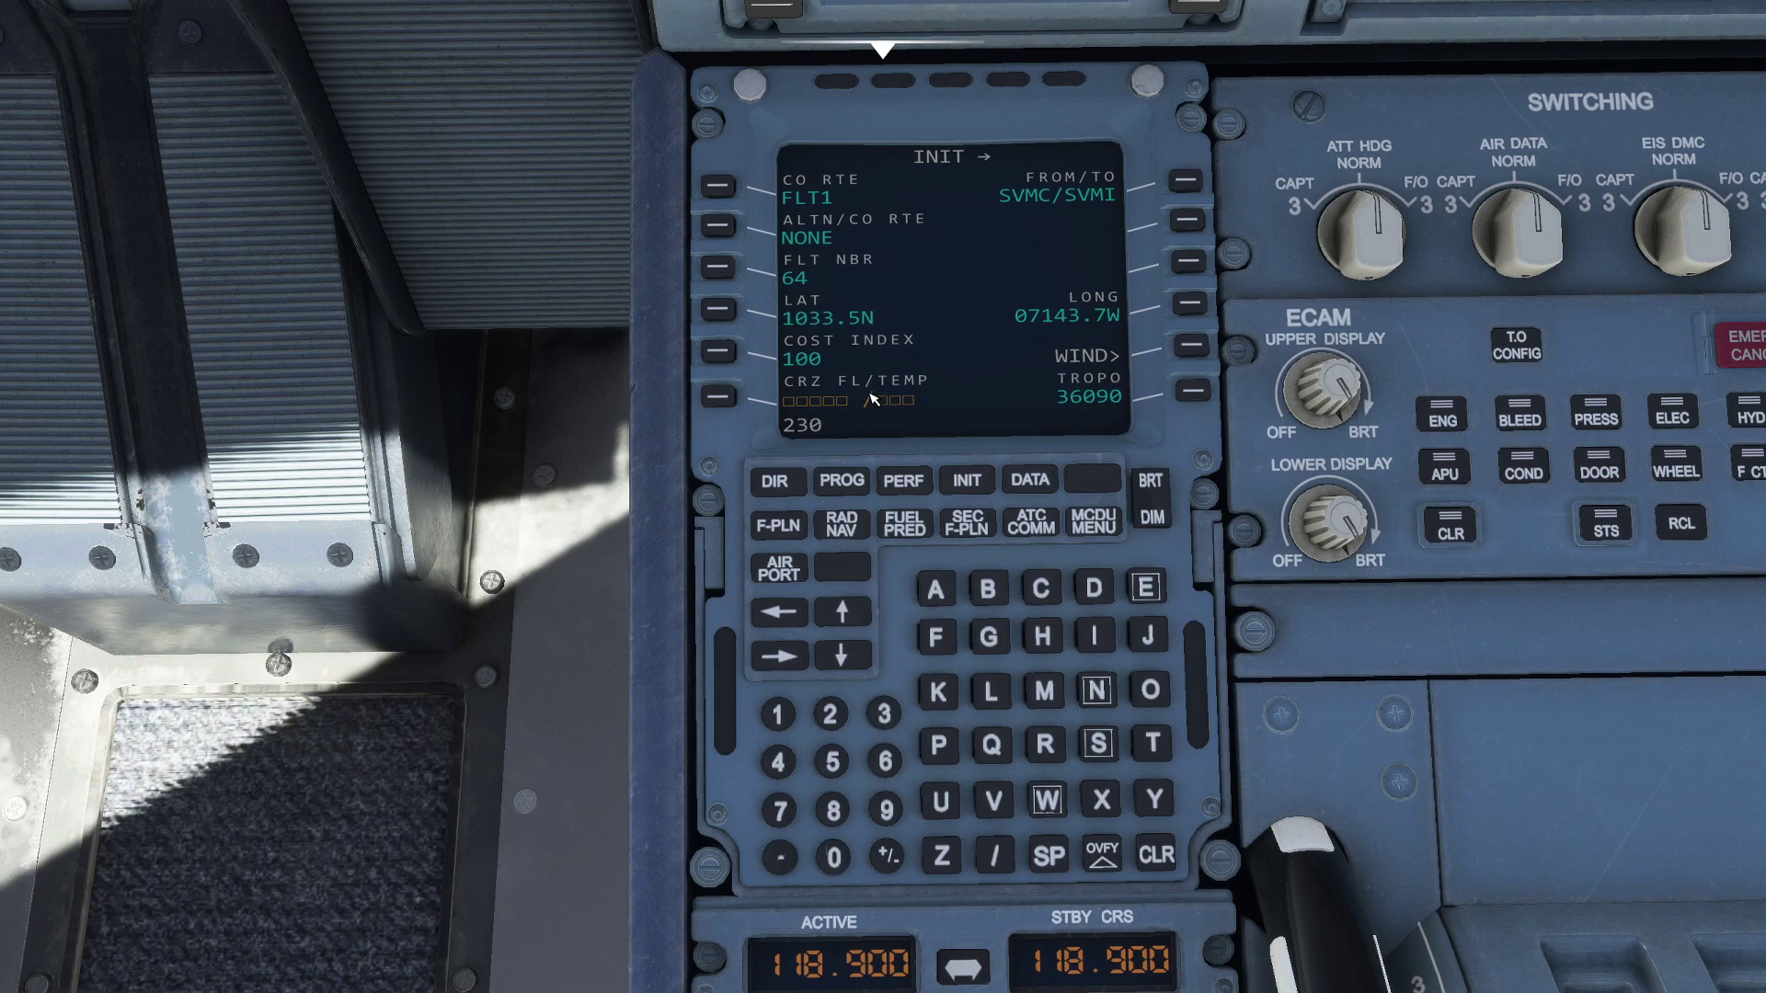
left_click(996, 854)
Step: Look up the outside air temperature at cruise level in the SimBrief flight log and return to the MCDU
key("alt+Tab")
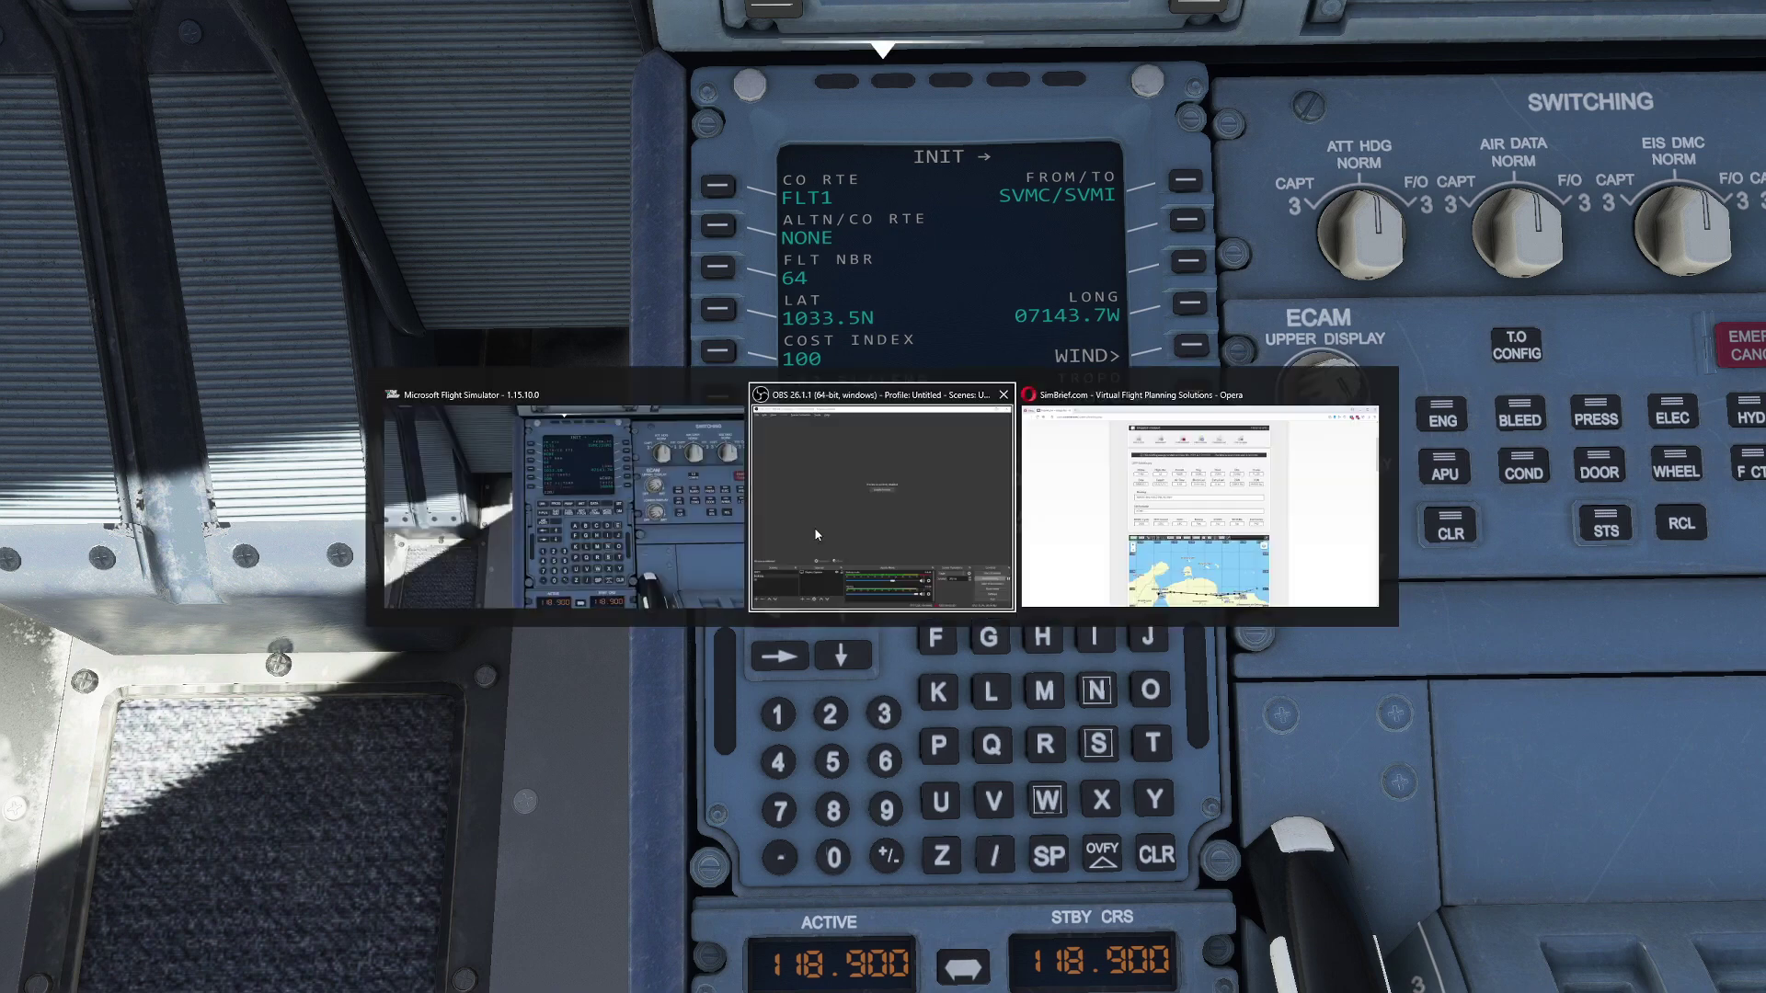
key("alt+Tab")
scroll(488, 561, "down", 10)
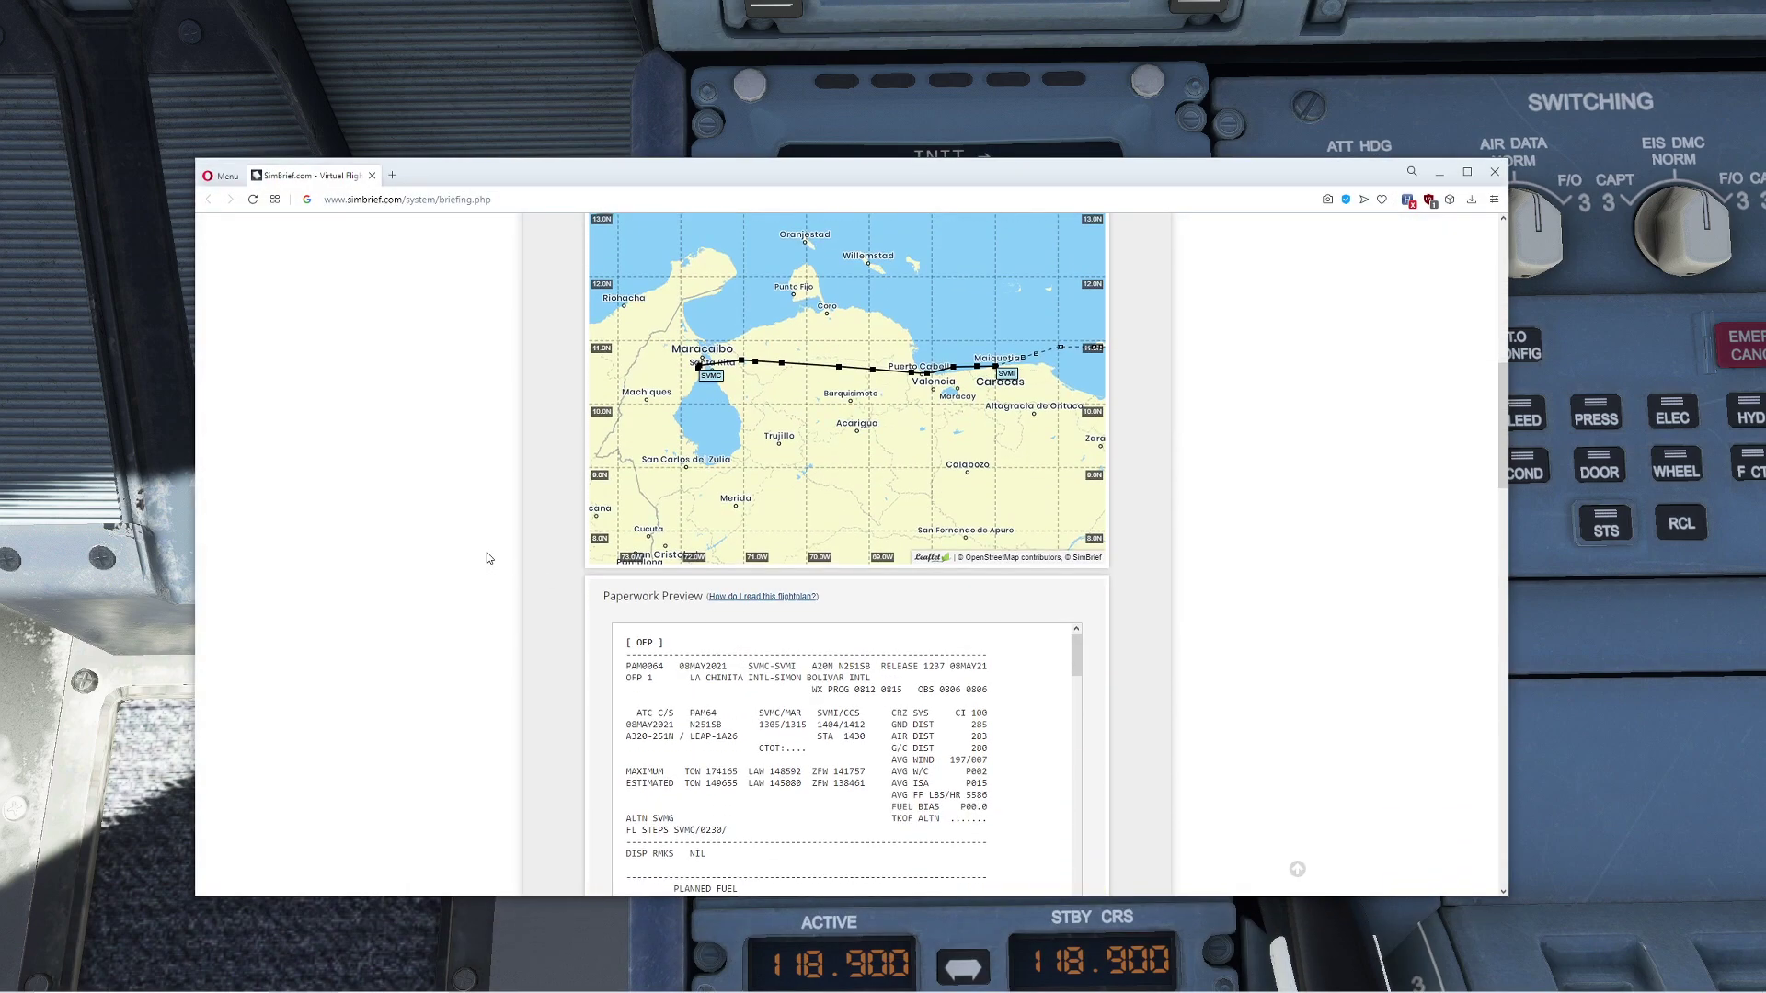
scroll(815, 495, "down", 15)
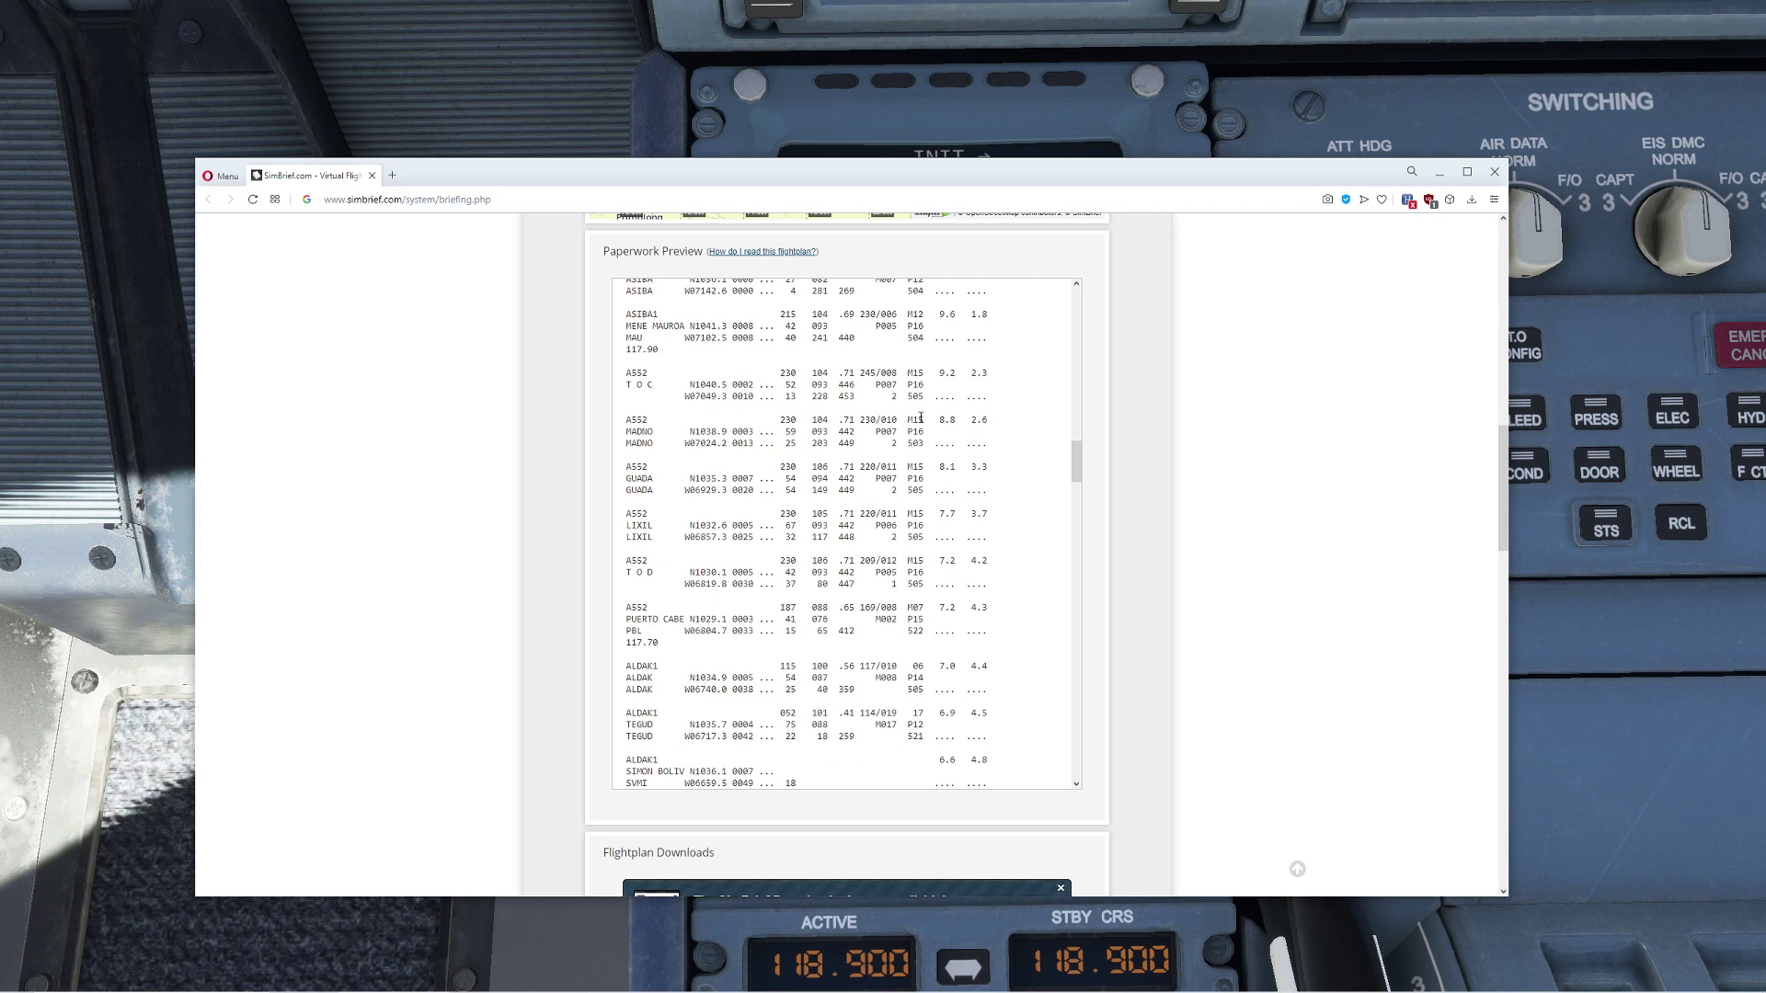
key("alt+Tab")
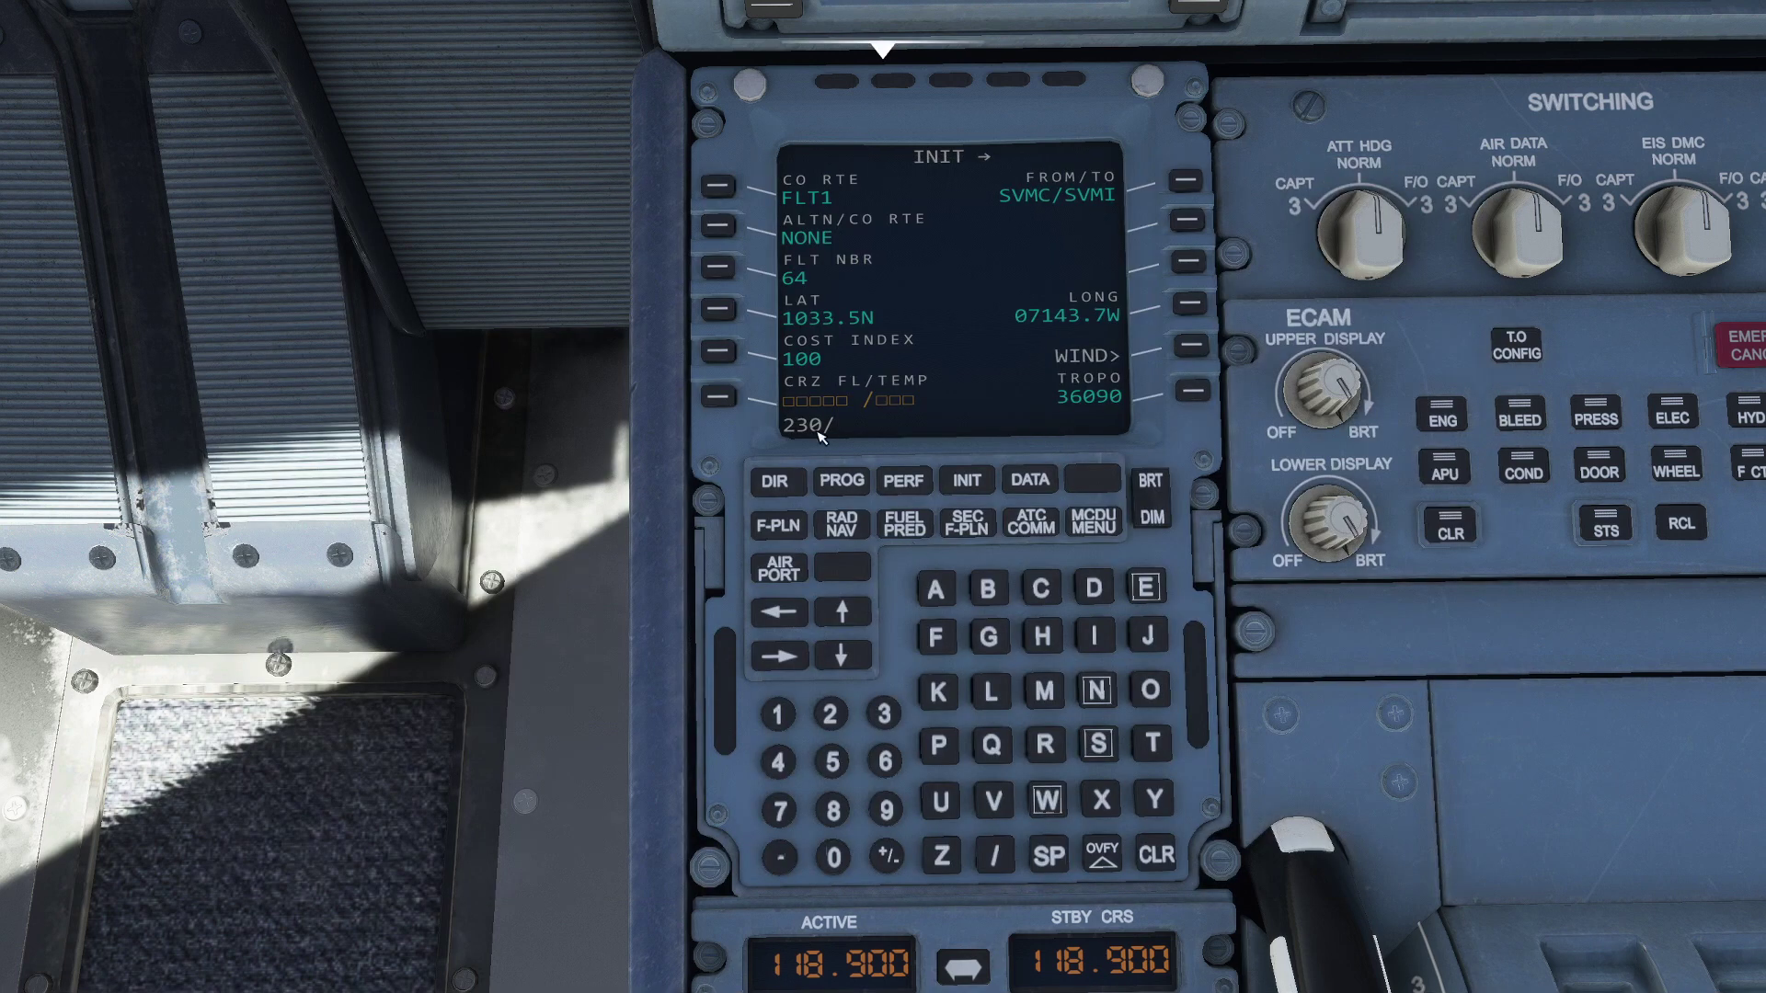
left_click(780, 858)
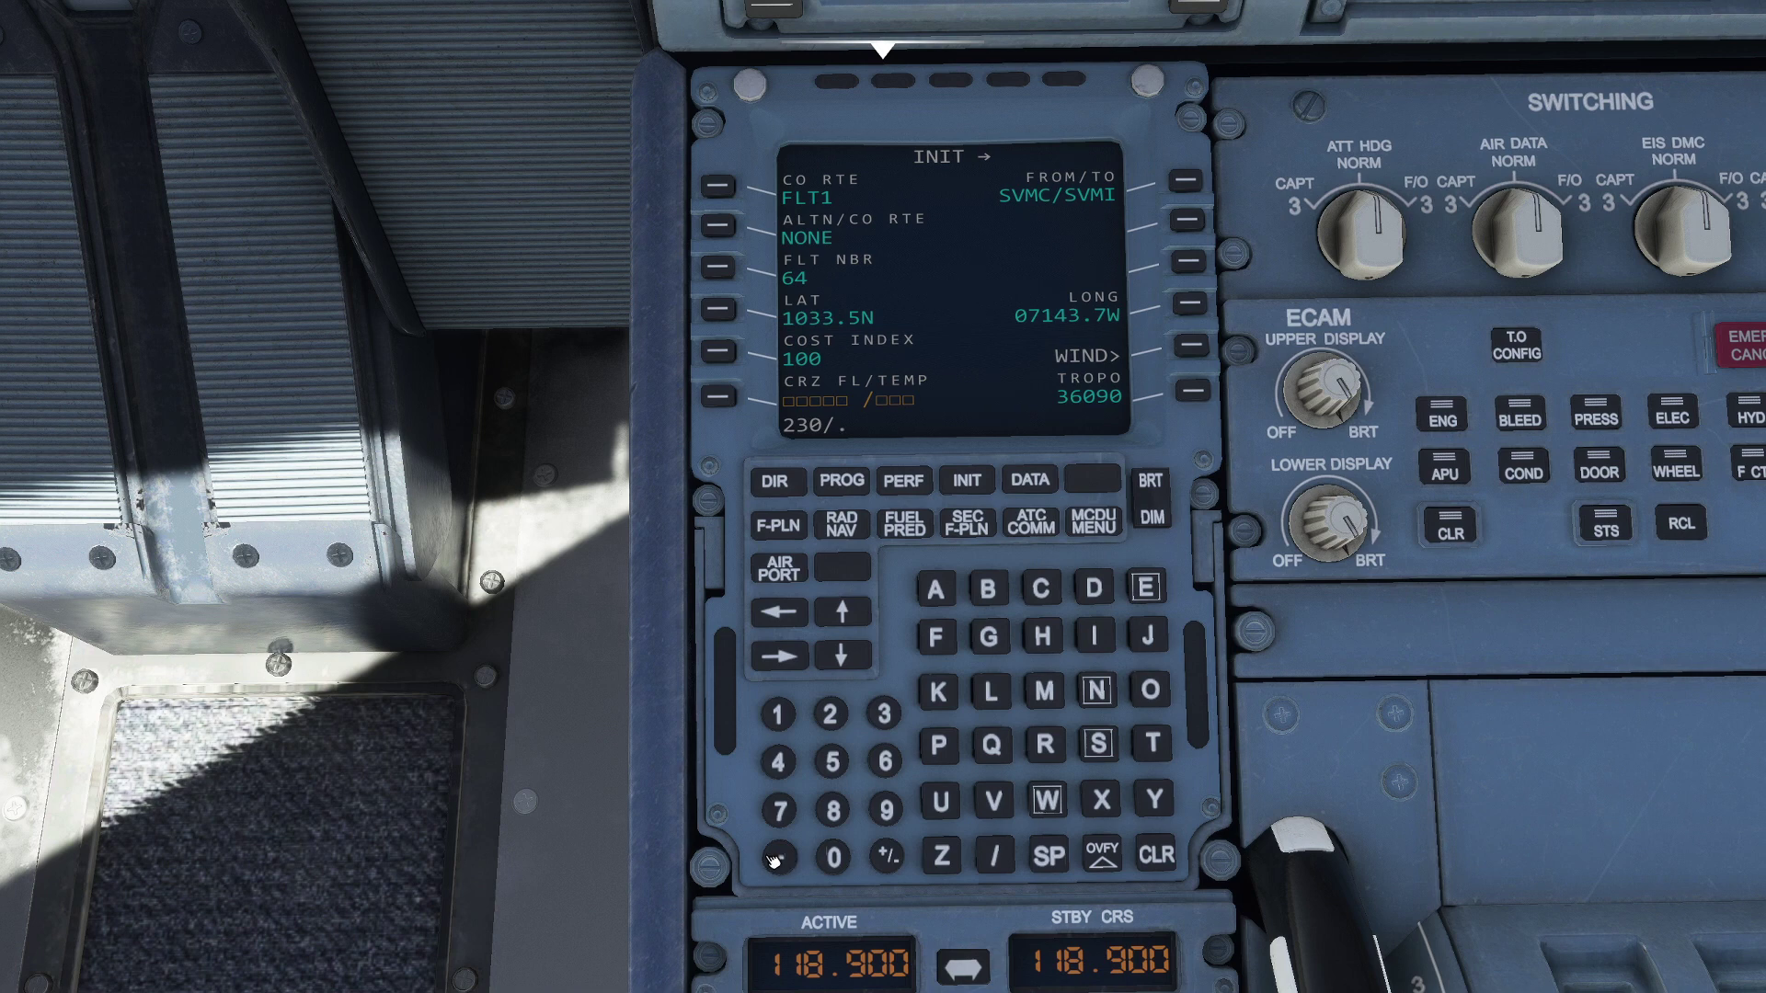
left_click(781, 715)
left_click(832, 762)
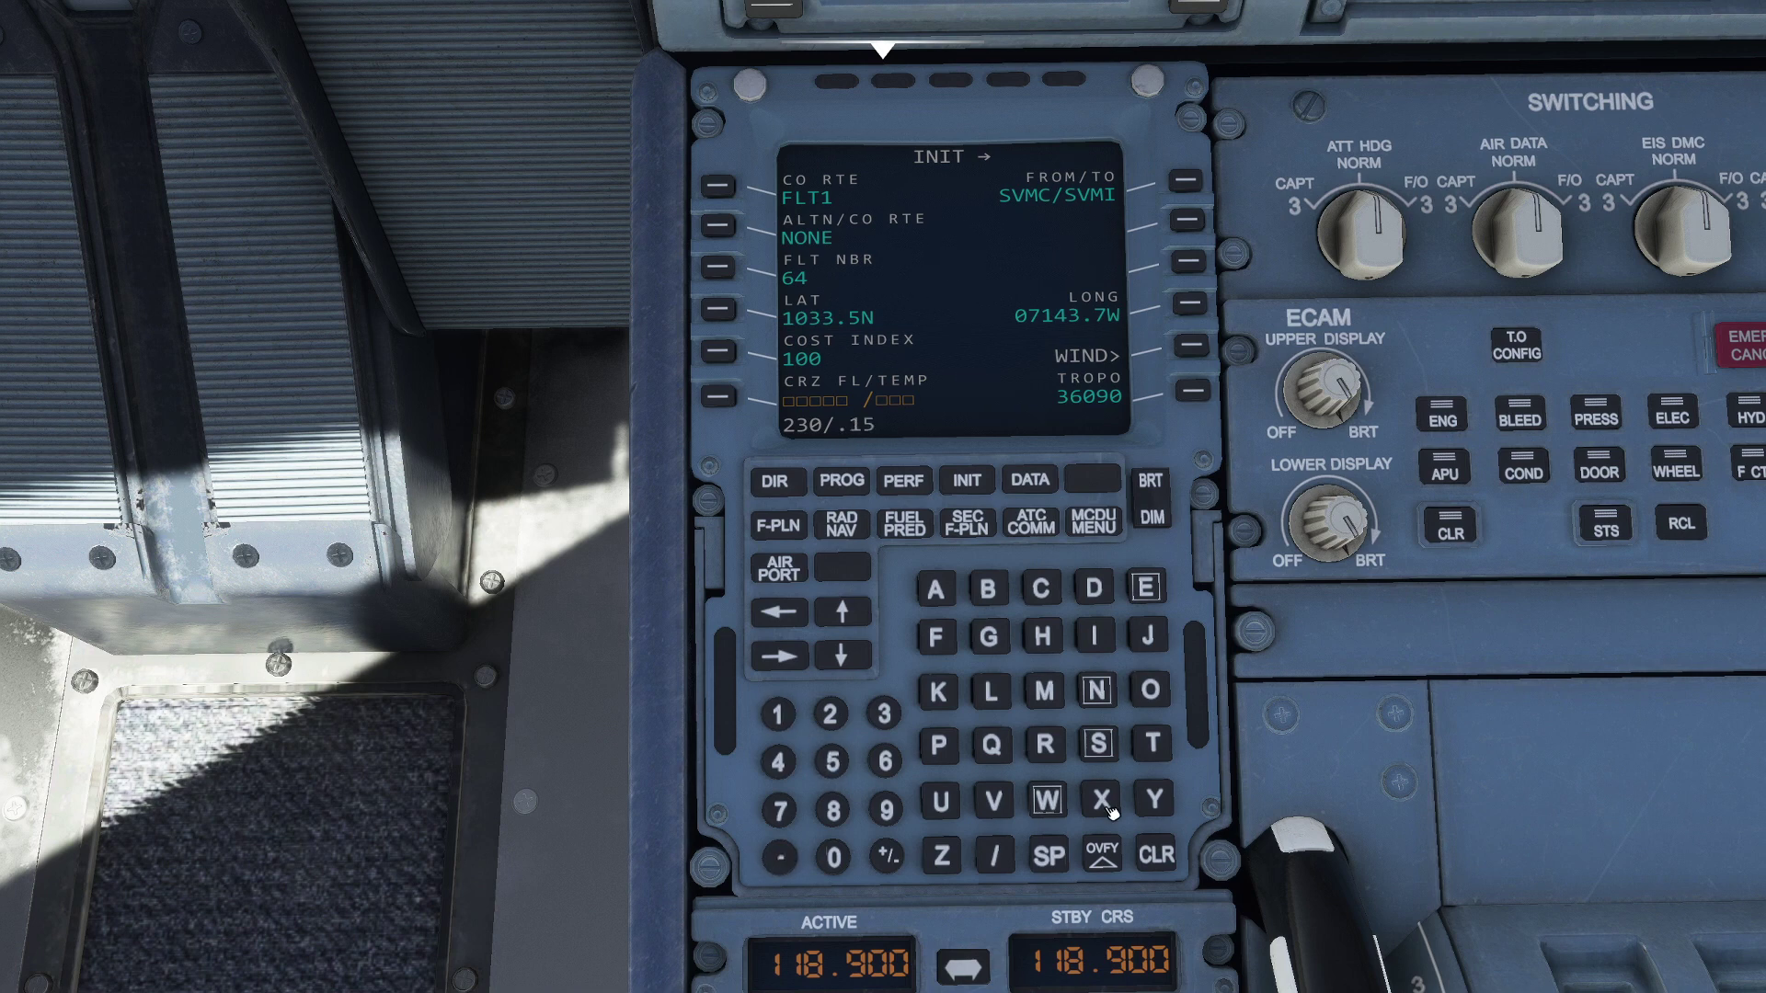
left_click(1154, 858)
left_click(1154, 858)
left_click(1155, 858)
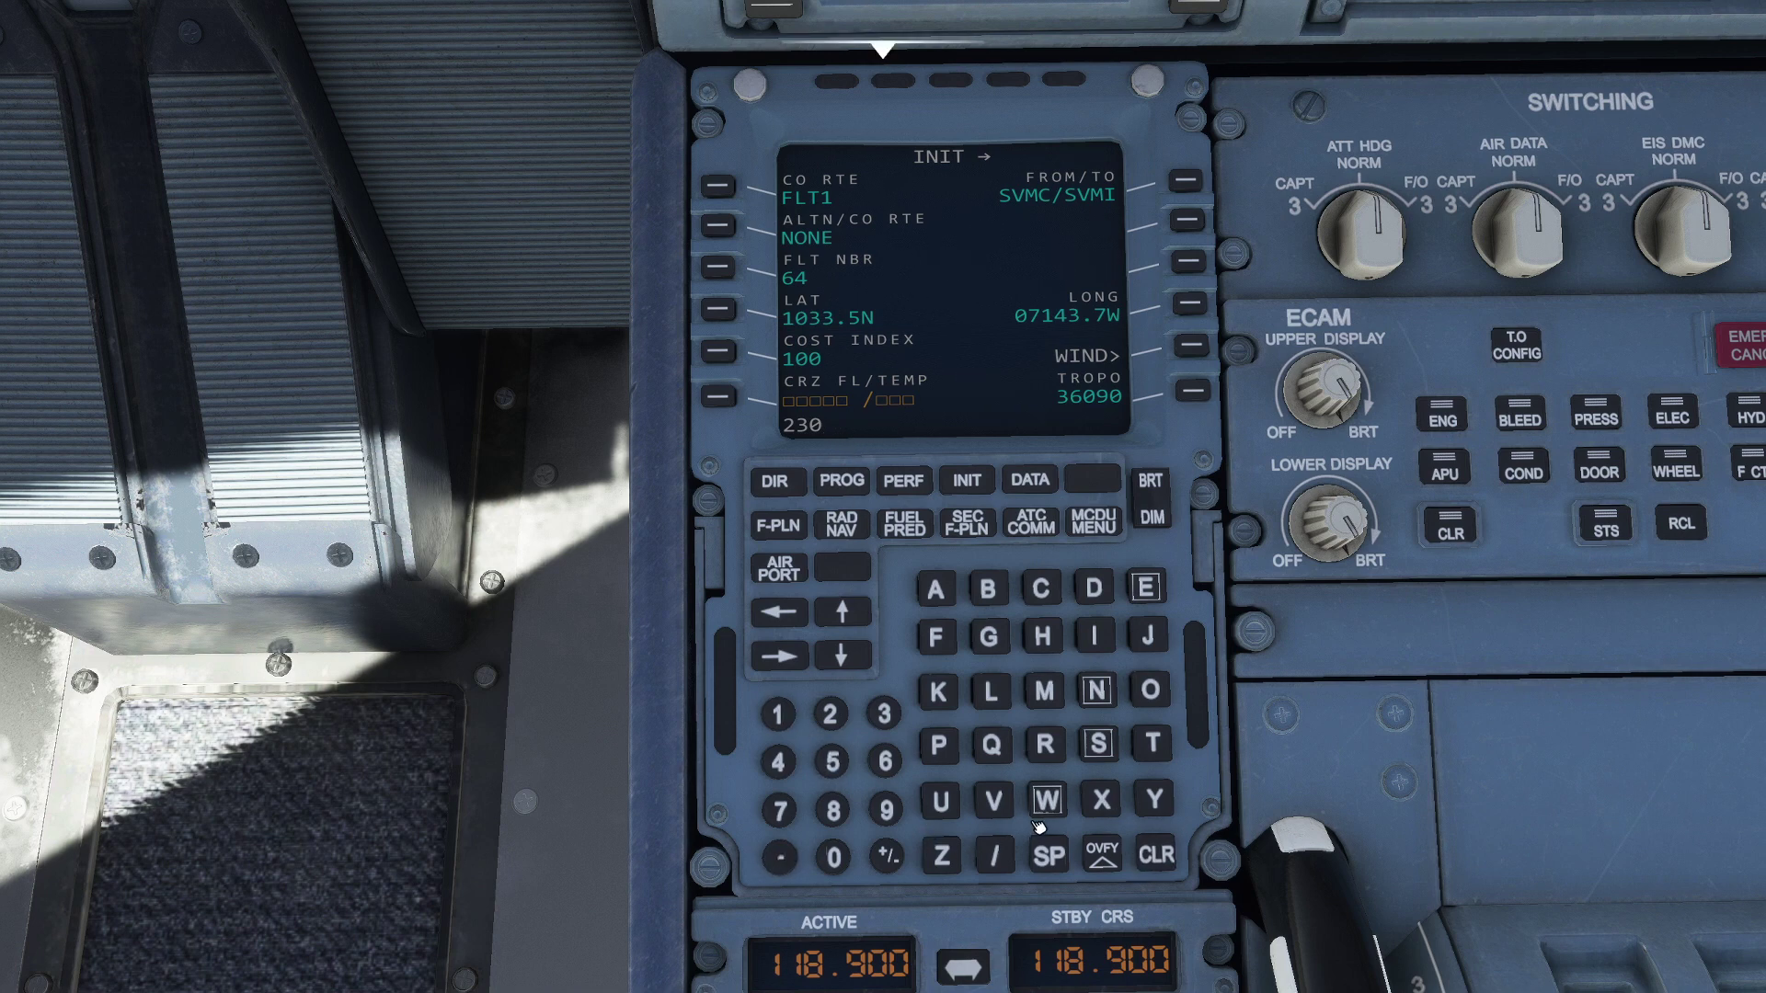
Step: Set CRZ FL/TEMP on the INIT page to 230/-15 and review the fuel and weight values on the second INIT page
left_click(886, 858)
left_click(778, 715)
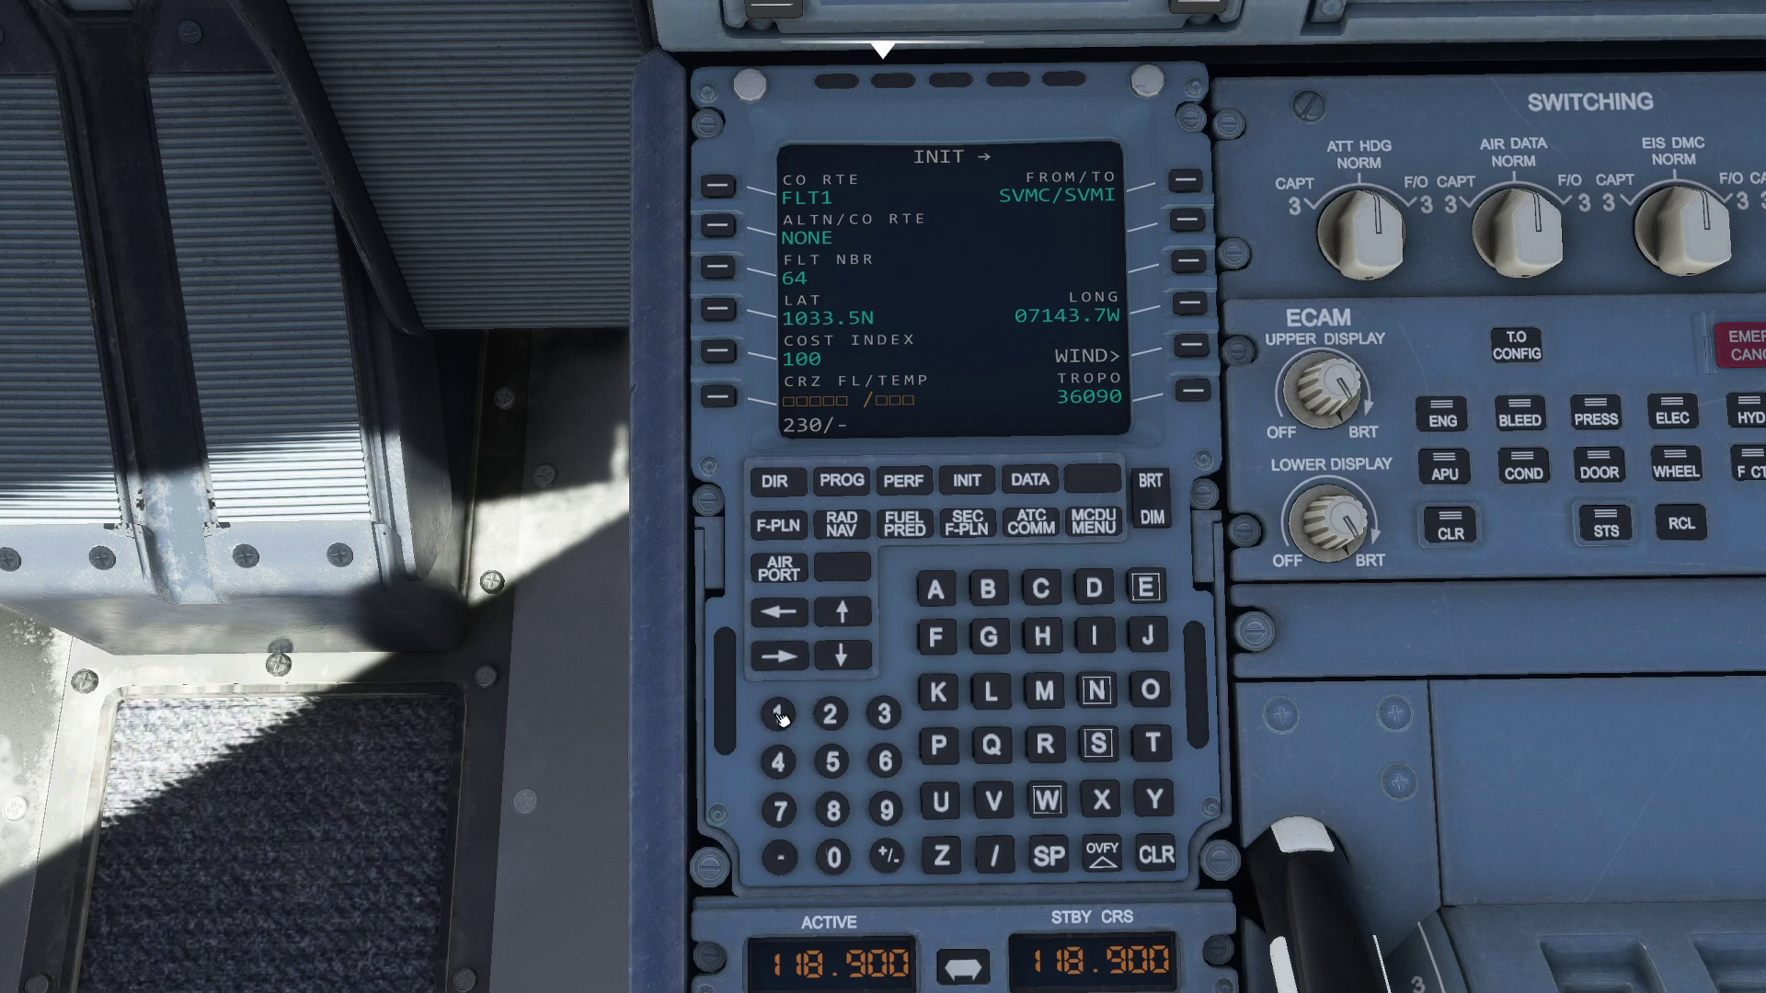
left_click(833, 761)
left_click(718, 397)
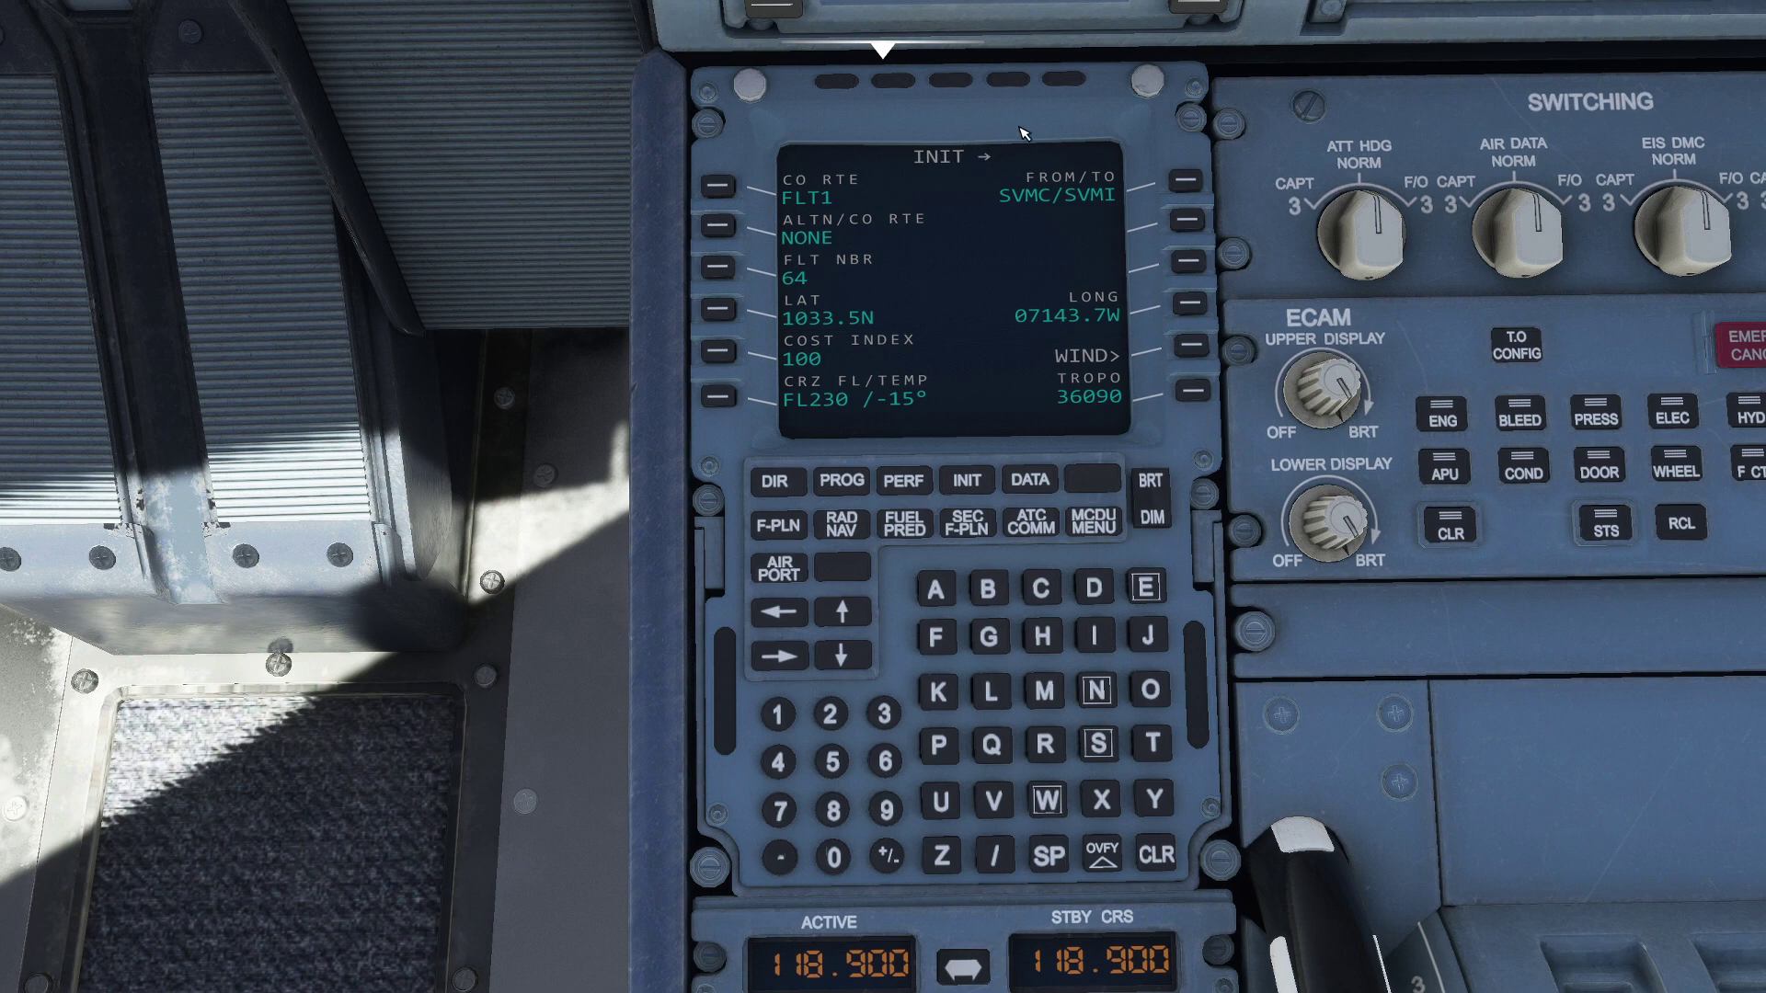
left_click(784, 657)
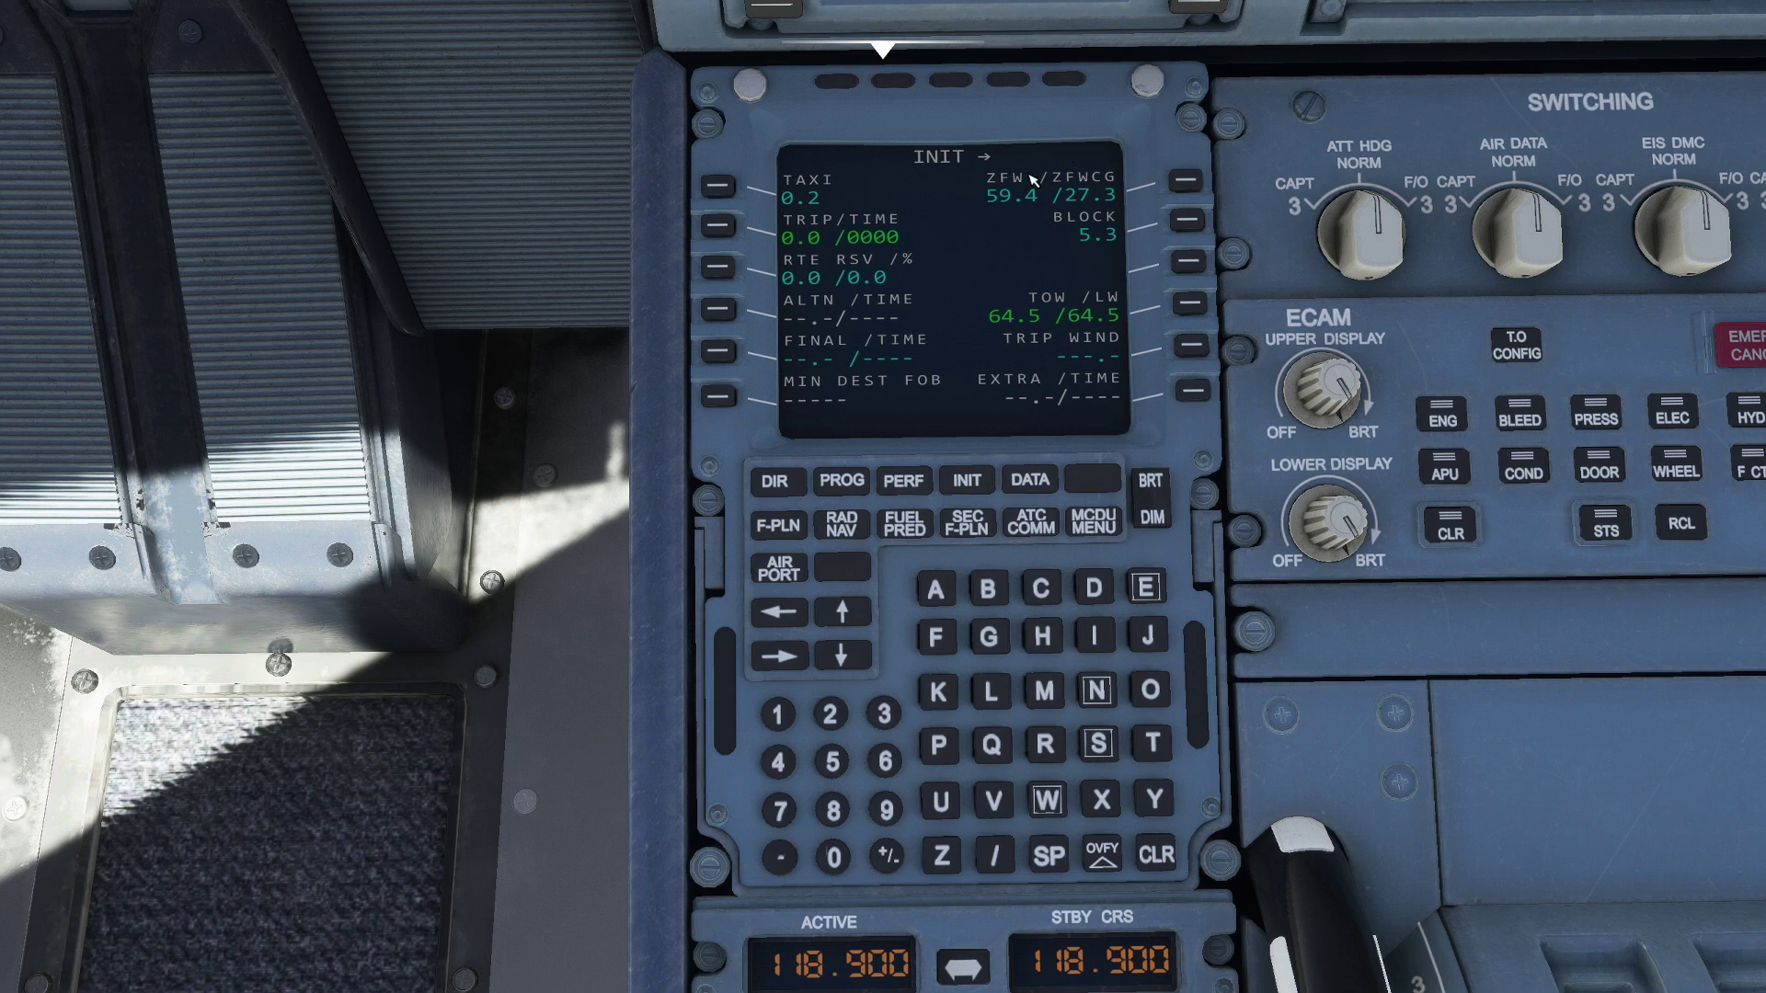
left_click(797, 653)
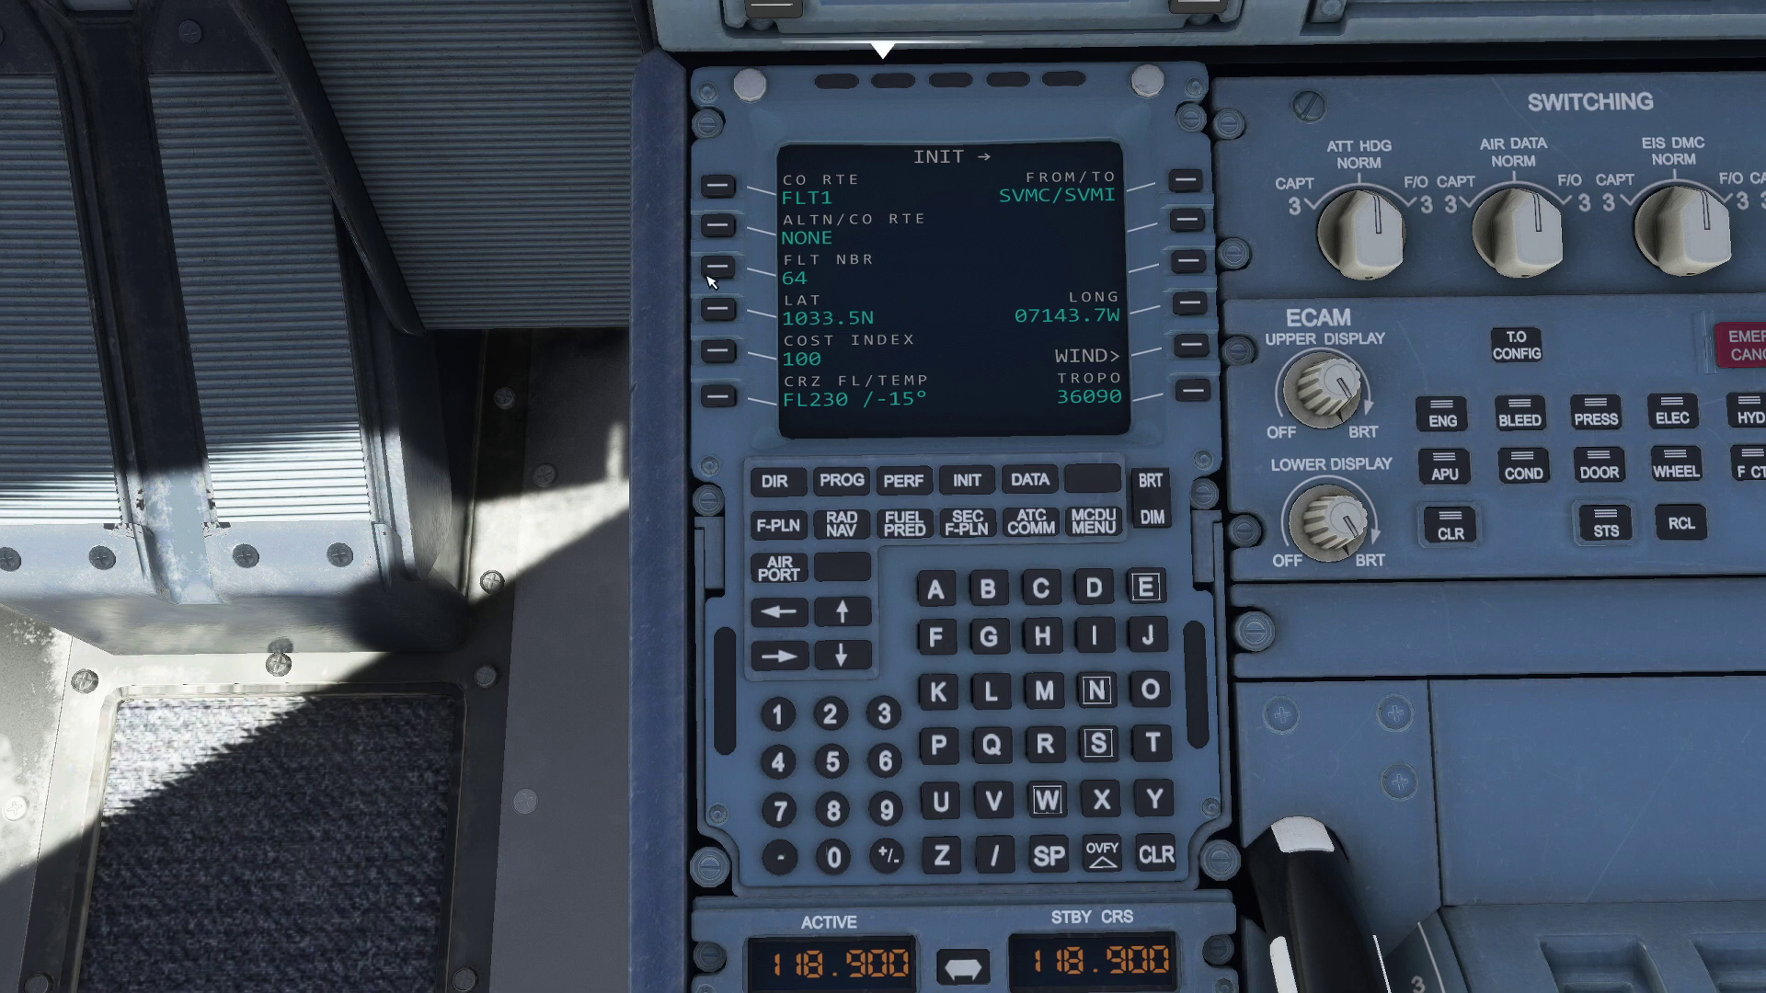
Step: Open the departures page for SVMC from the origin entry of the MCDU flight plan
left_click(778, 527)
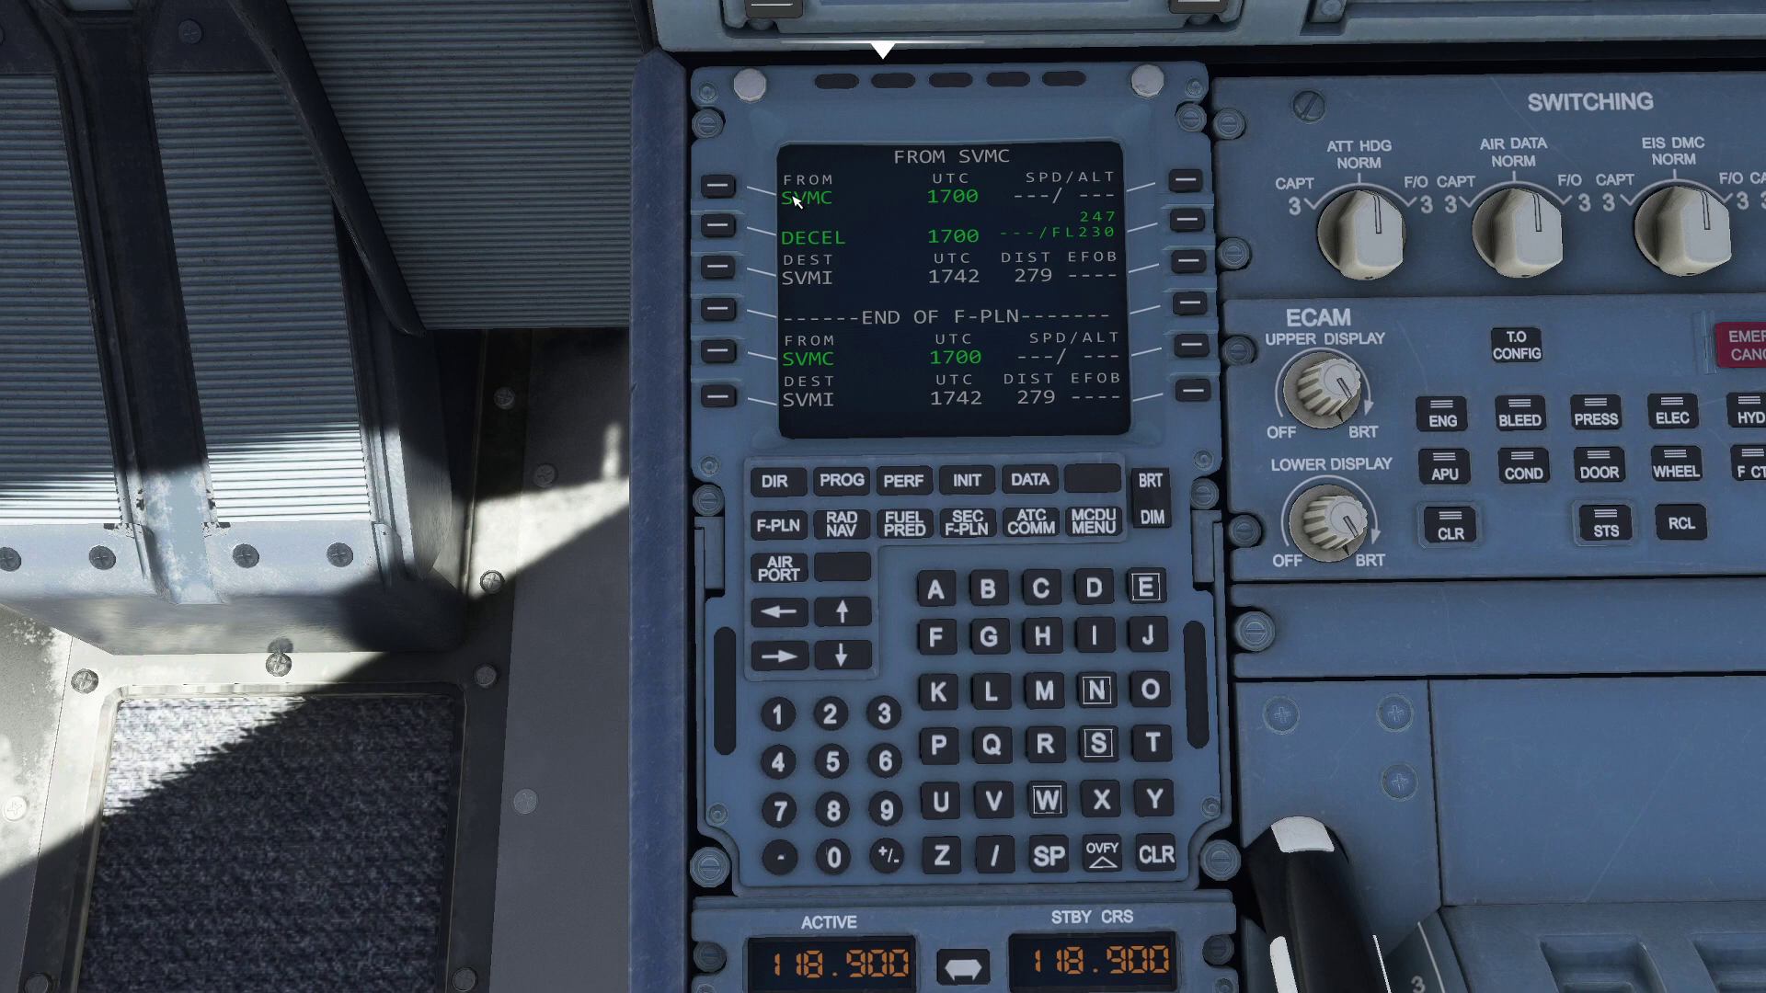
left_click(728, 187)
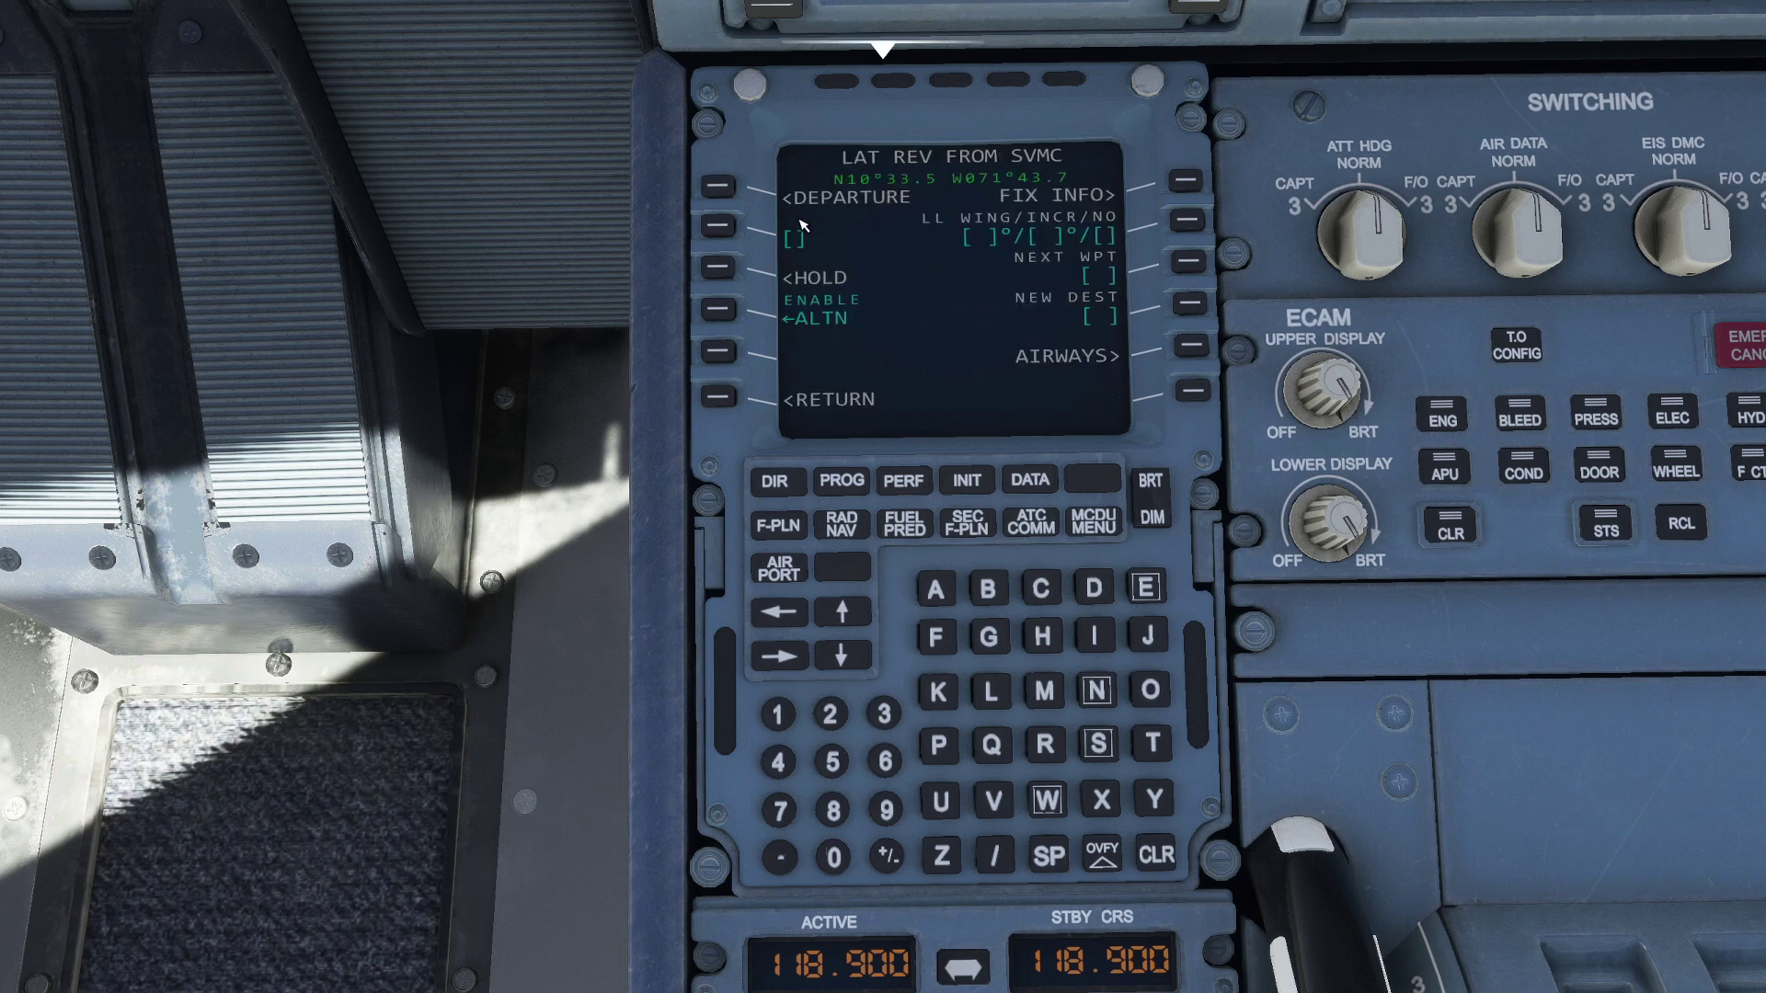
left_click(725, 187)
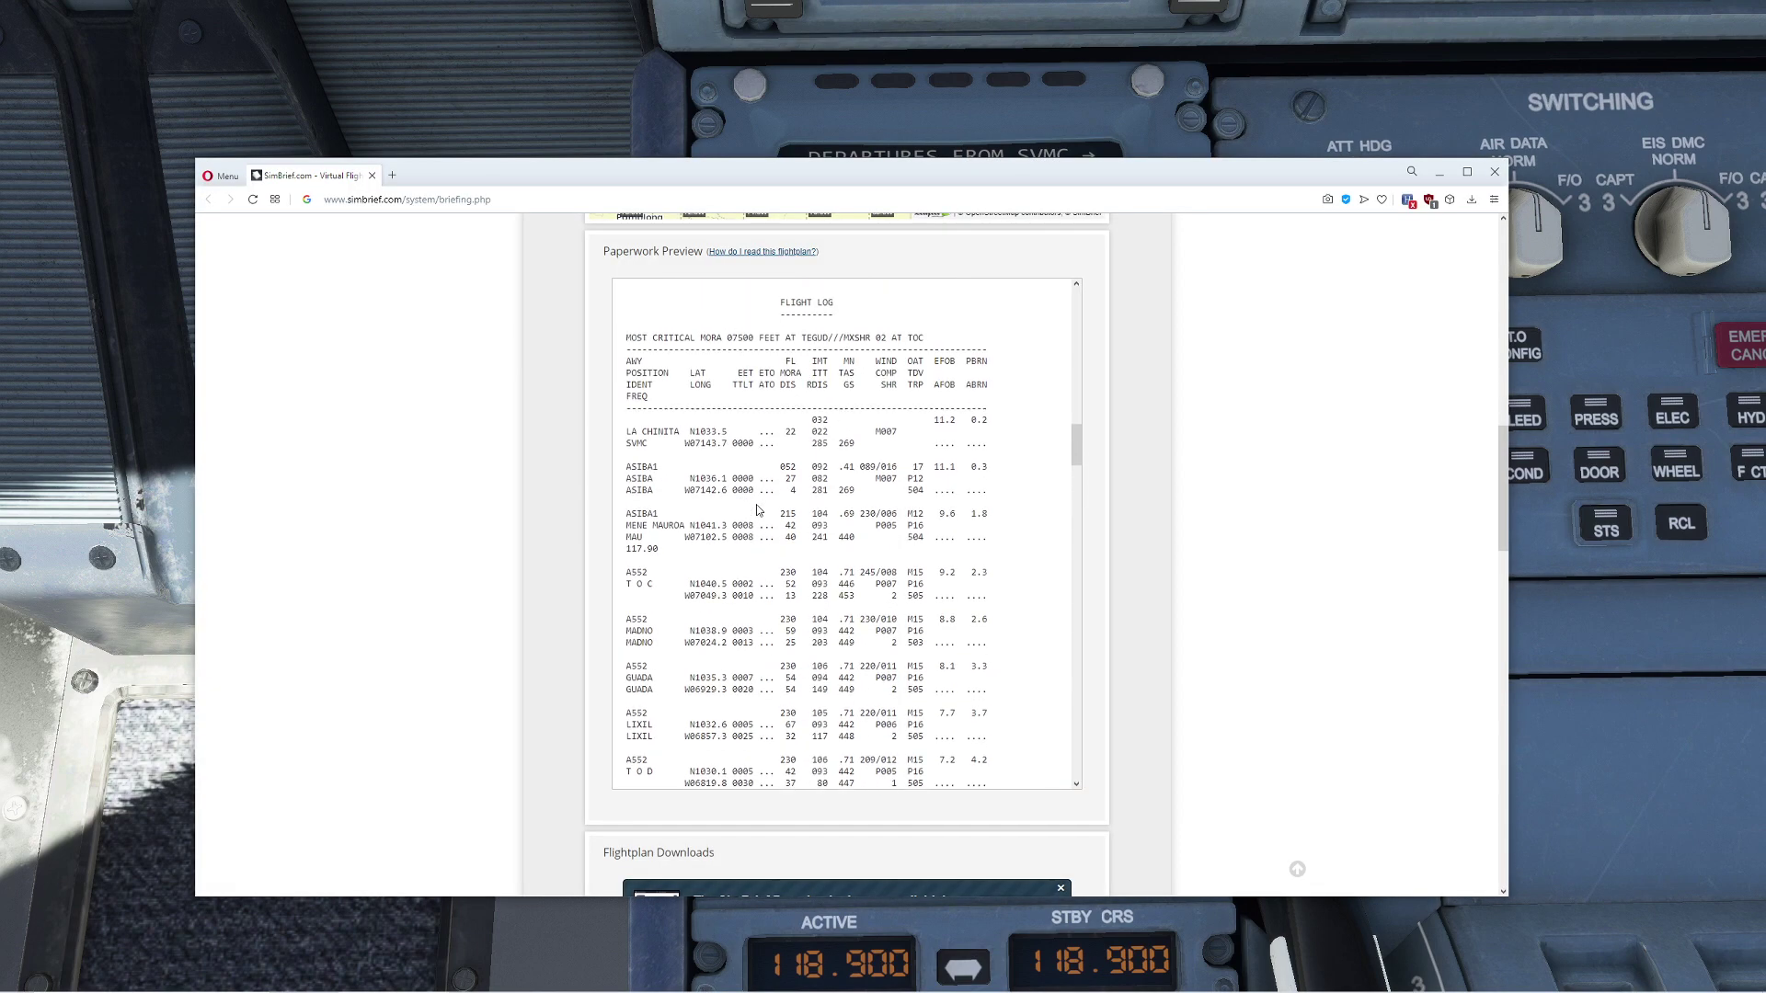
Step: Look up the departure runway in the SimBrief routing and select runway 03L on the SVMC departures page
scroll(763, 515, "down", 7)
scroll(769, 520, "down", 3)
scroll(754, 515, "up", 15)
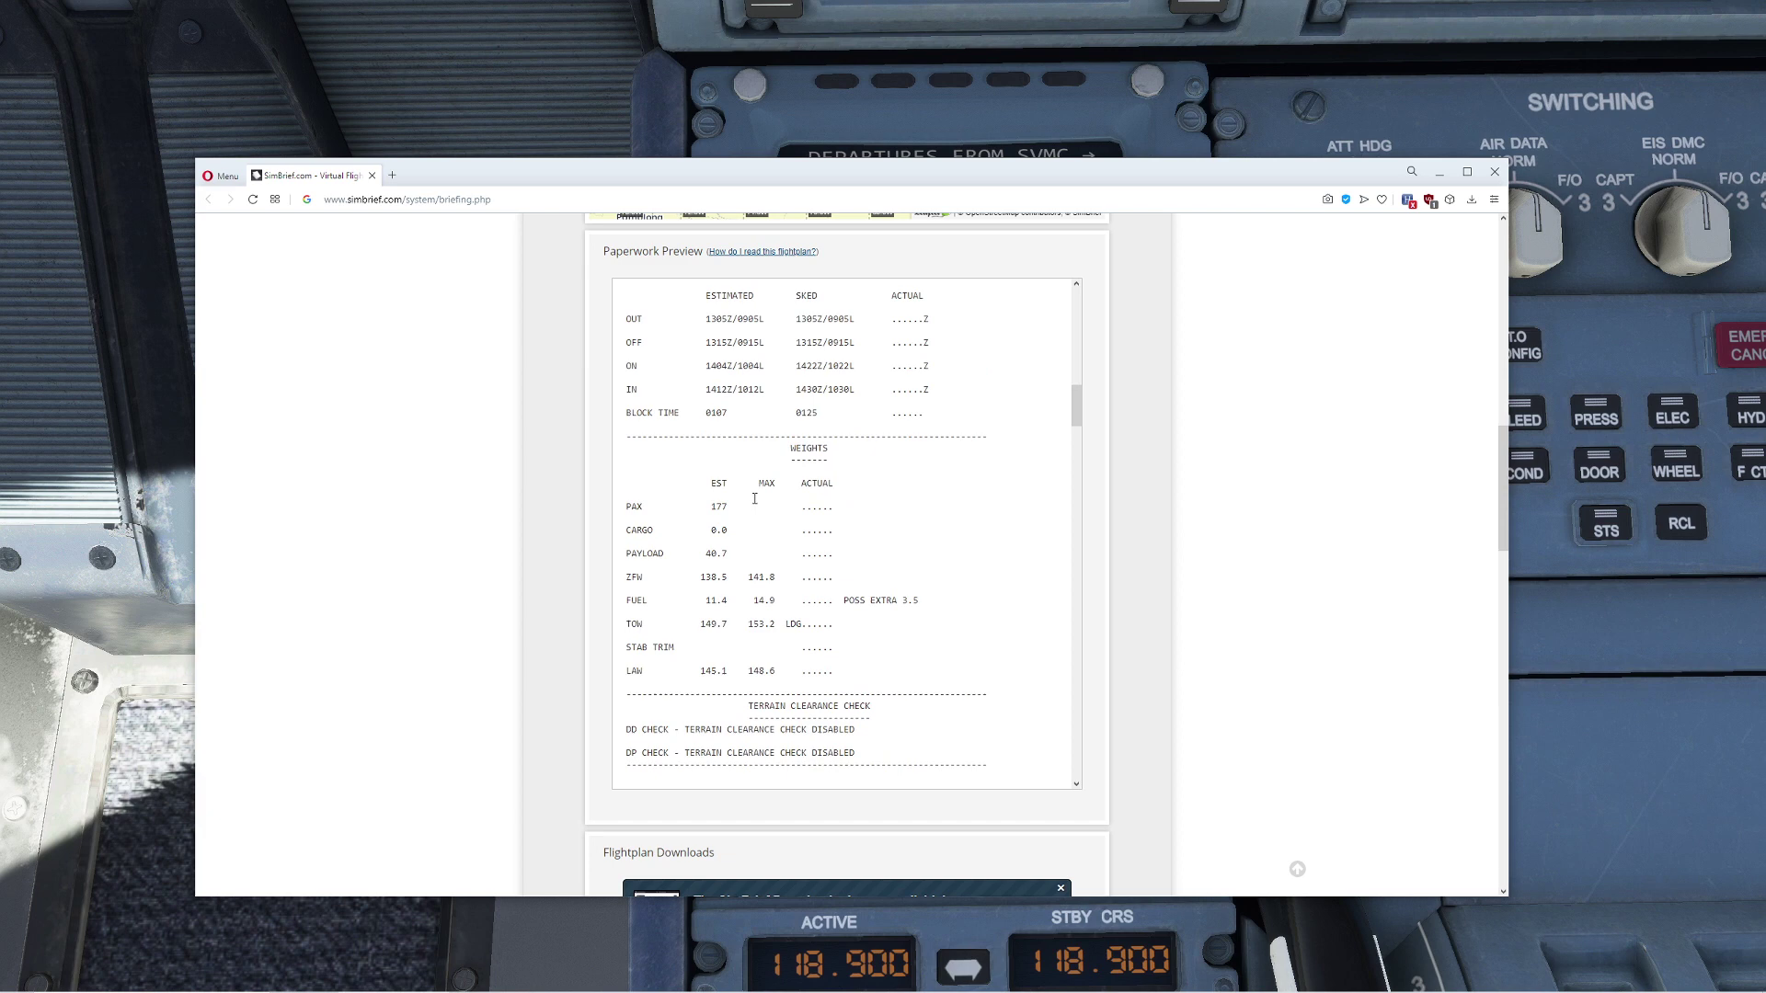
scroll(671, 520, "up", 4)
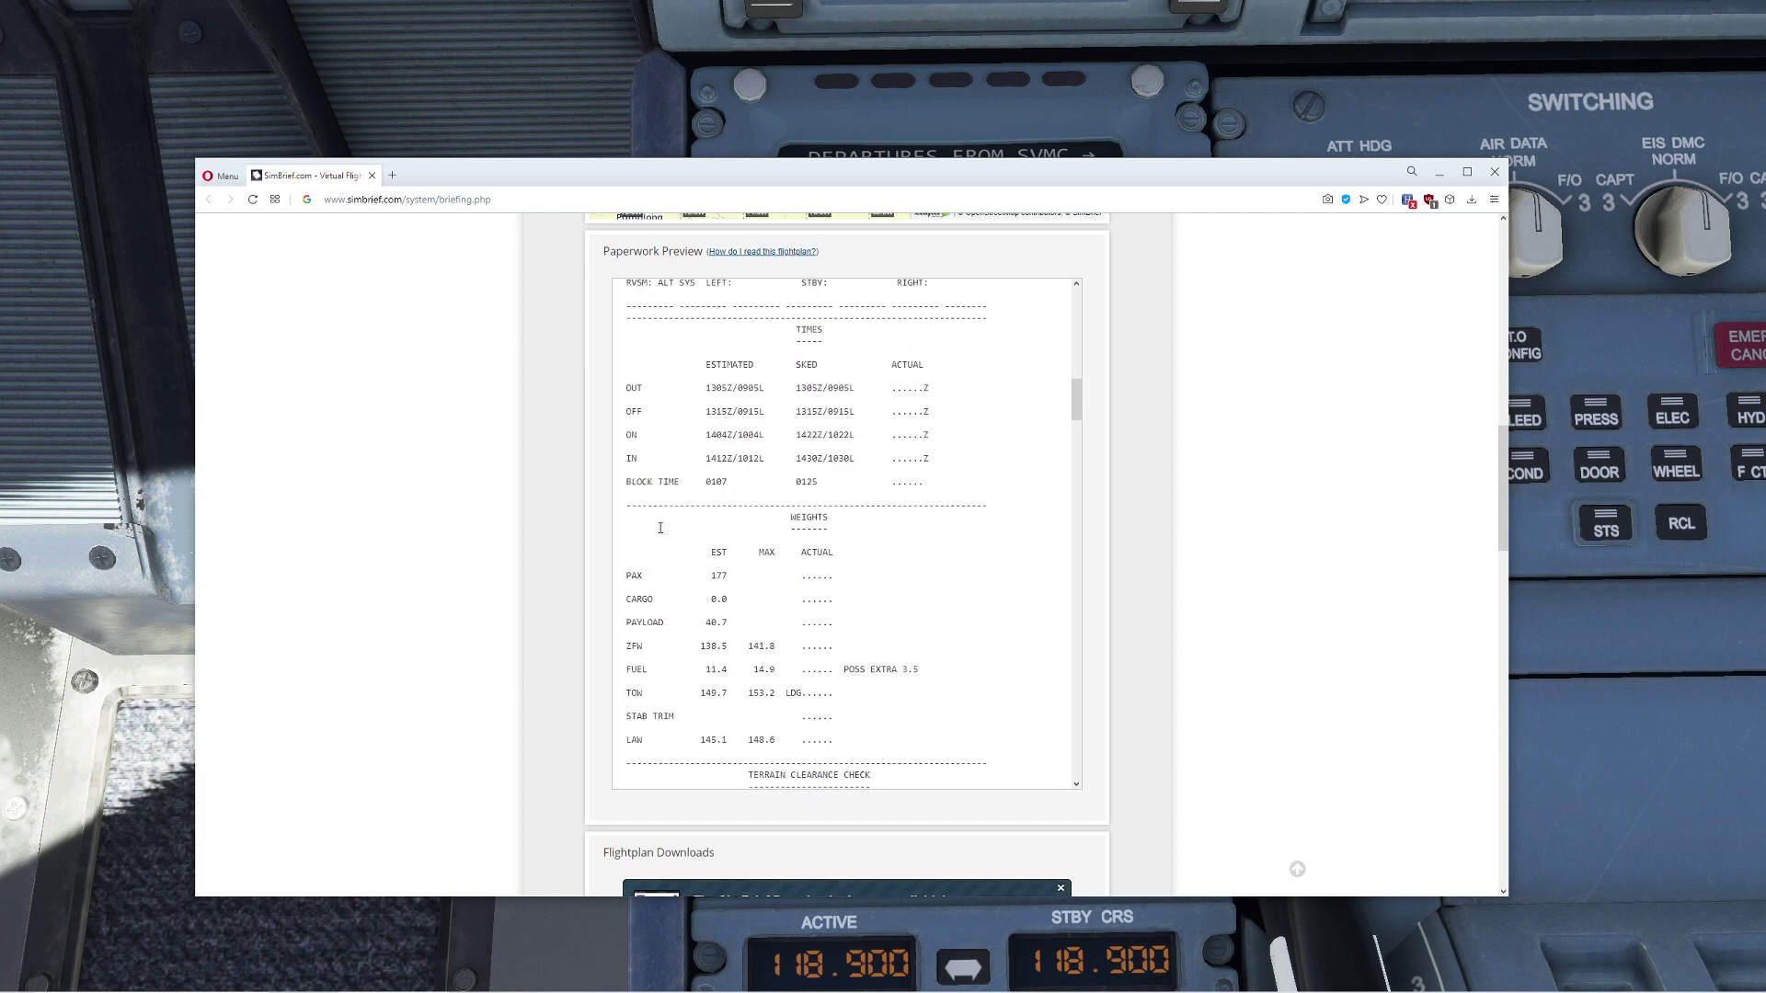
scroll(660, 527, "down", 4)
scroll(660, 527, "up", 8)
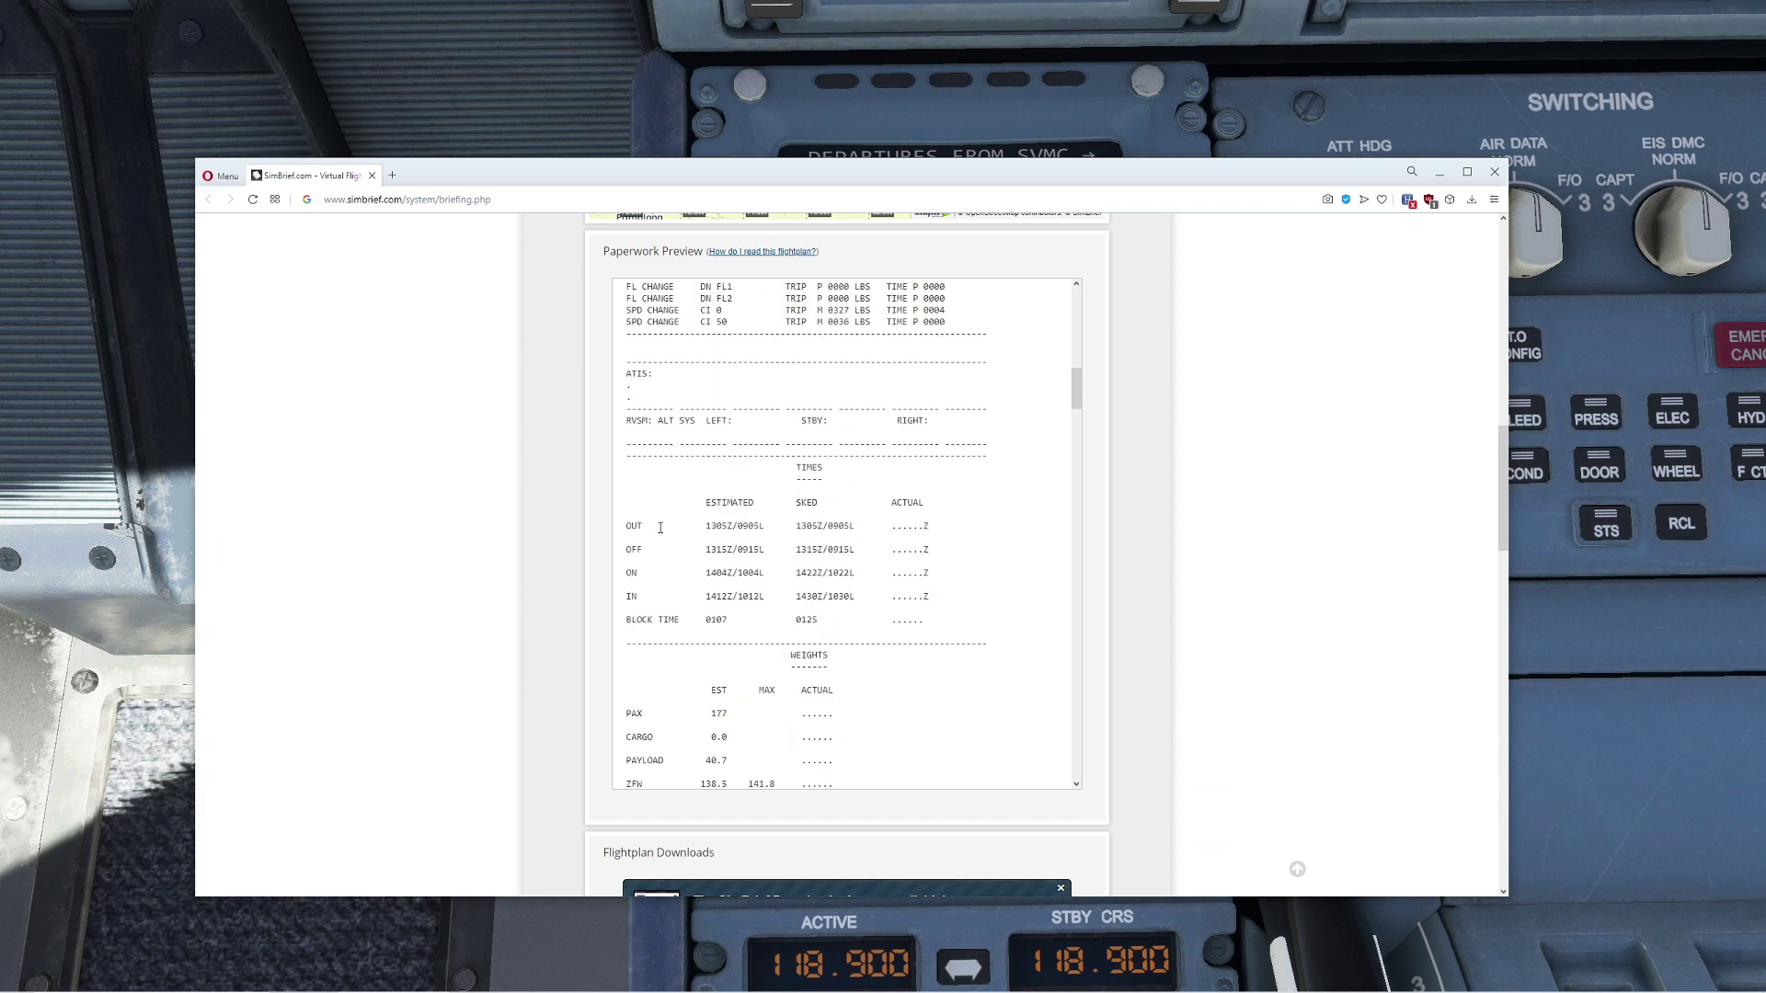
scroll(661, 527, "down", 1)
scroll(672, 548, "up", 3)
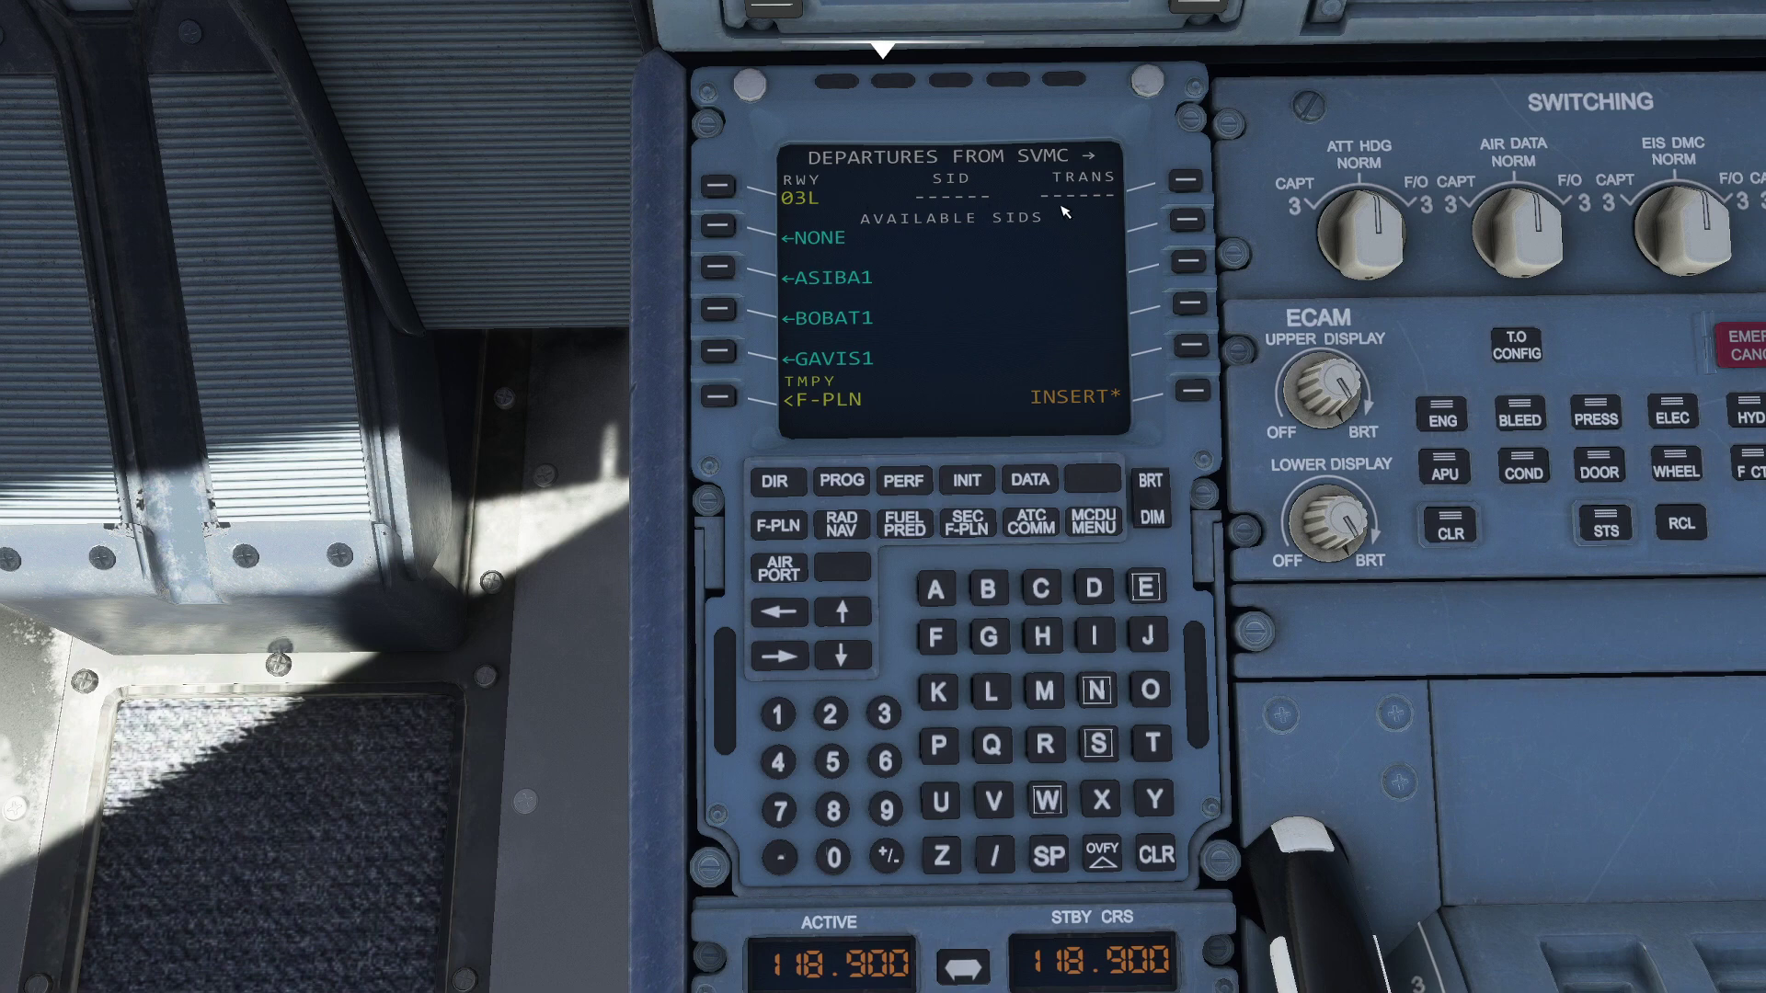
Step: Check the SID in the SimBrief routing and select ASIBA1 as the departure procedure on the MCDU
key("alt+Tab")
left_click_drag(669, 479, 713, 480)
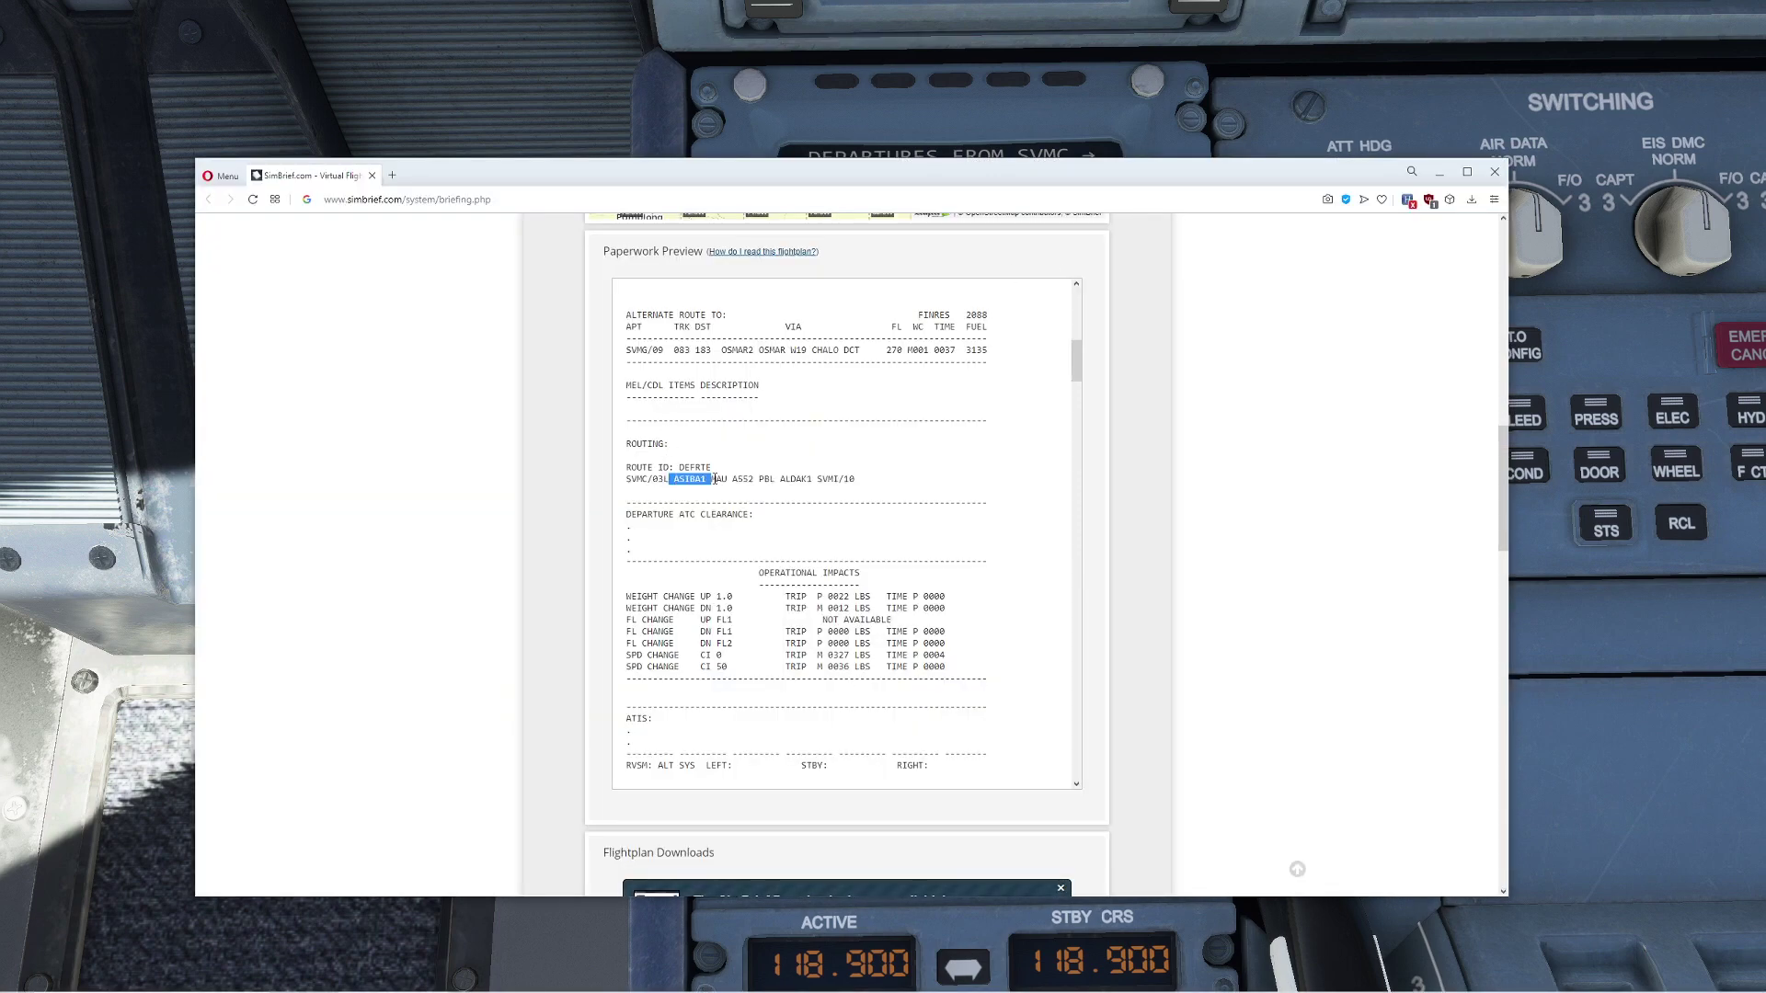
key("alt+Tab")
left_click(729, 271)
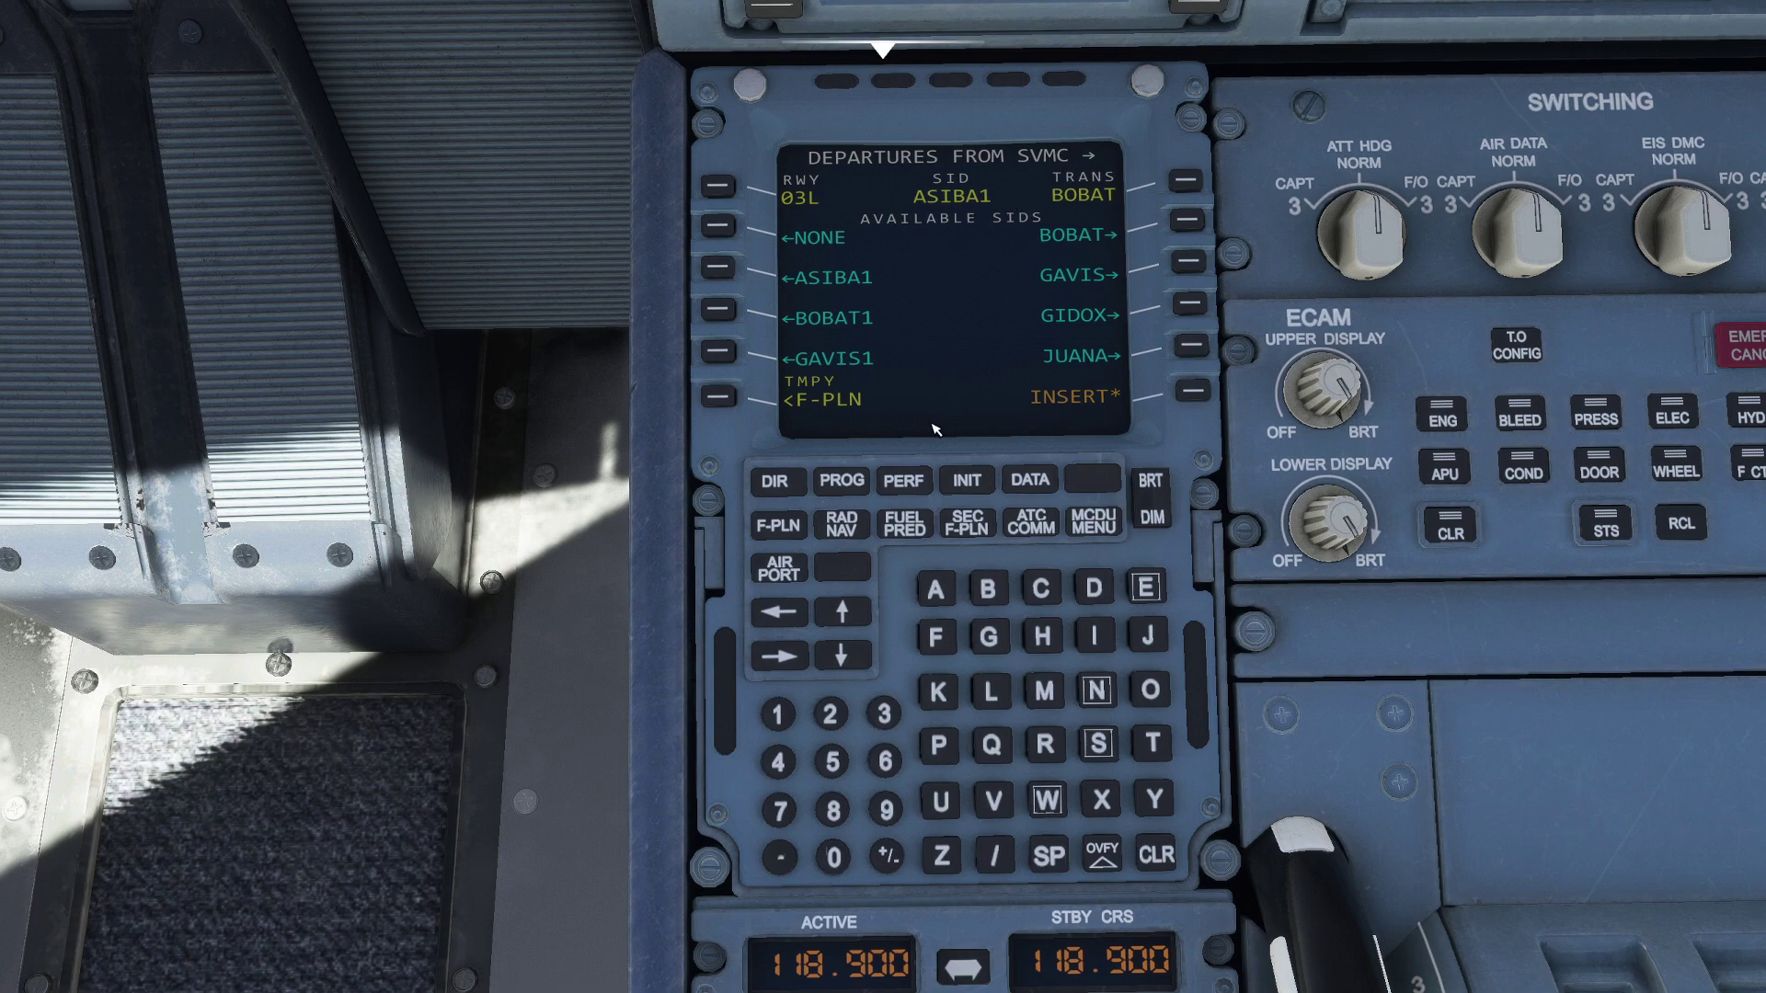
Step: Set the departure transition to MAU as given in the SimBrief routing and insert the departure into the flight plan
key("alt+Tab")
left_click(731, 480)
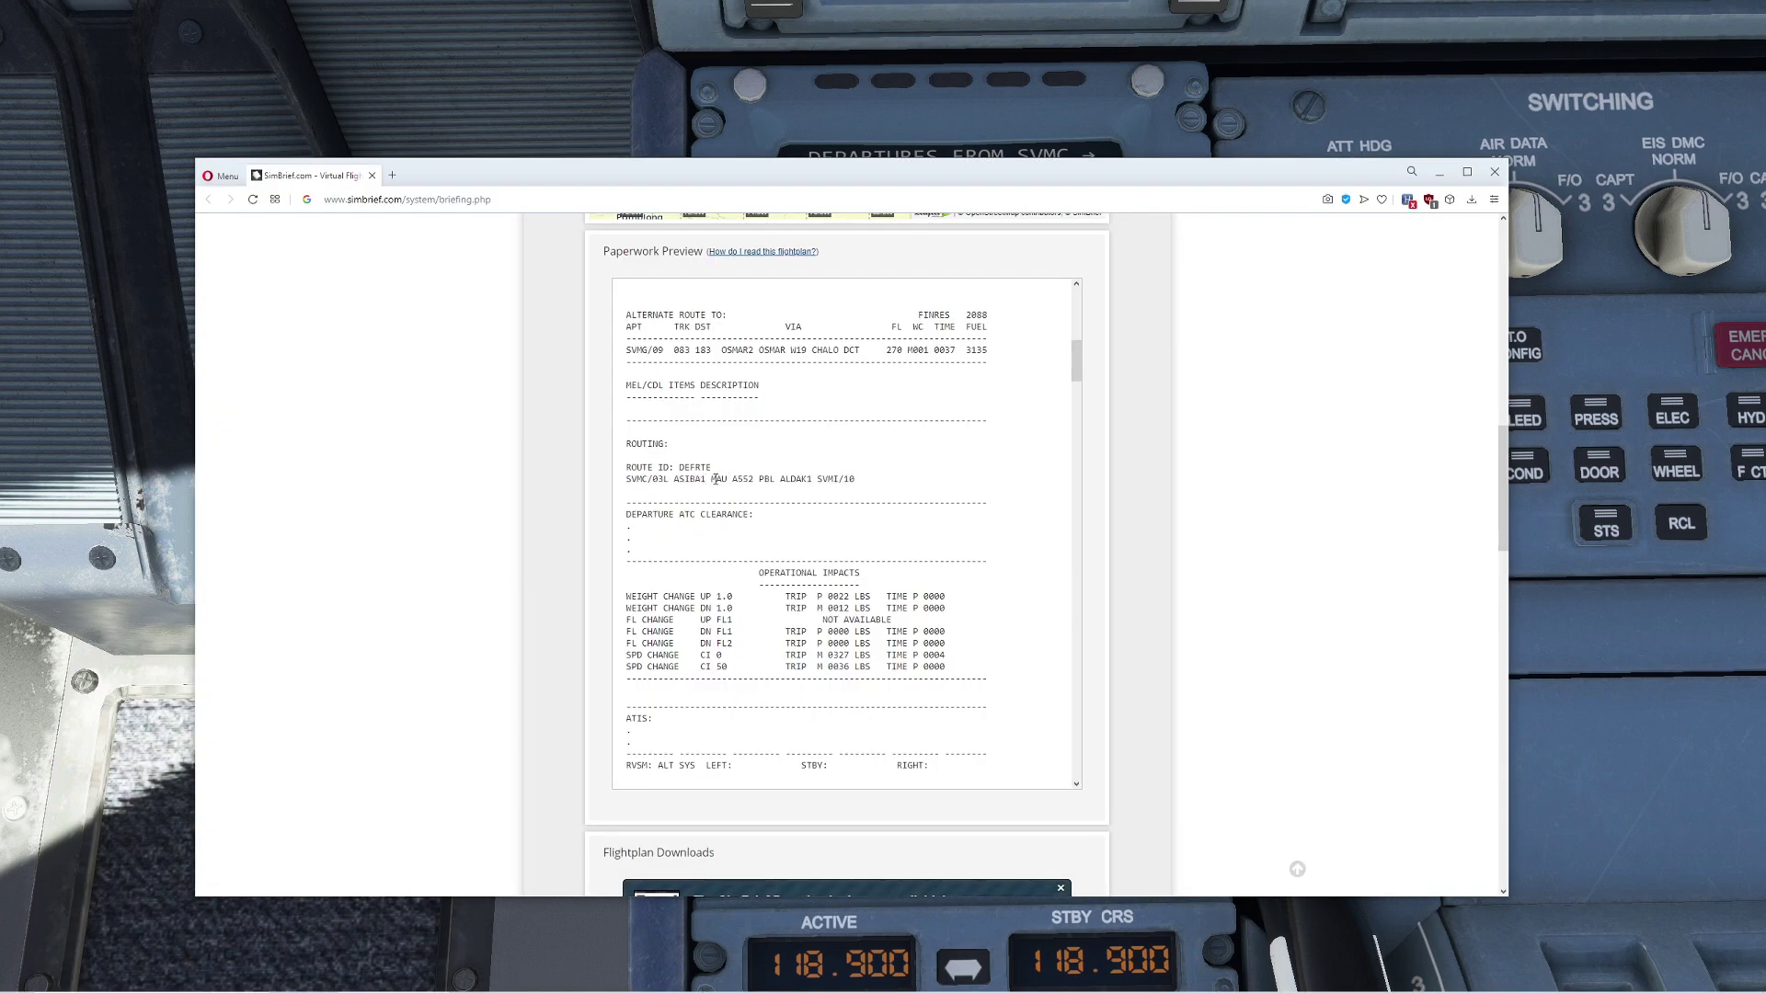
key("alt+Tab")
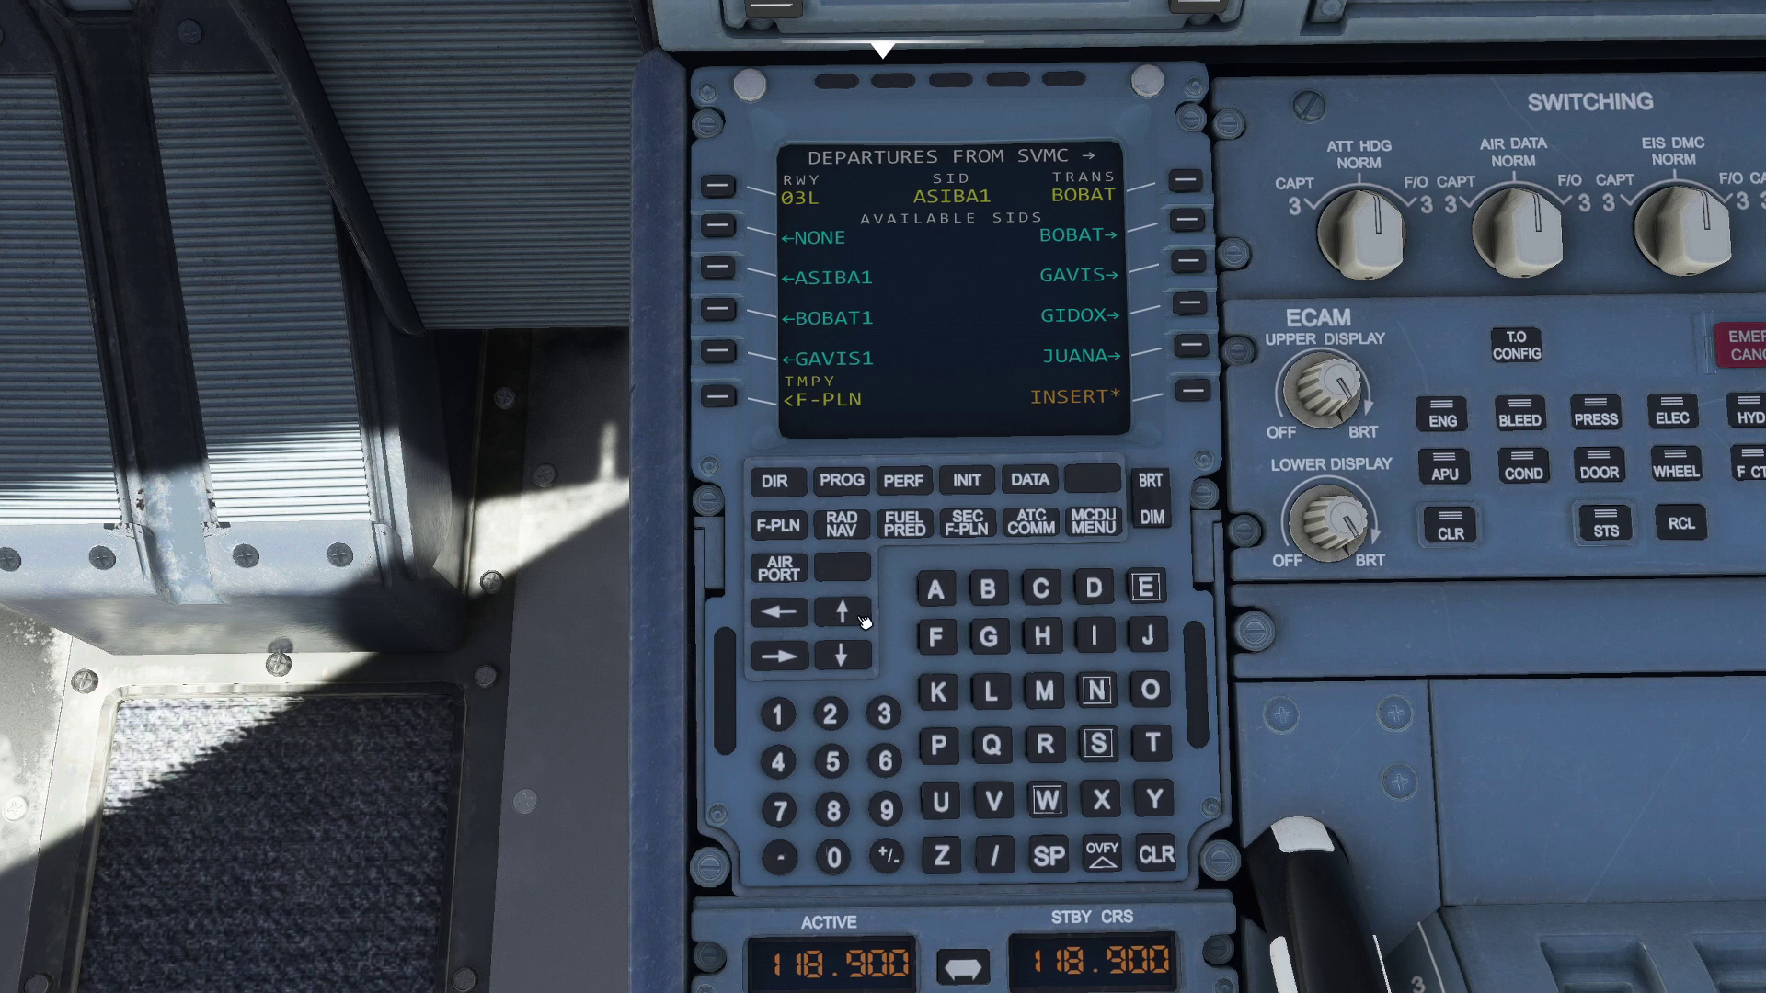
left_click(863, 623)
left_click(857, 626)
left_click(858, 625)
left_click(856, 657)
left_click(856, 657)
left_click(855, 657)
left_click(851, 623)
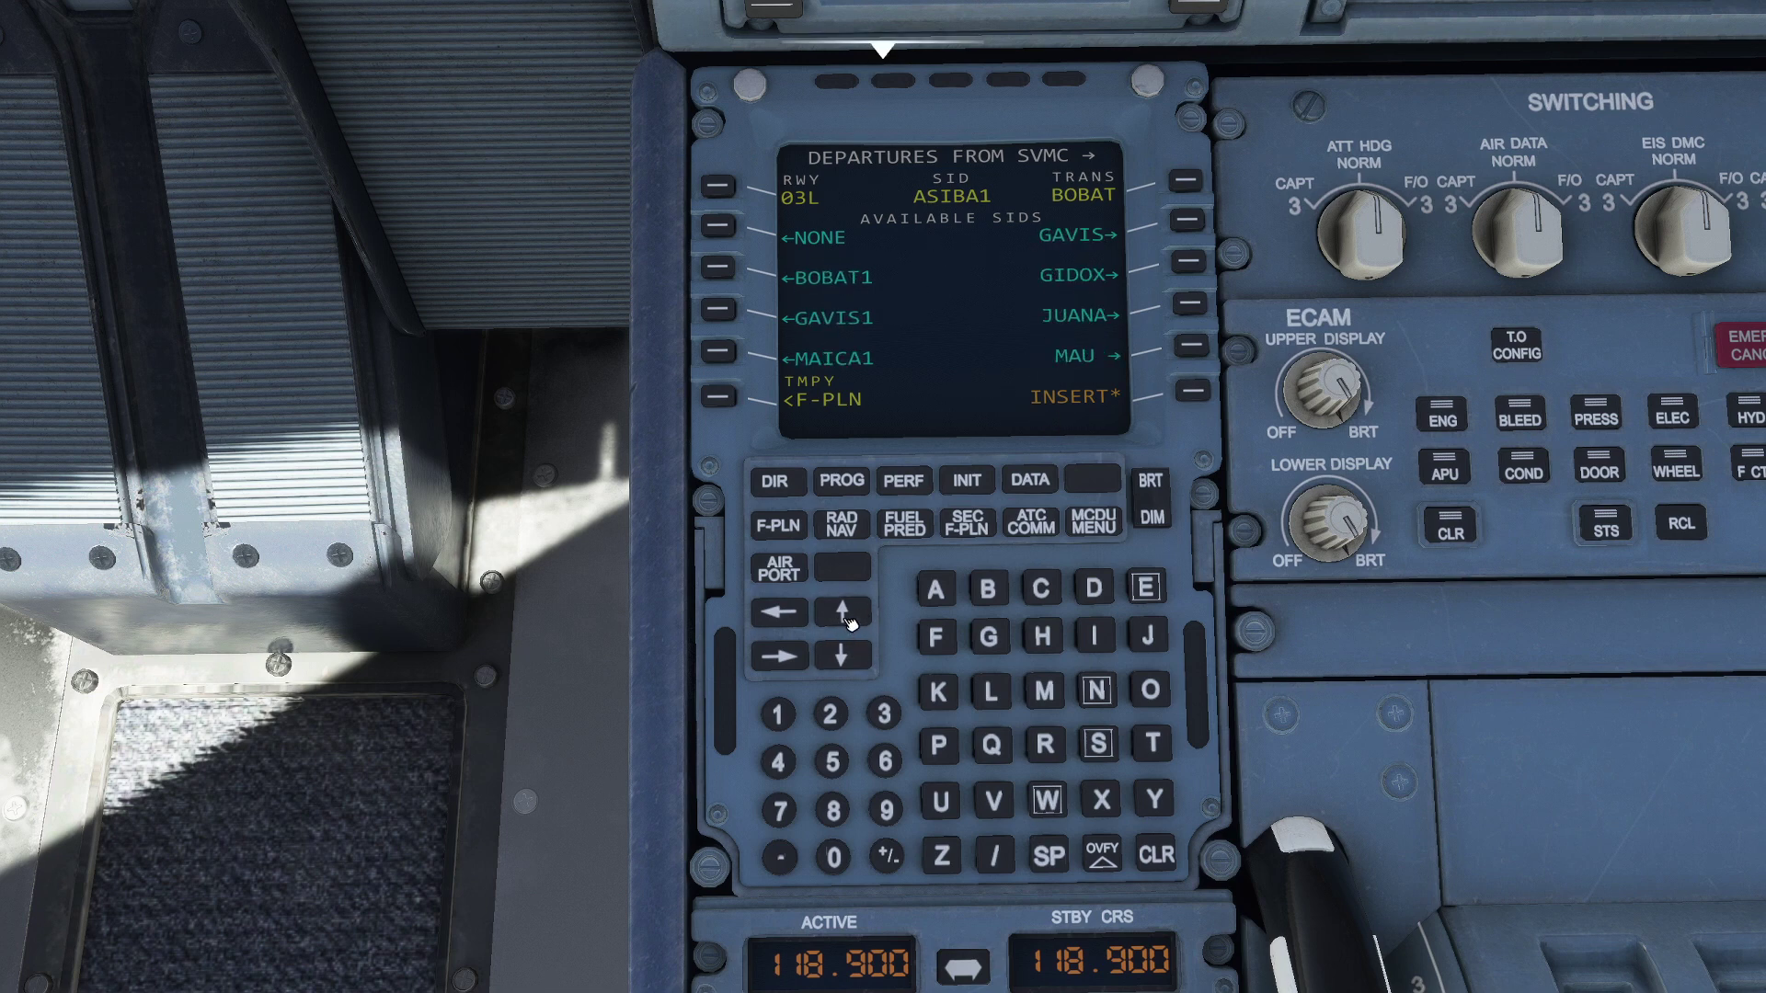
left_click(848, 622)
left_click(848, 622)
left_click(844, 654)
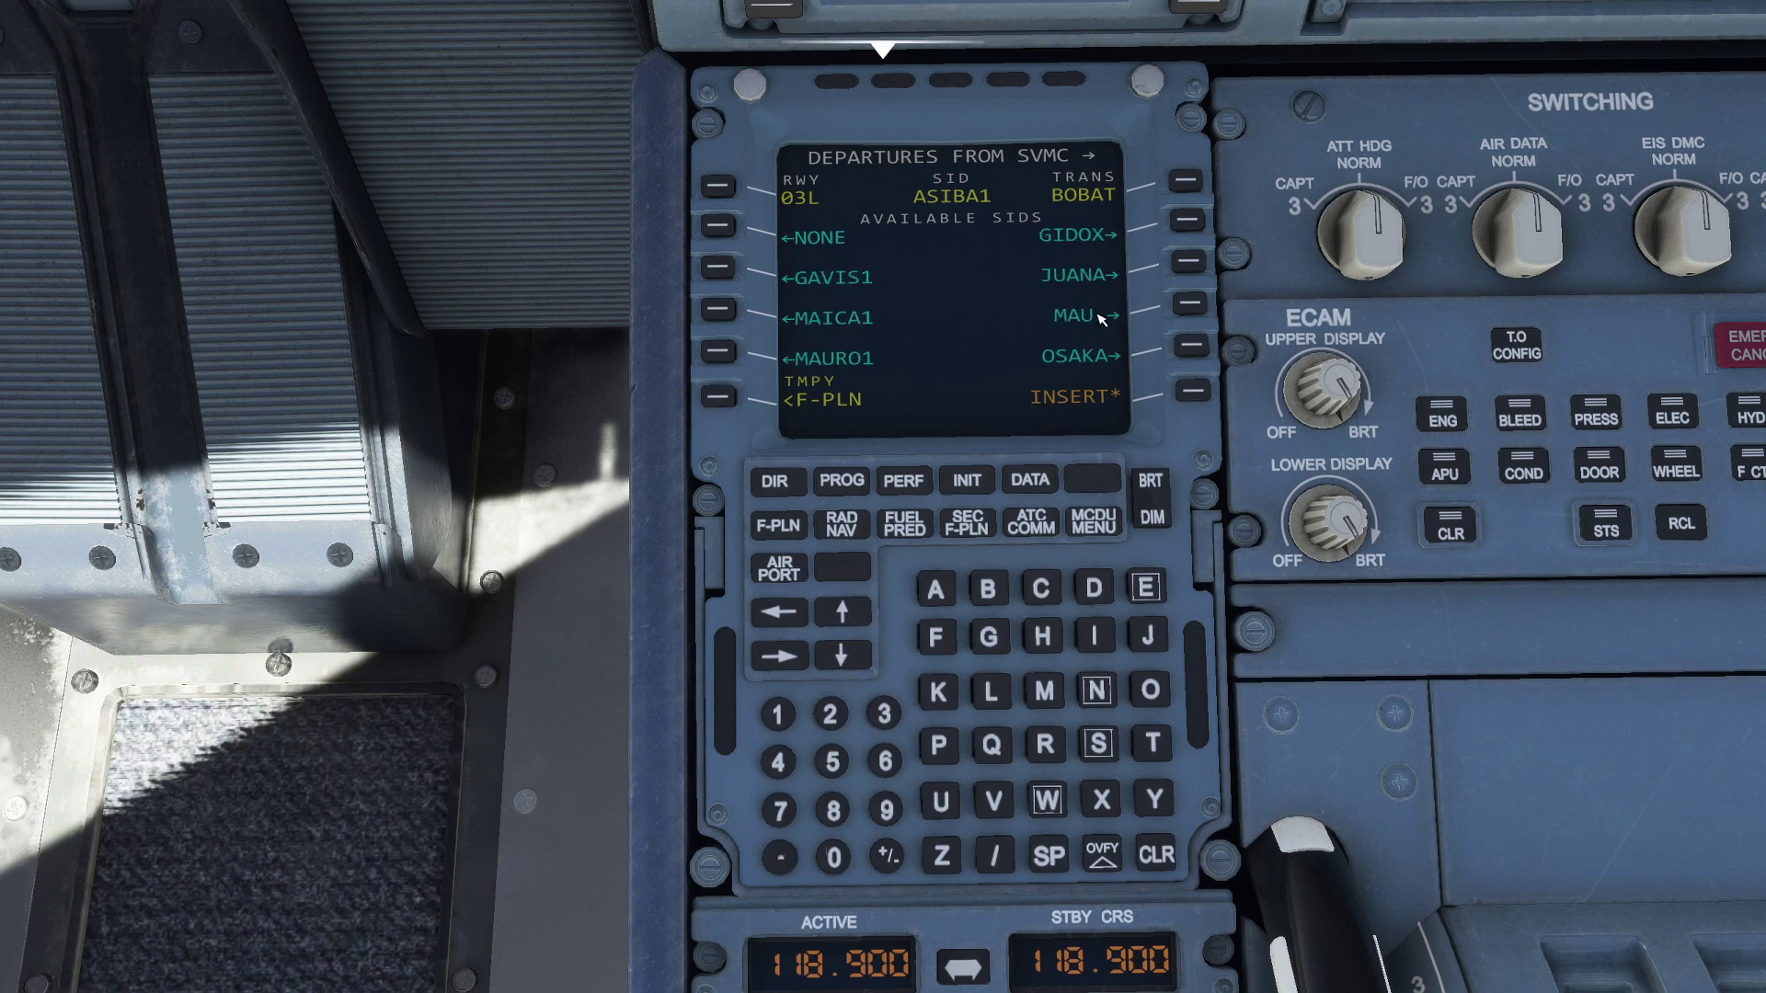
left_click(1189, 304)
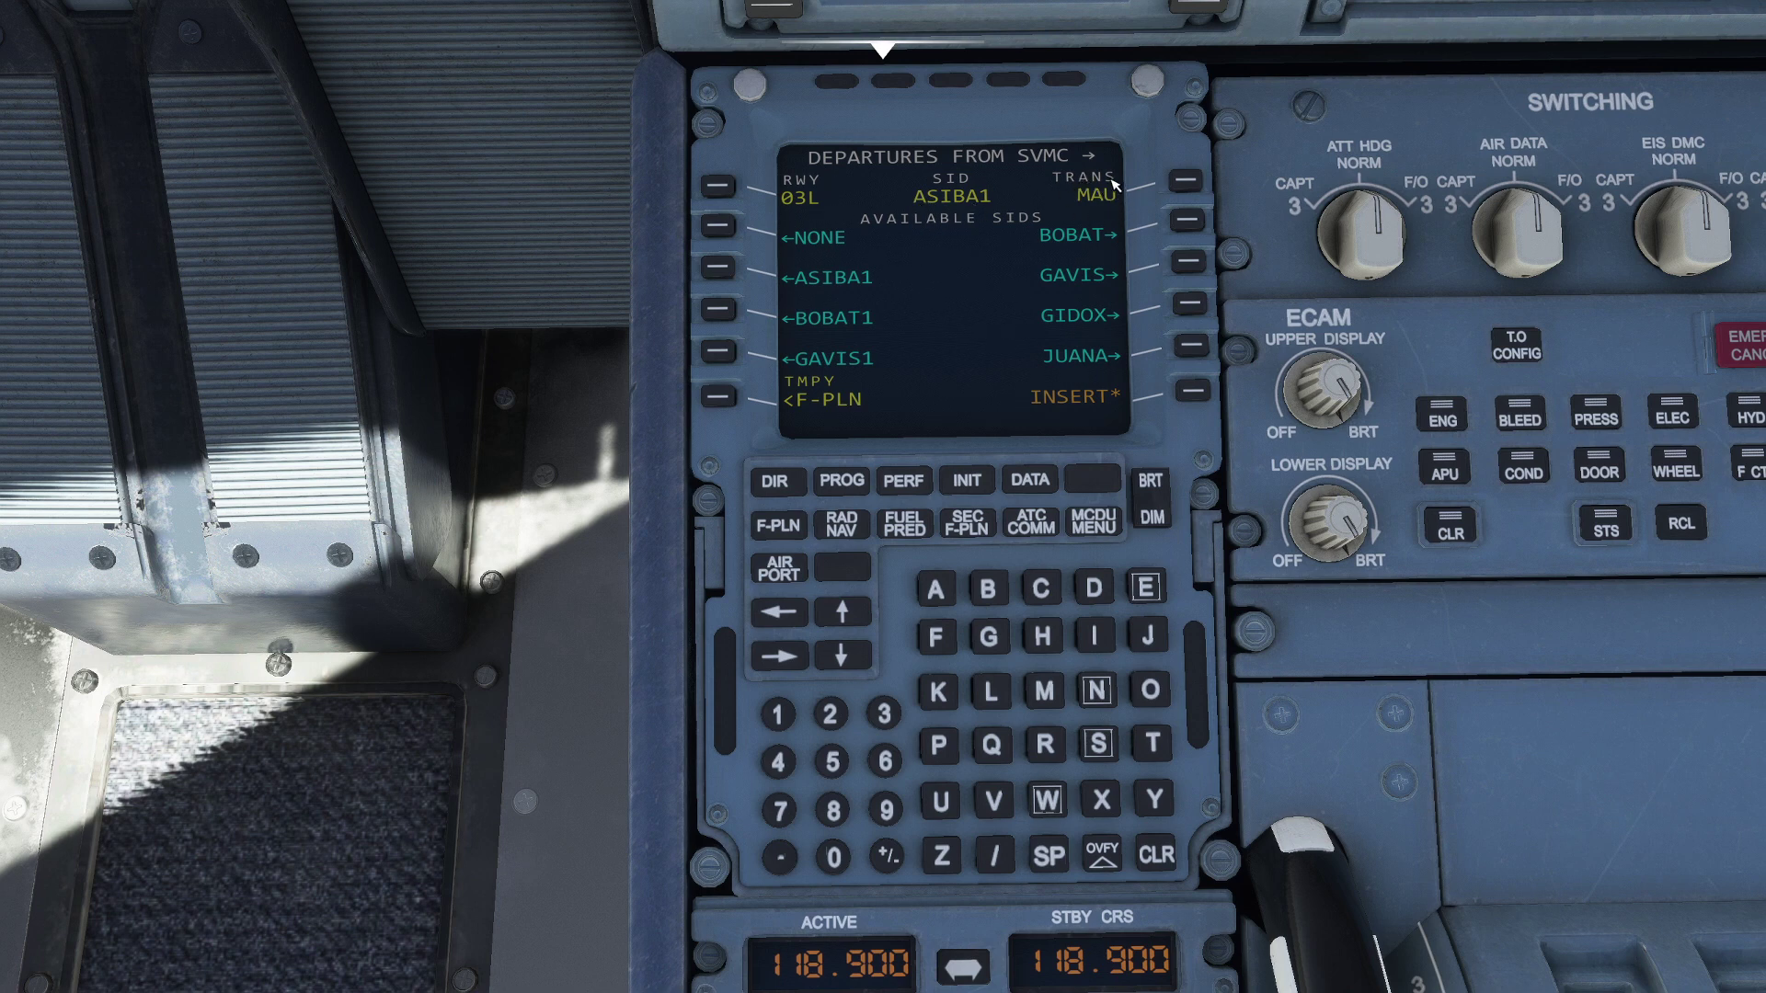
left_click(1194, 393)
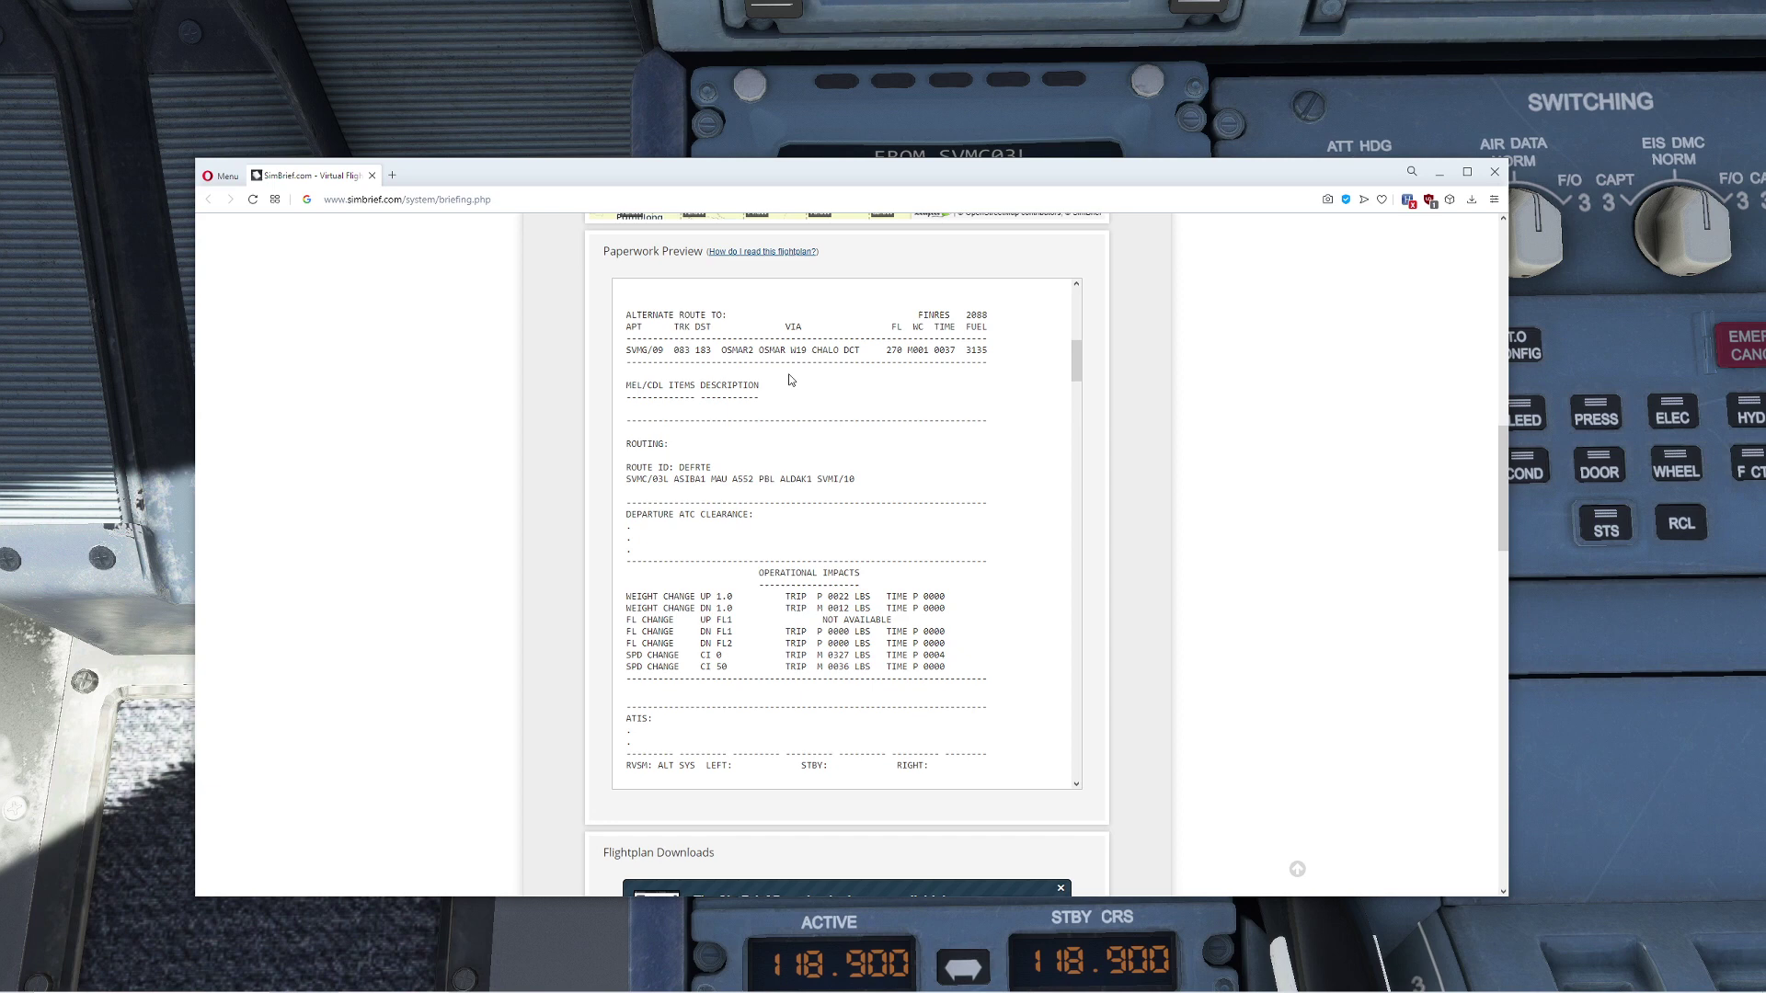
Step: Check the airway after MAU in the SimBrief routing and open the MCDU airways page from MAU
left_click_drag(732, 480, 771, 479)
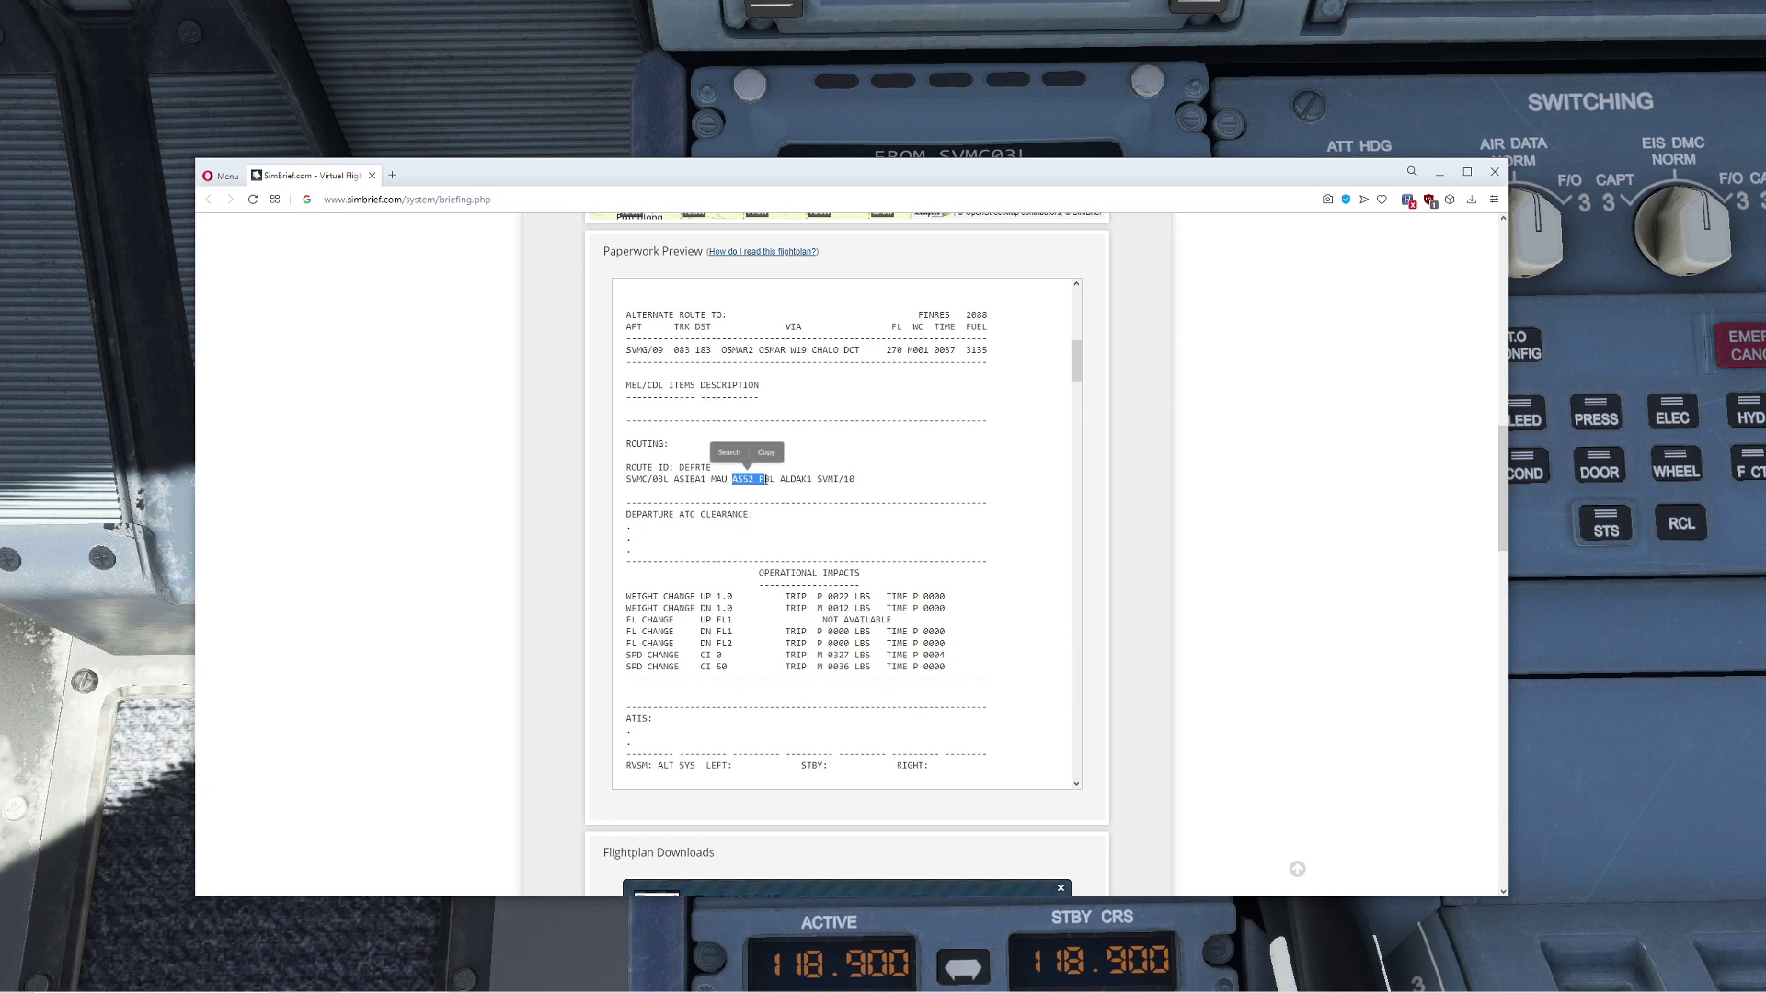
key("alt+Tab")
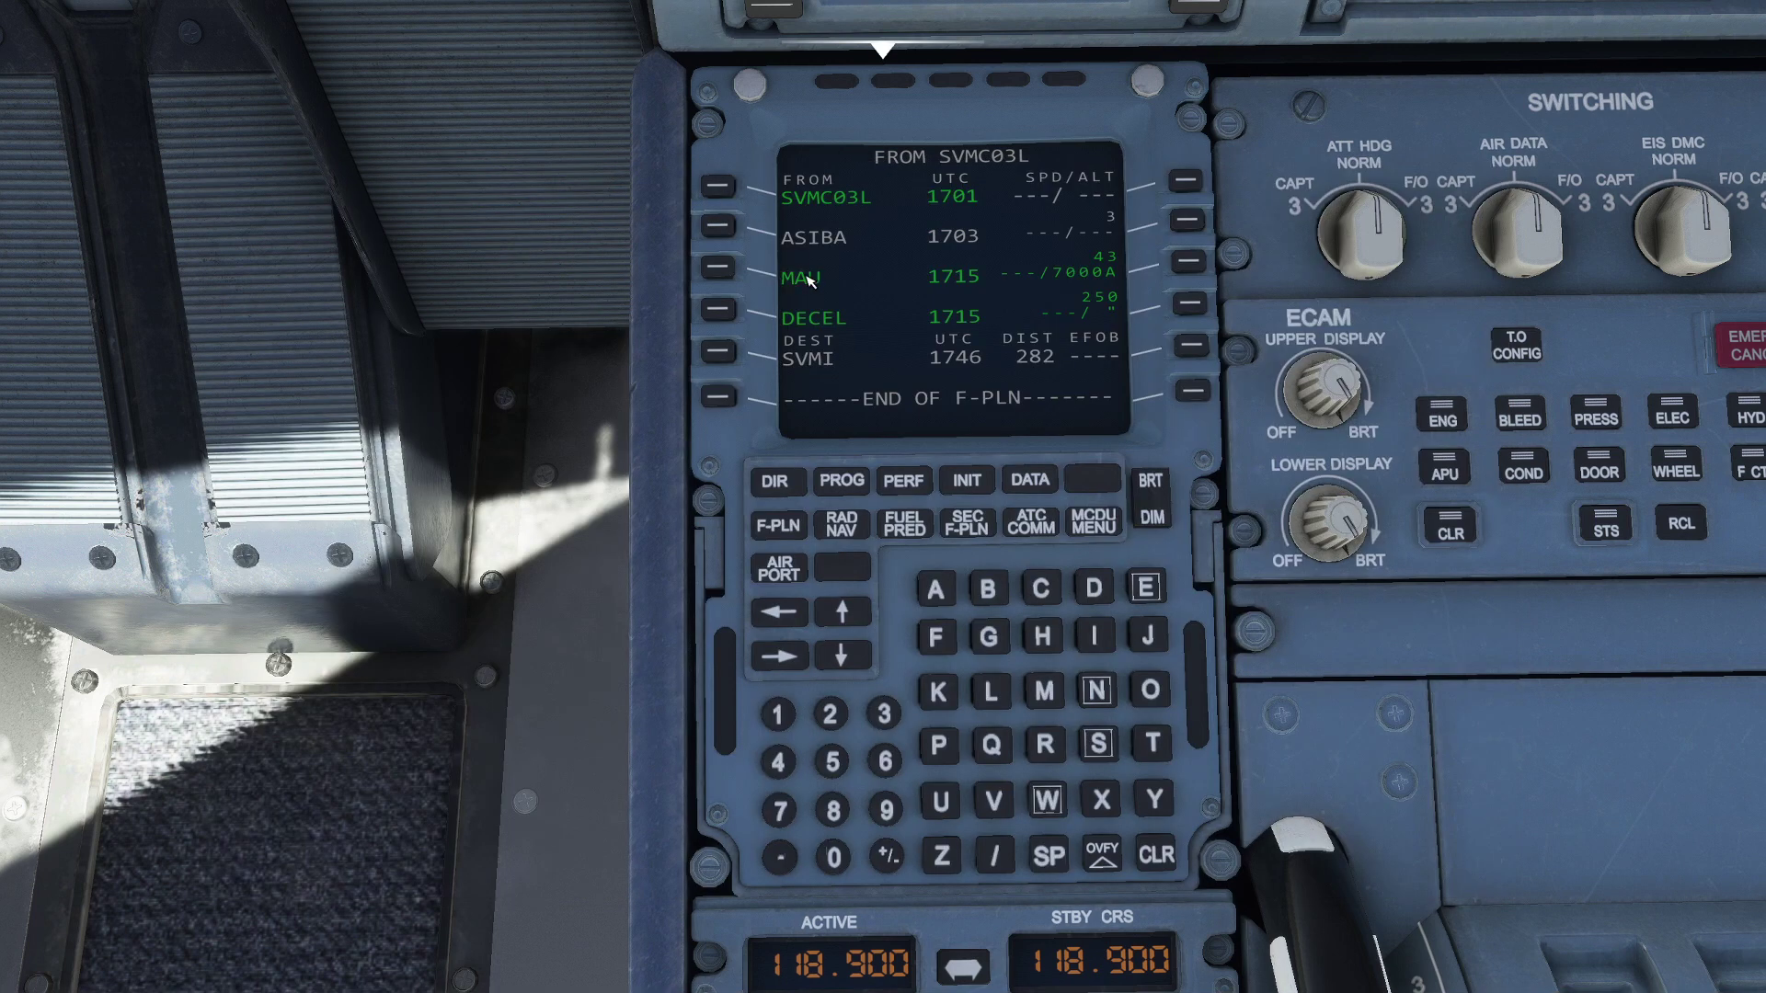
left_click(720, 269)
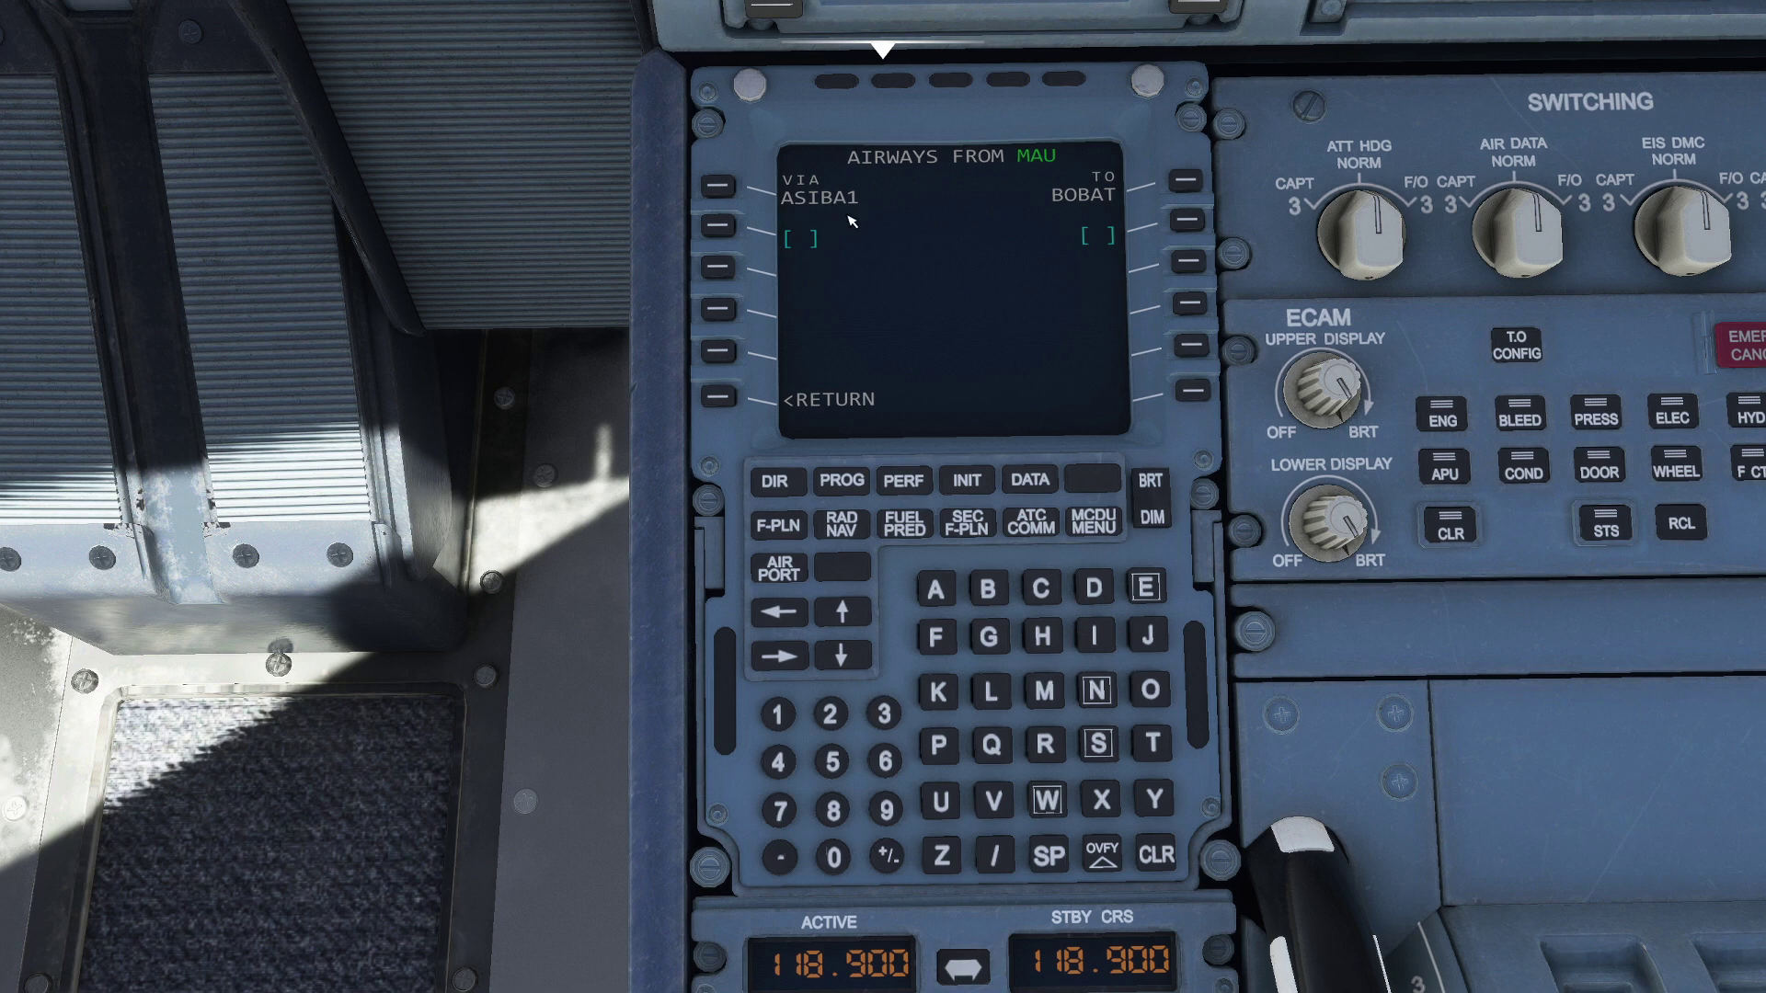
key("alt+Tab")
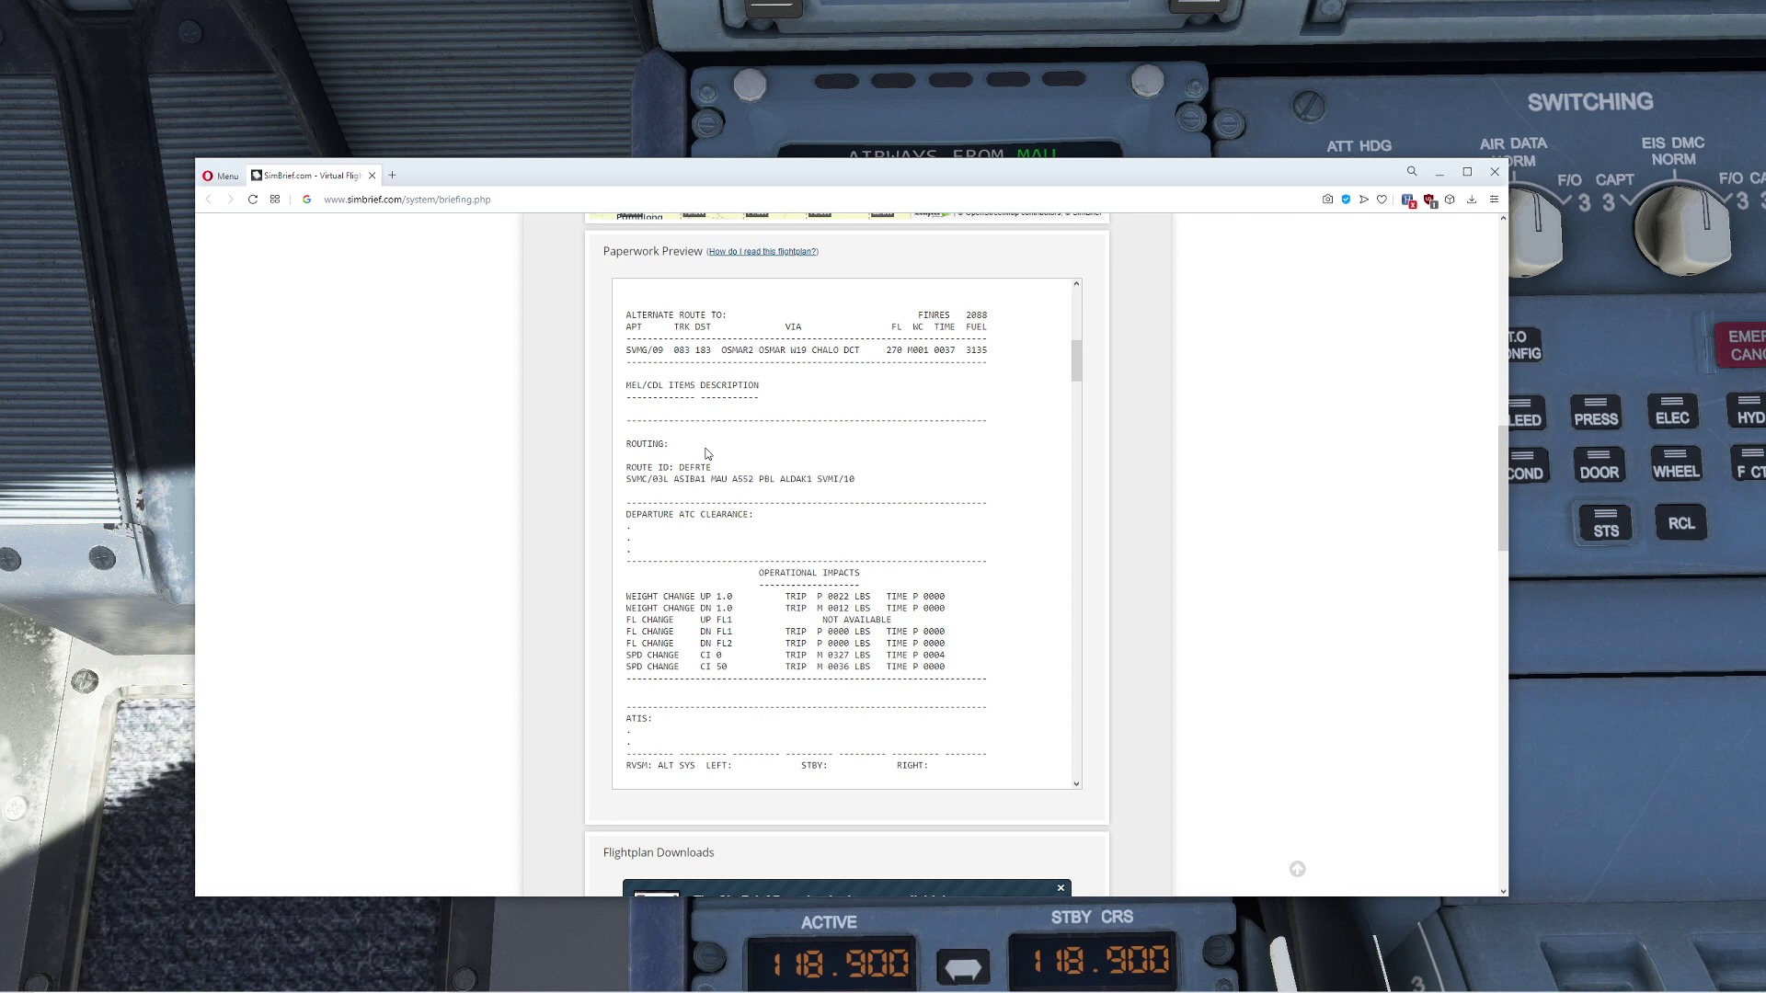
key("alt+Tab")
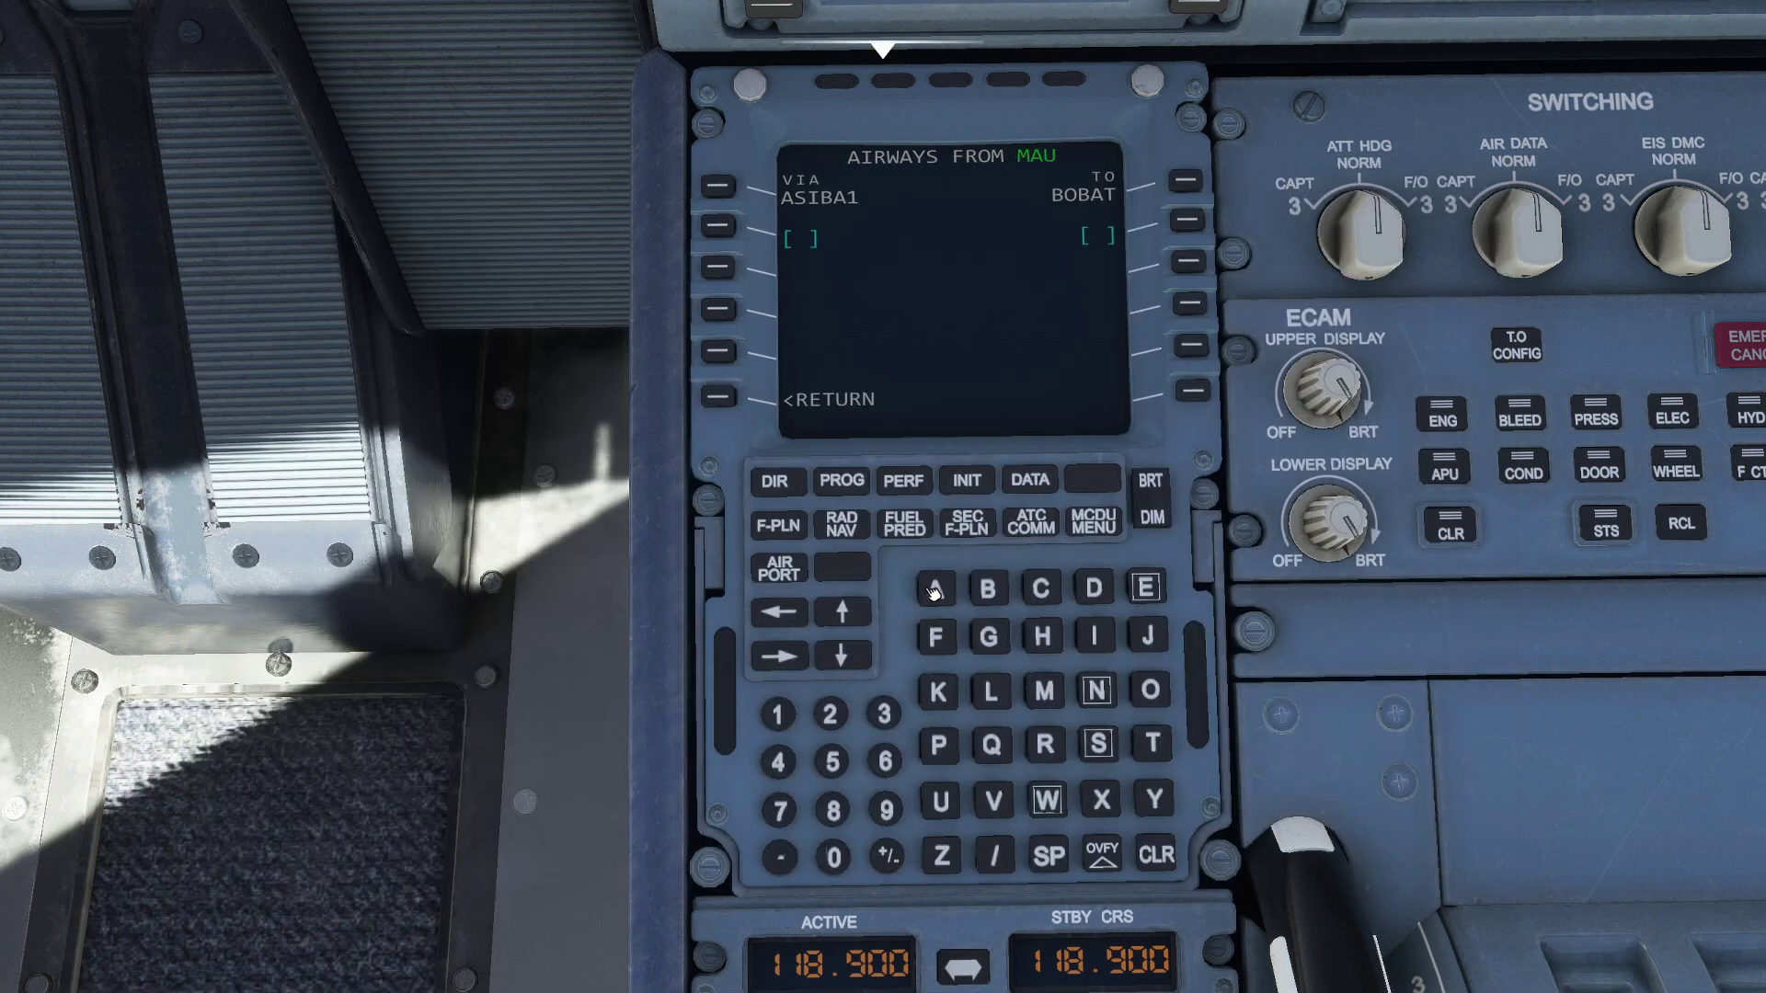
Step: Enter A552 as the airway to follow from MAU on the MCDU
left_click(934, 590)
left_click(832, 761)
left_click(833, 762)
left_click(829, 714)
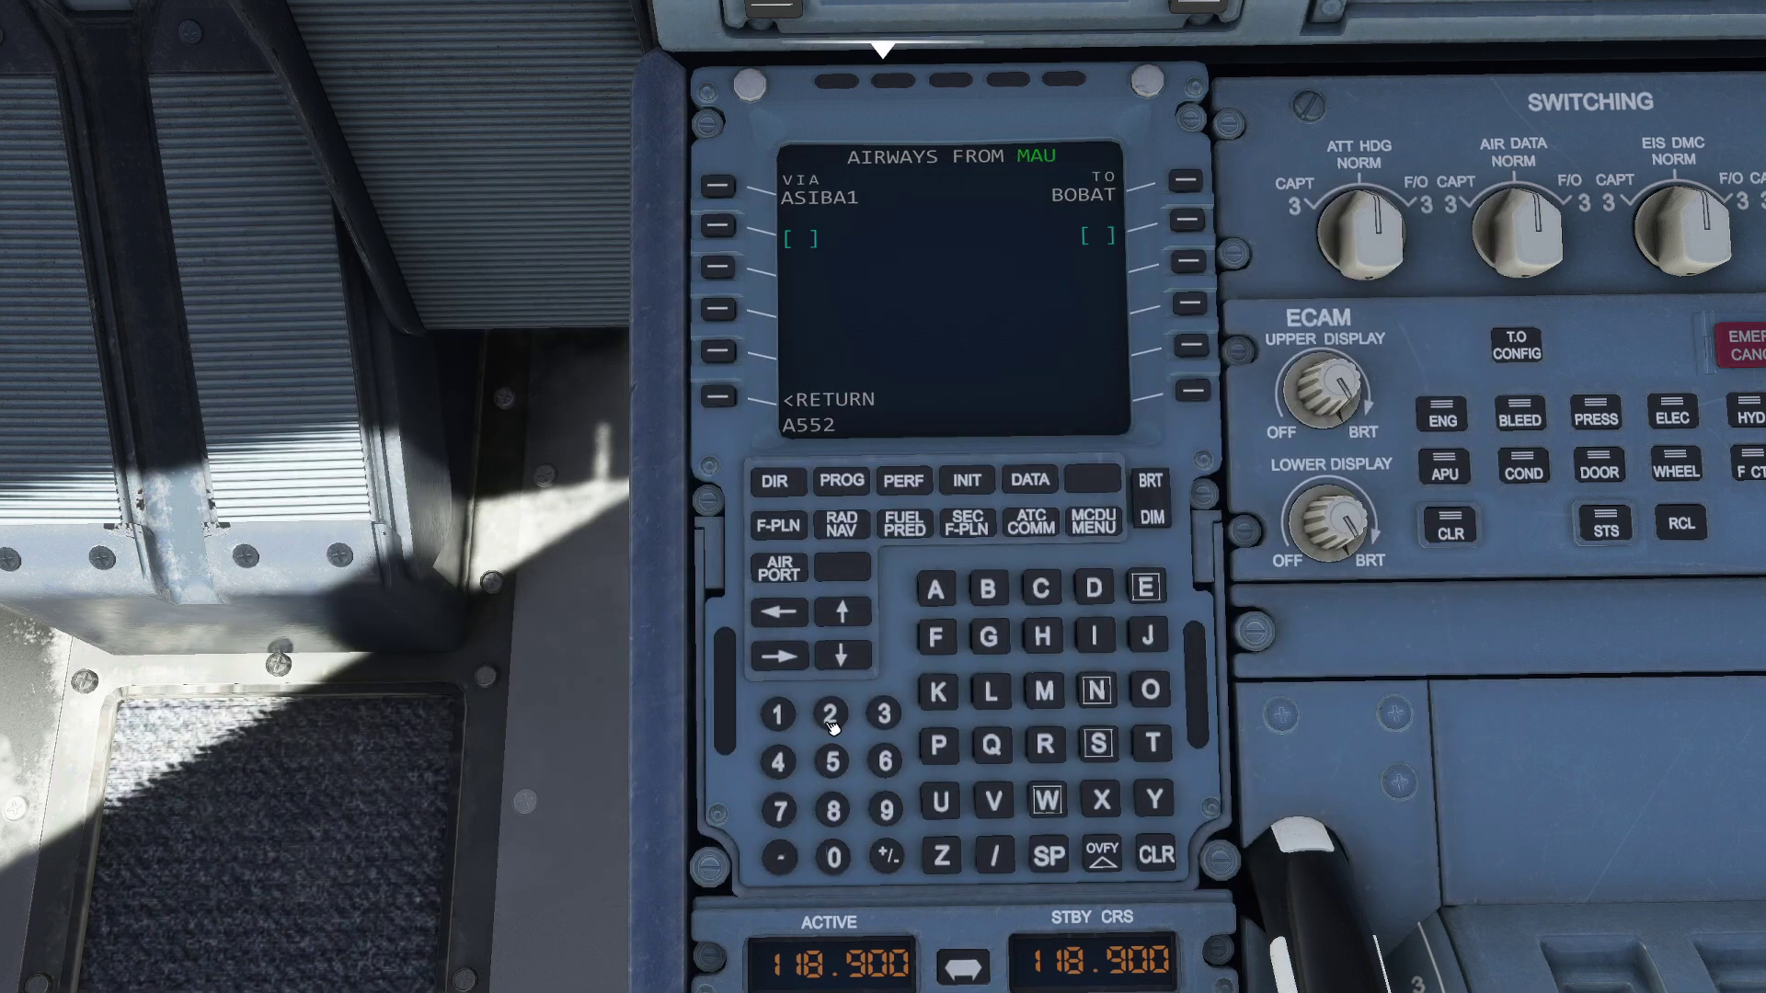
left_click(719, 230)
Step: Look up the airway's exit point in SimBrief, enter PBL as the end of A552 and return to the flight plan
key("alt+Tab")
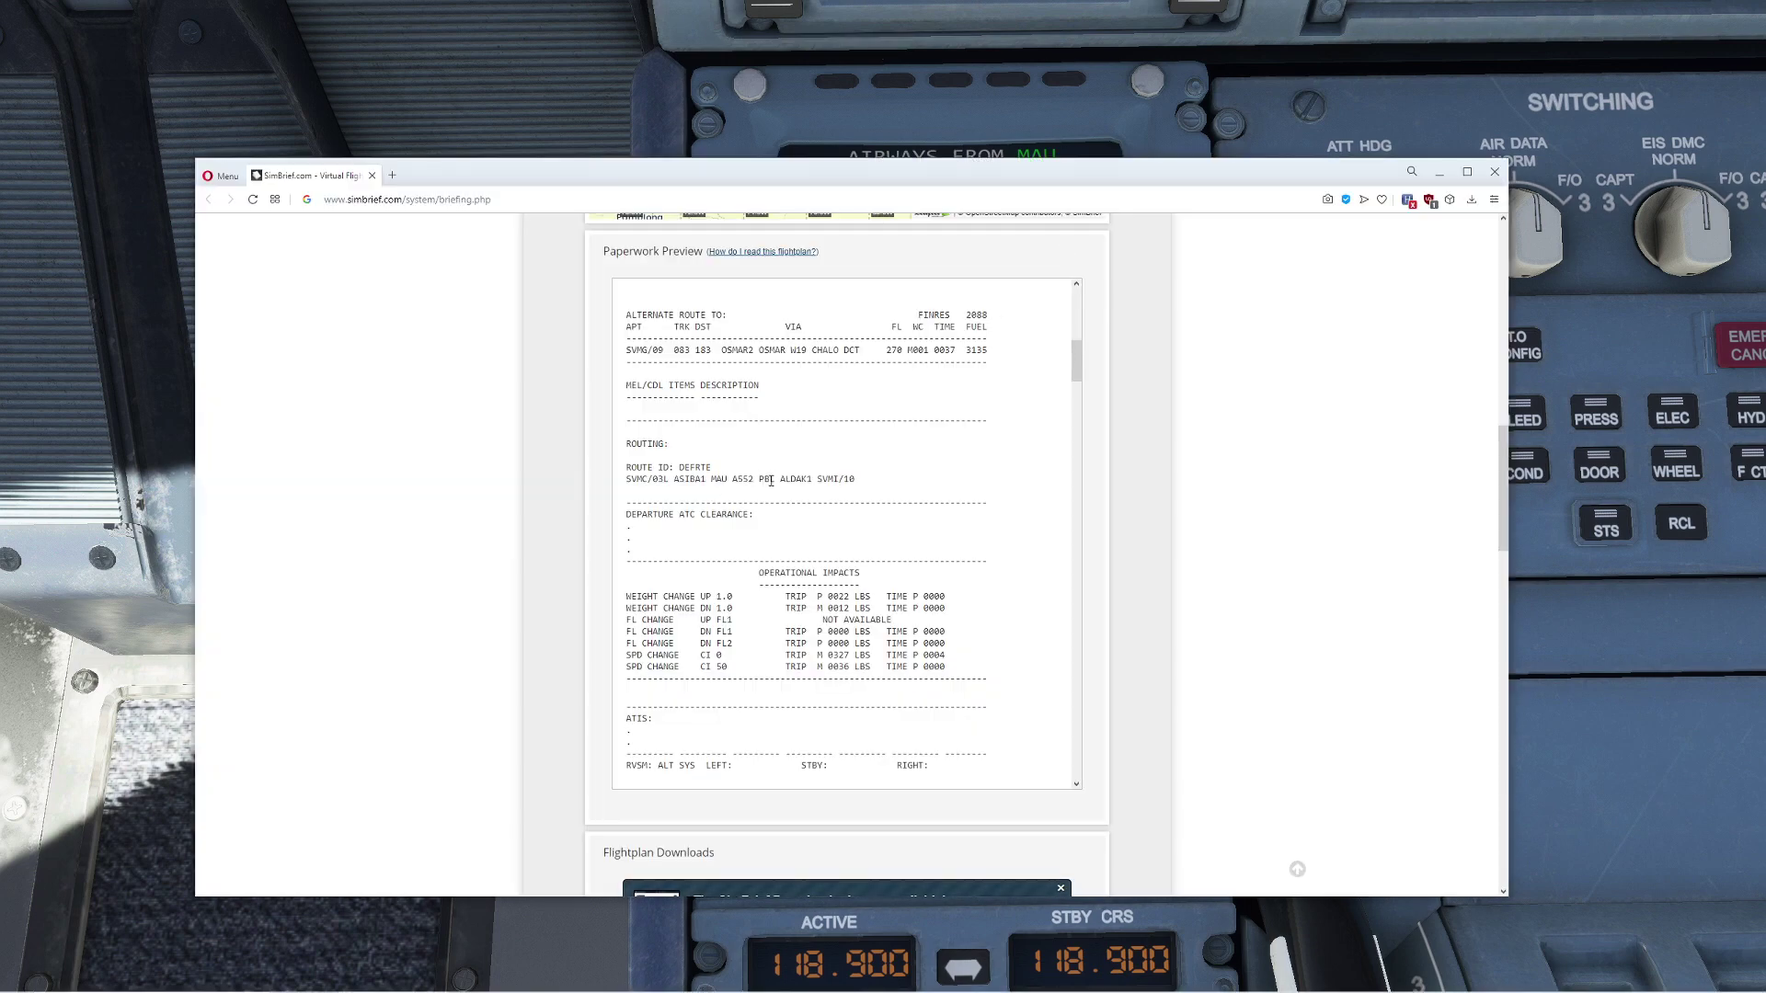
key("alt+Tab")
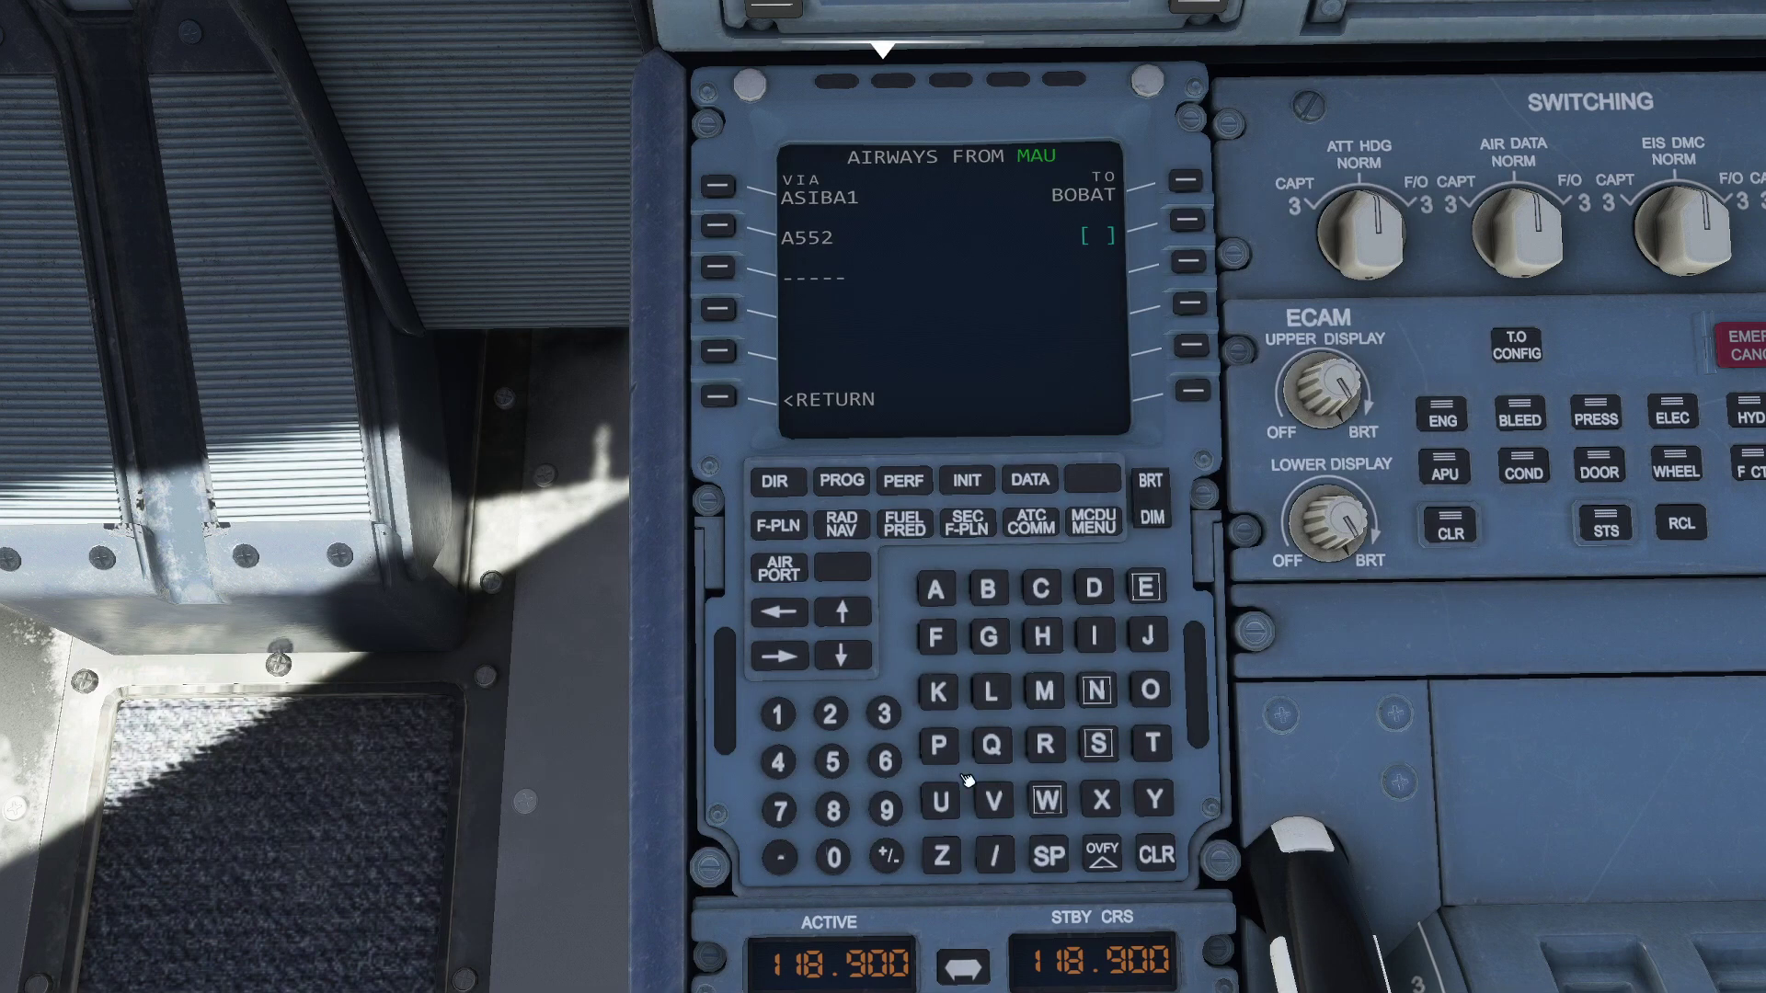
left_click(940, 745)
left_click(989, 589)
left_click(991, 690)
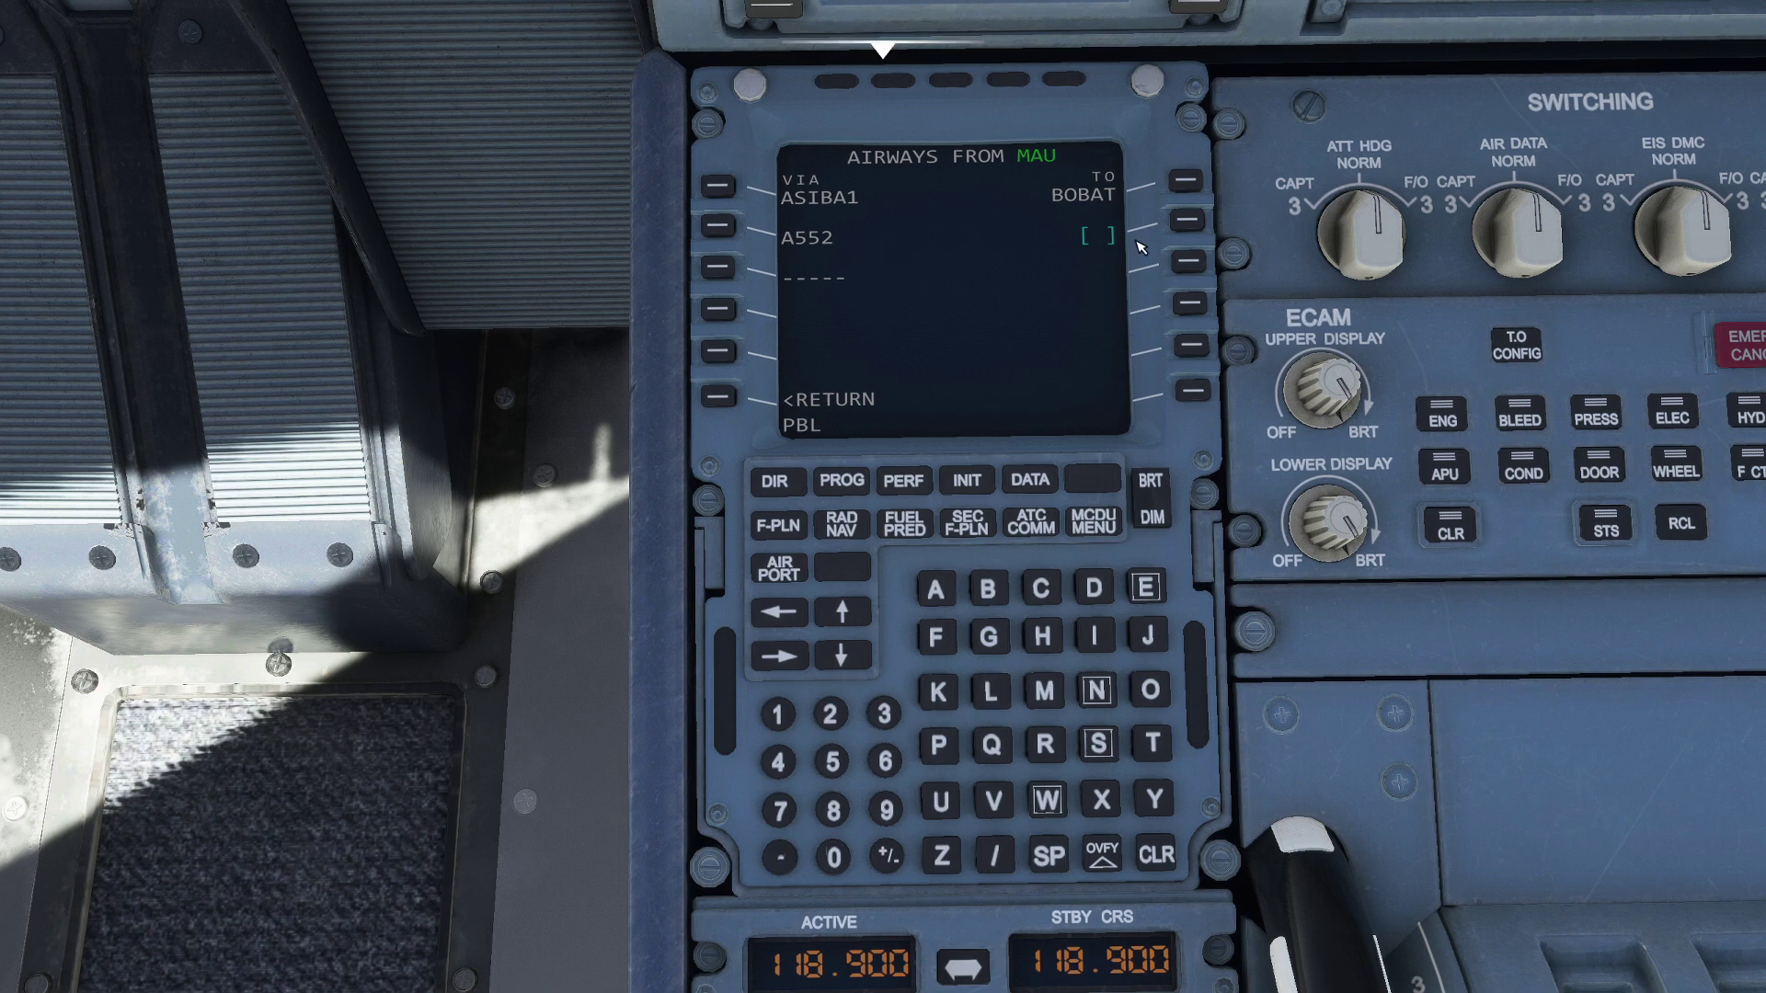
left_click(1187, 220)
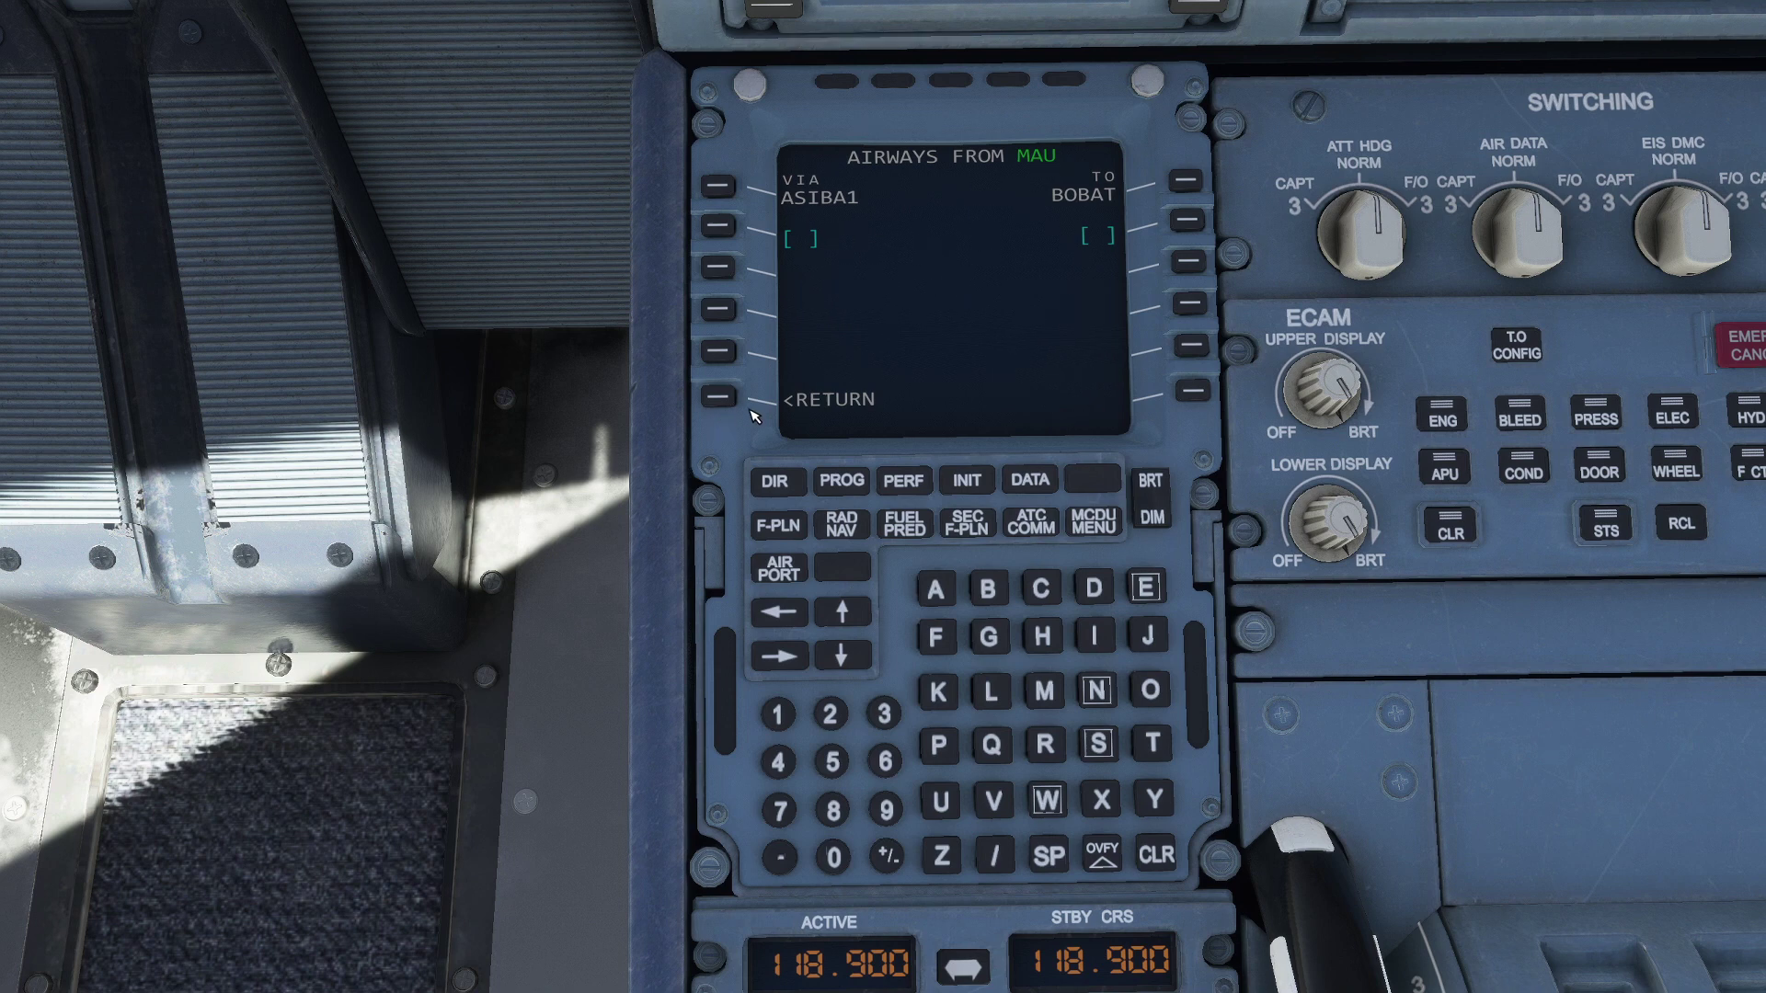
left_click(722, 397)
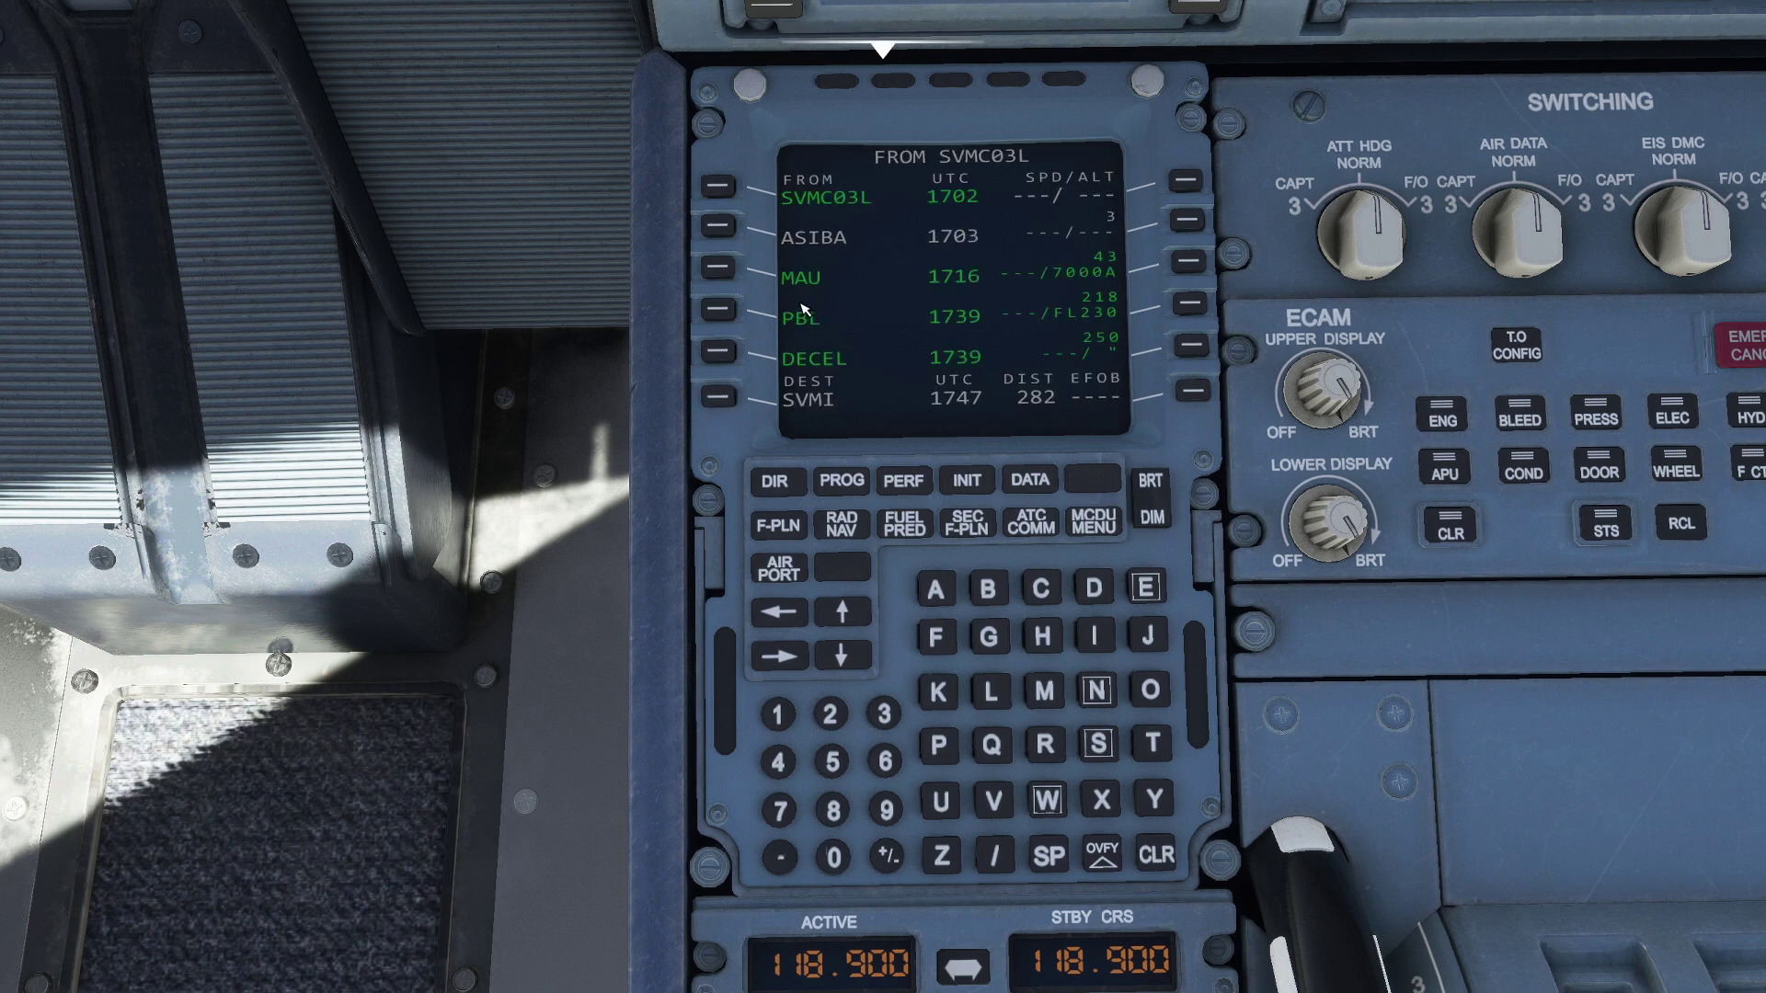
Step: Check the arrival in the SimBrief routing and open the arrivals page for SVMI from the destination entry
key("alt+Tab")
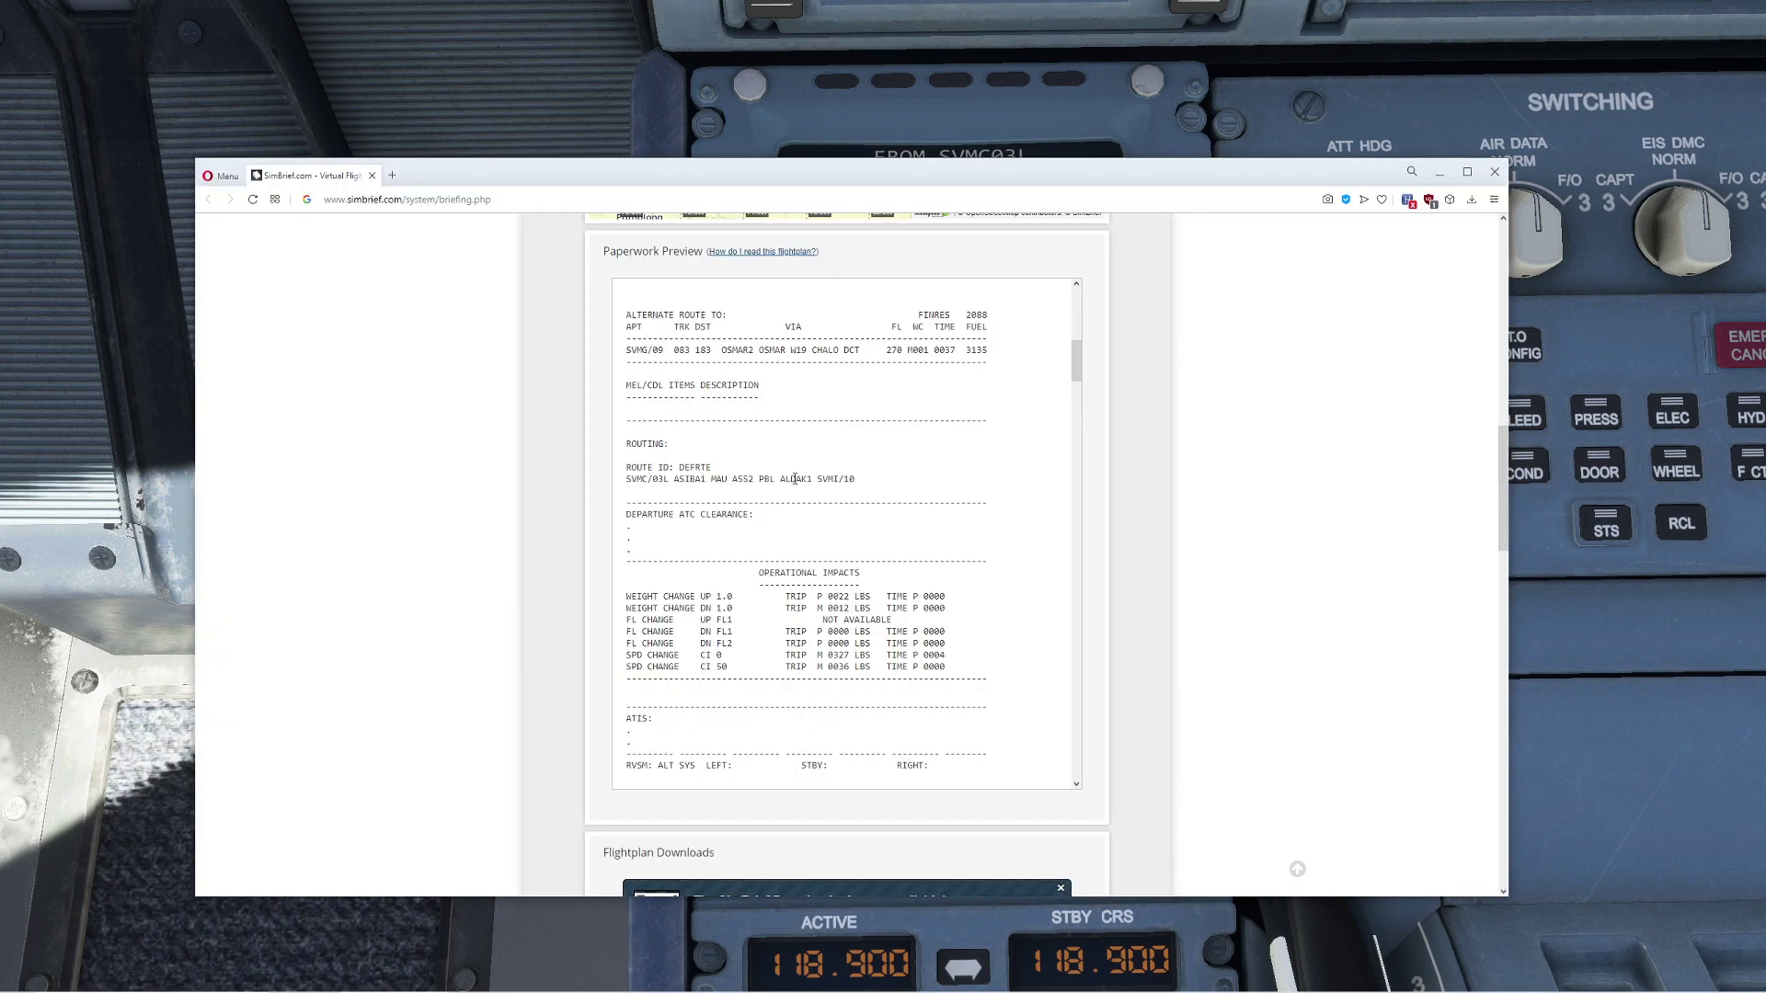
left_click_drag(775, 480, 832, 480)
left_click(829, 480)
key("alt+Tab")
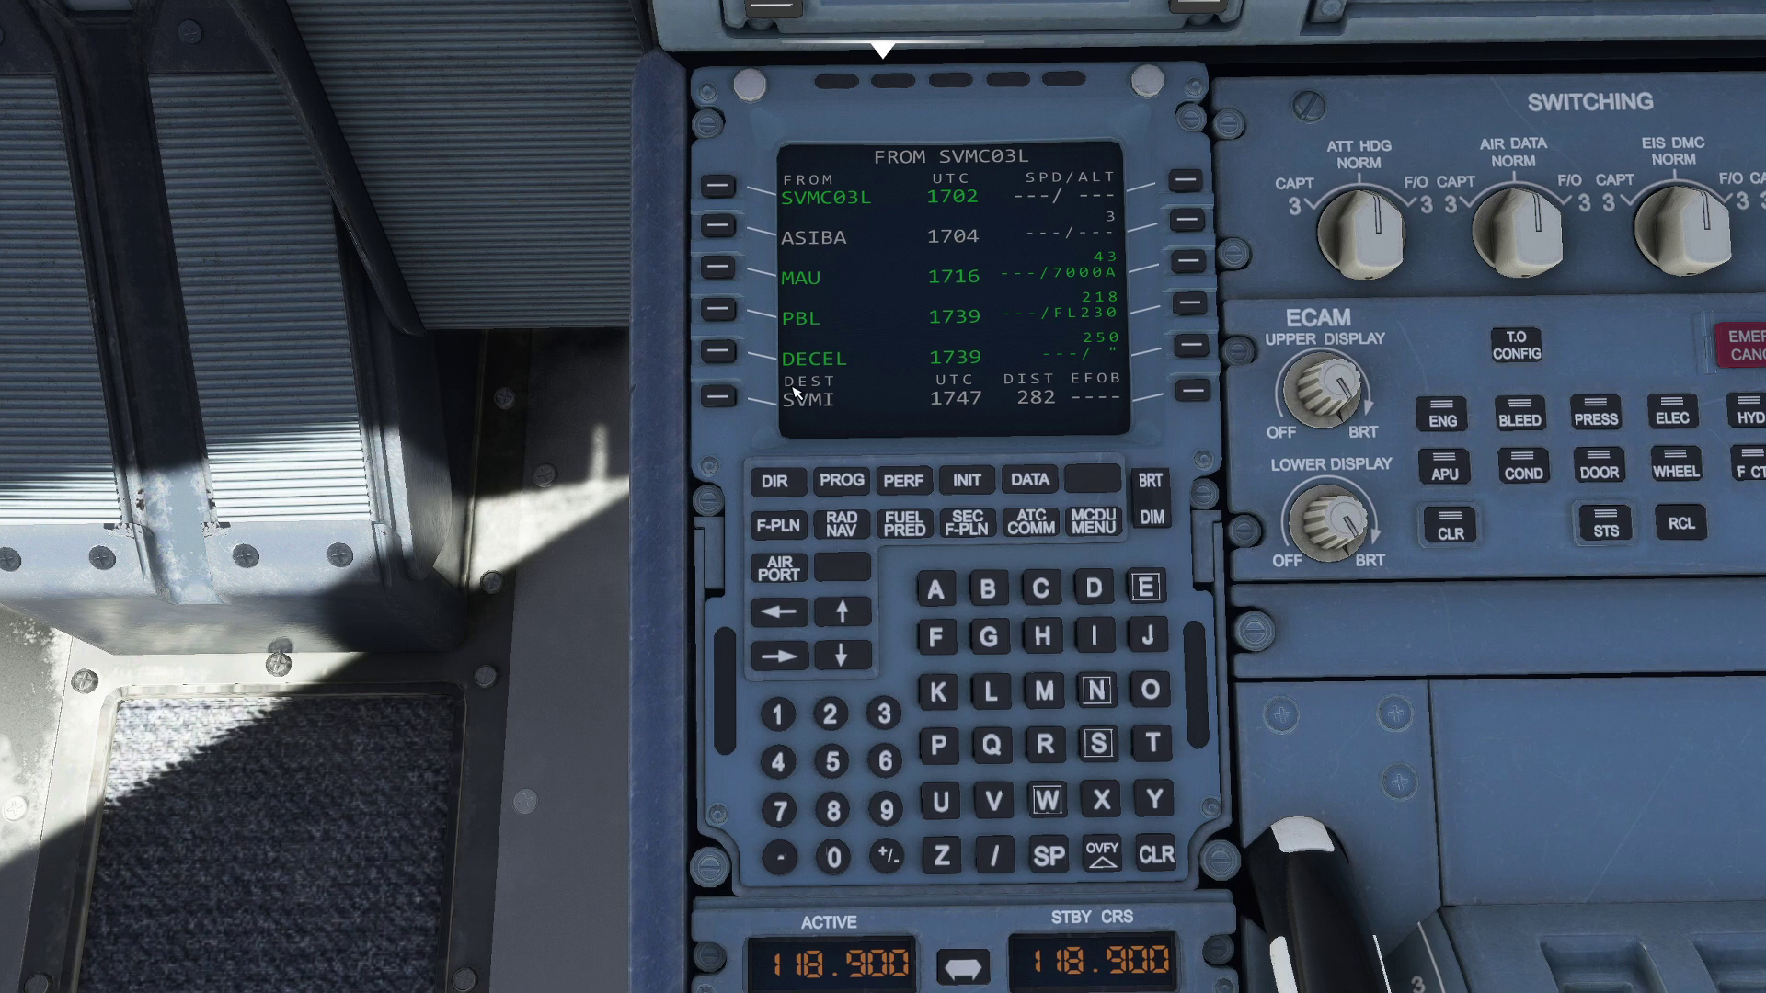
left_click(719, 401)
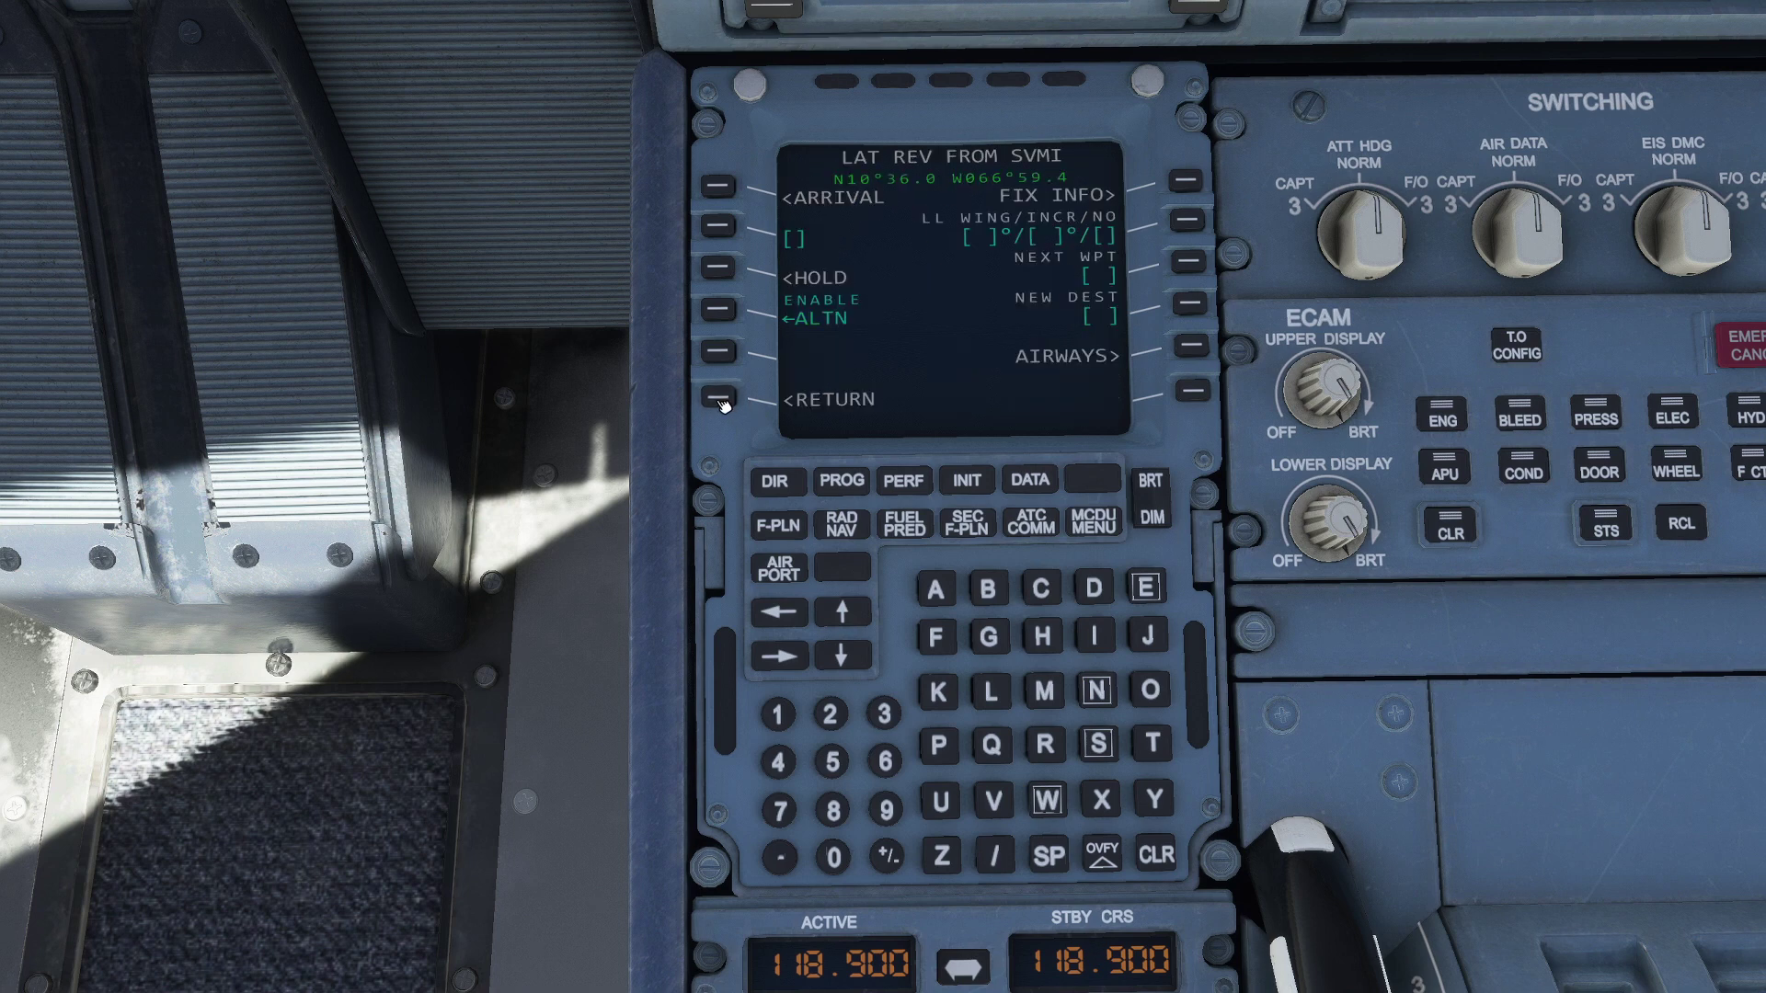
left_click(719, 187)
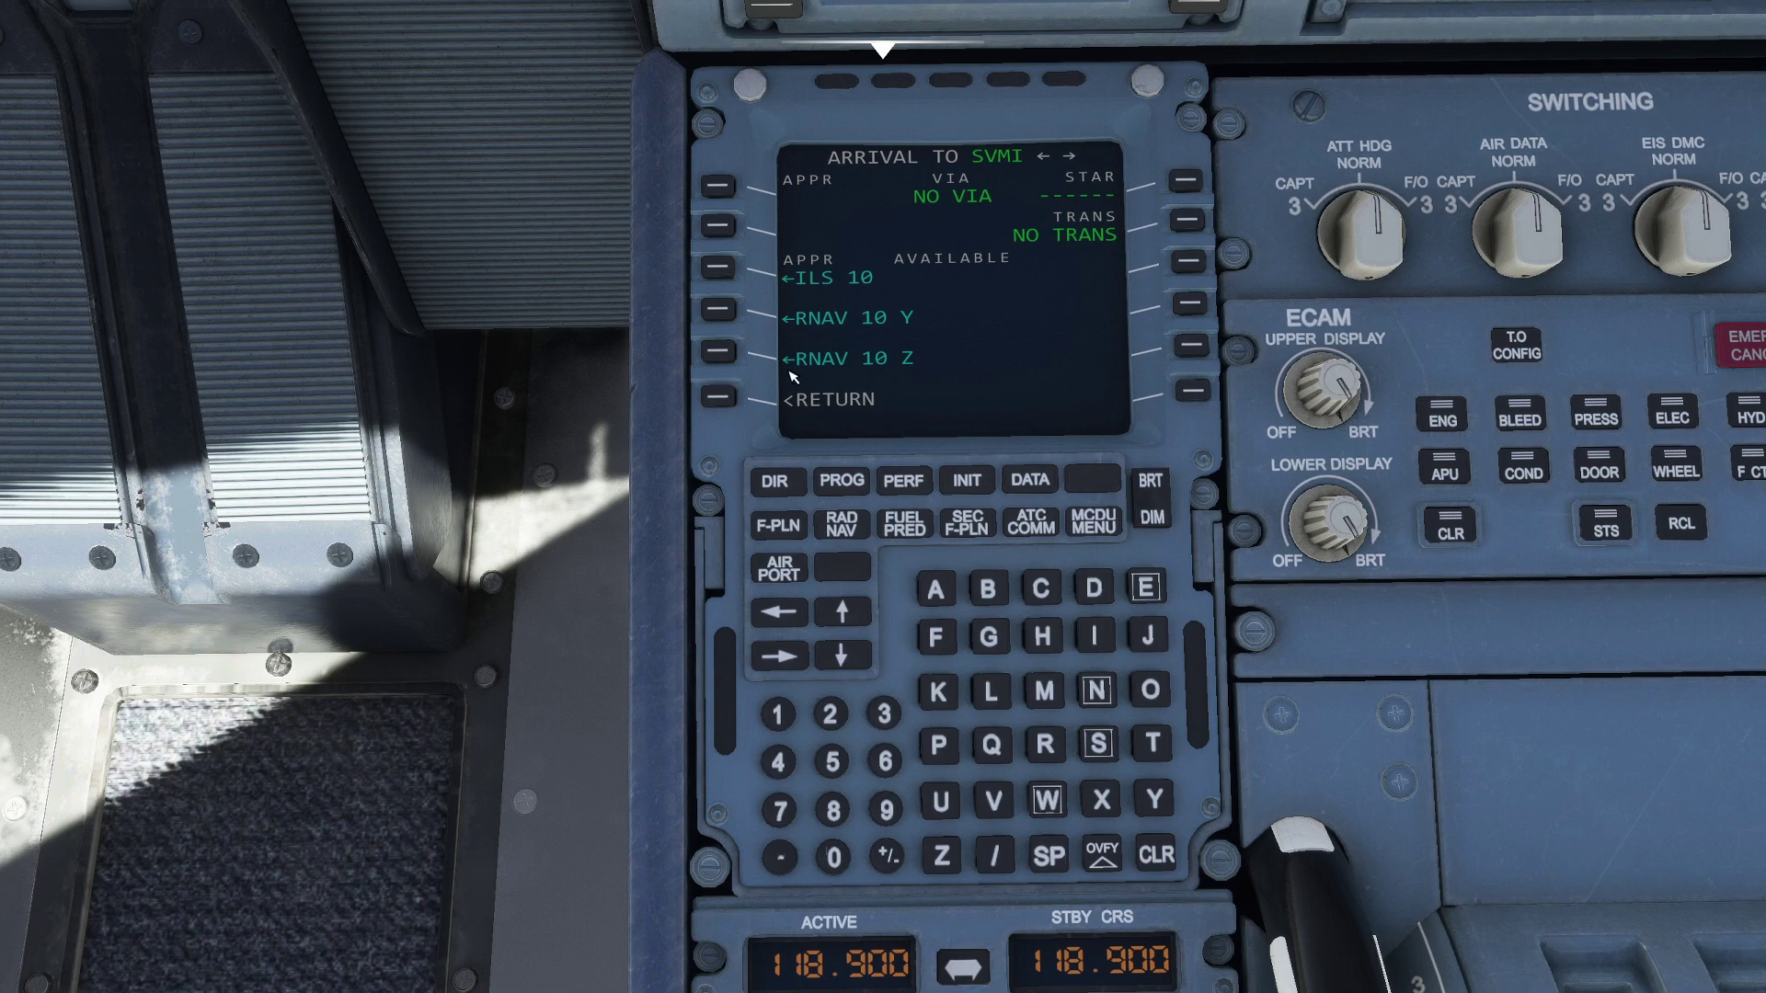
Step: Confirm the landing runway in the SimBrief routing and select the ILS 10 approach for SVMI
key("alt+Tab")
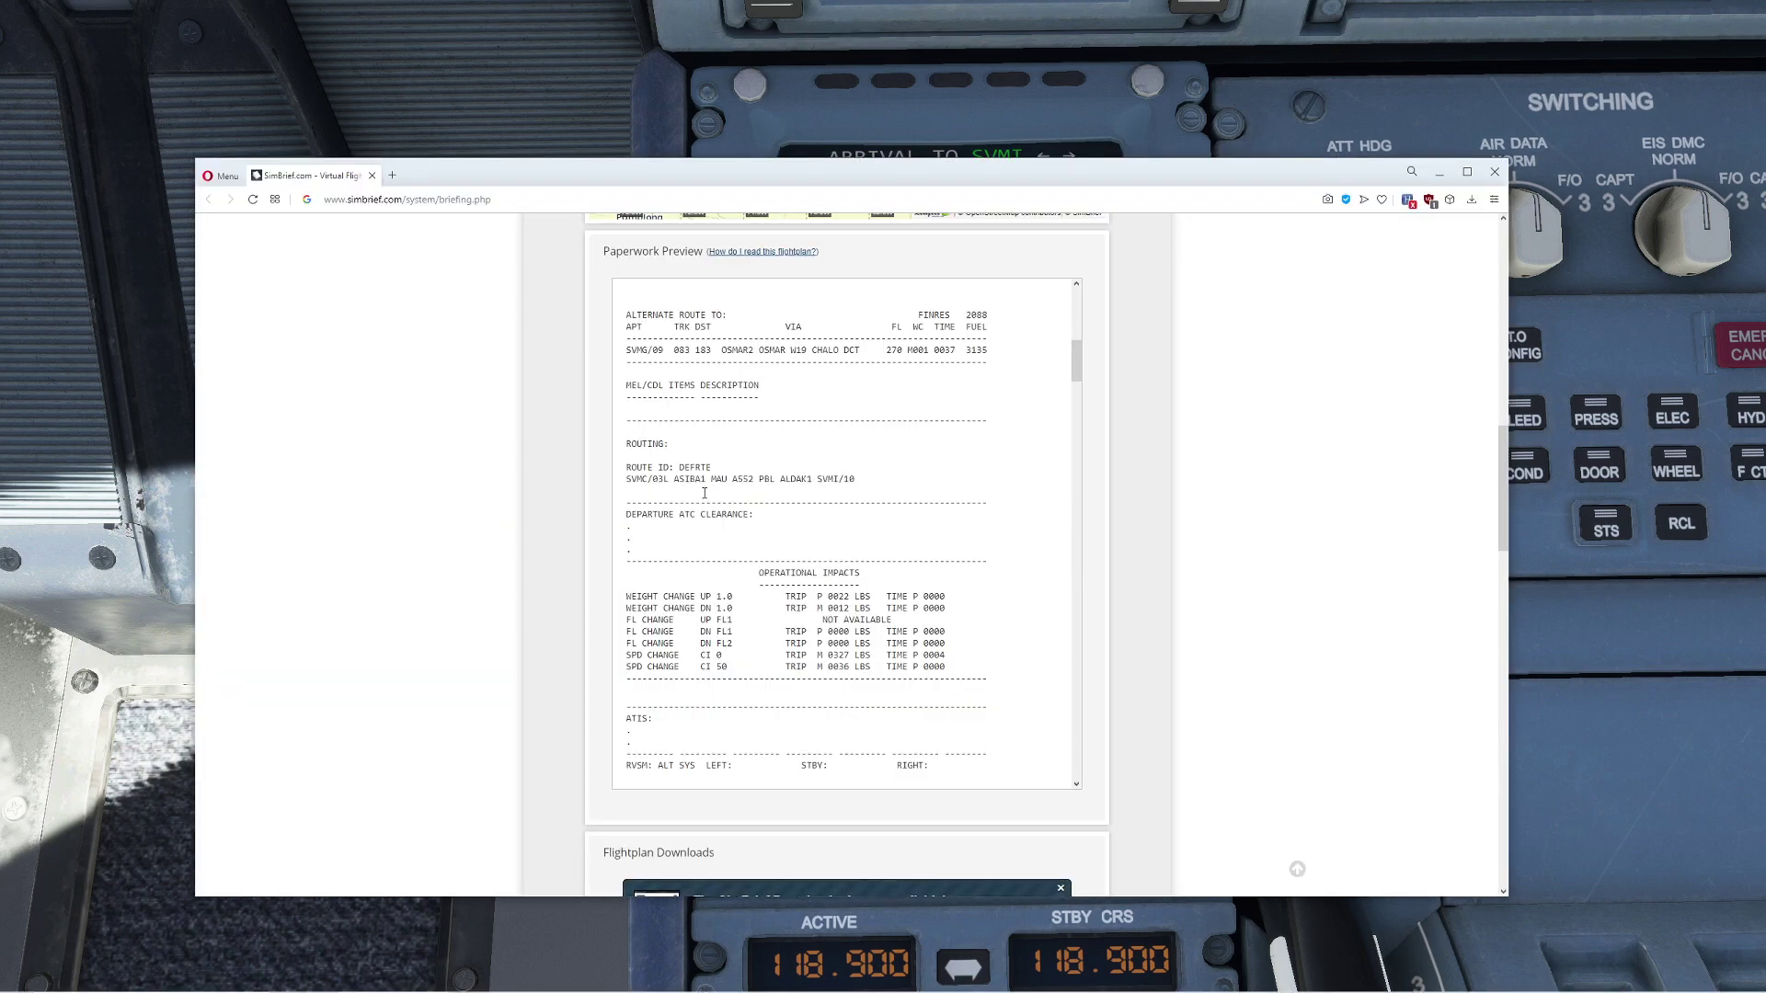
key("alt+Tab")
left_click(719, 267)
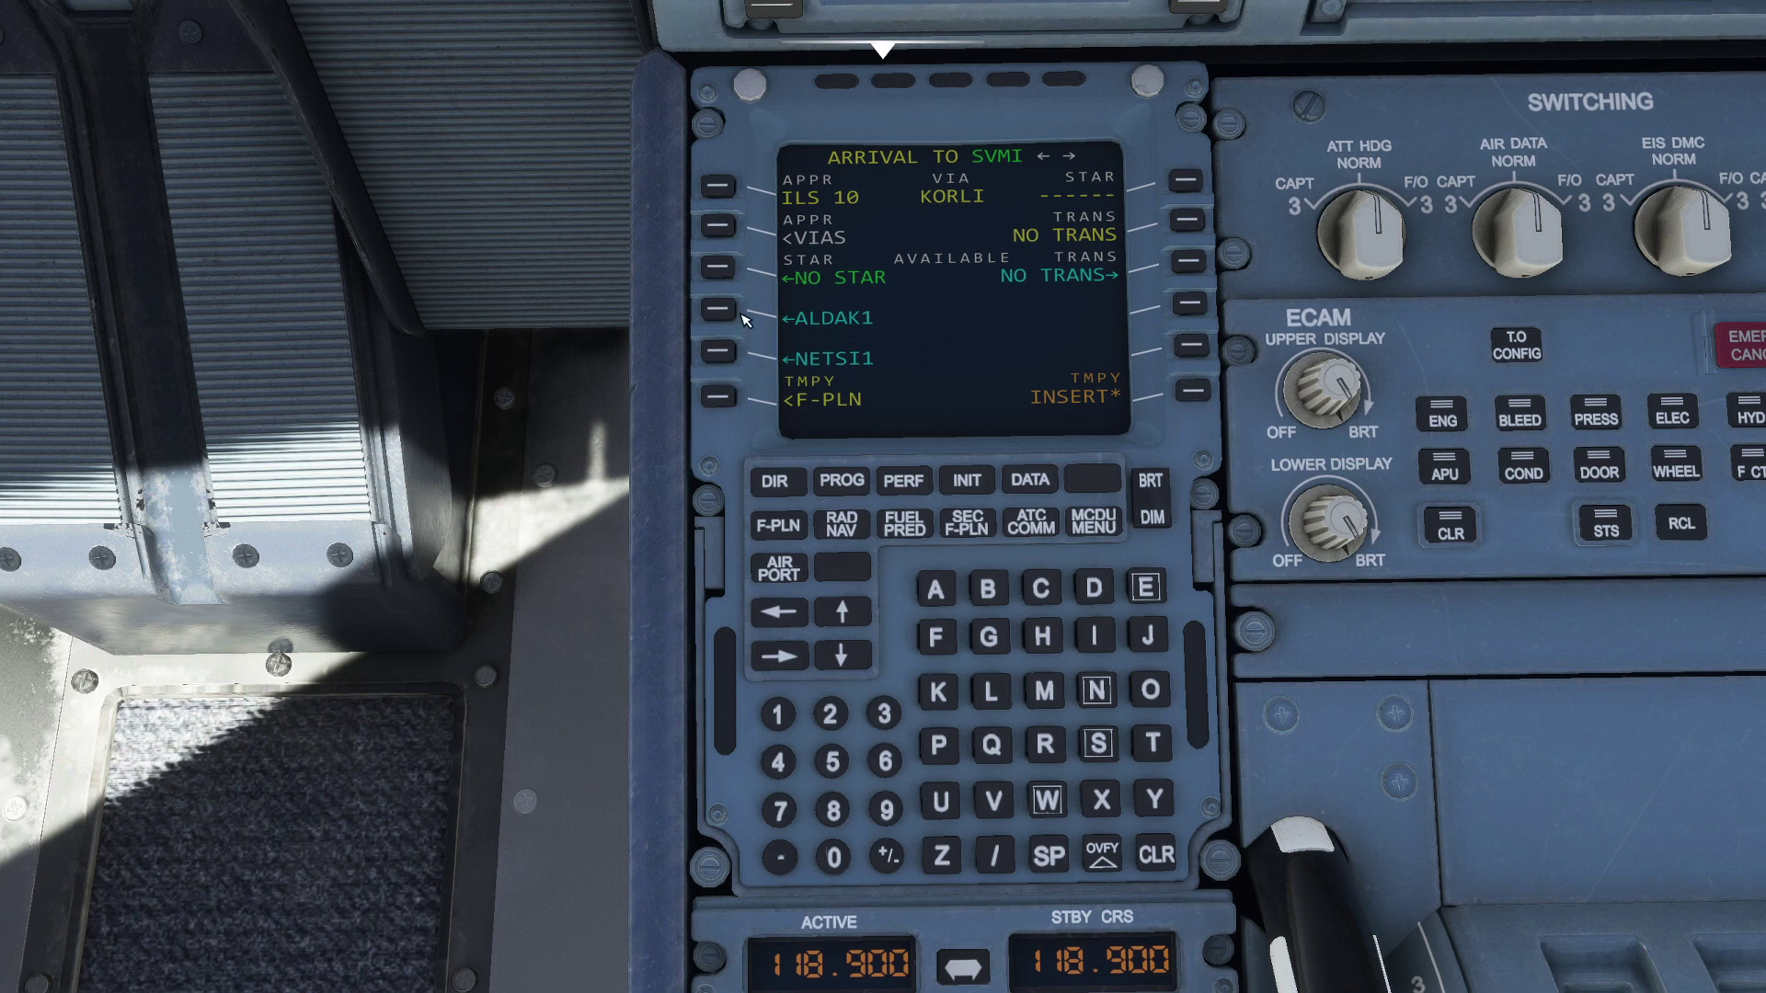
Step: Check the STAR in the SimBrief routing and select ALDAK1 as the arrival procedure
key("alt+Tab")
left_click_drag(782, 478, 838, 477)
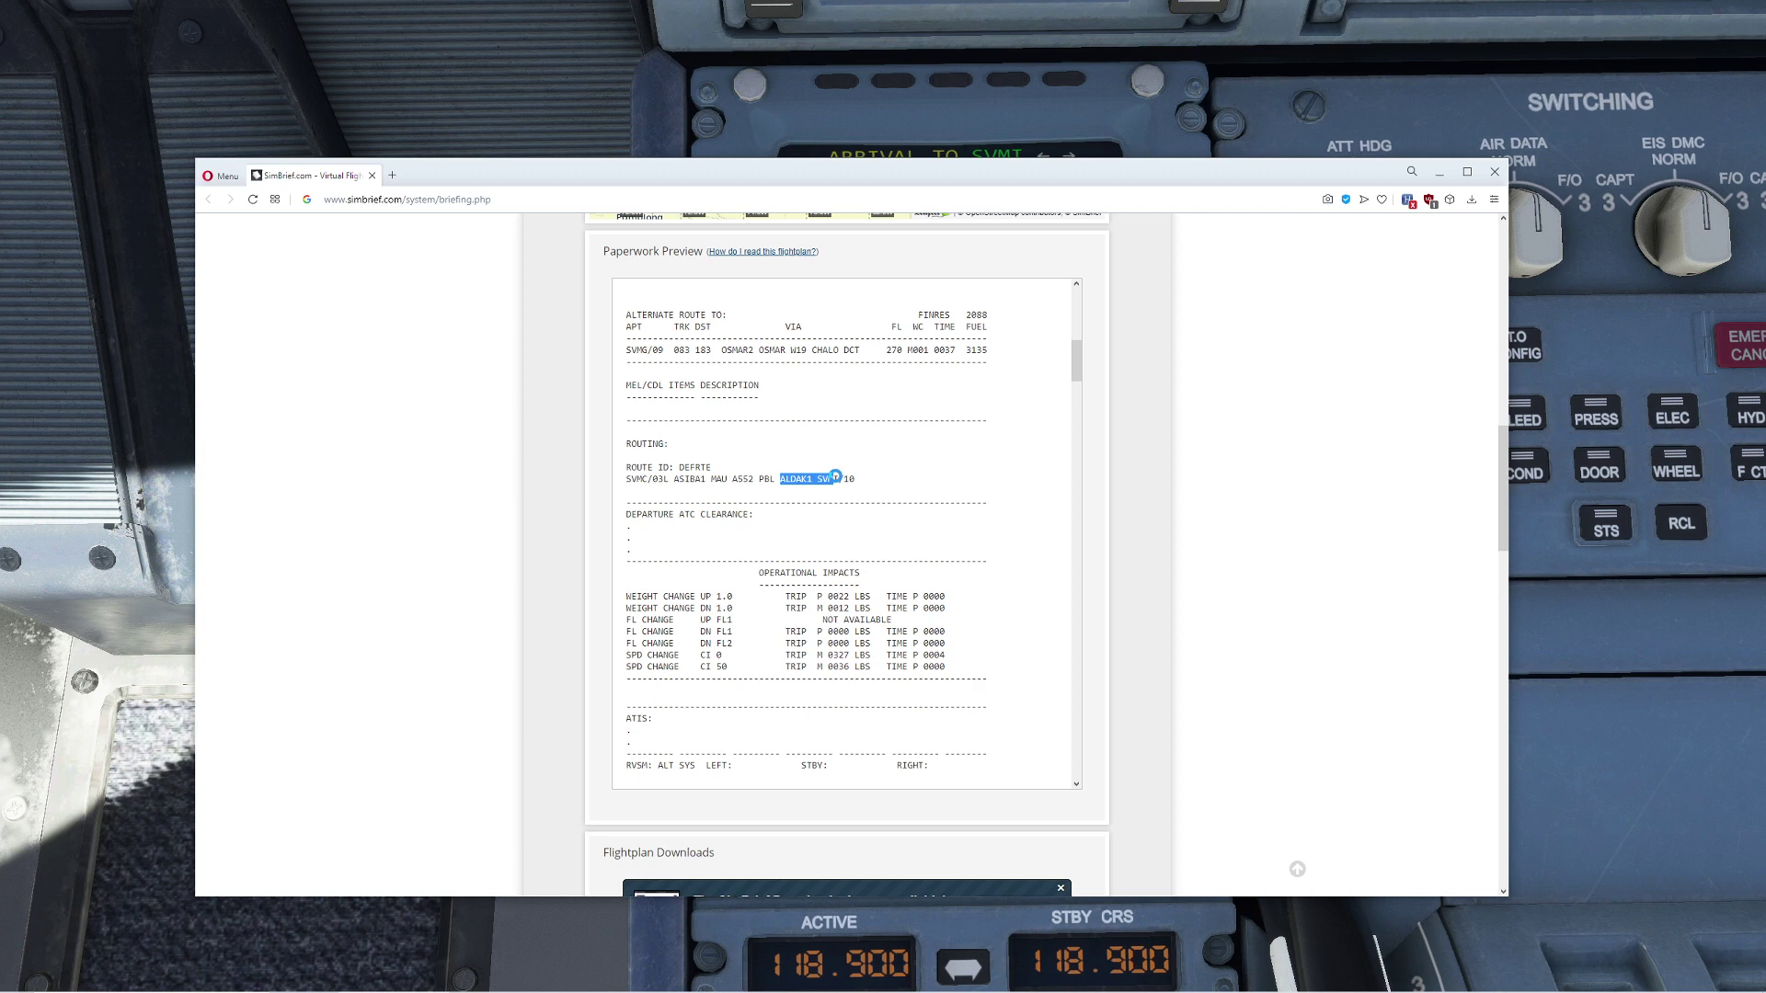
left_click(838, 478)
key("alt+Tab")
left_click(727, 313)
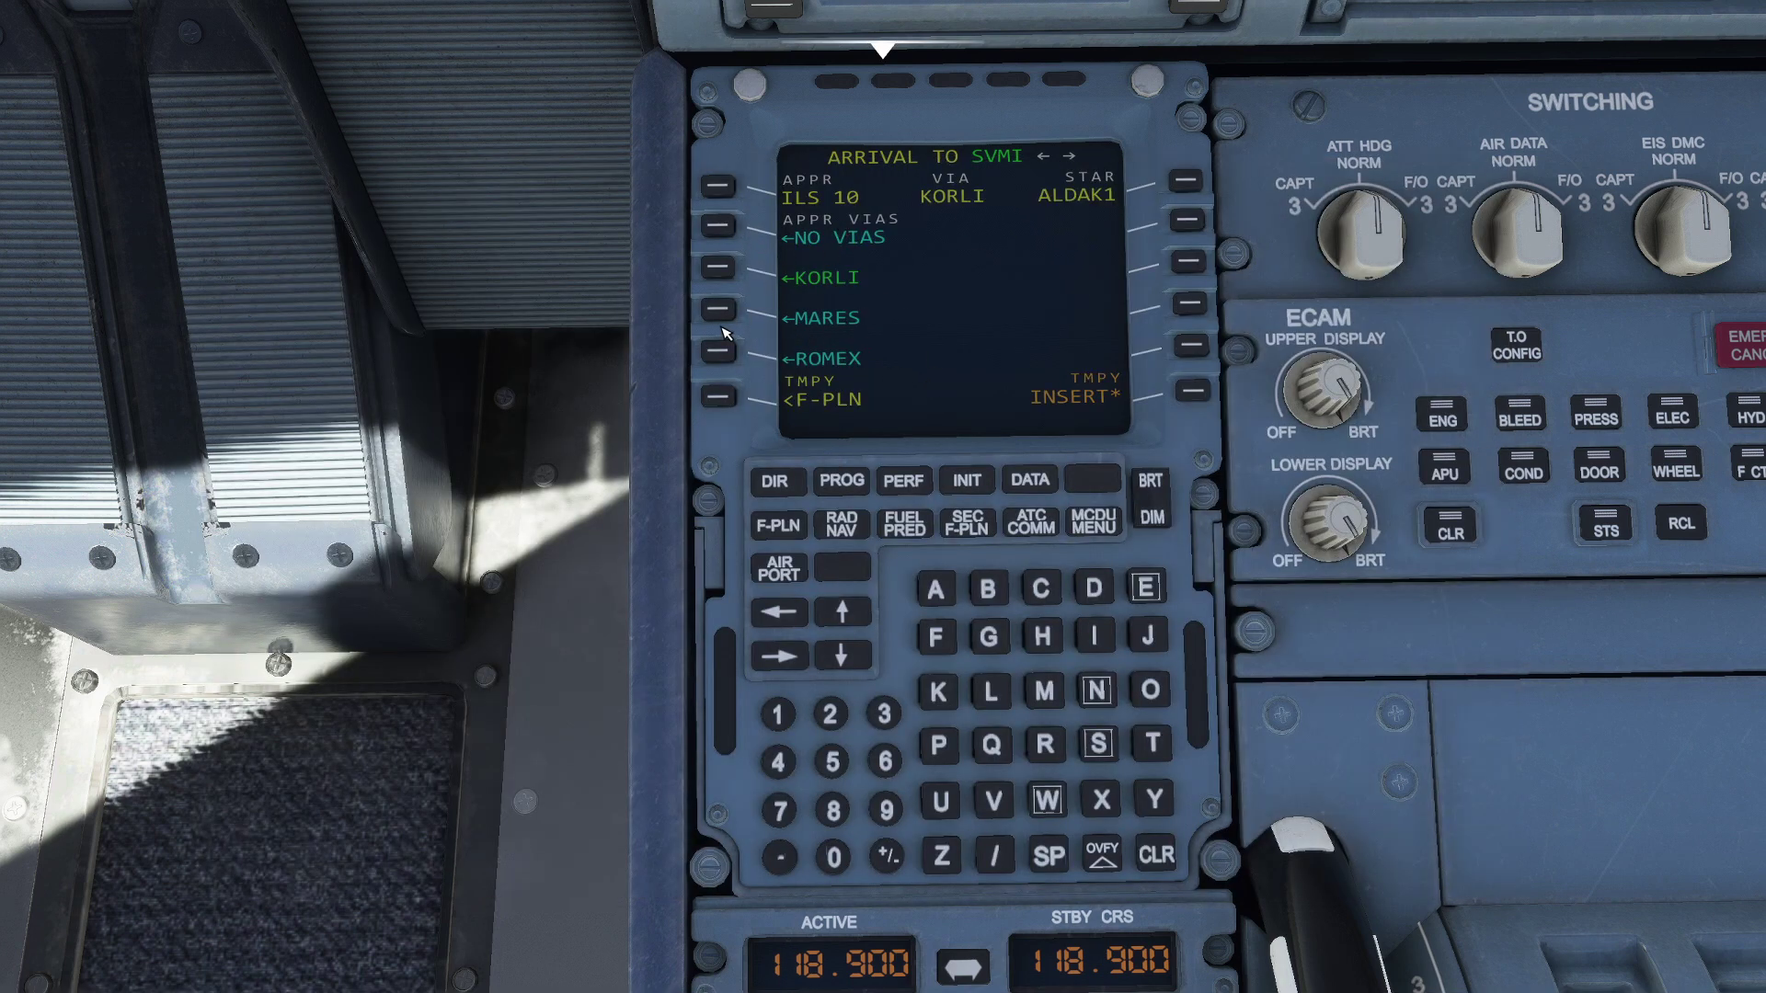
Step: Review the available approach vias, keep KORLI and insert the SVMI arrival into the flight plan
key("alt+Tab")
key("alt+Tab")
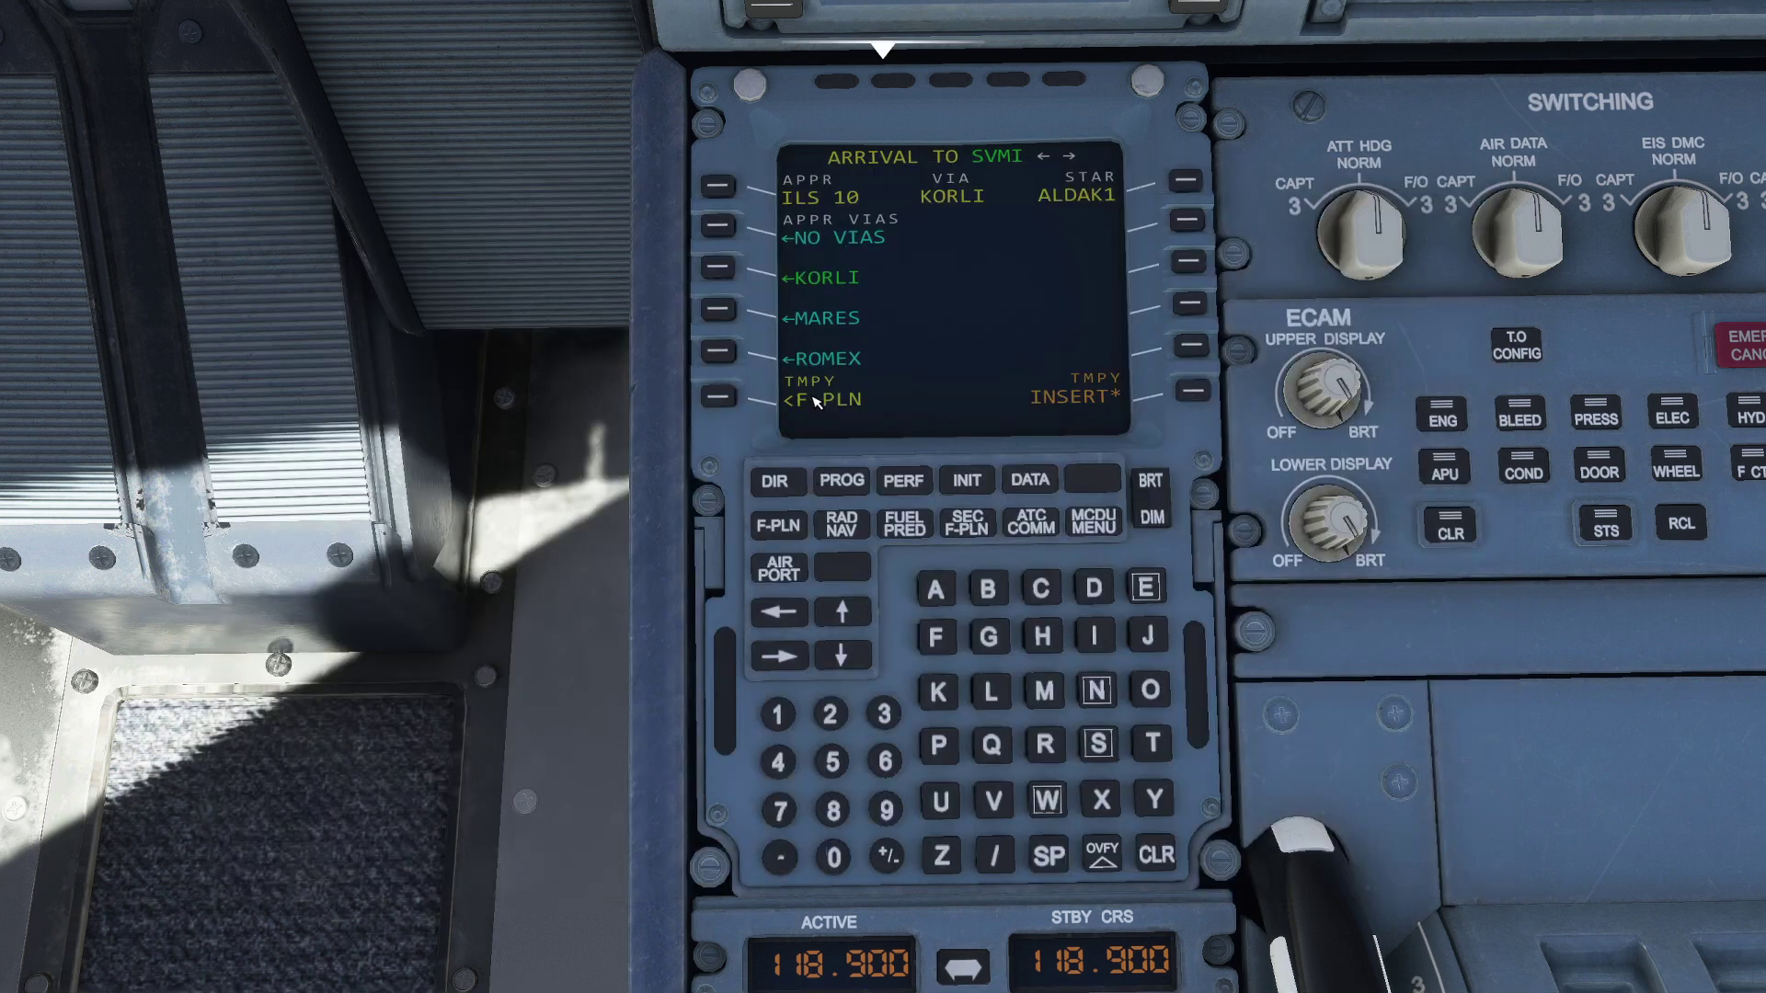
left_click(847, 614)
left_click(848, 659)
left_click(849, 660)
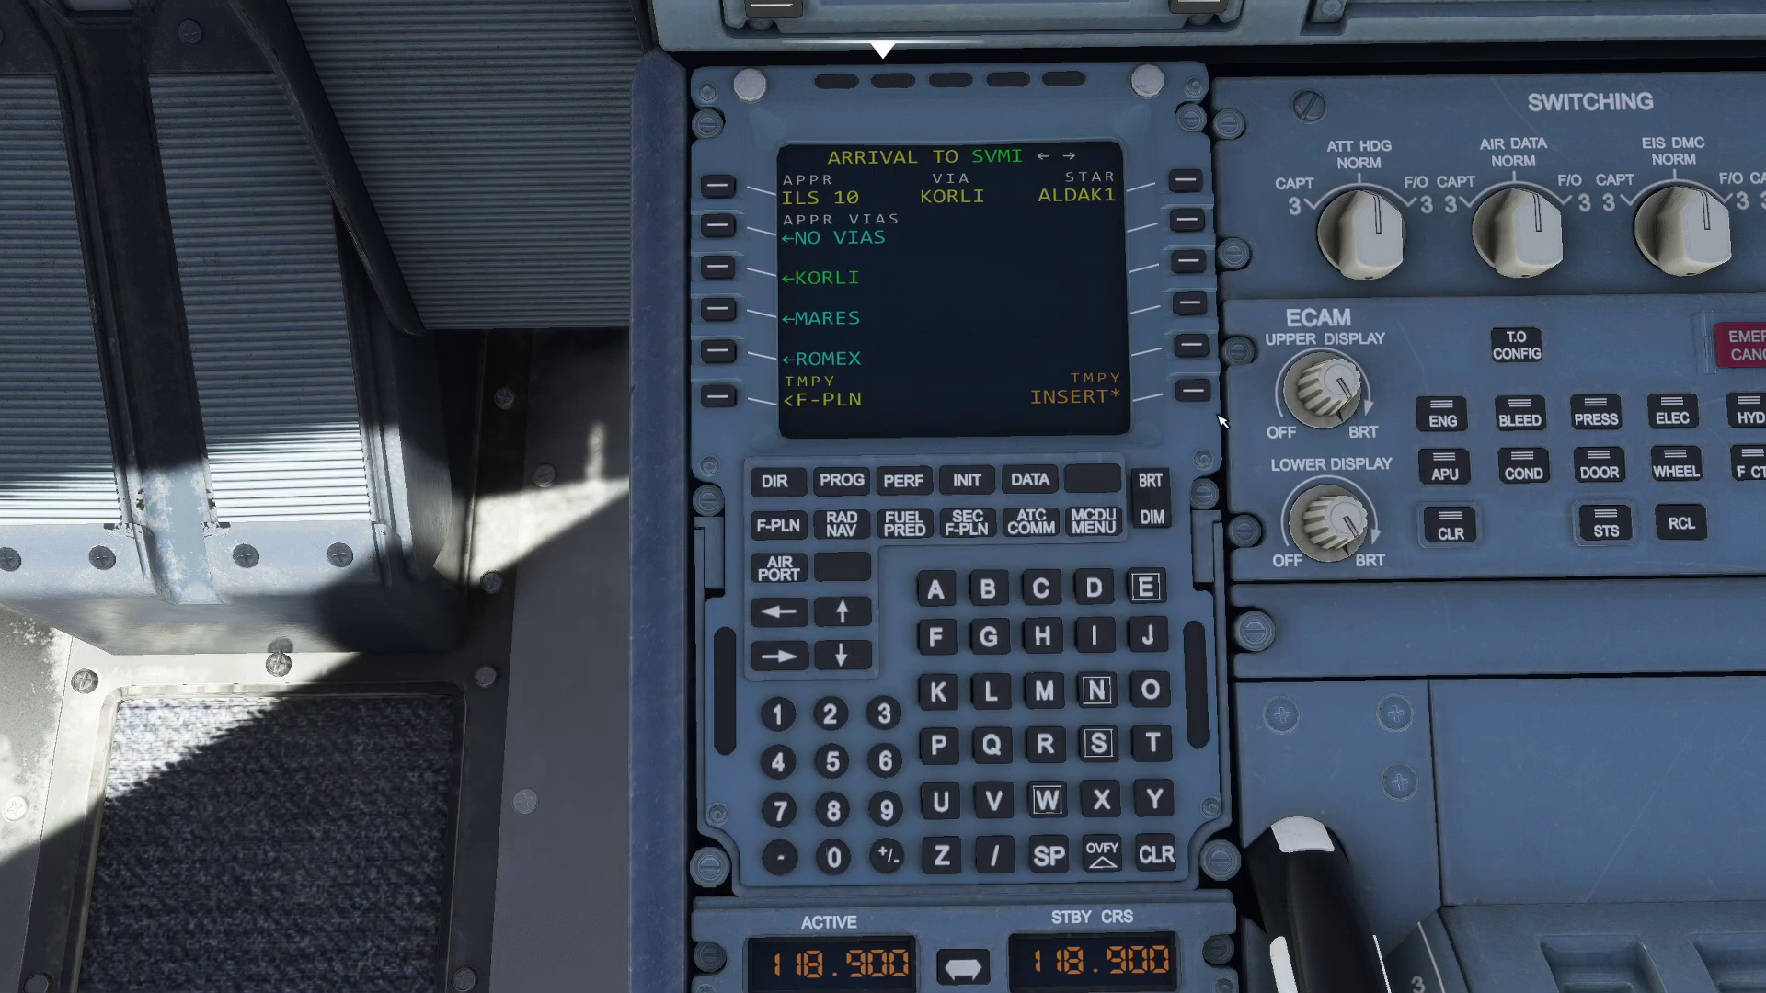
left_click(1195, 393)
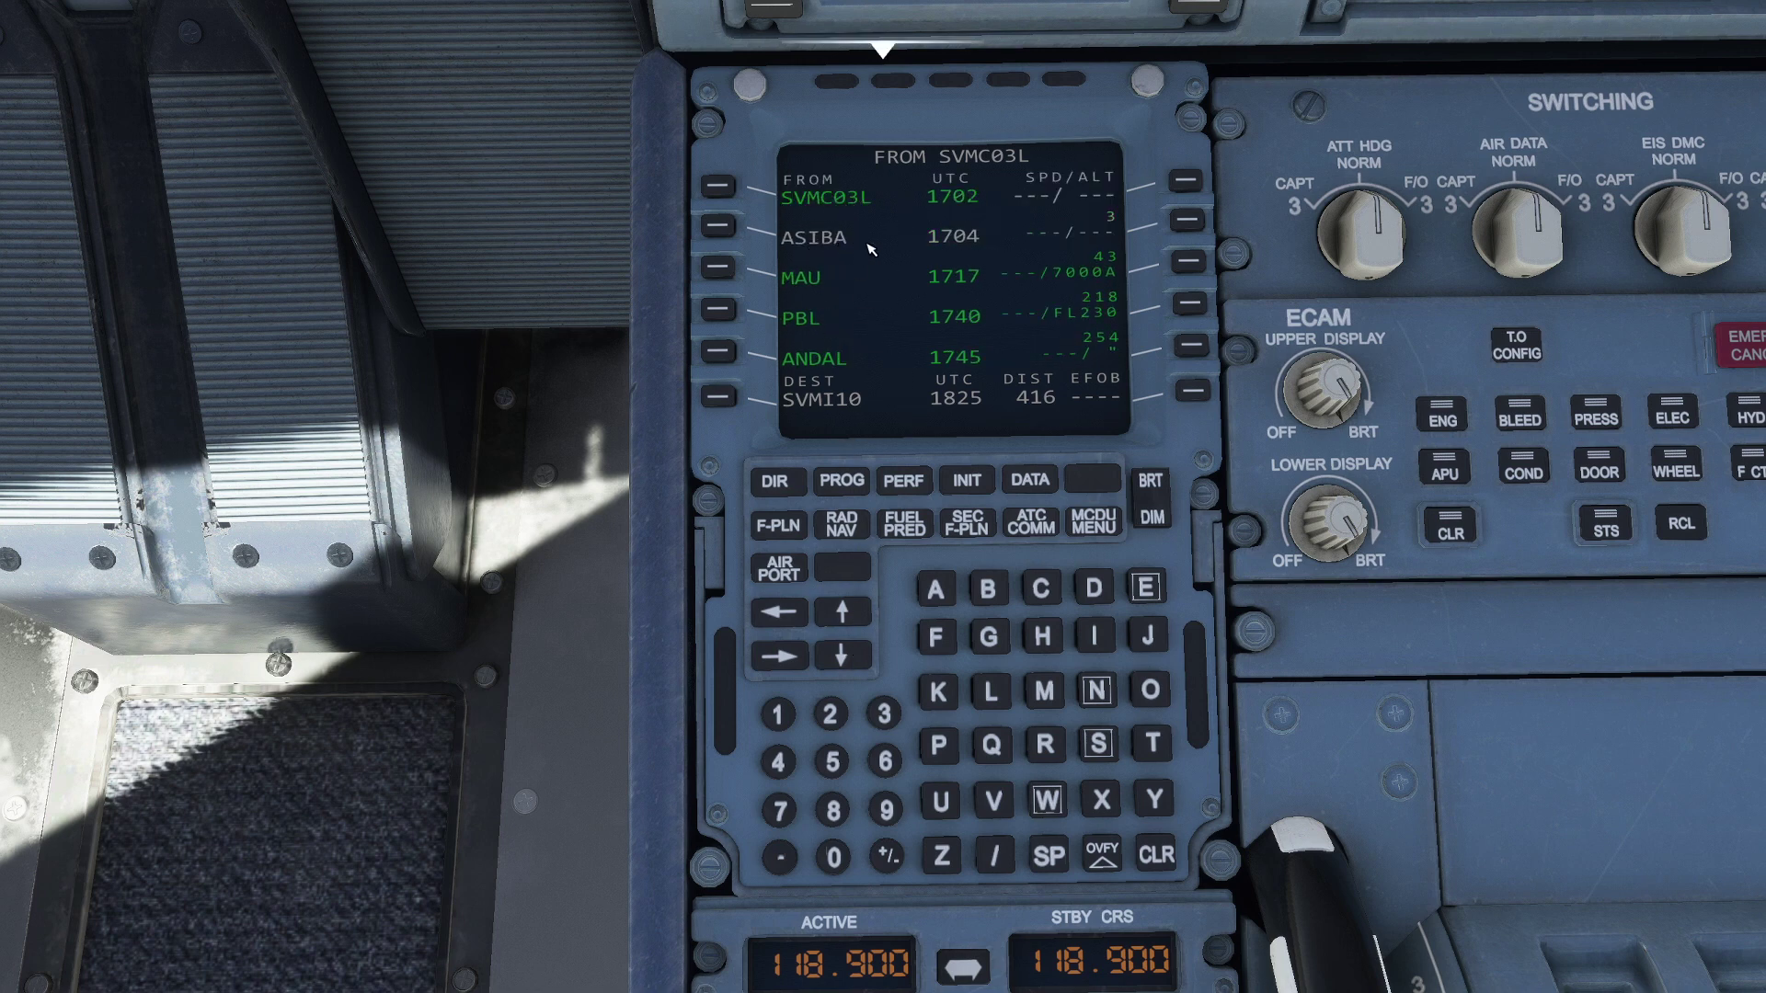
Step: Review the flight plan's waypoints from the departure through the arrival to SVMI
left_click(842, 612)
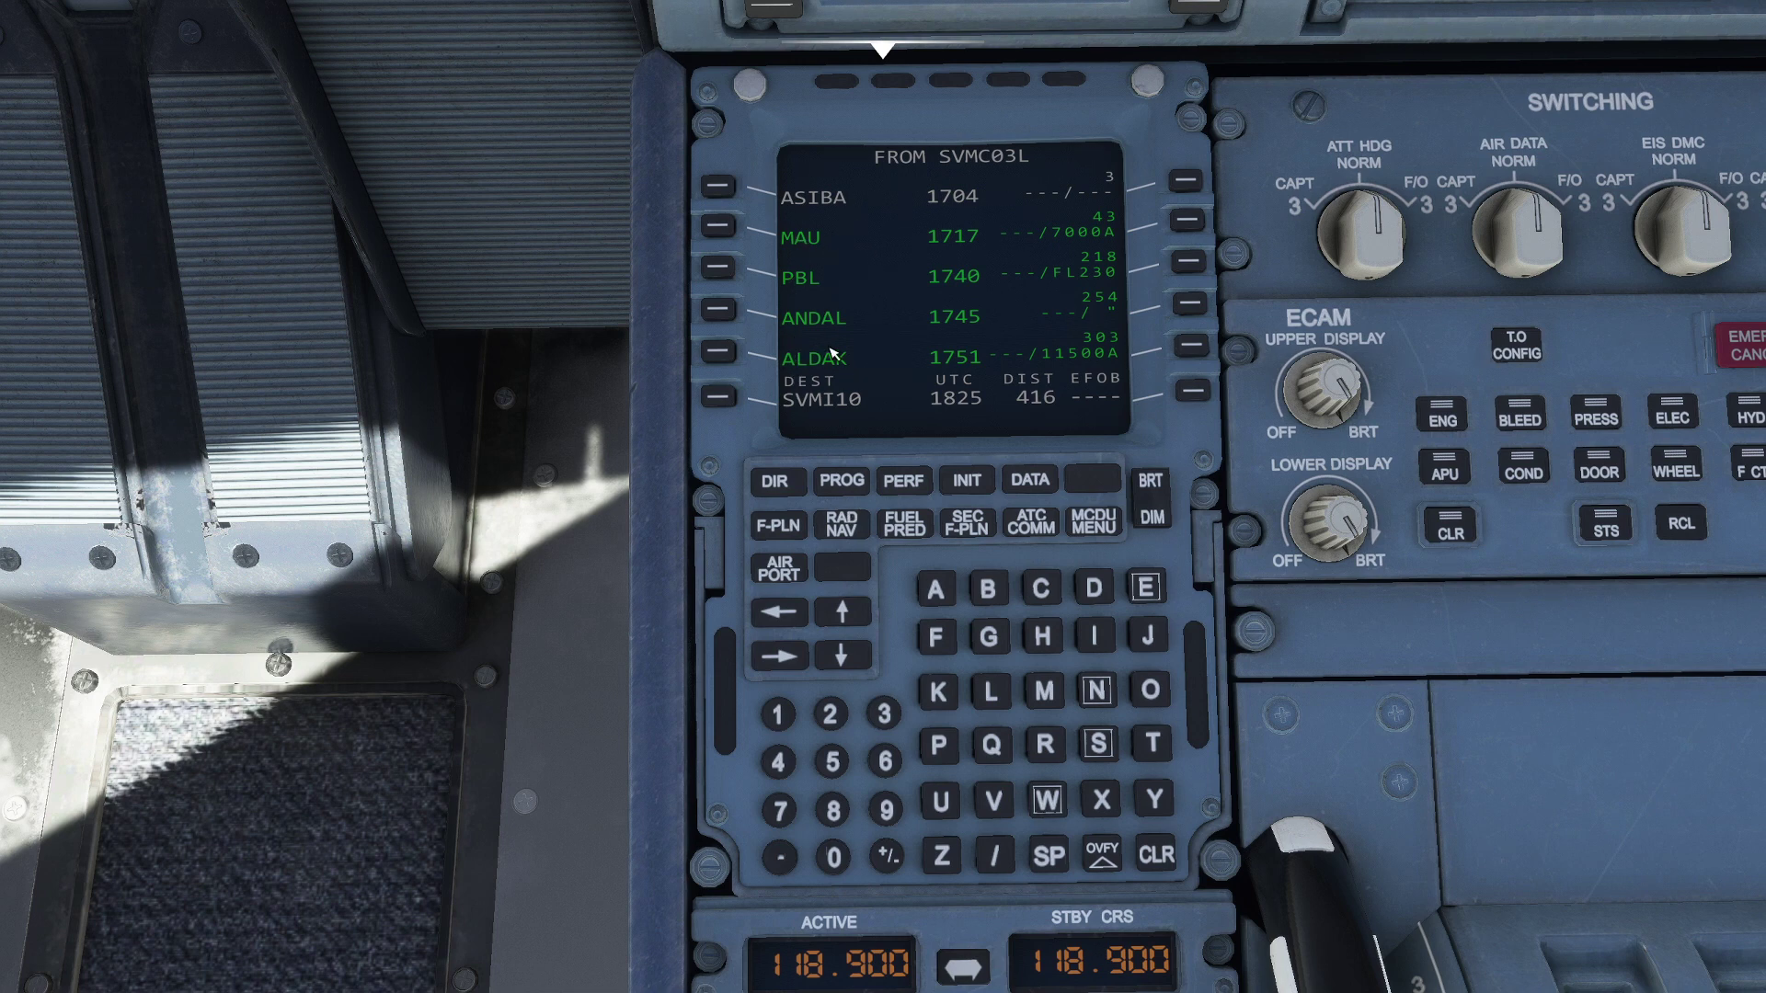
left_click(845, 612)
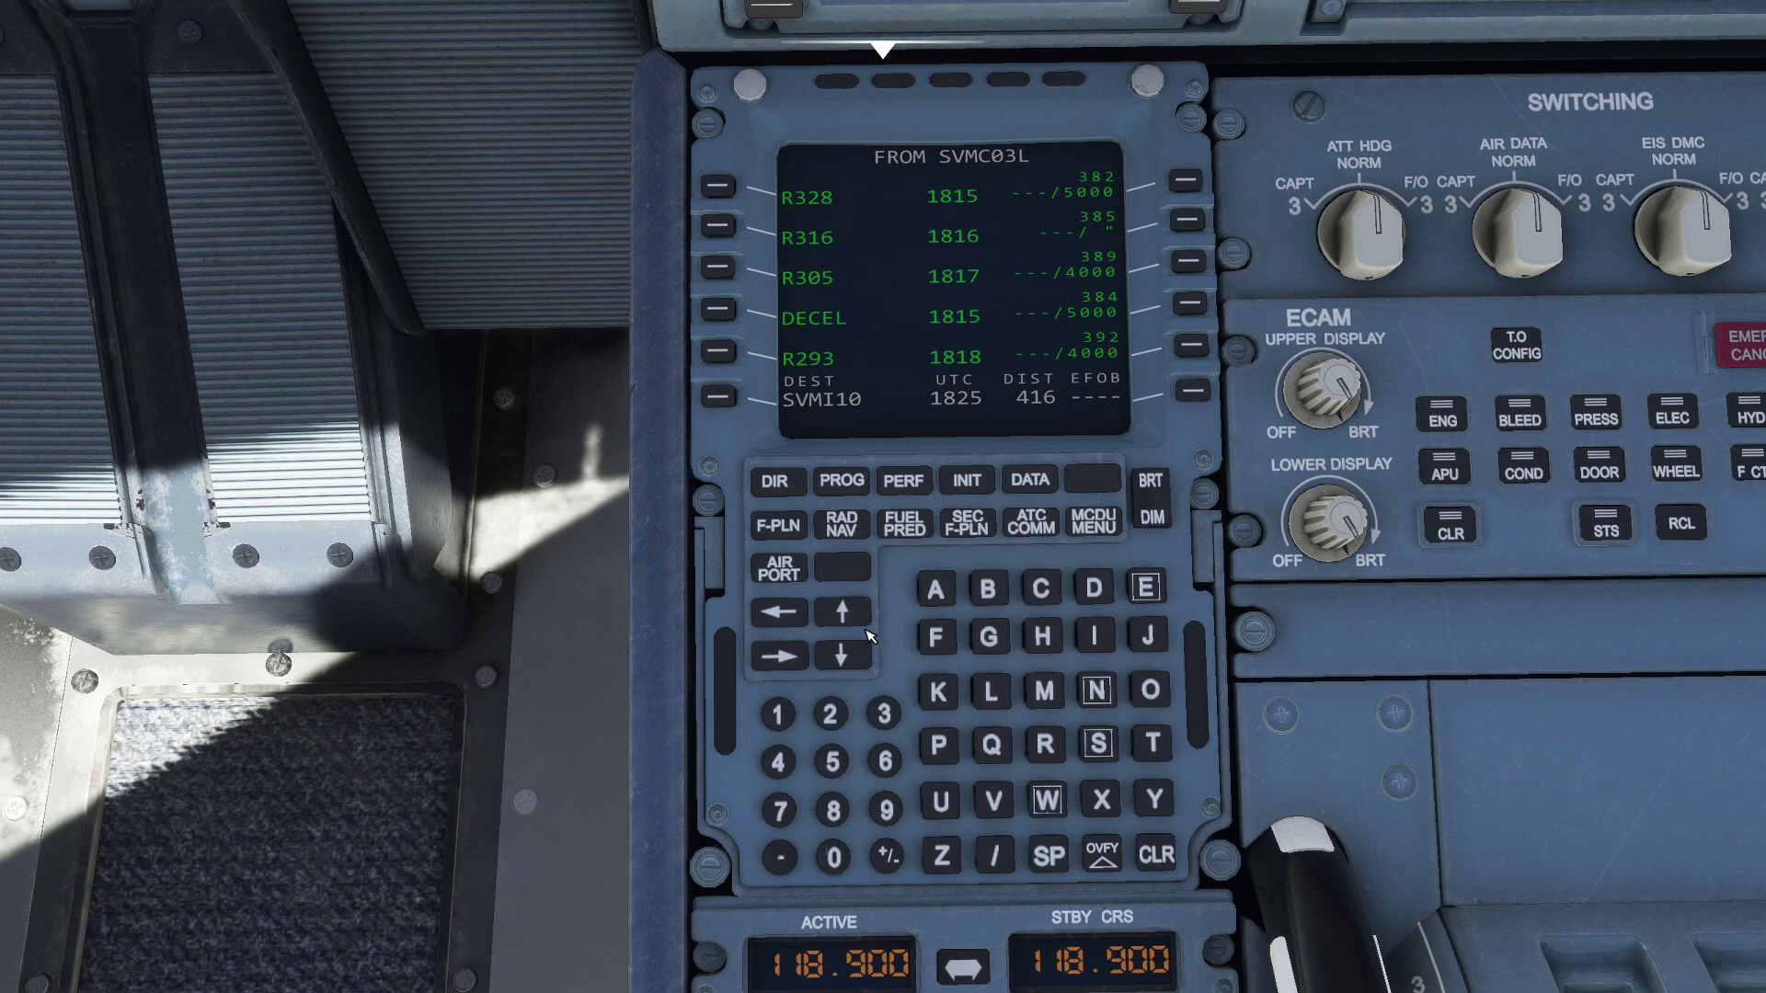
left_click(844, 611)
left_click(845, 612)
left_click(844, 612)
left_click(845, 611)
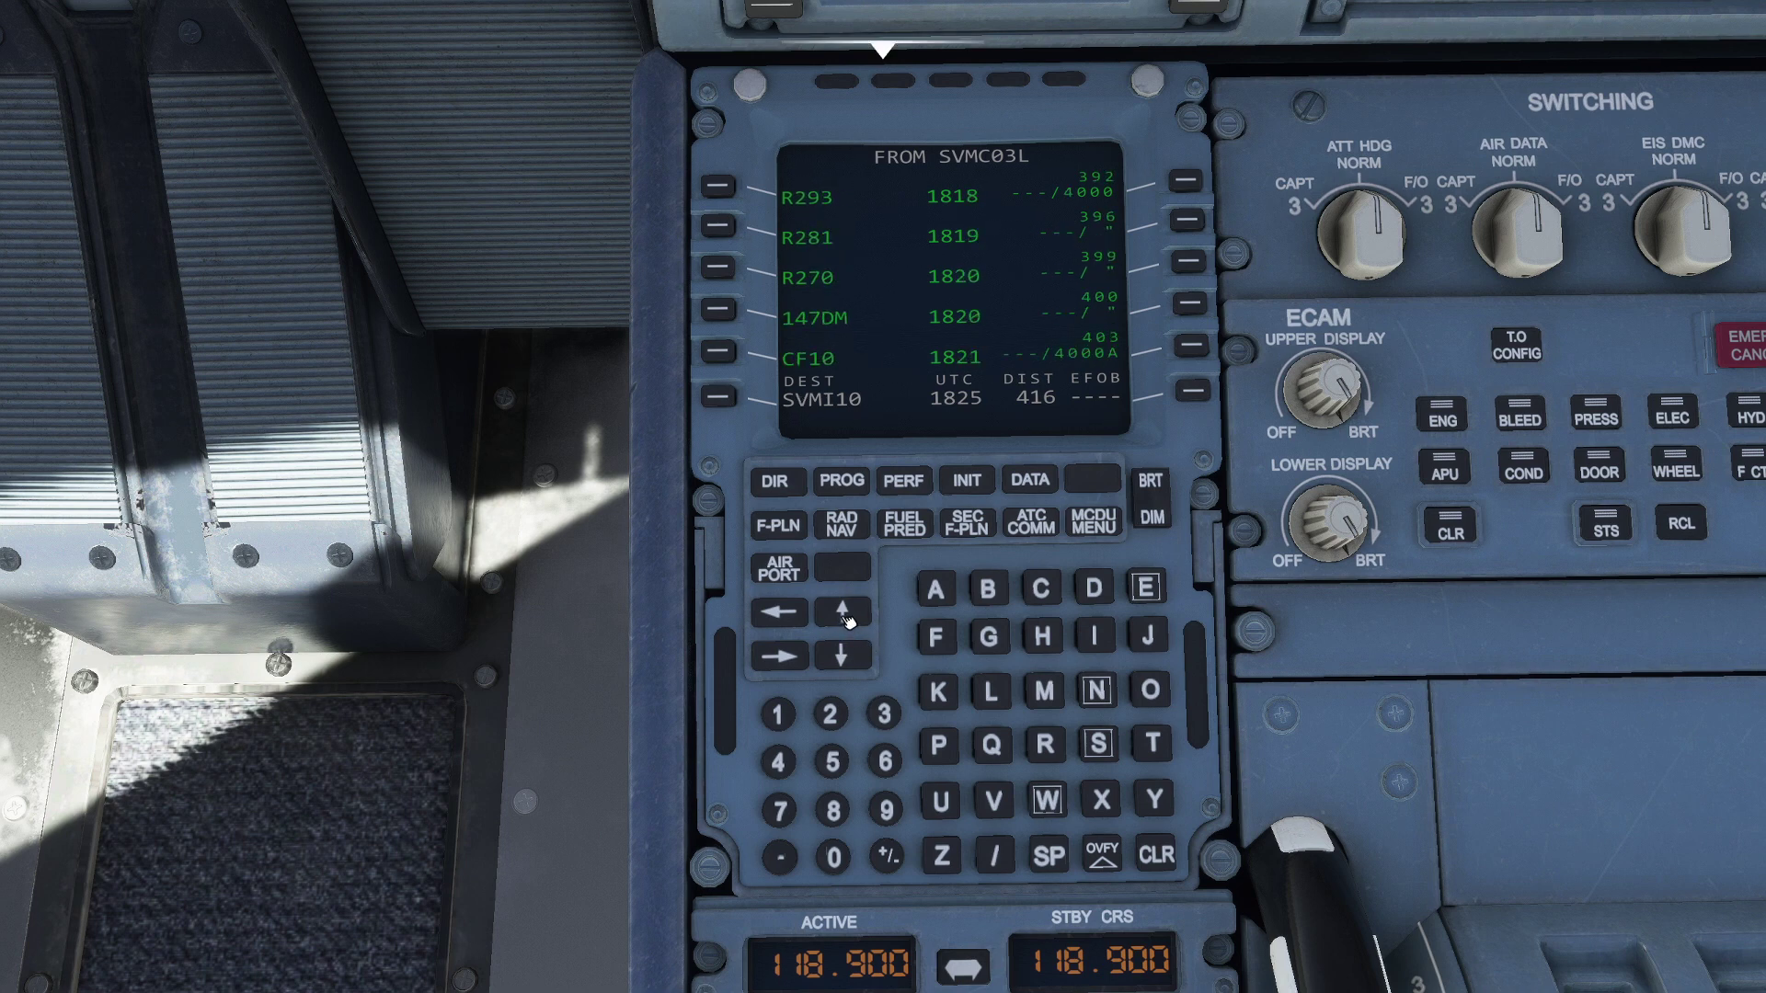
left_click(844, 612)
left_click(844, 612)
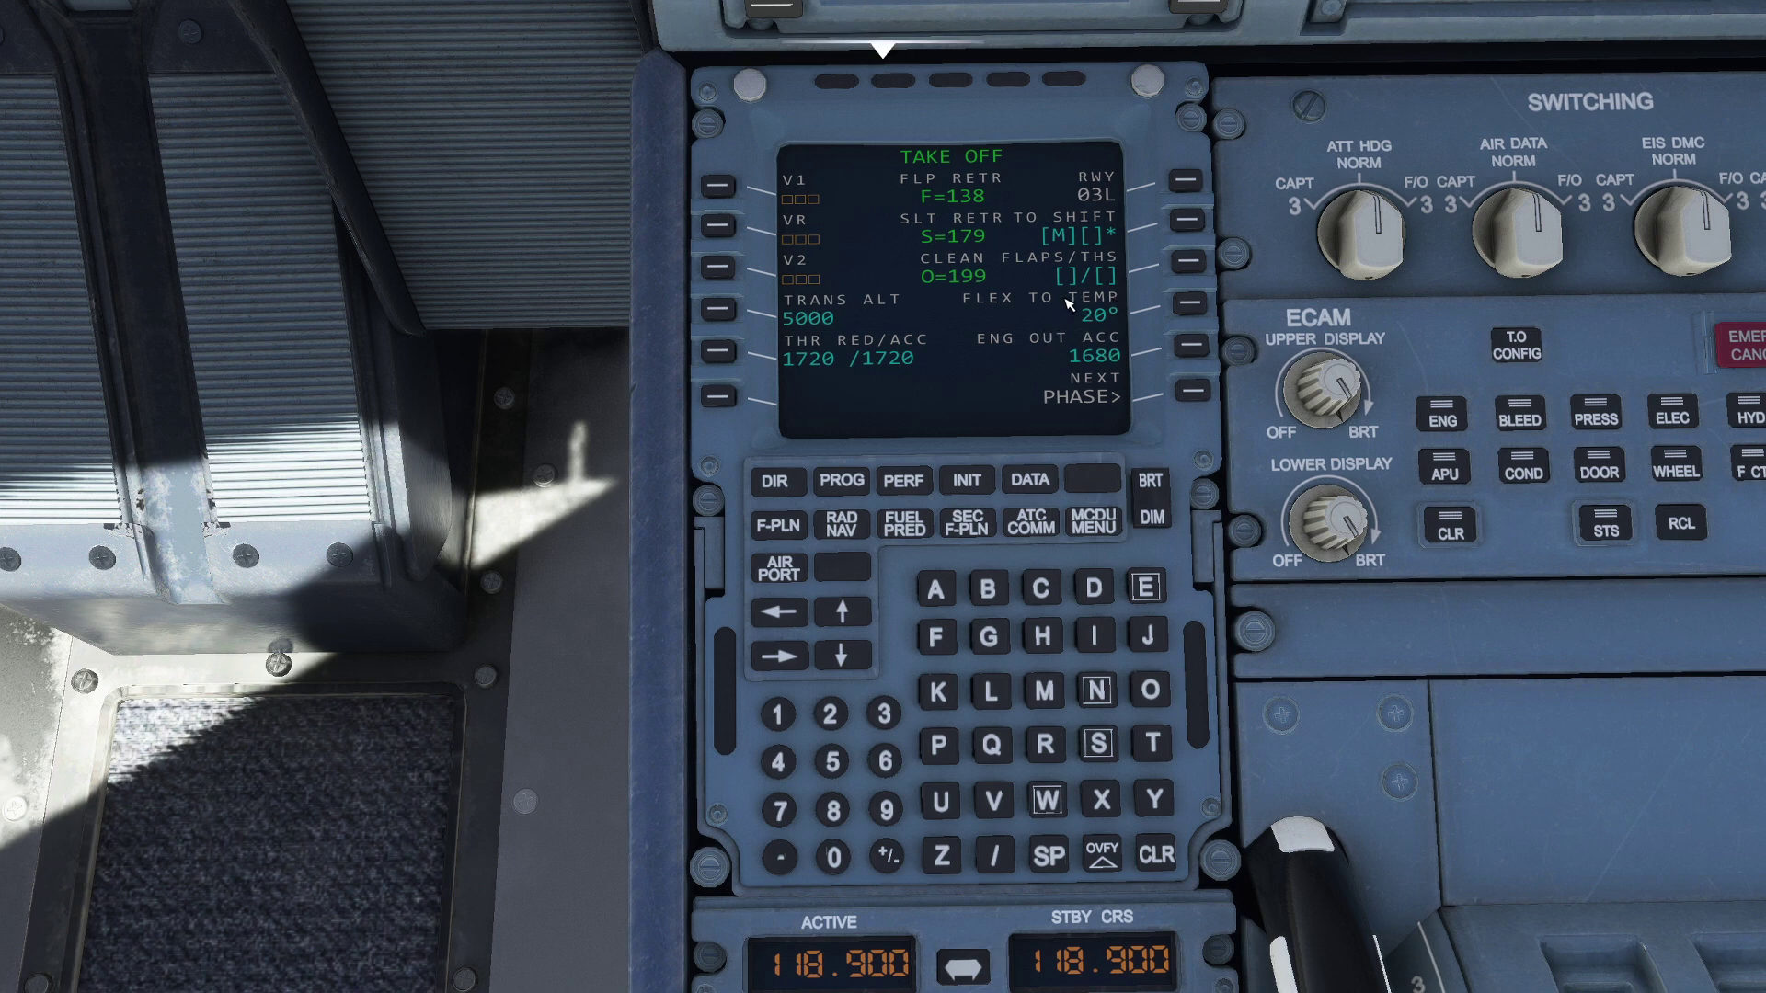
Step: Set the flex takeoff temperature to 45° on the takeoff performance page
left_click(779, 762)
left_click(832, 761)
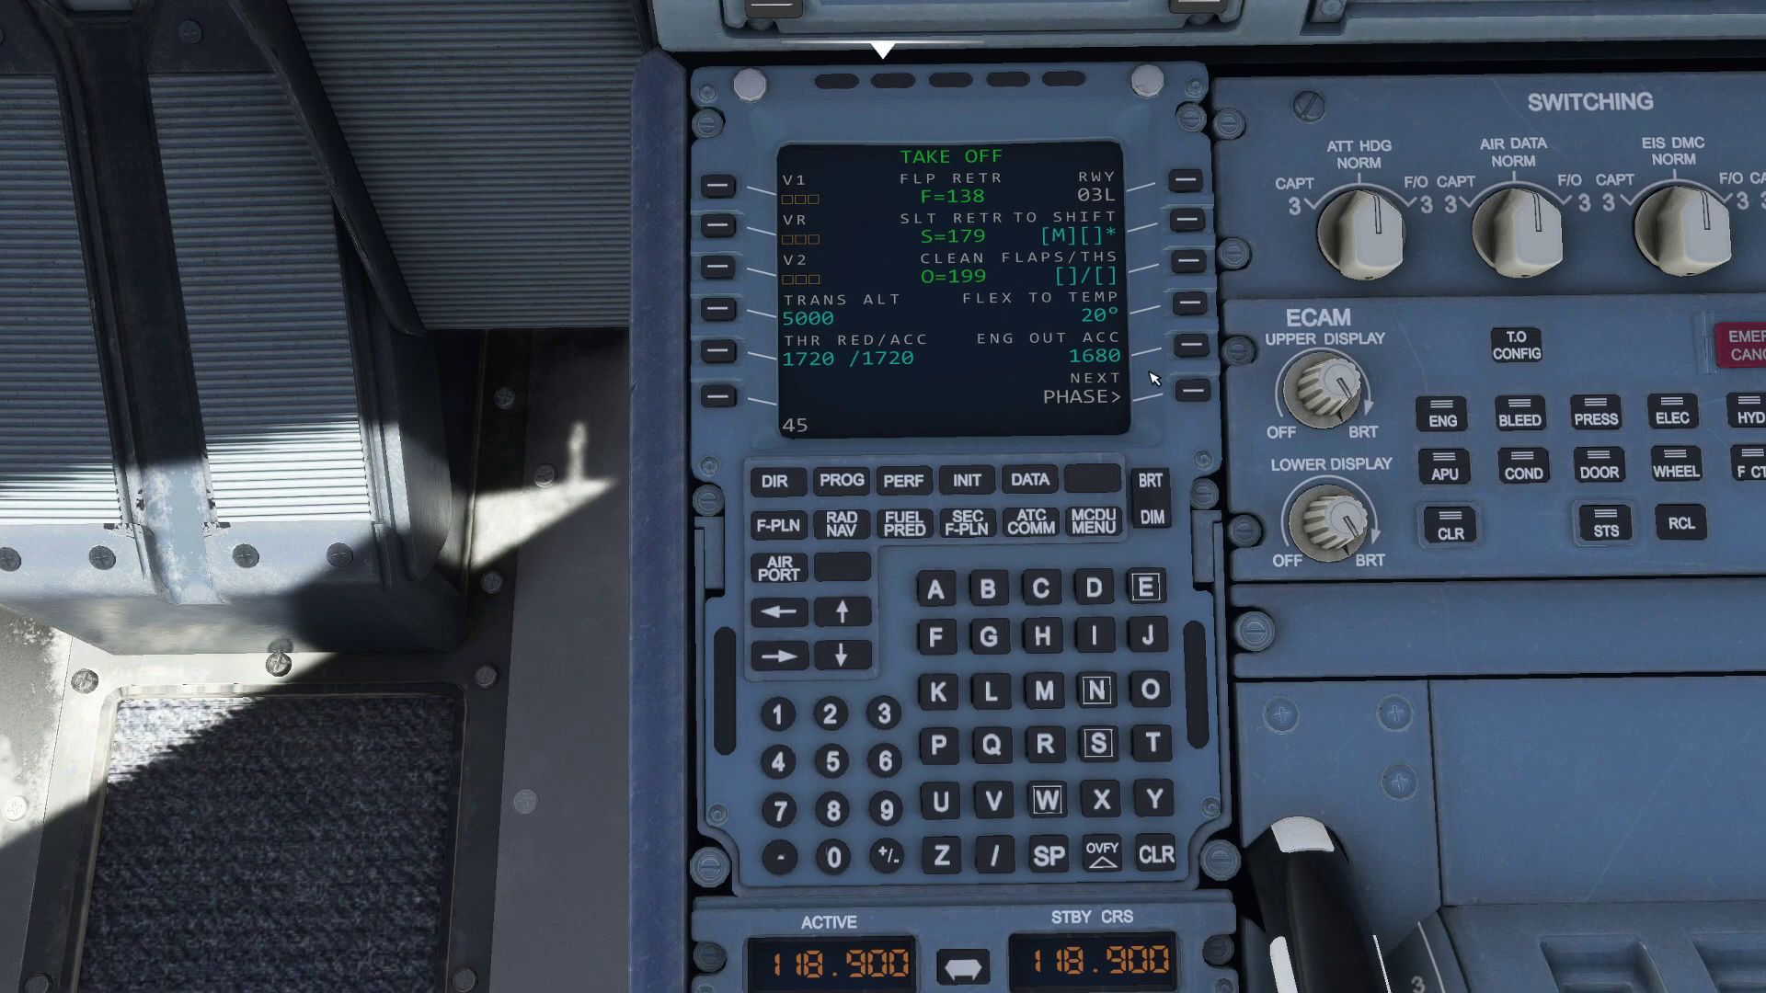
left_click(1189, 303)
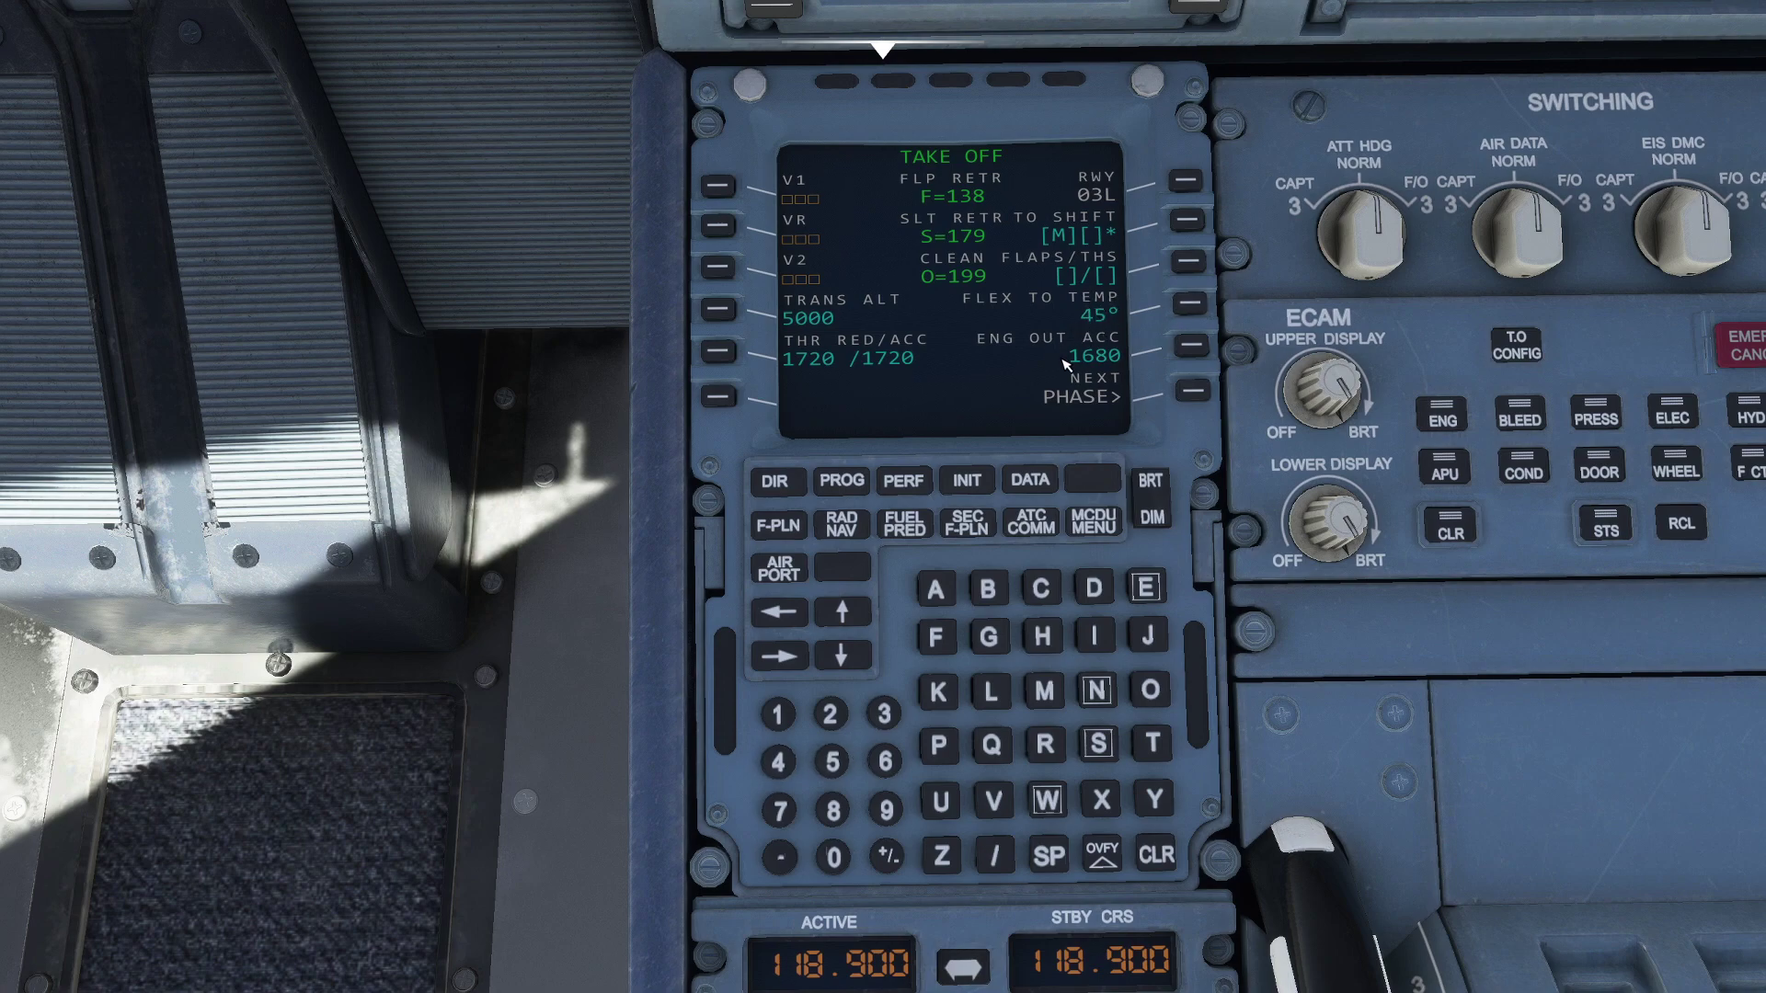
left_click_drag(1062, 360, 1307, 239)
left_click_drag(1025, 686, 1009, 557)
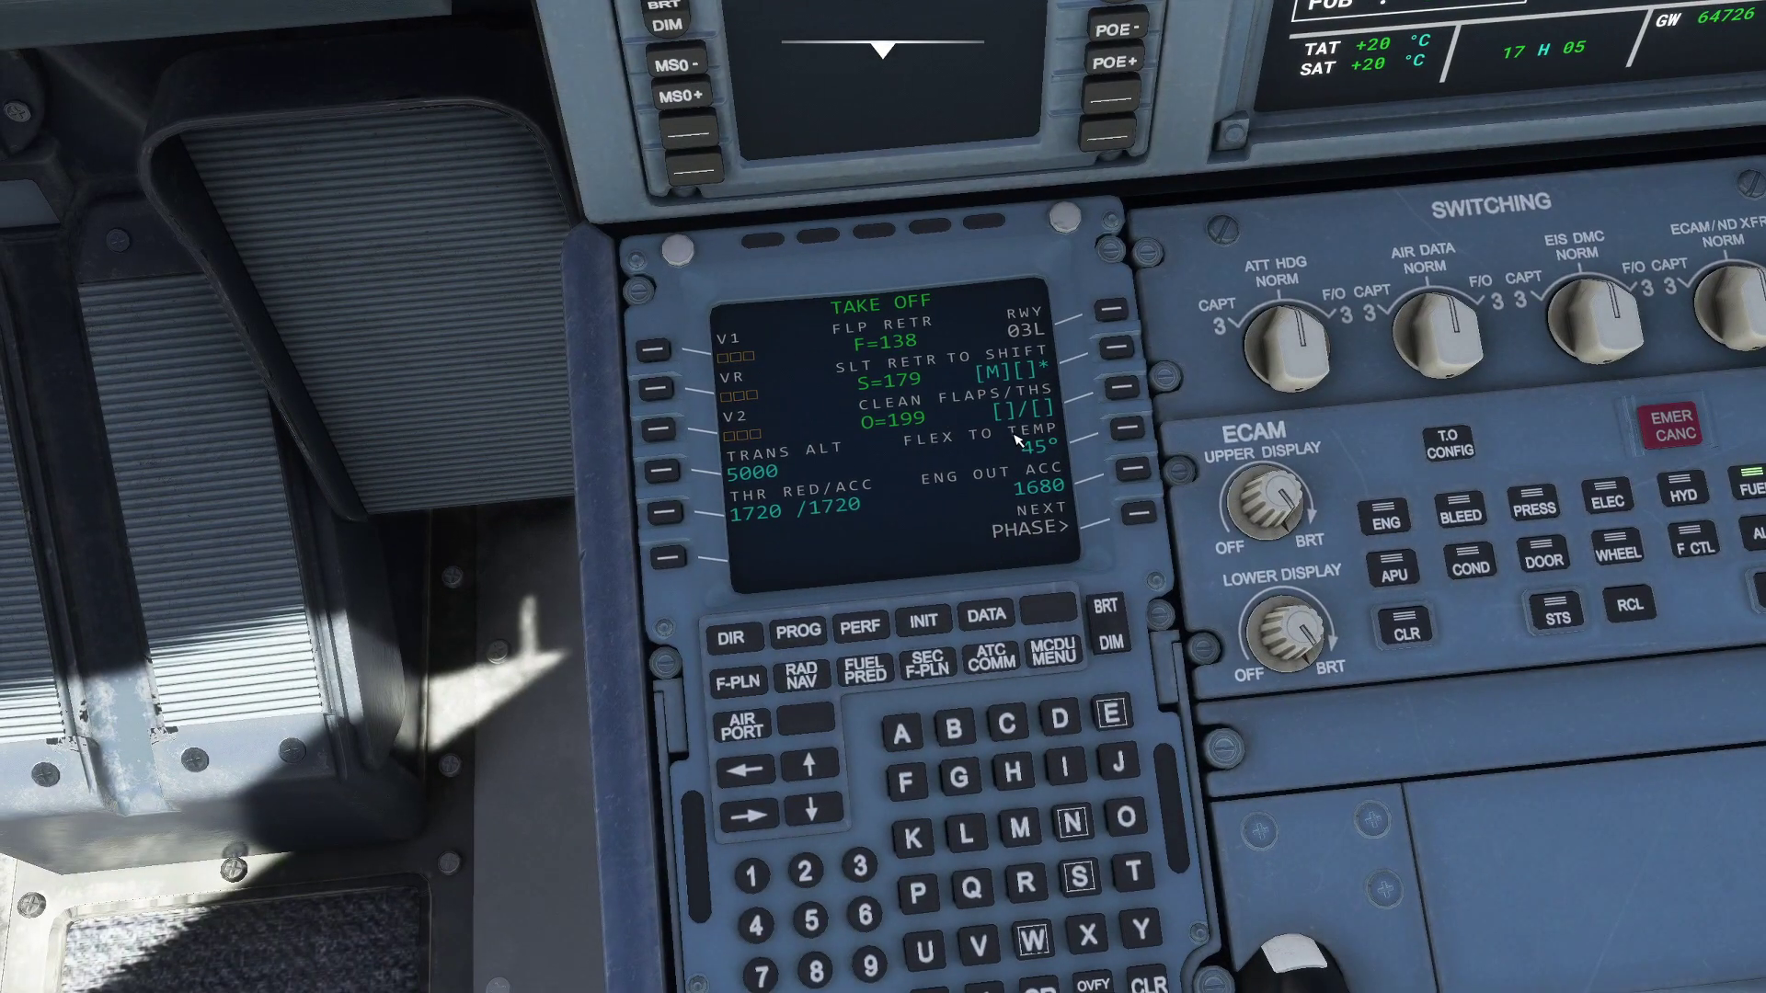
left_click_drag(1013, 467, 947, 446)
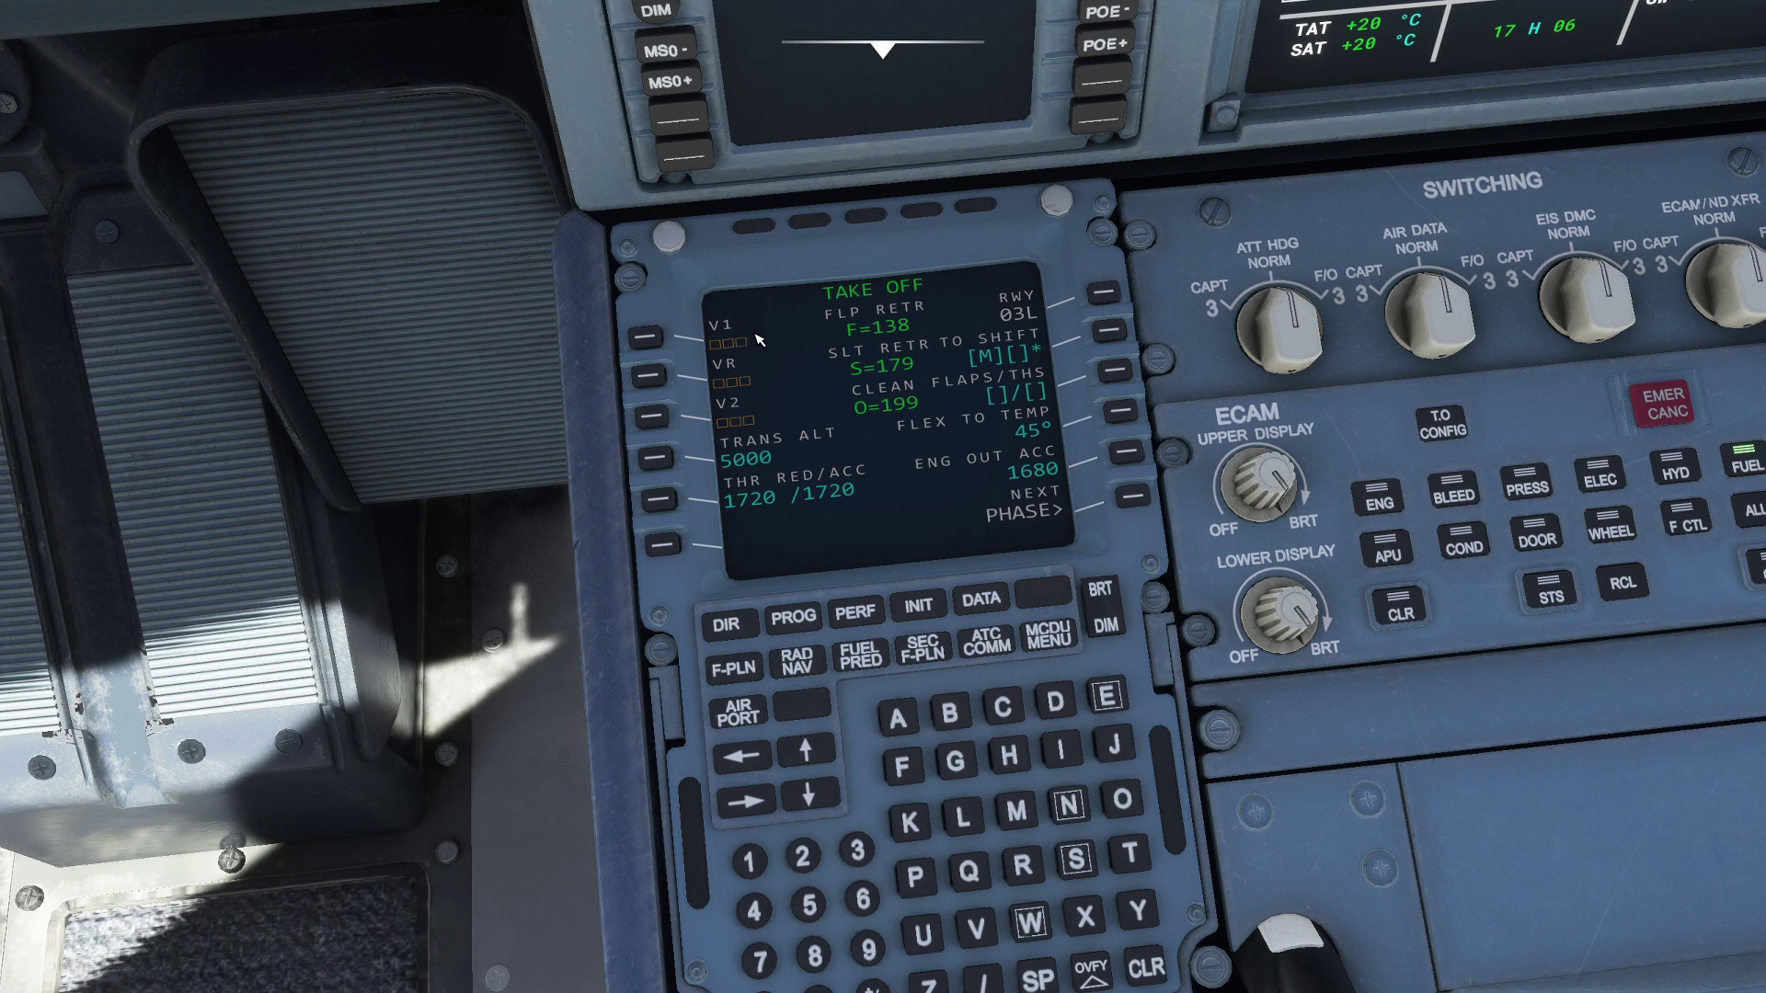
Step: Enter the takeoff speeds V1 140, VR 146 and V2 149, and check them on the primary flight display
type("140")
left_click(646, 337)
left_click(650, 377)
left_click(651, 416)
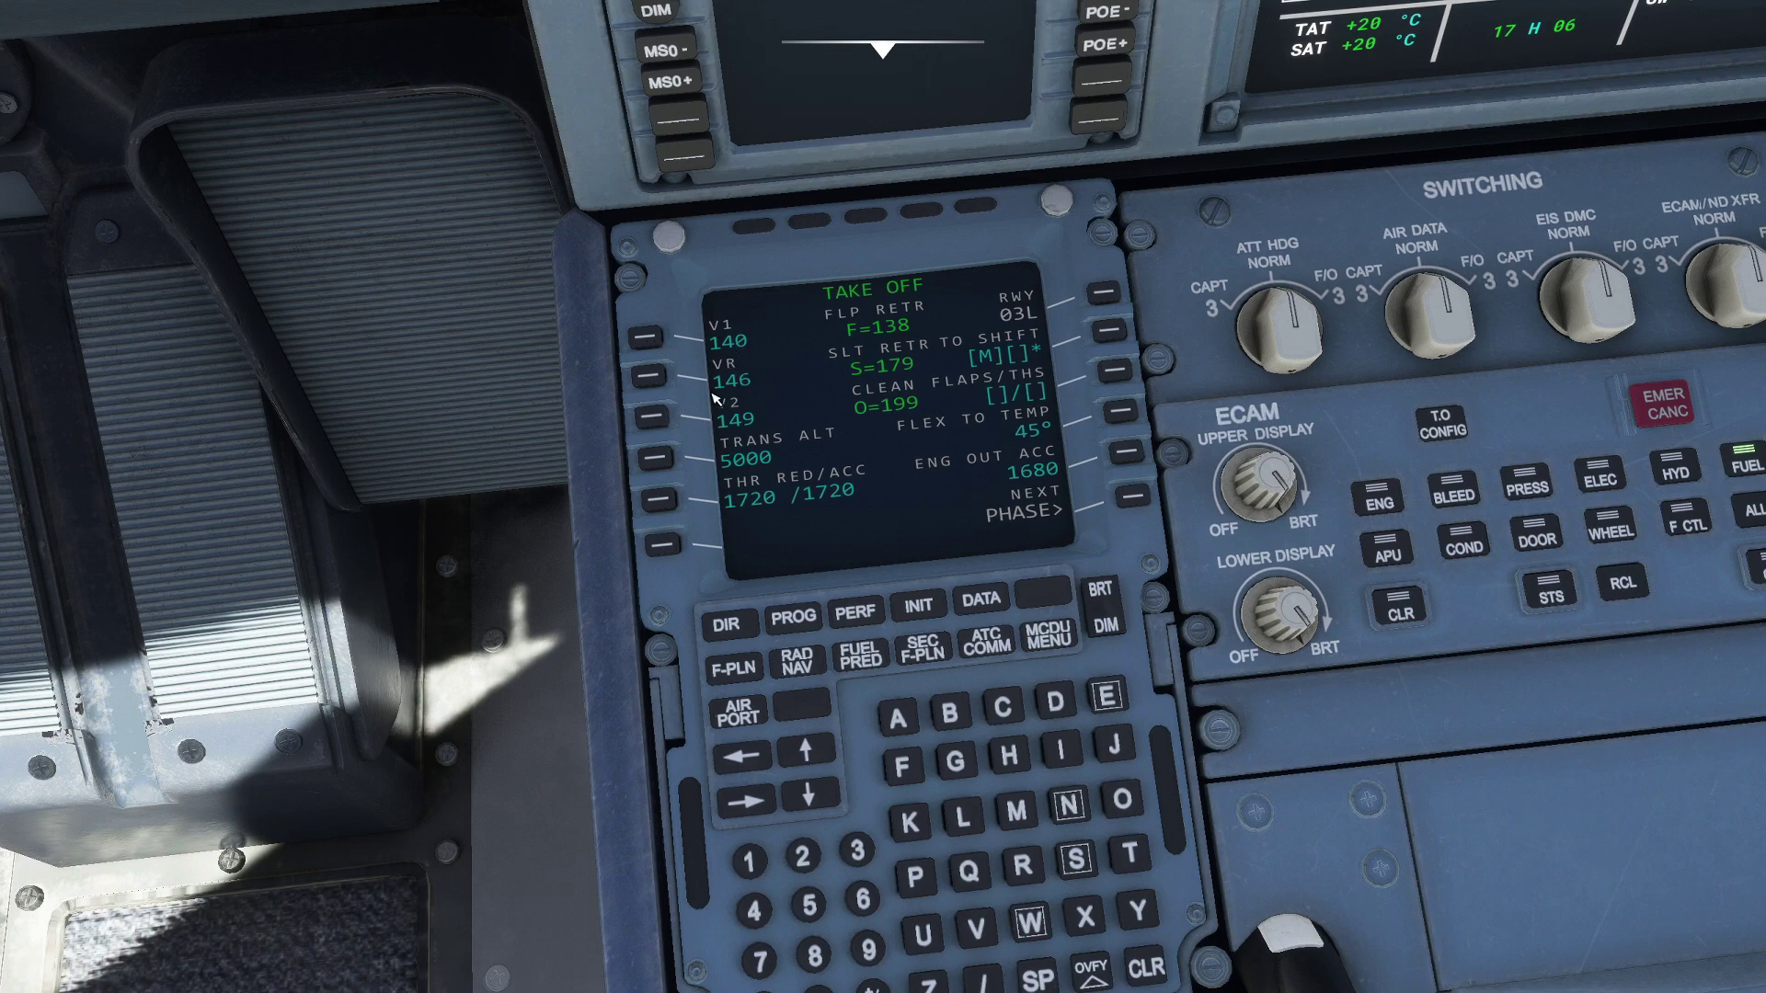
left_click_drag(773, 440, 618, 375)
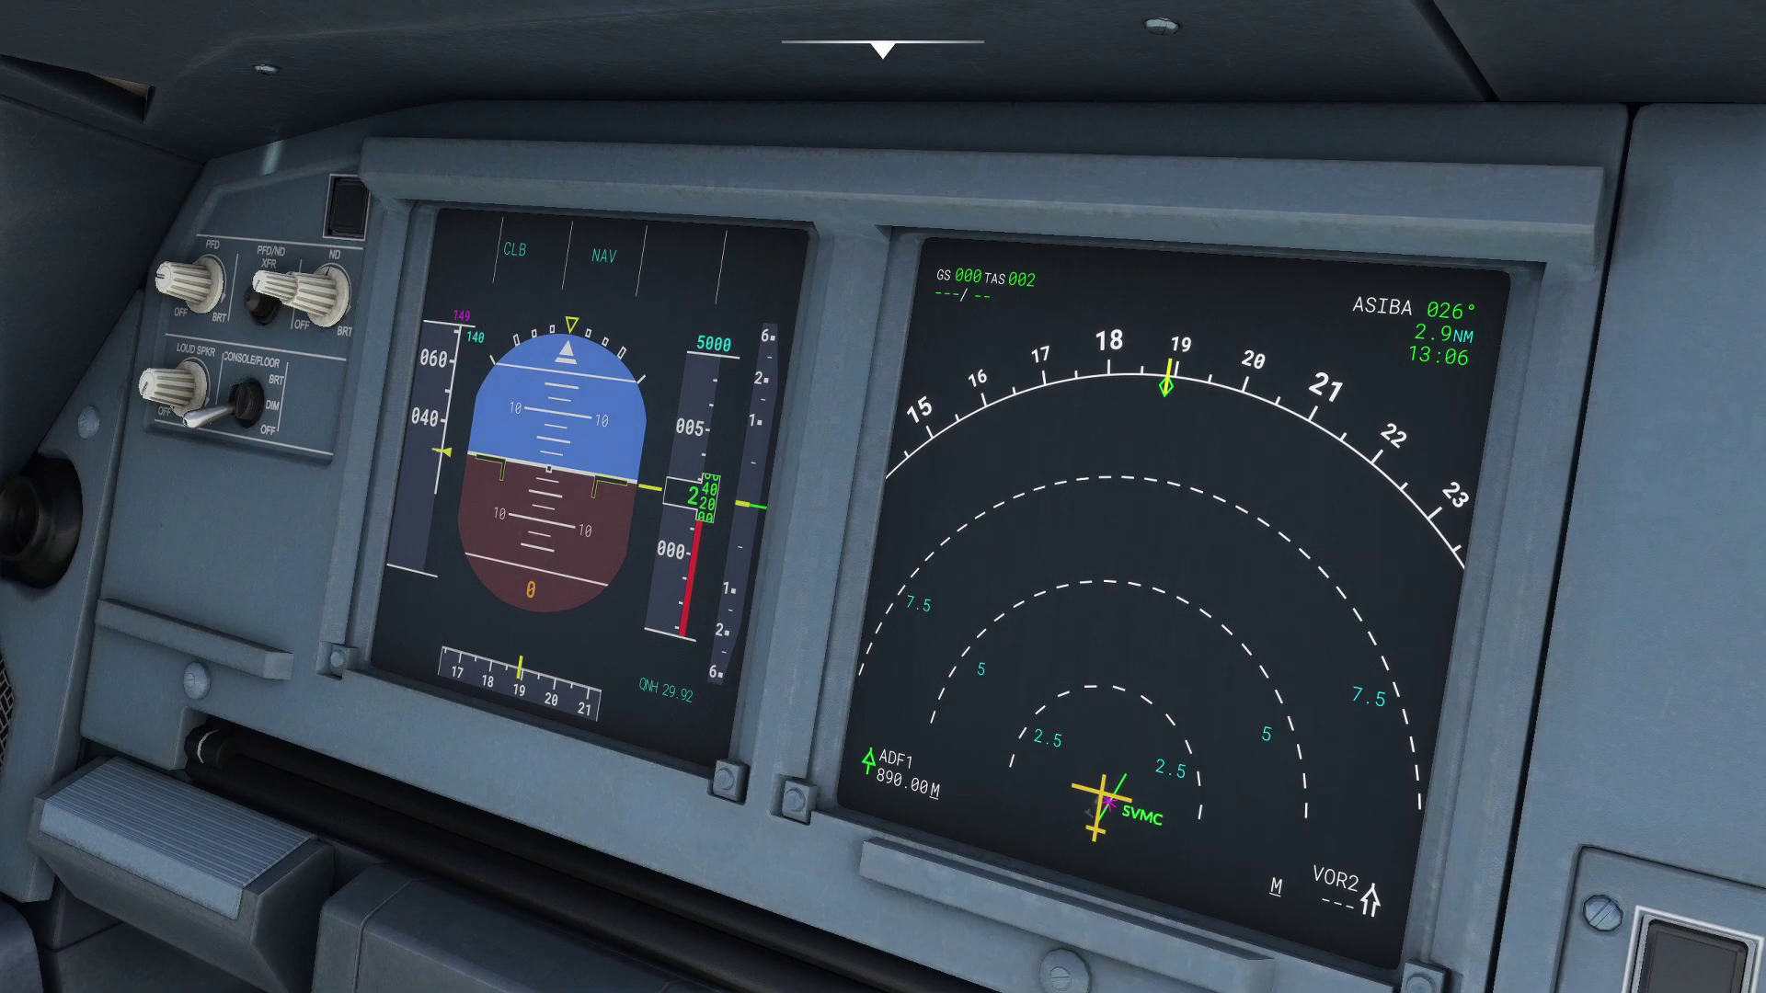
left_click_drag(562, 257, 642, 300)
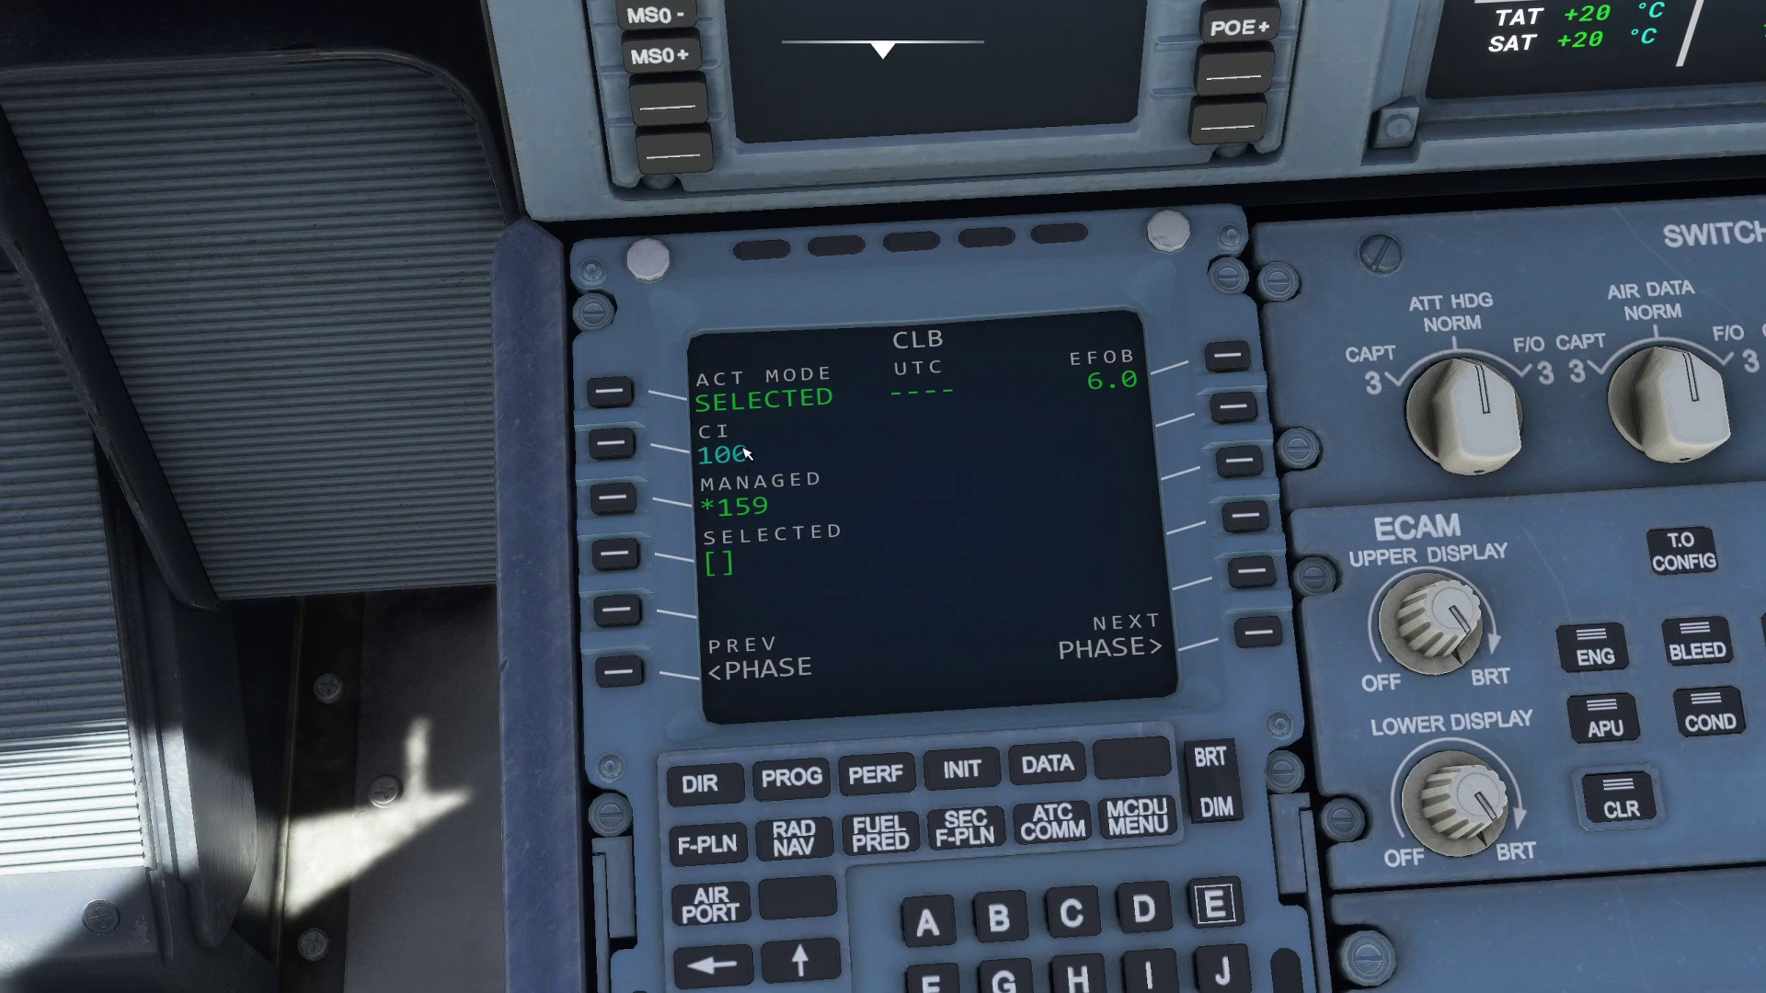
Step: Change the speed mode from selected to managed on the flight control unit for the climb phase
scroll(875, 476, "down", 5)
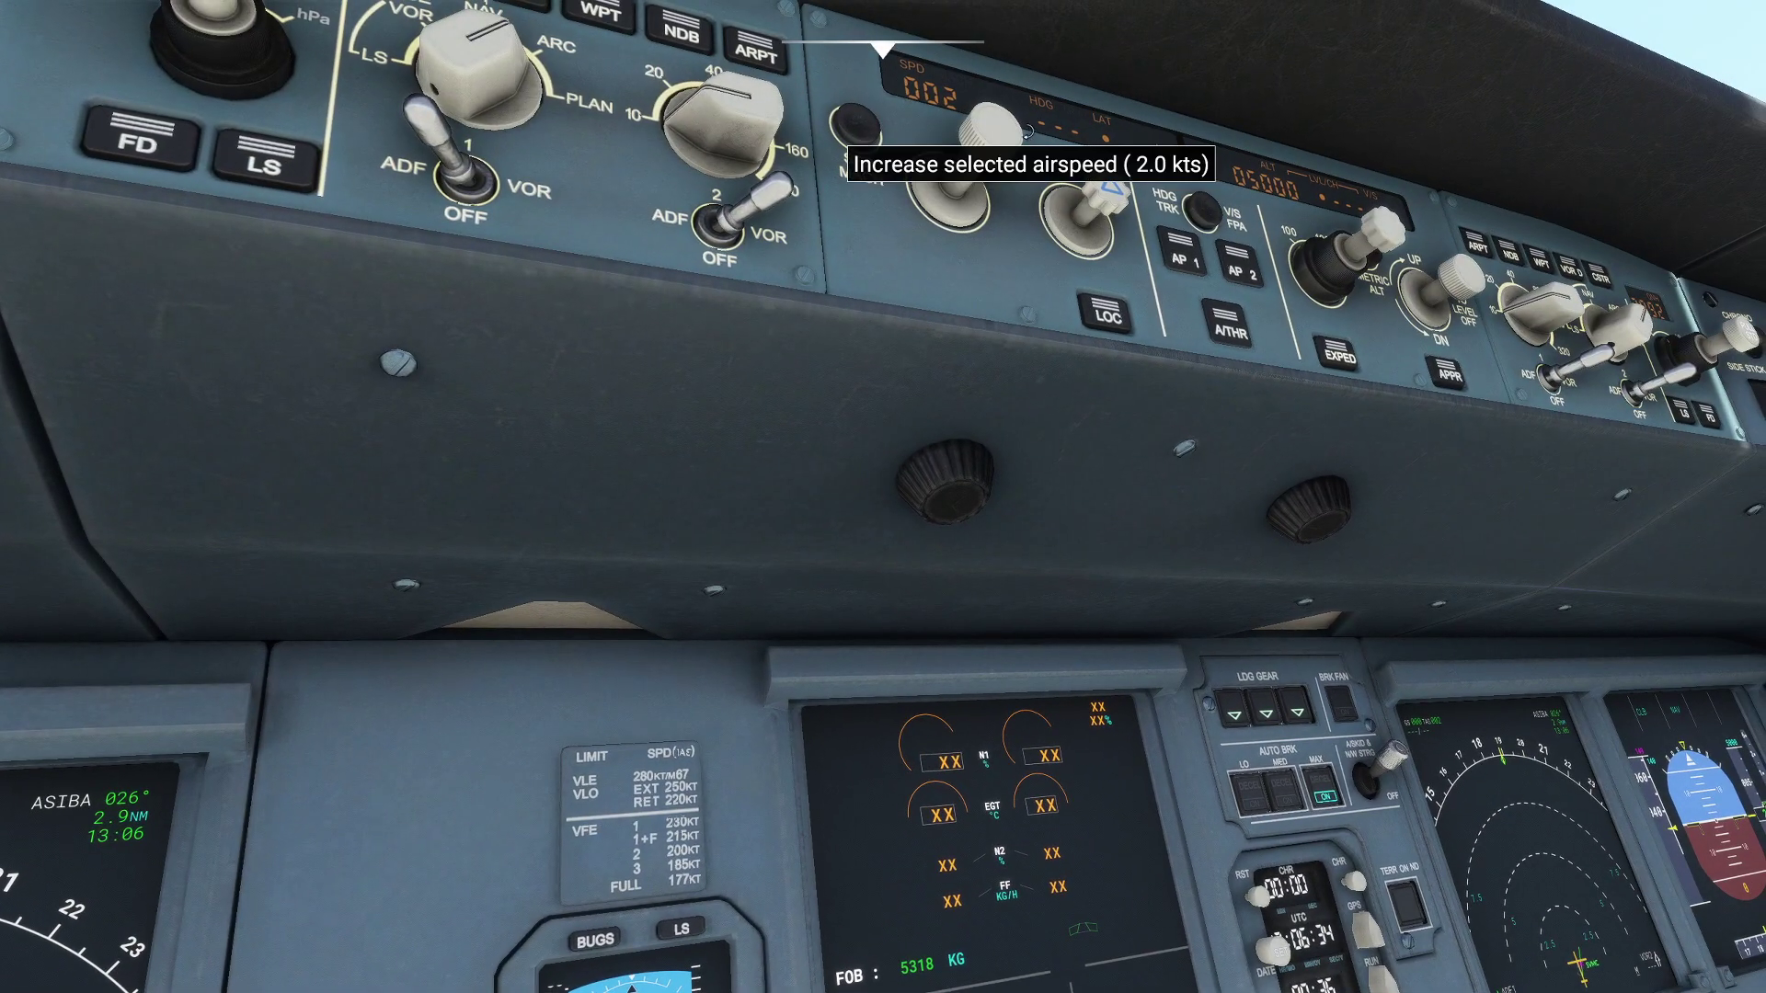
left_click(946, 196)
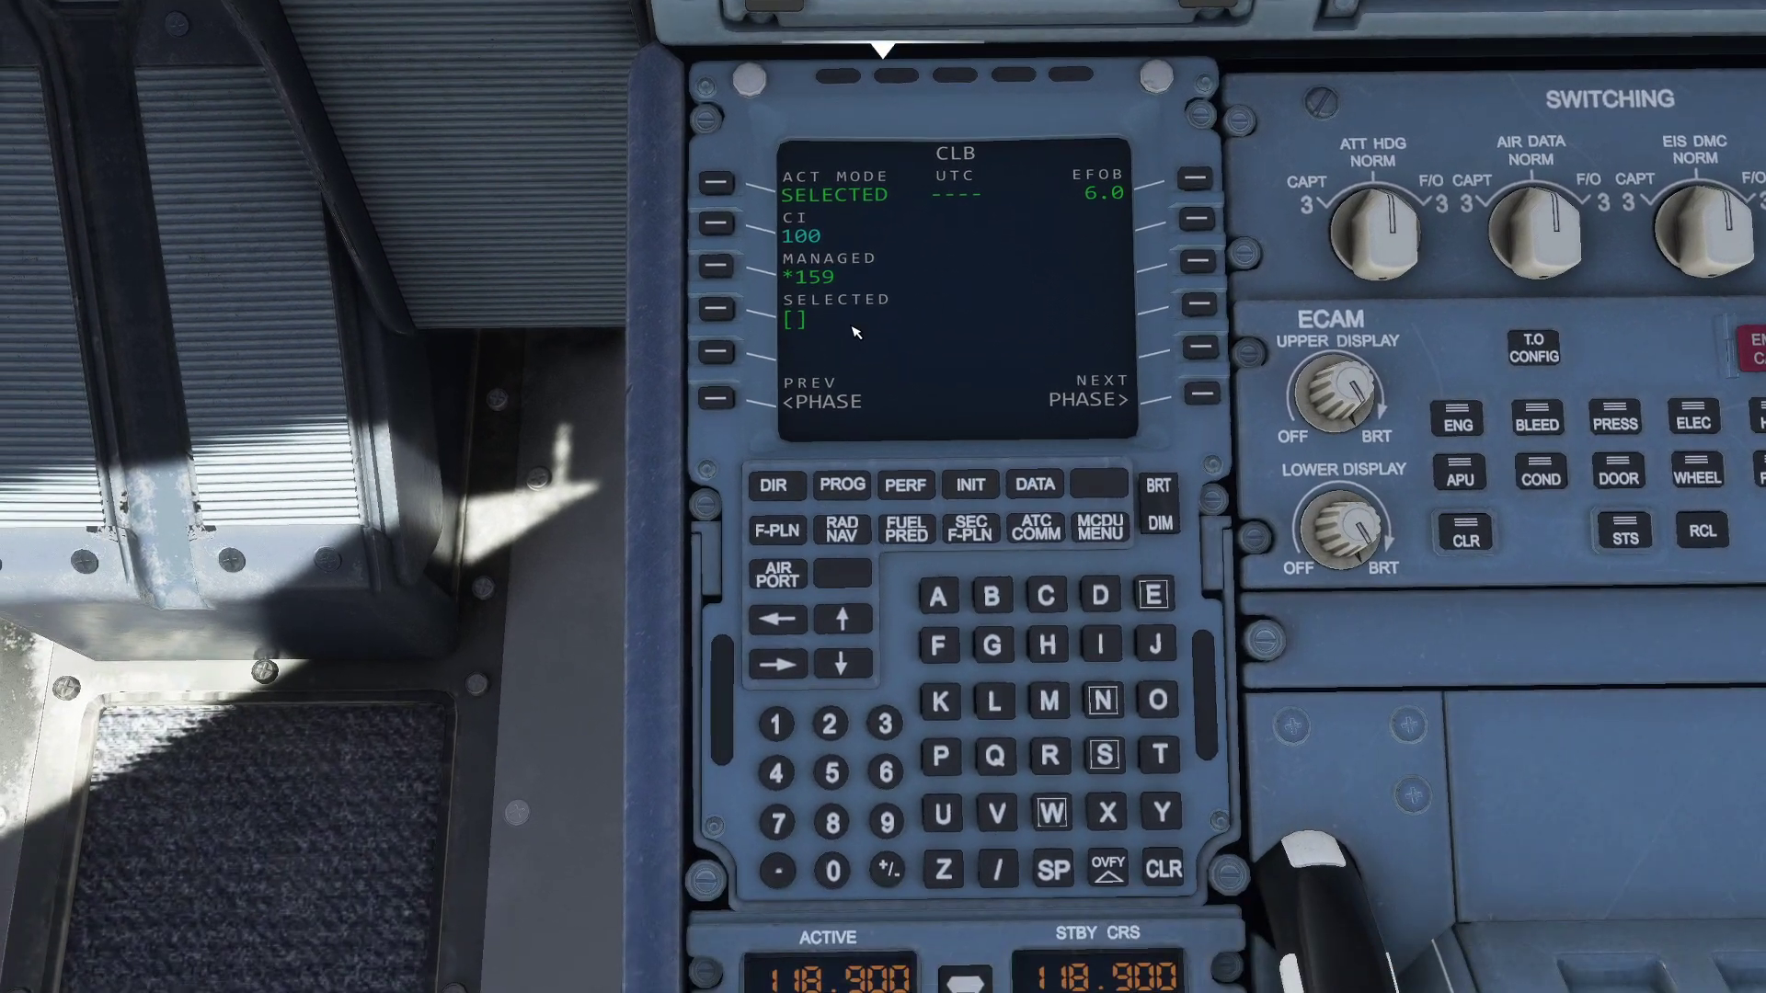
left_click(771, 385)
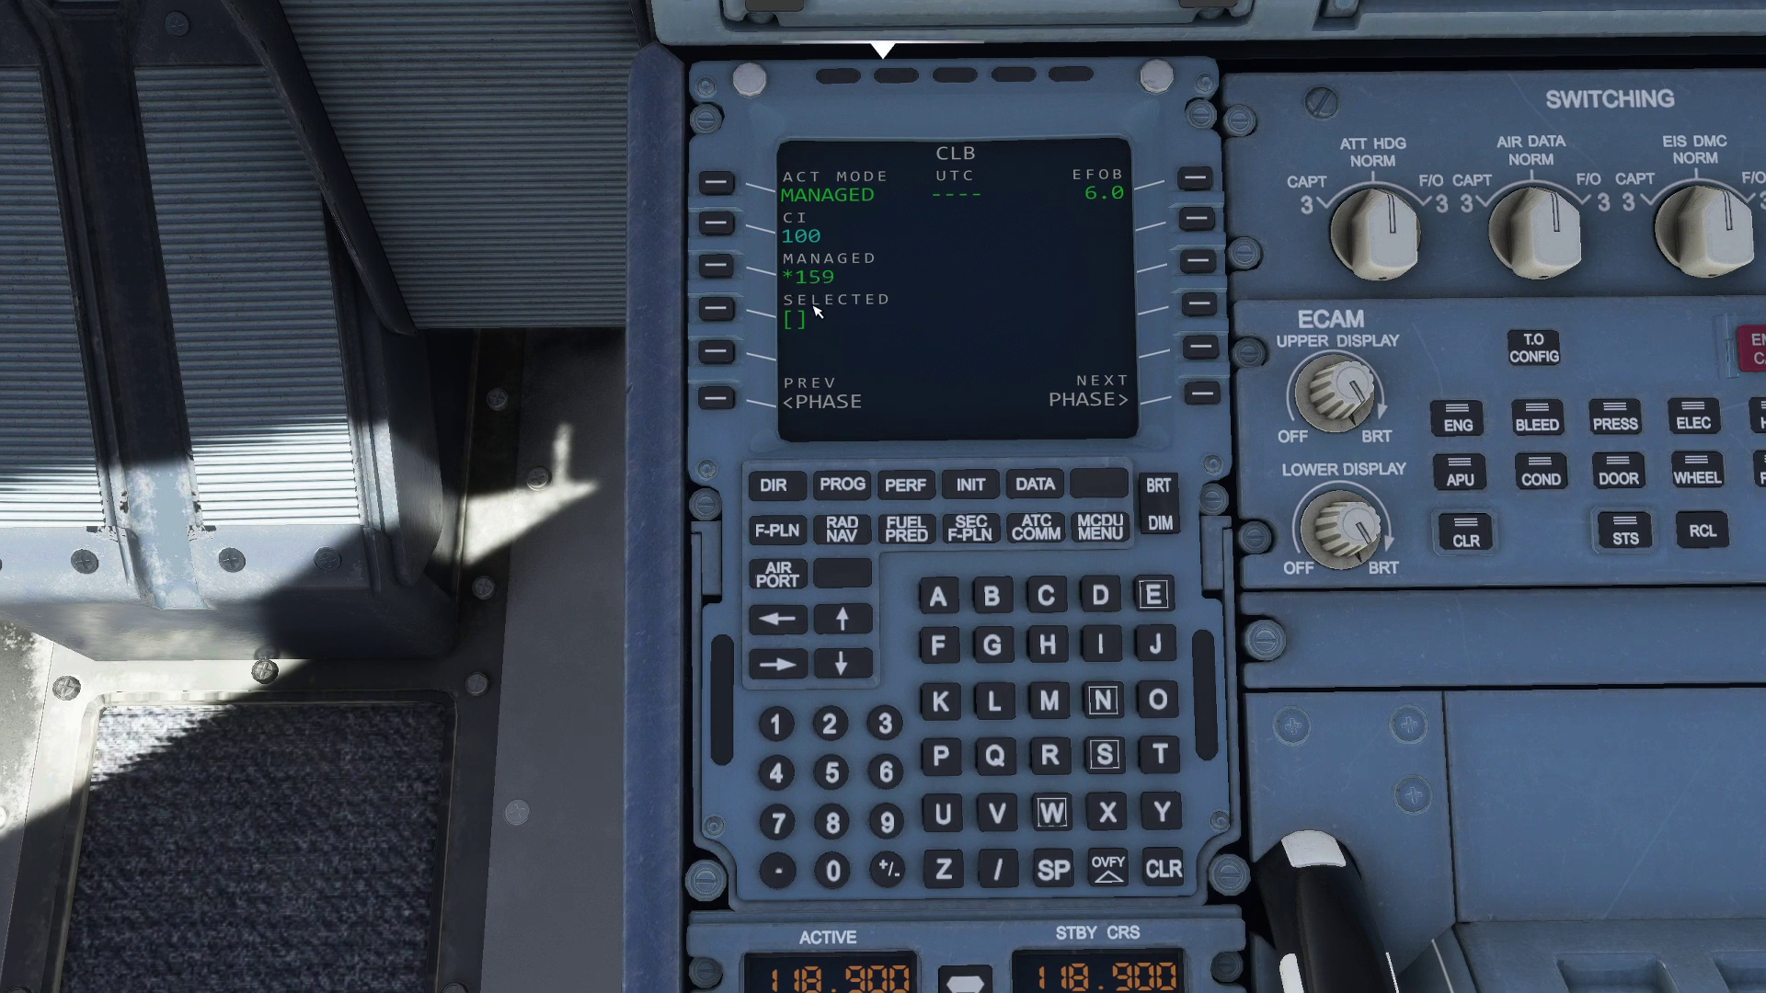
Step: Set the selected climb speed to 300 on the climb performance page
left_click(830, 725)
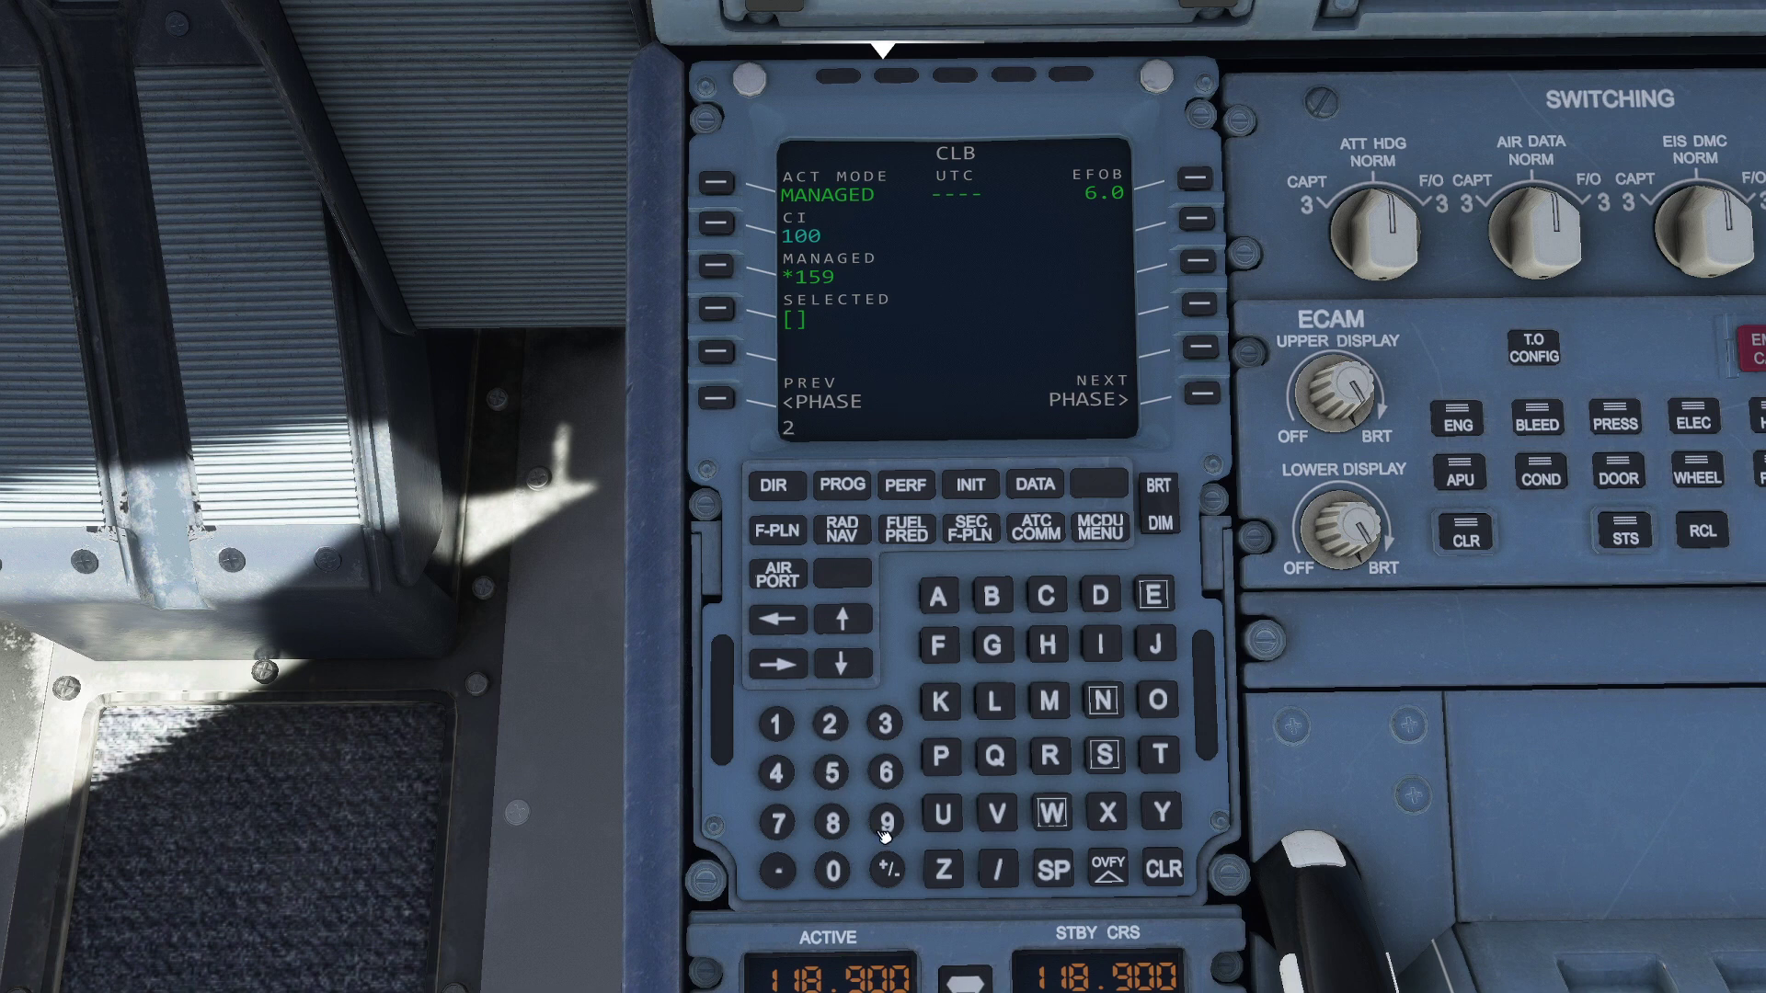
left_click(1164, 870)
left_click(885, 724)
left_click(832, 871)
left_click(832, 871)
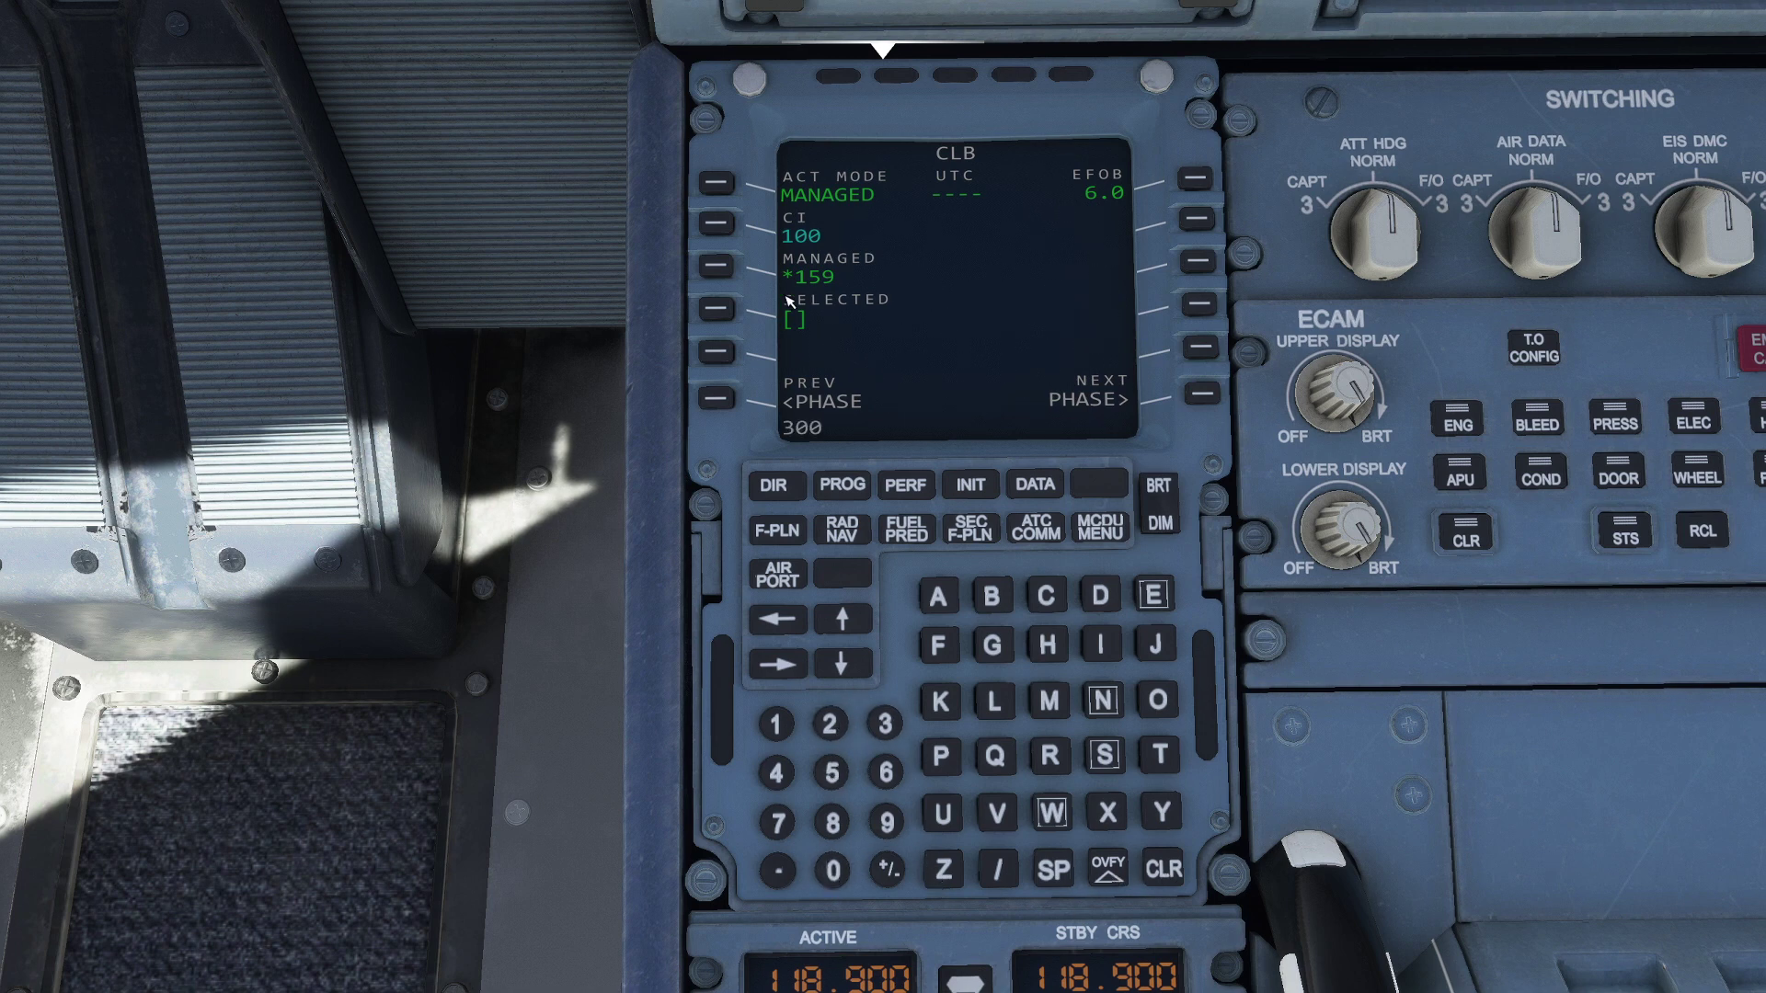
left_click(716, 309)
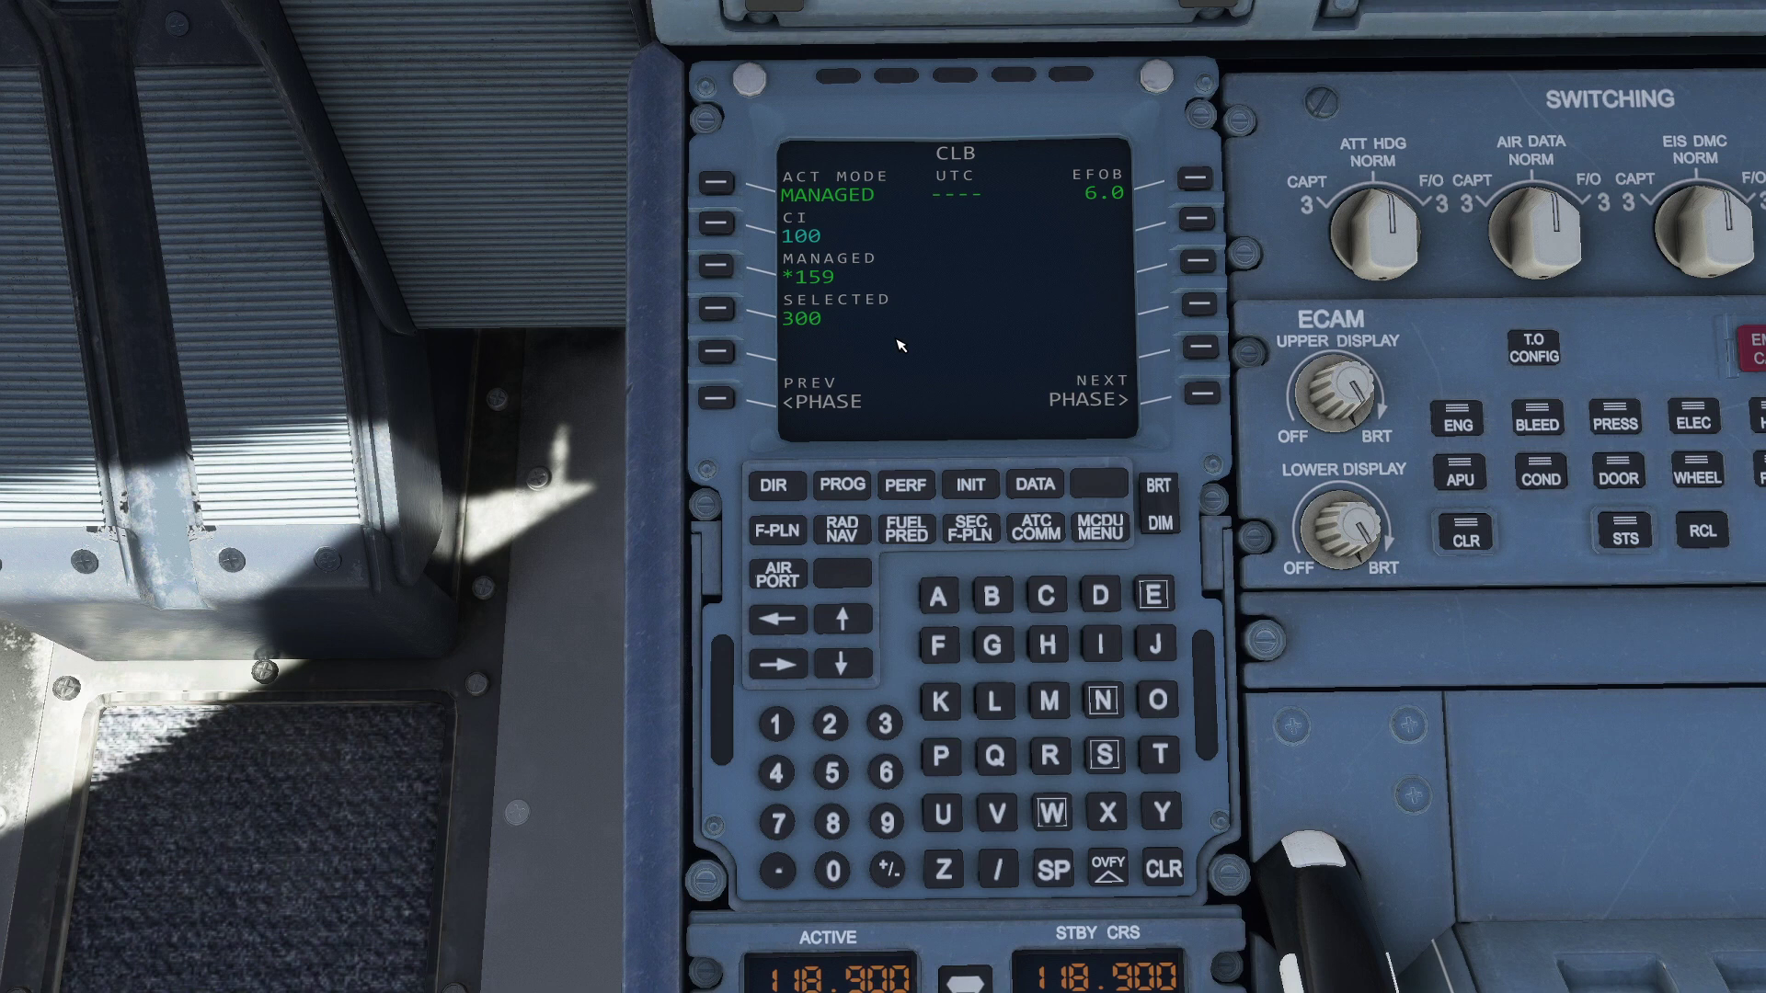
Step: Advance to the approach performance page, set the destination temperature to 20°, and open the progress page
left_click(1201, 396)
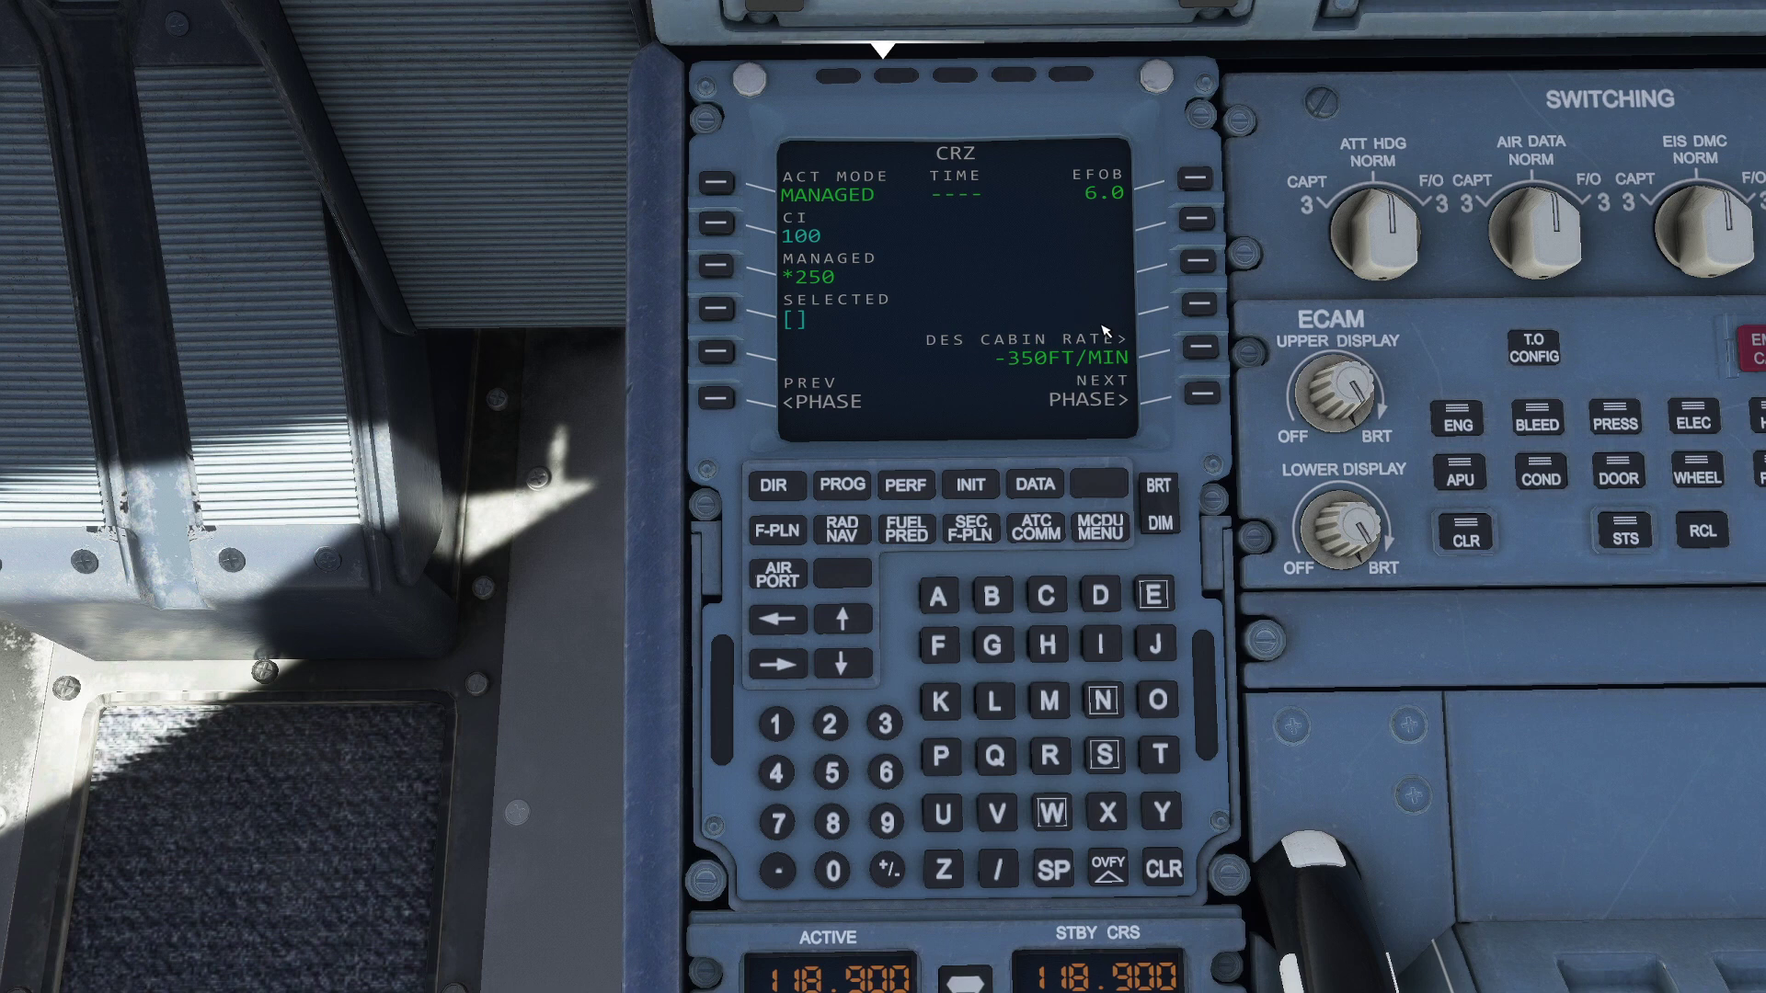
left_click(1197, 399)
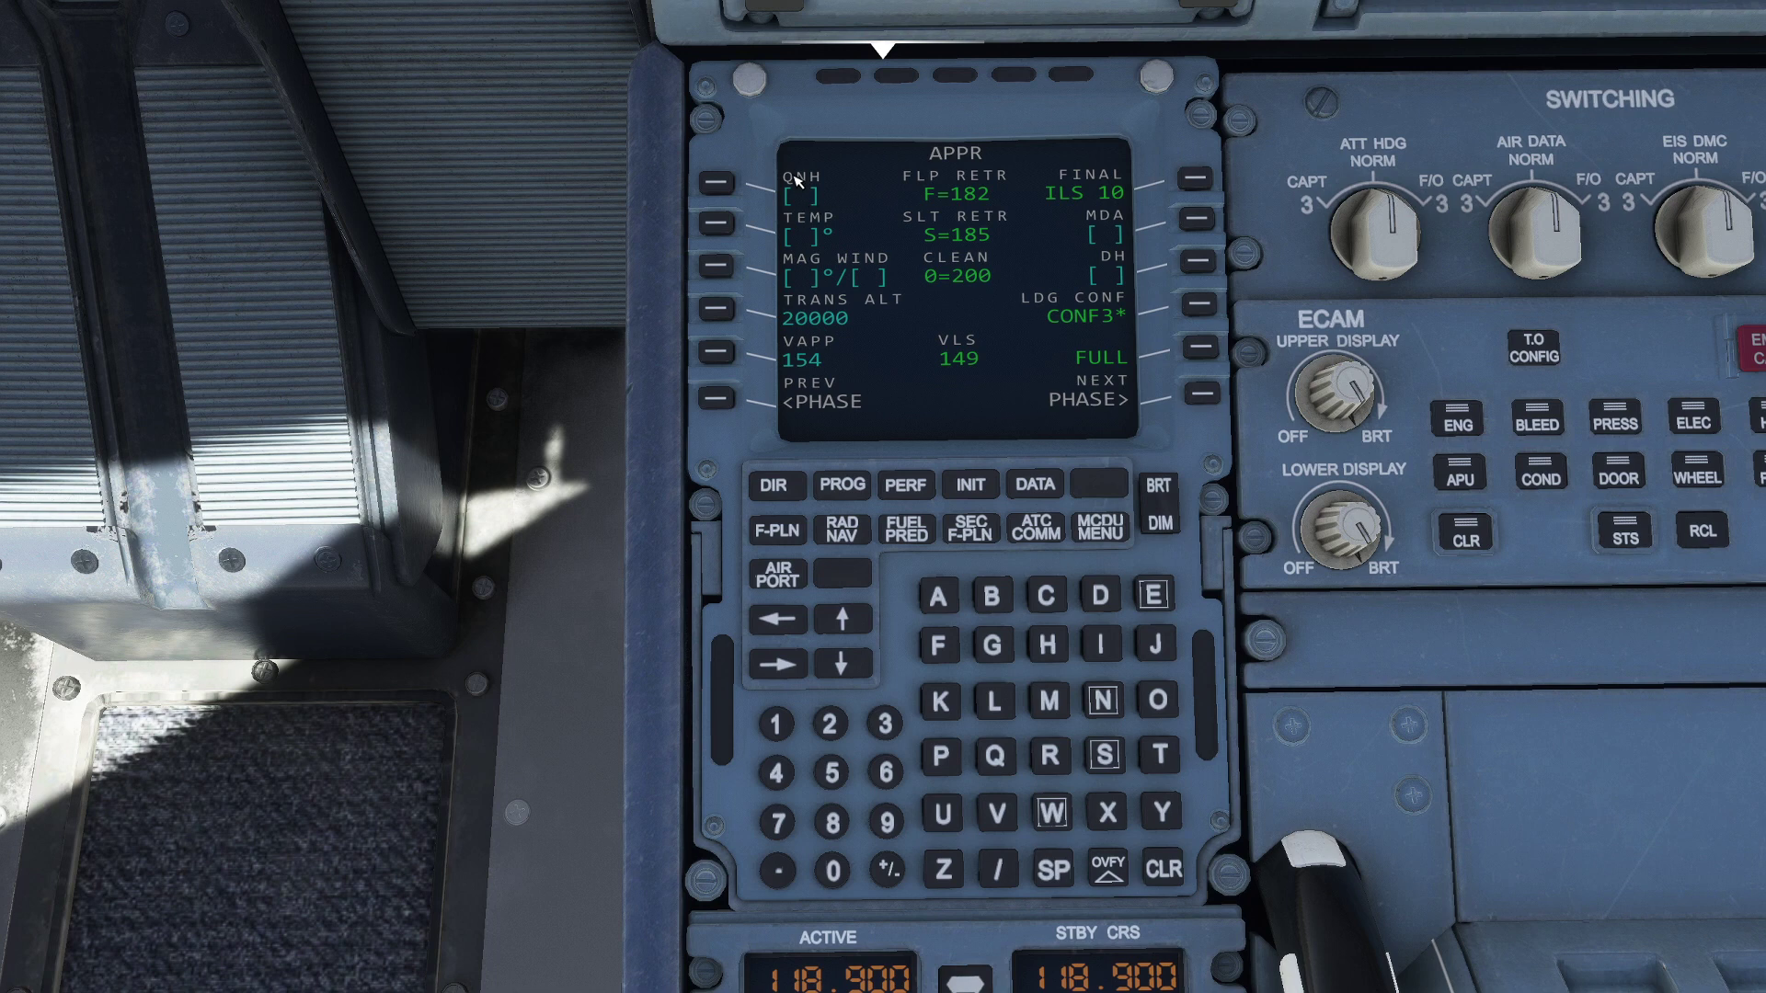
left_click(831, 725)
left_click(835, 865)
left_click(728, 219)
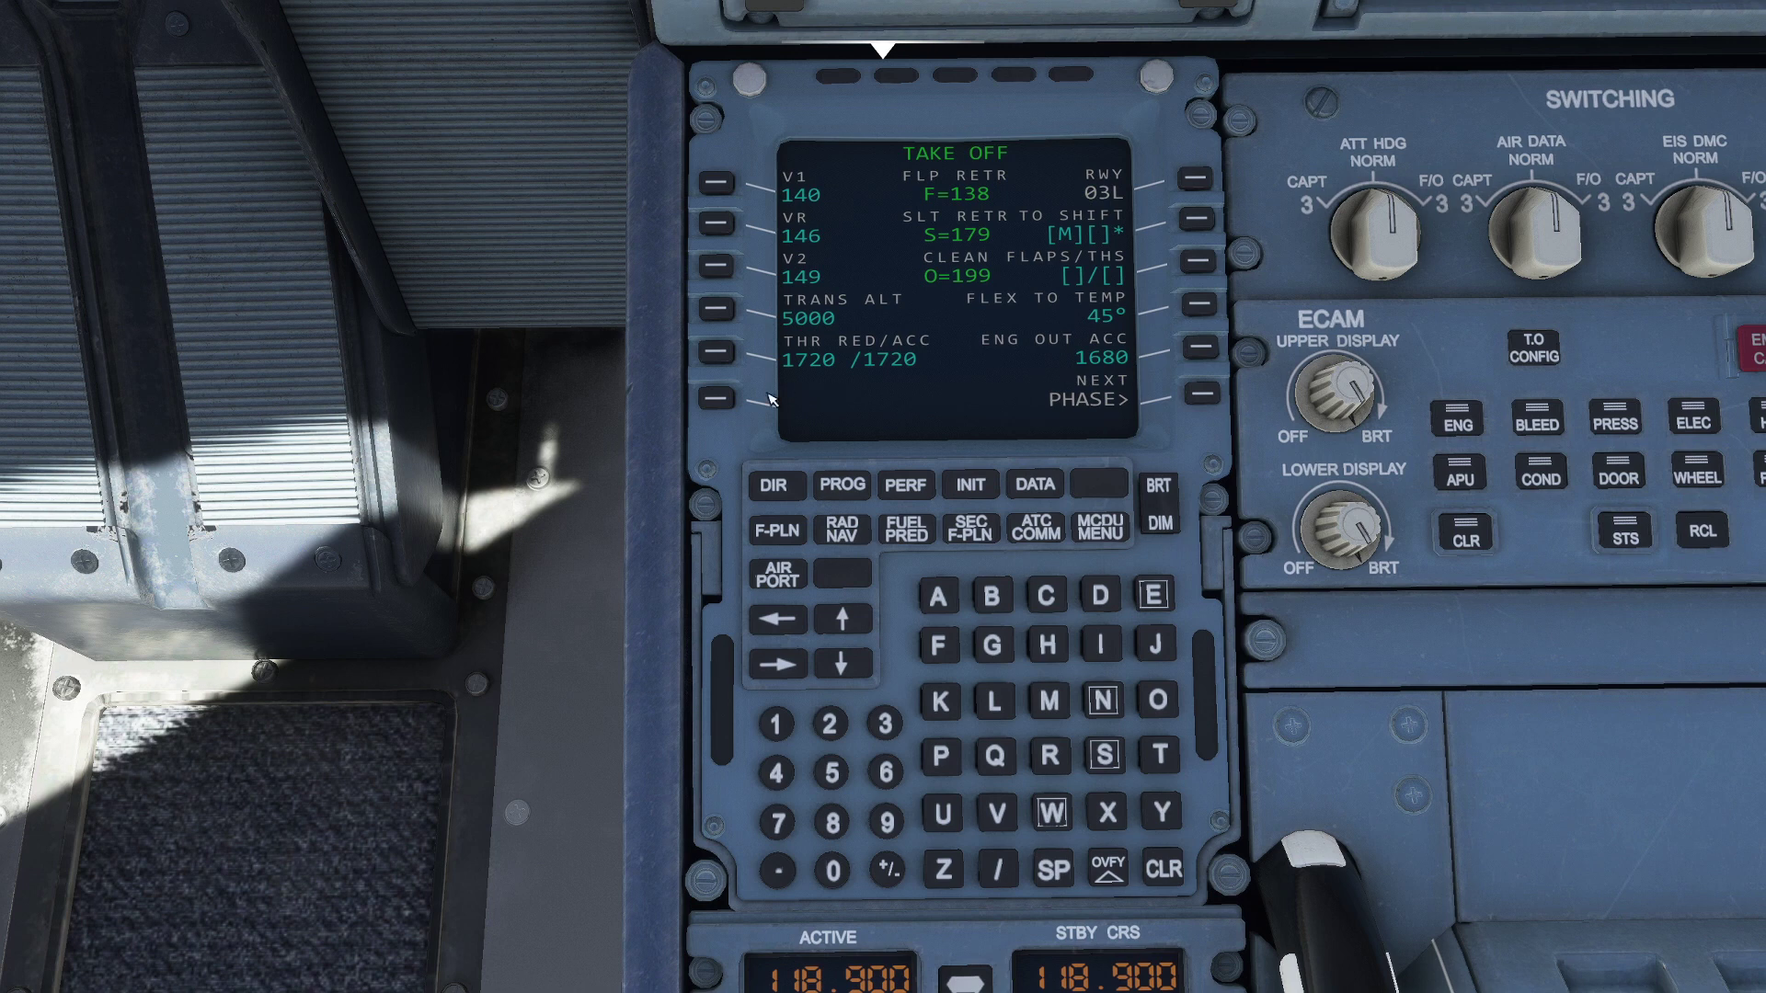
left_click(846, 483)
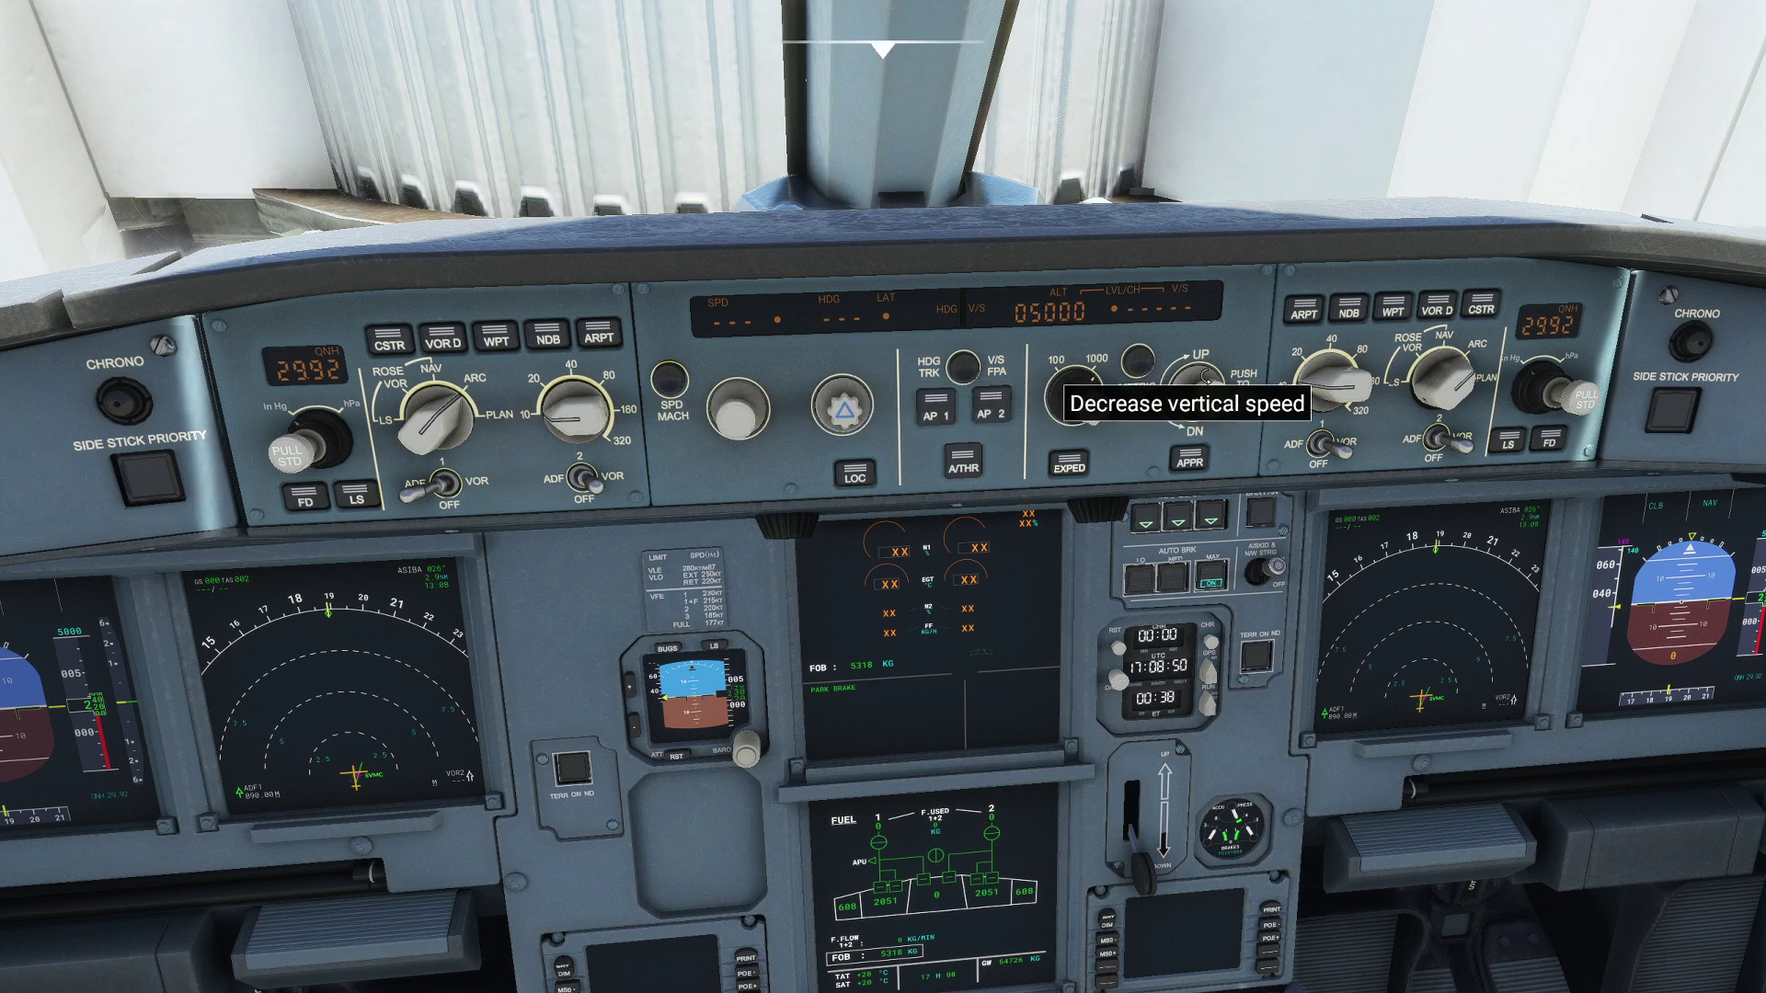
Step: Try engaging vertical speed mode on the flight control unit, and return to the managed altitude mode
left_click(1199, 396)
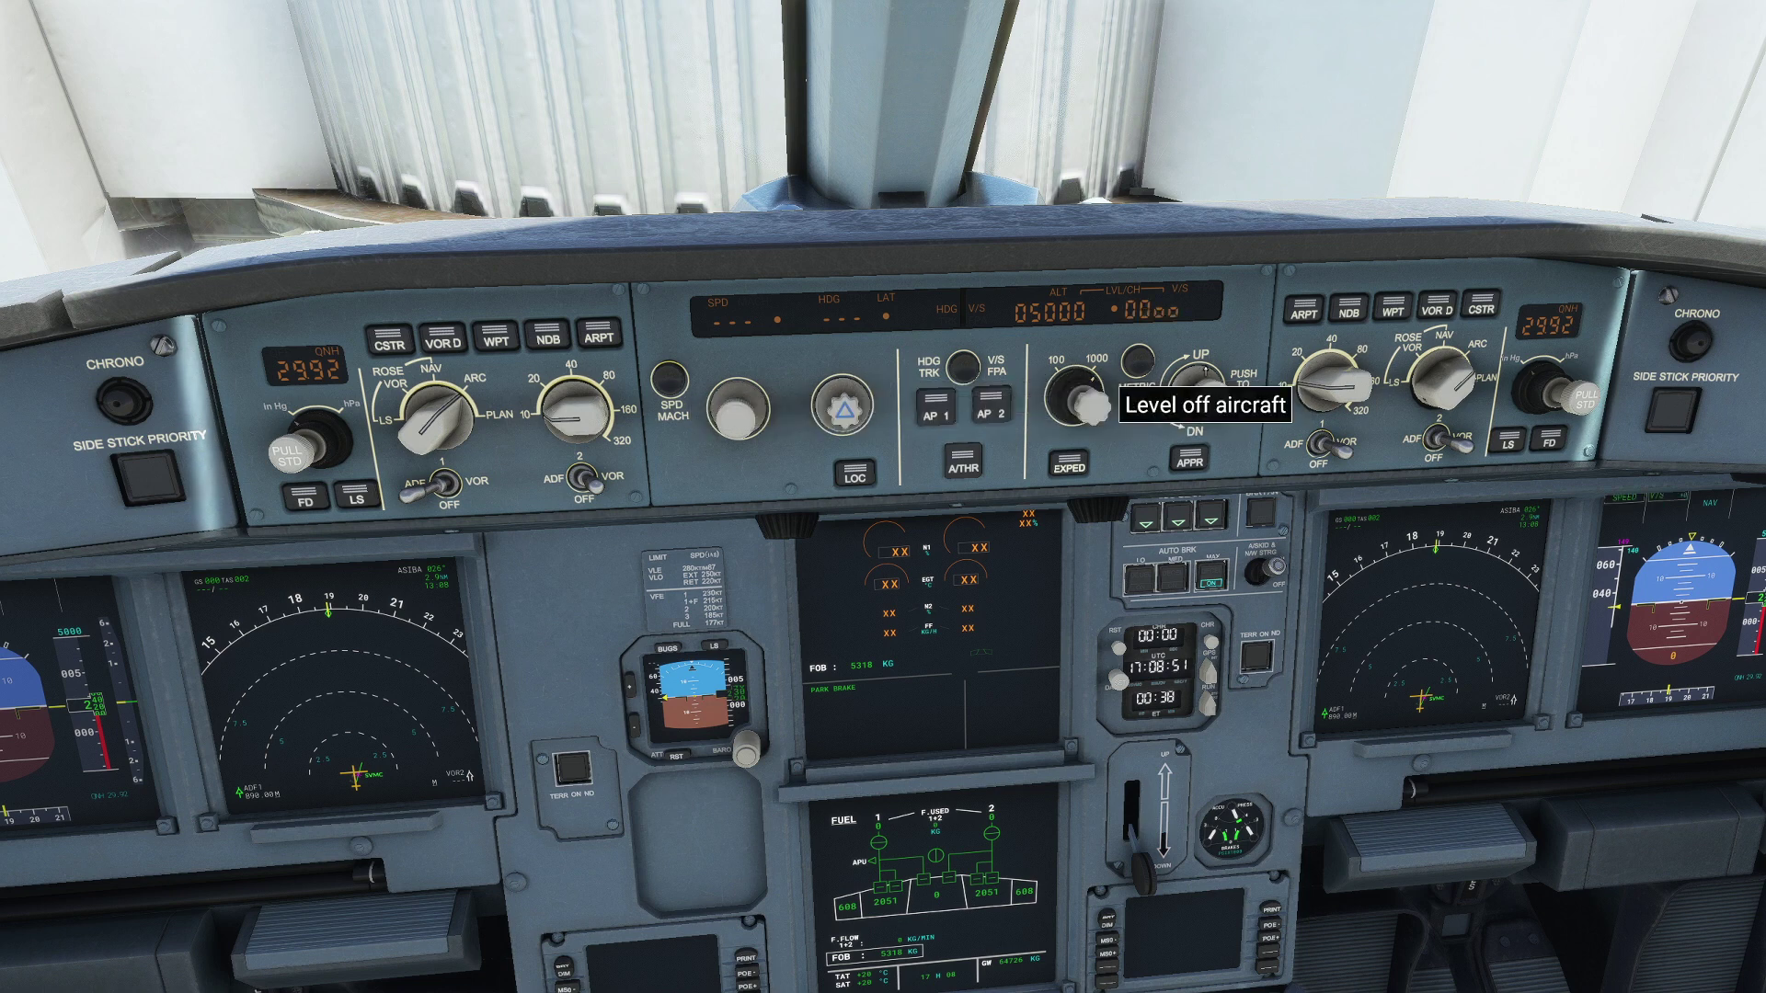
left_click(1201, 430)
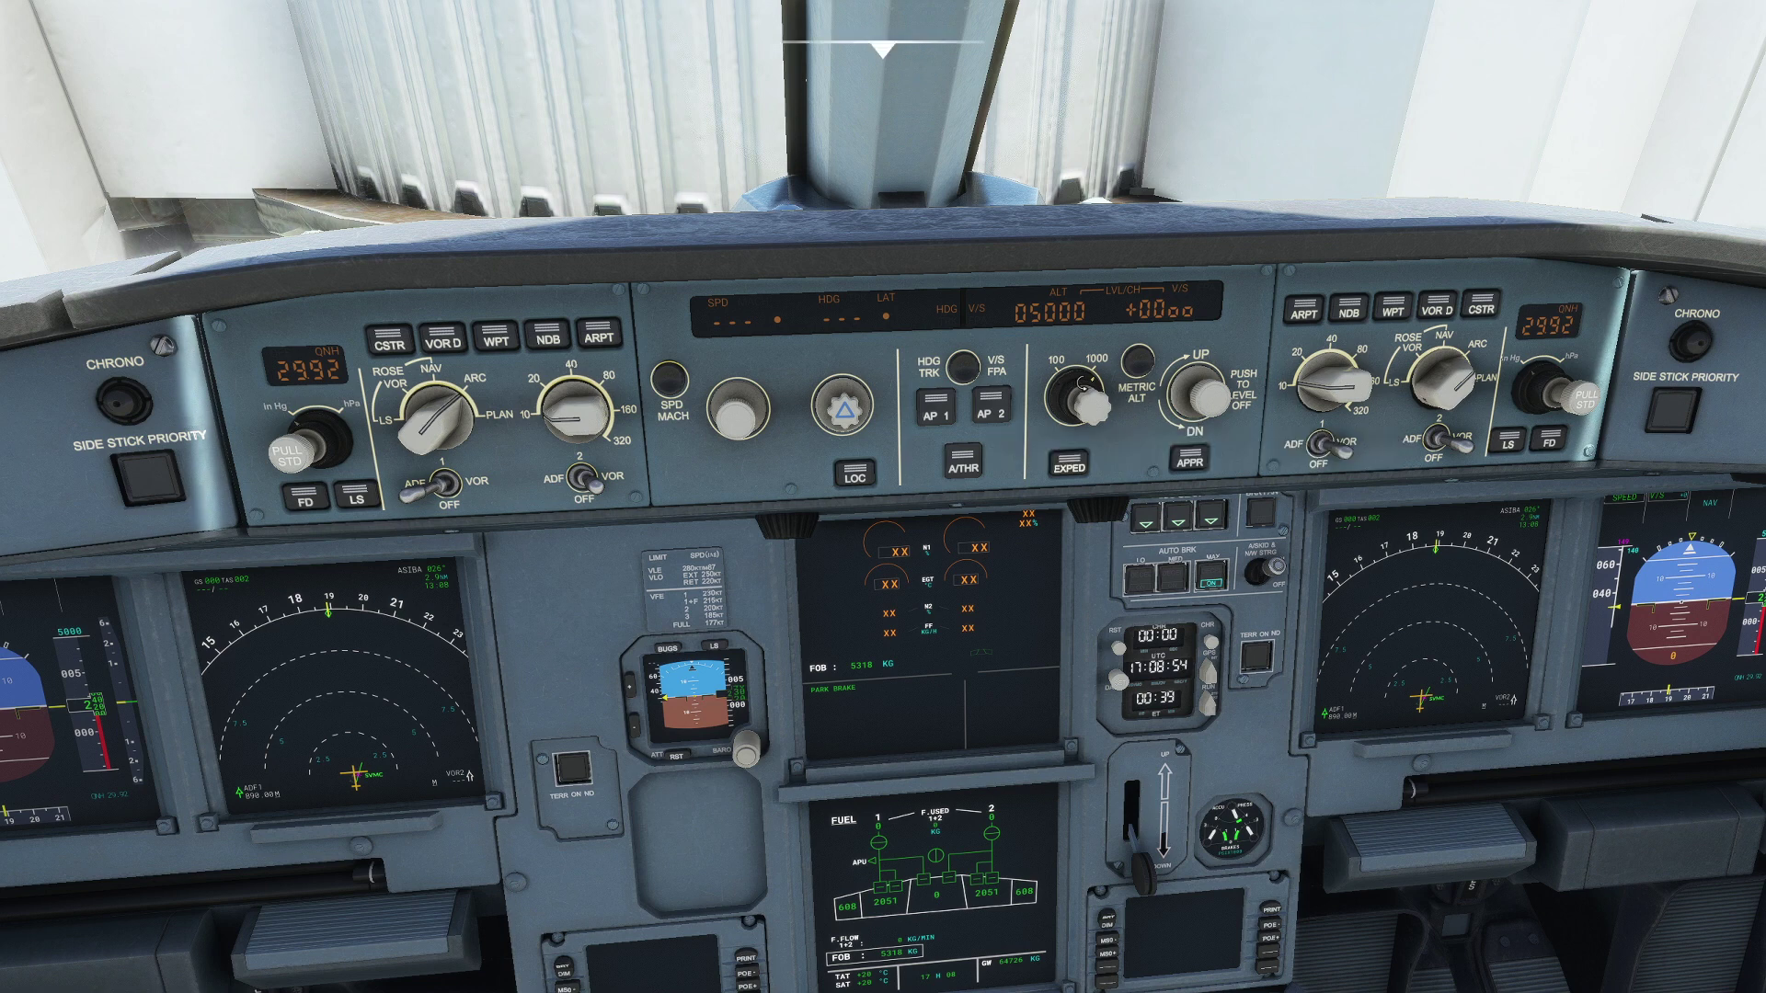
left_click(1087, 396)
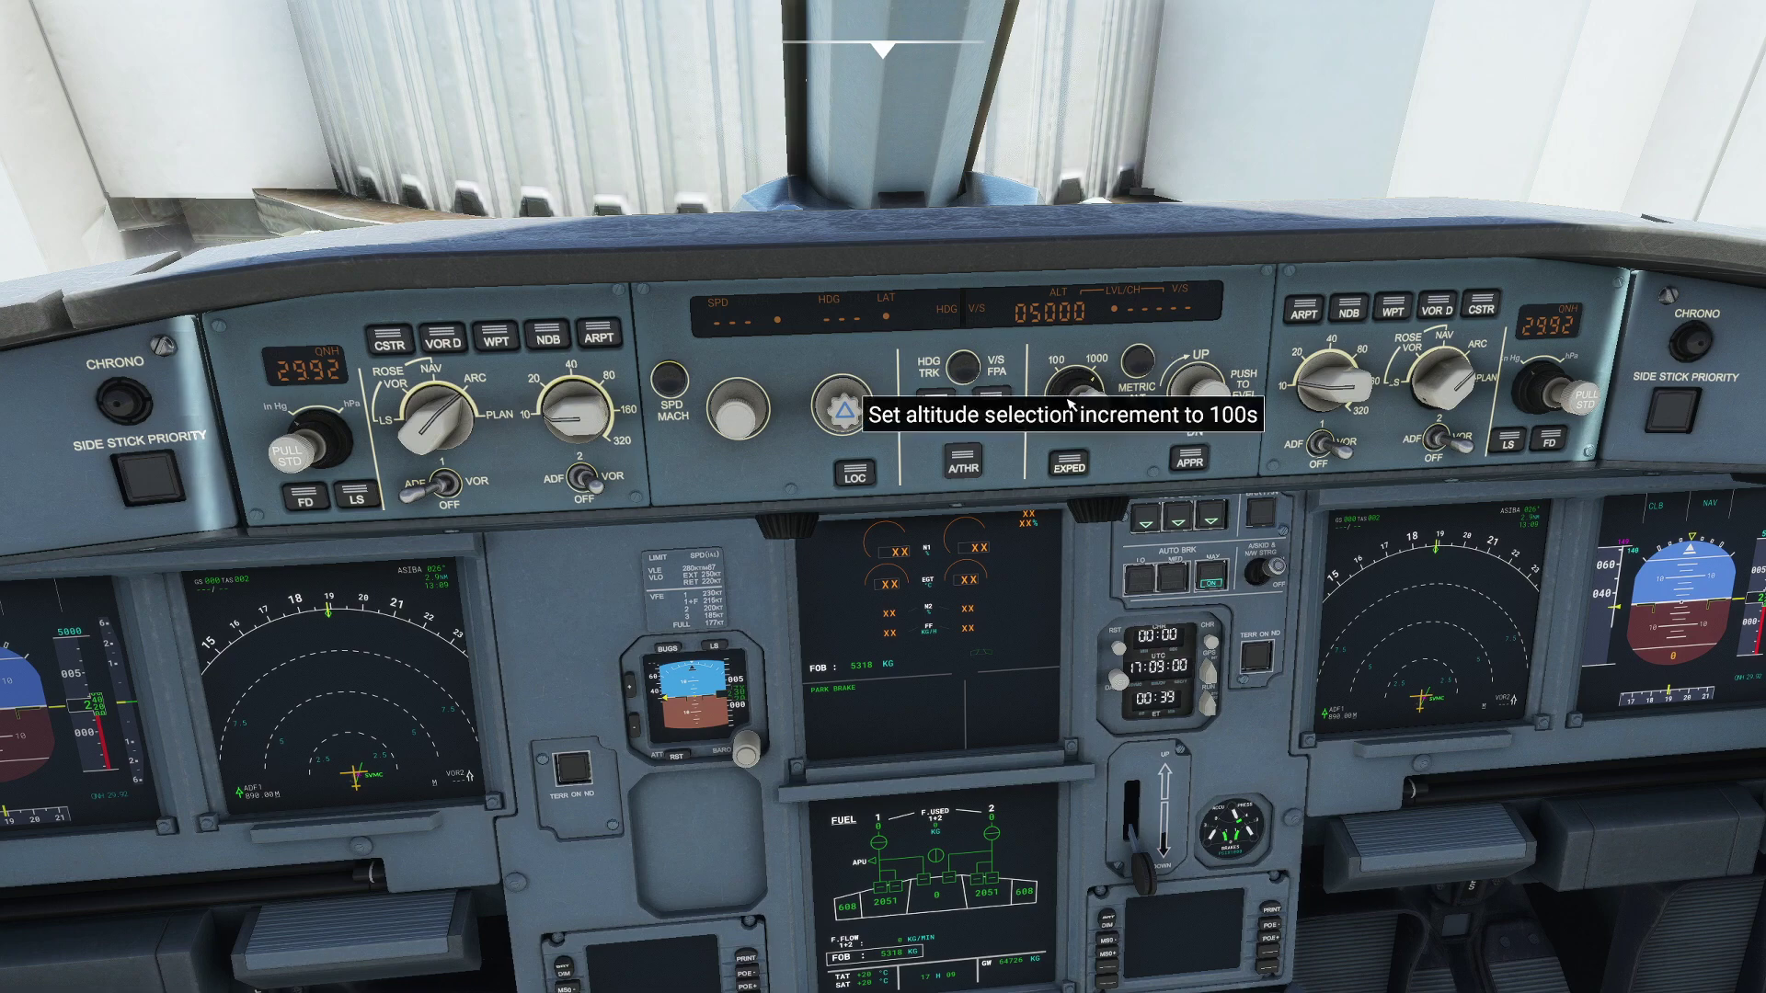
Step: Set the selected altitude to 23000 ft on the flight control unit
scroll(1058, 391, "up", 1)
scroll(1058, 392, "up", 3)
scroll(1060, 391, "down", 1)
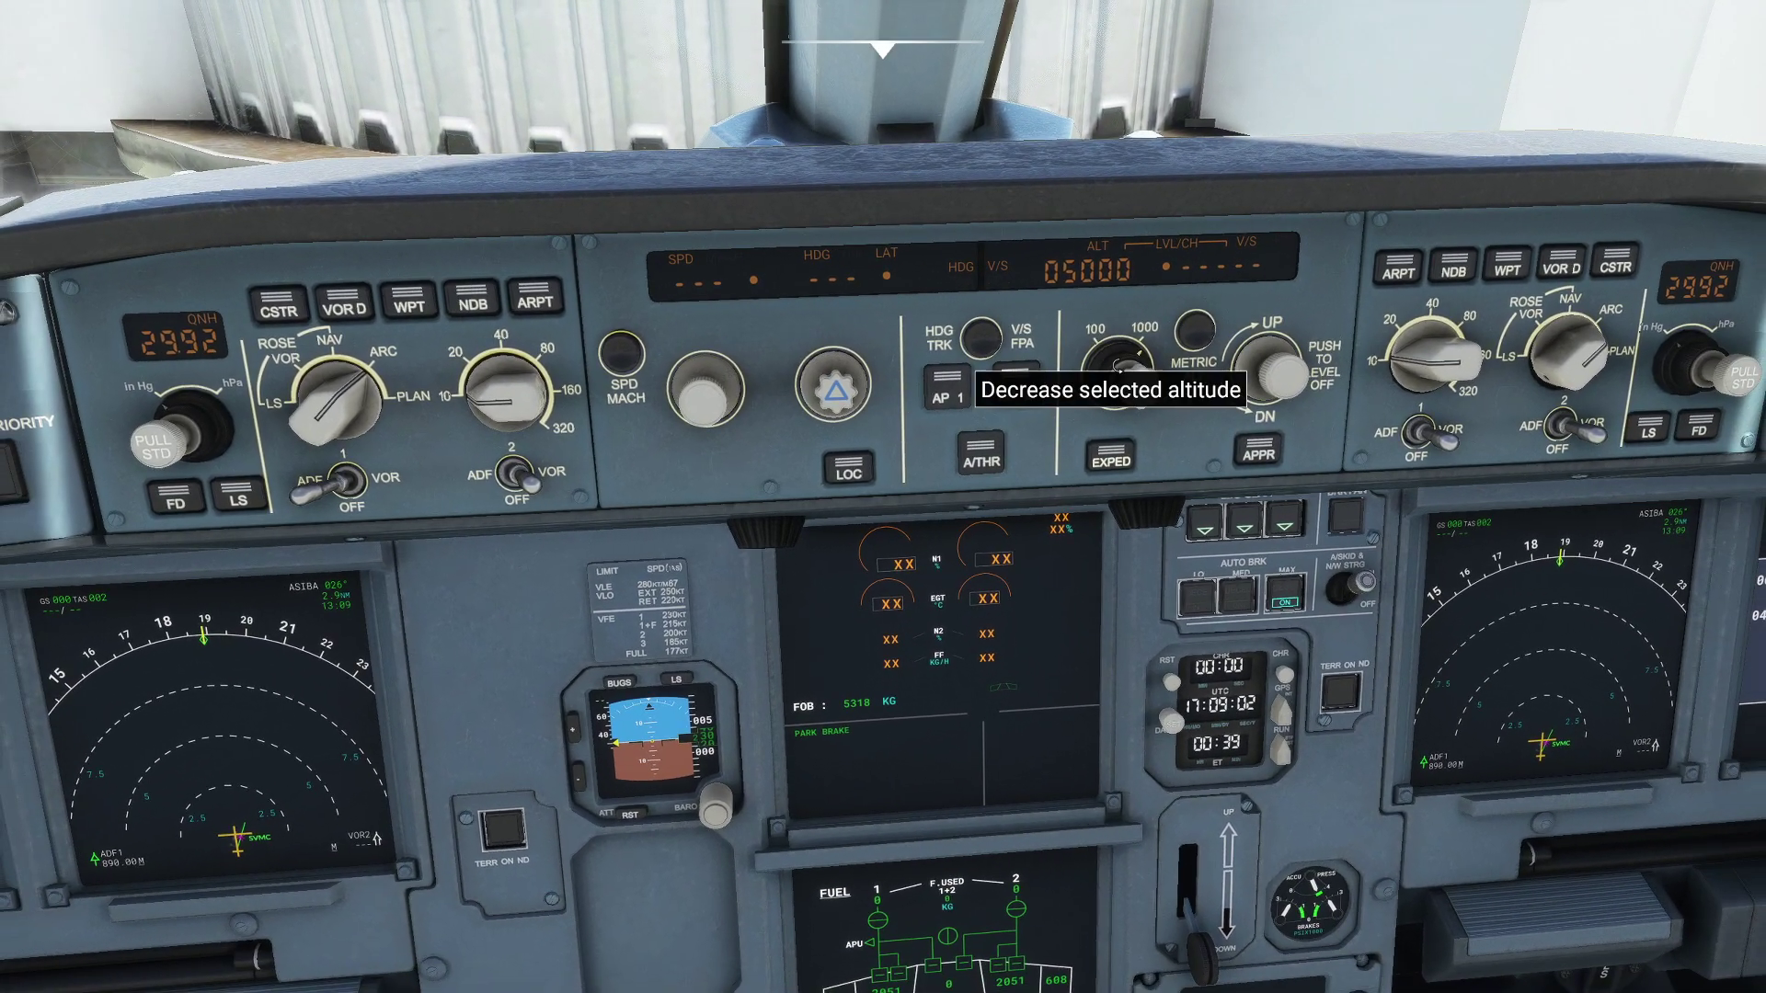
left_click(1115, 357)
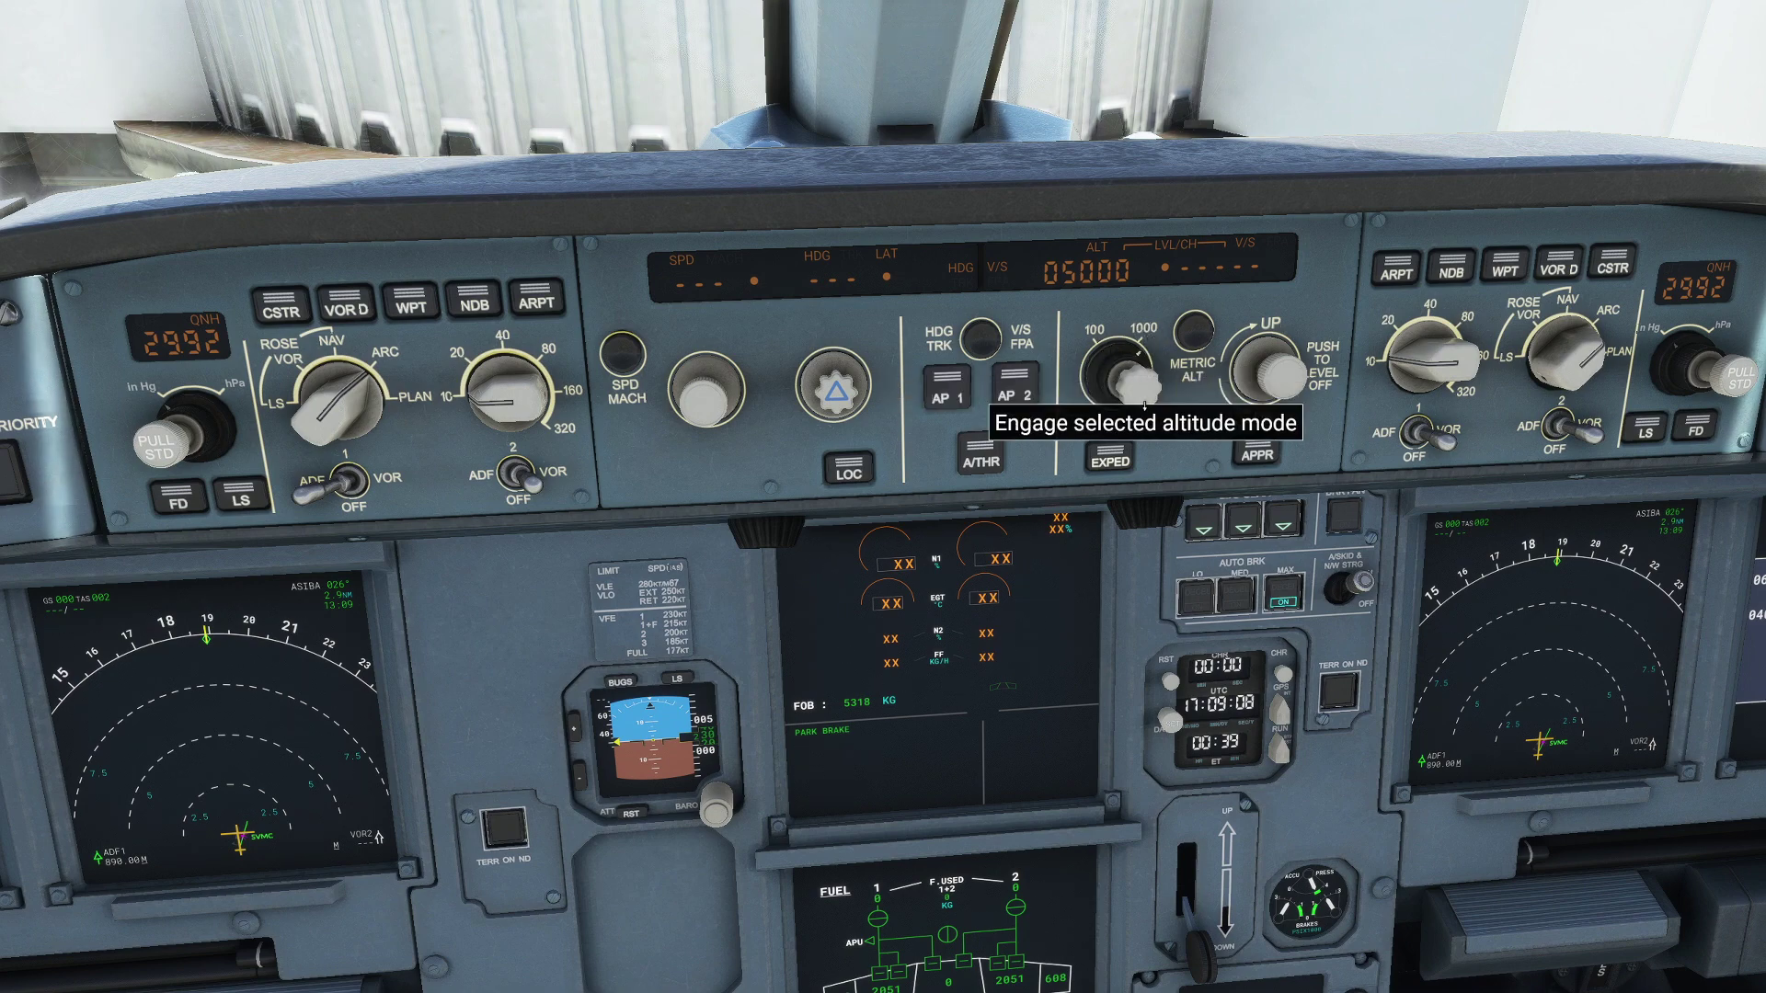
scroll(1141, 403, "up", 8)
scroll(1141, 403, "up", 9)
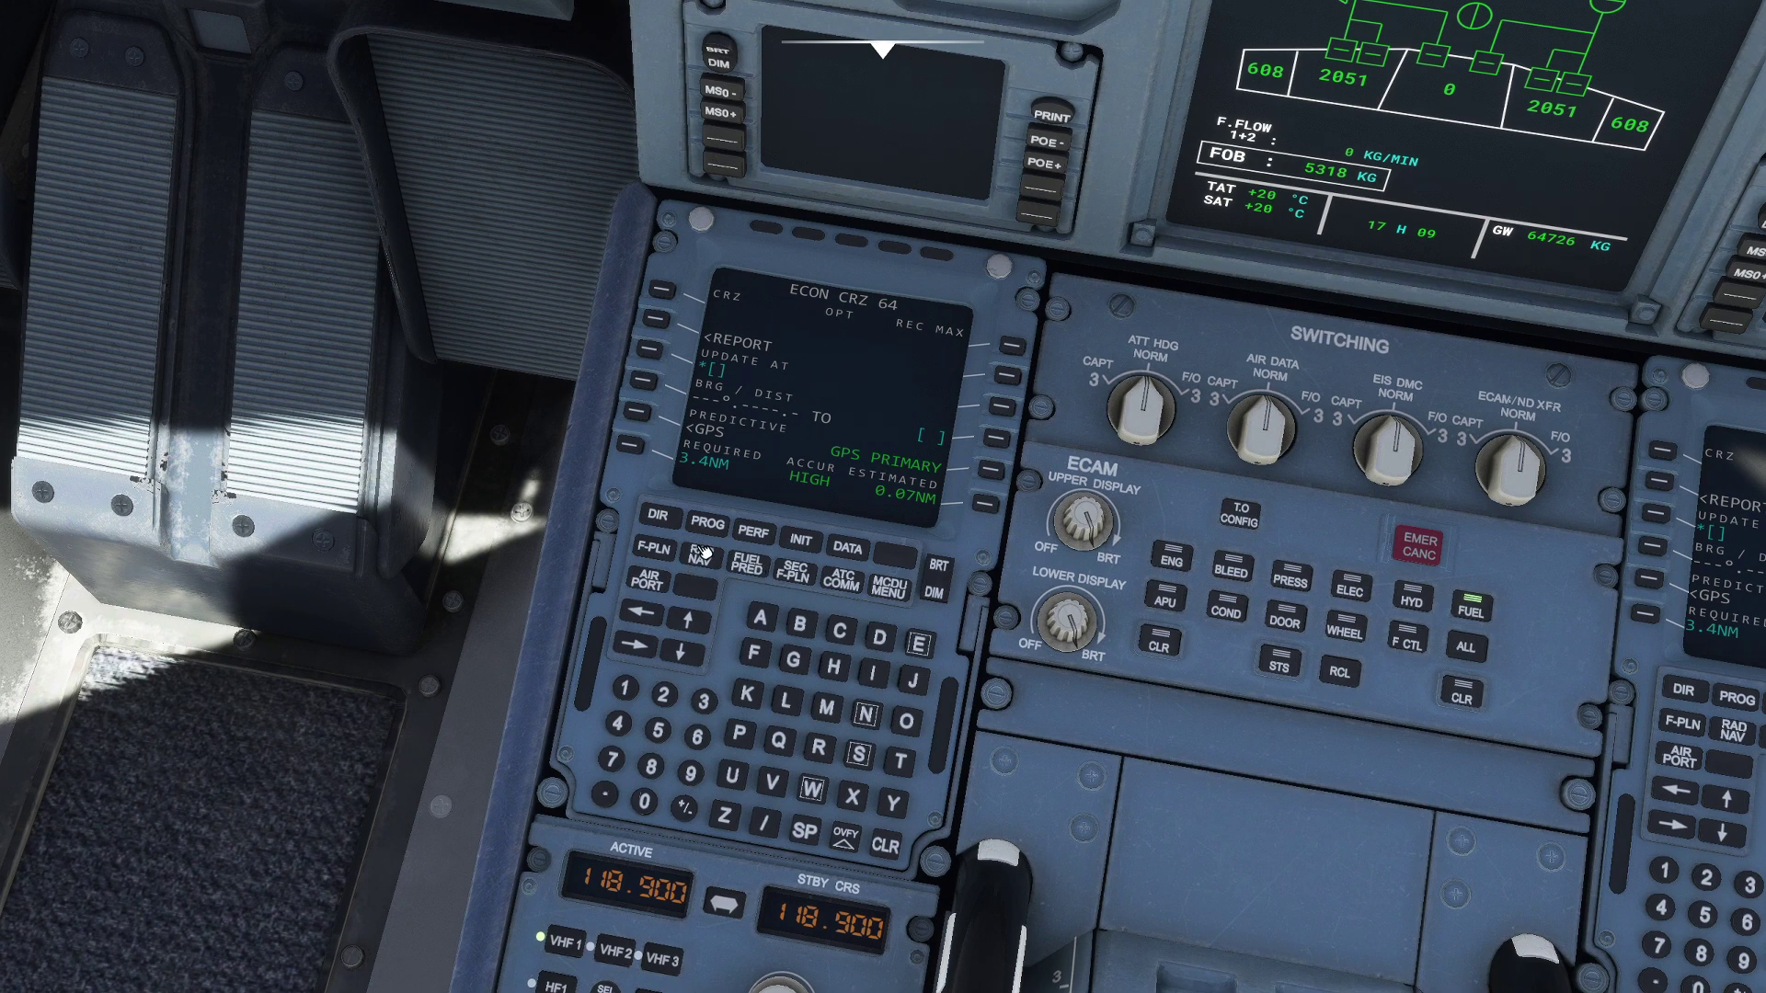
Step: Review the flight plan's altitude constraints from the SVMC departure through the last waypoints before SVMI
left_click(654, 548)
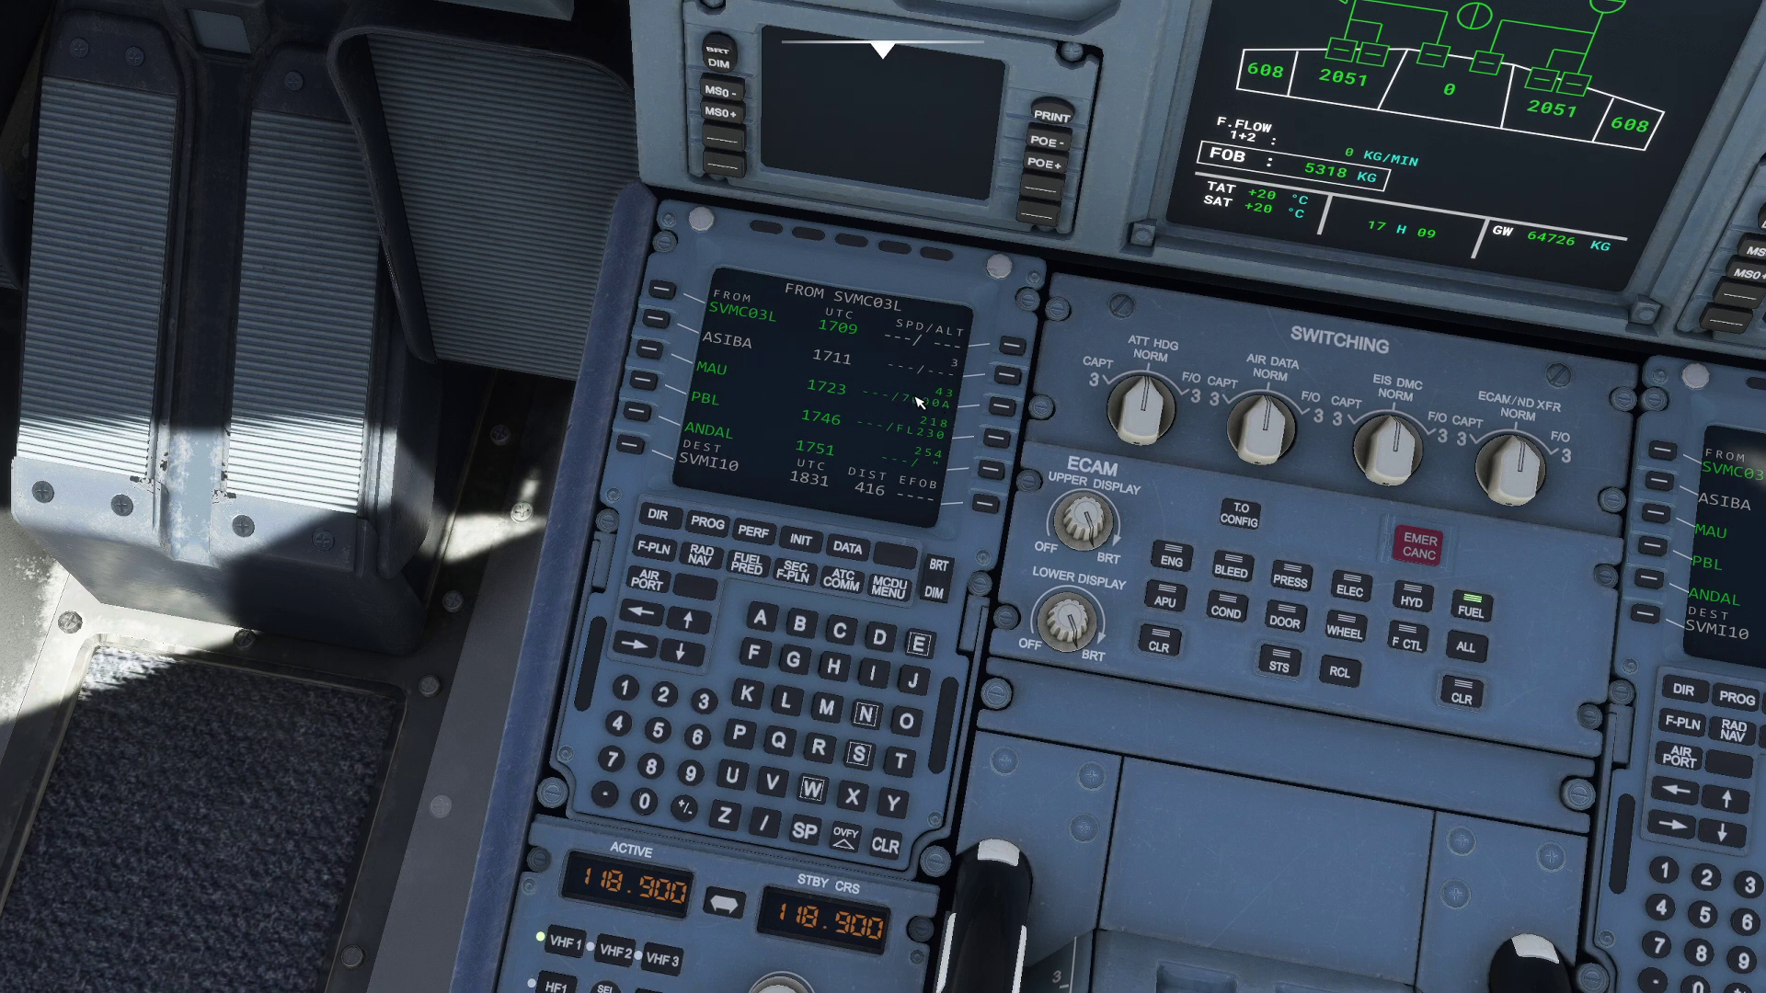
left_click(688, 622)
left_click(689, 622)
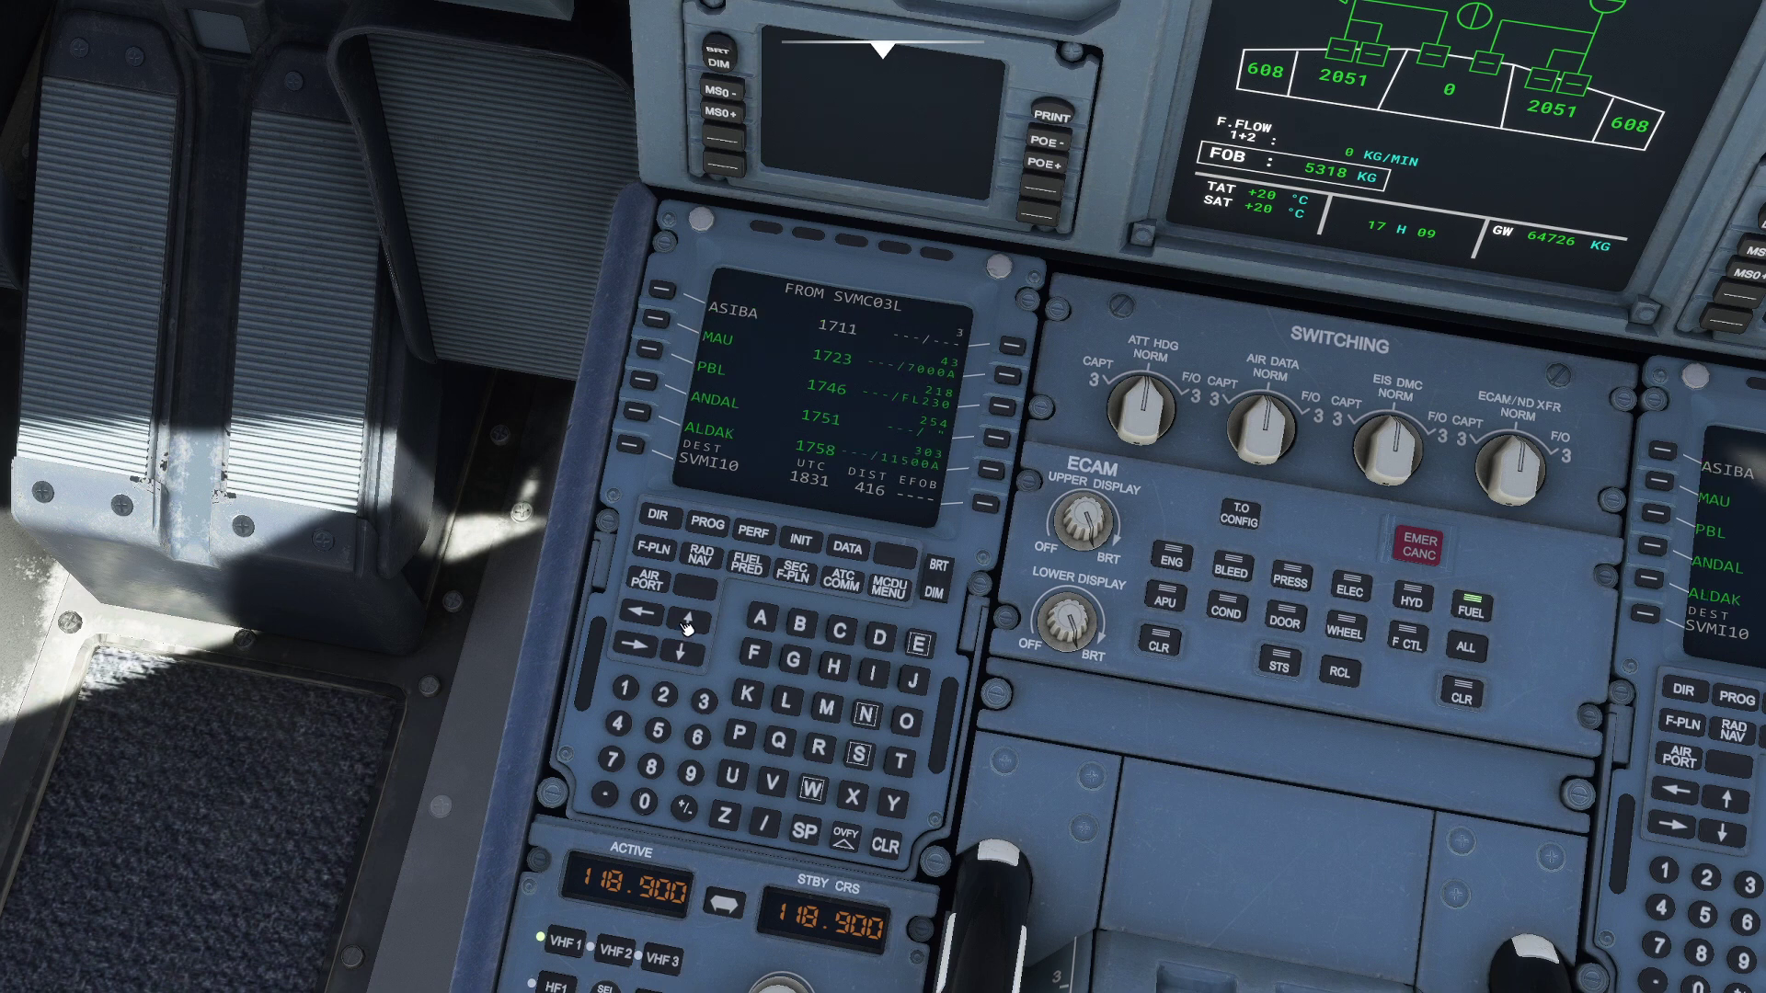
left_click(688, 622)
left_click(688, 622)
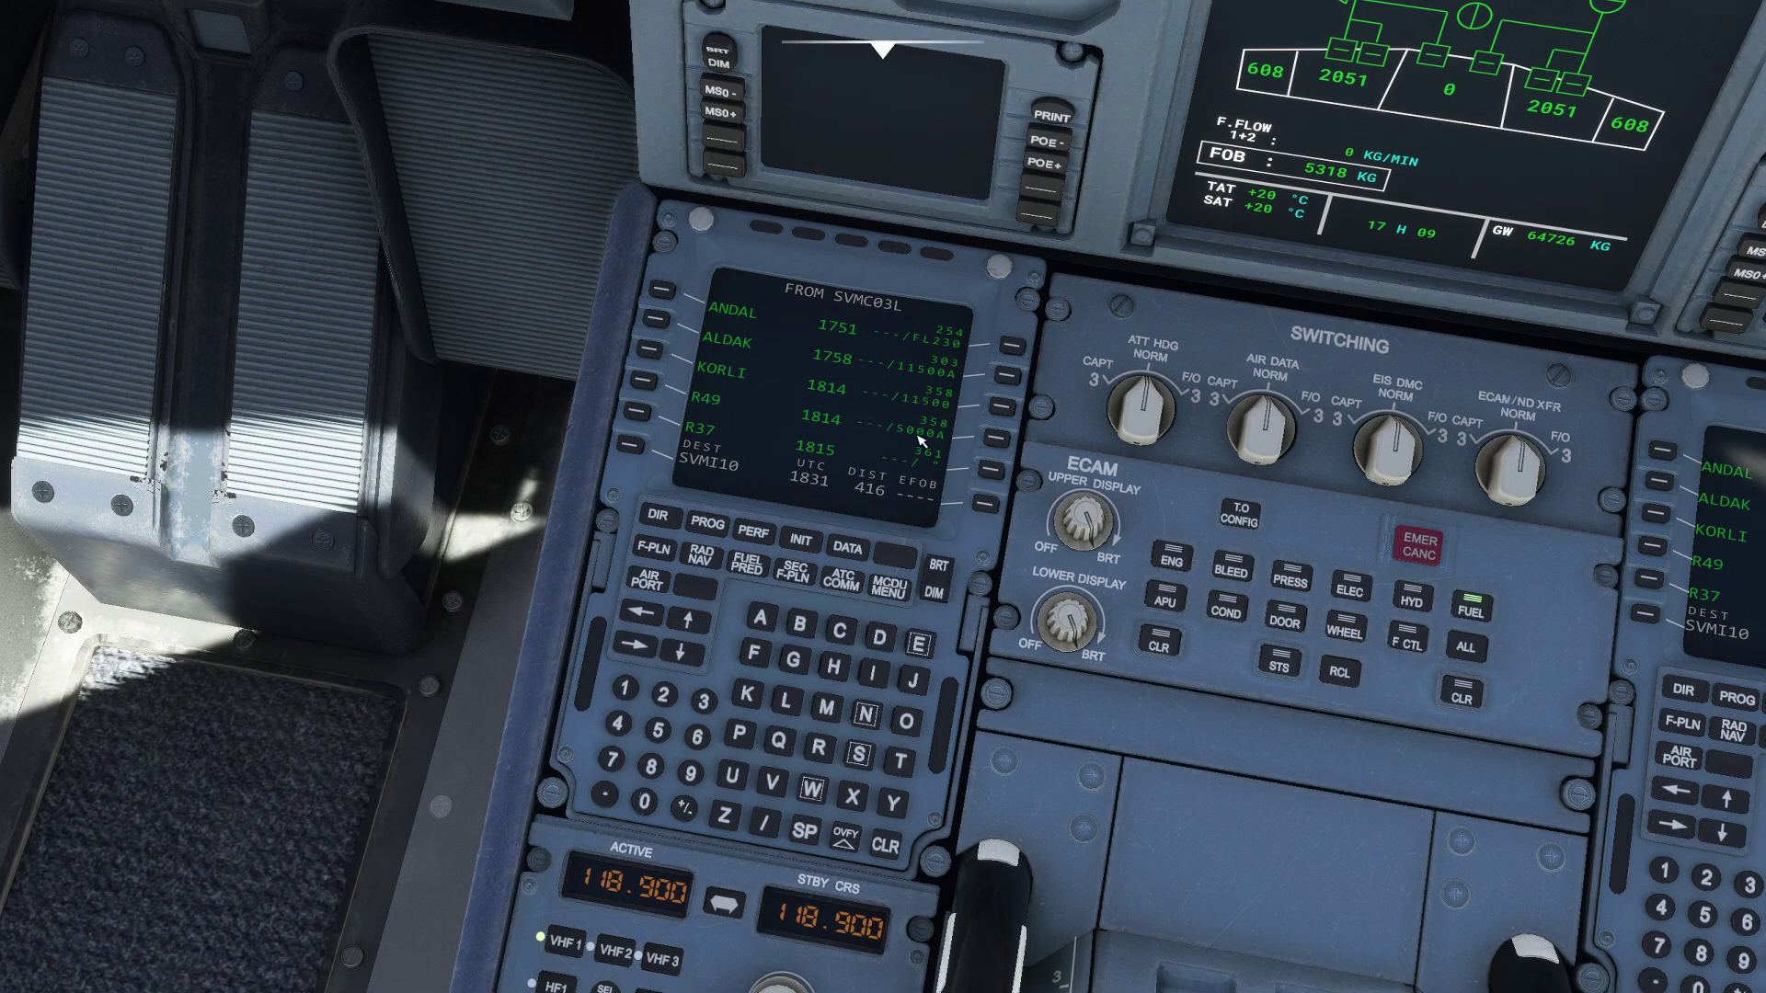
left_click(708, 626)
left_click(708, 625)
left_click(708, 626)
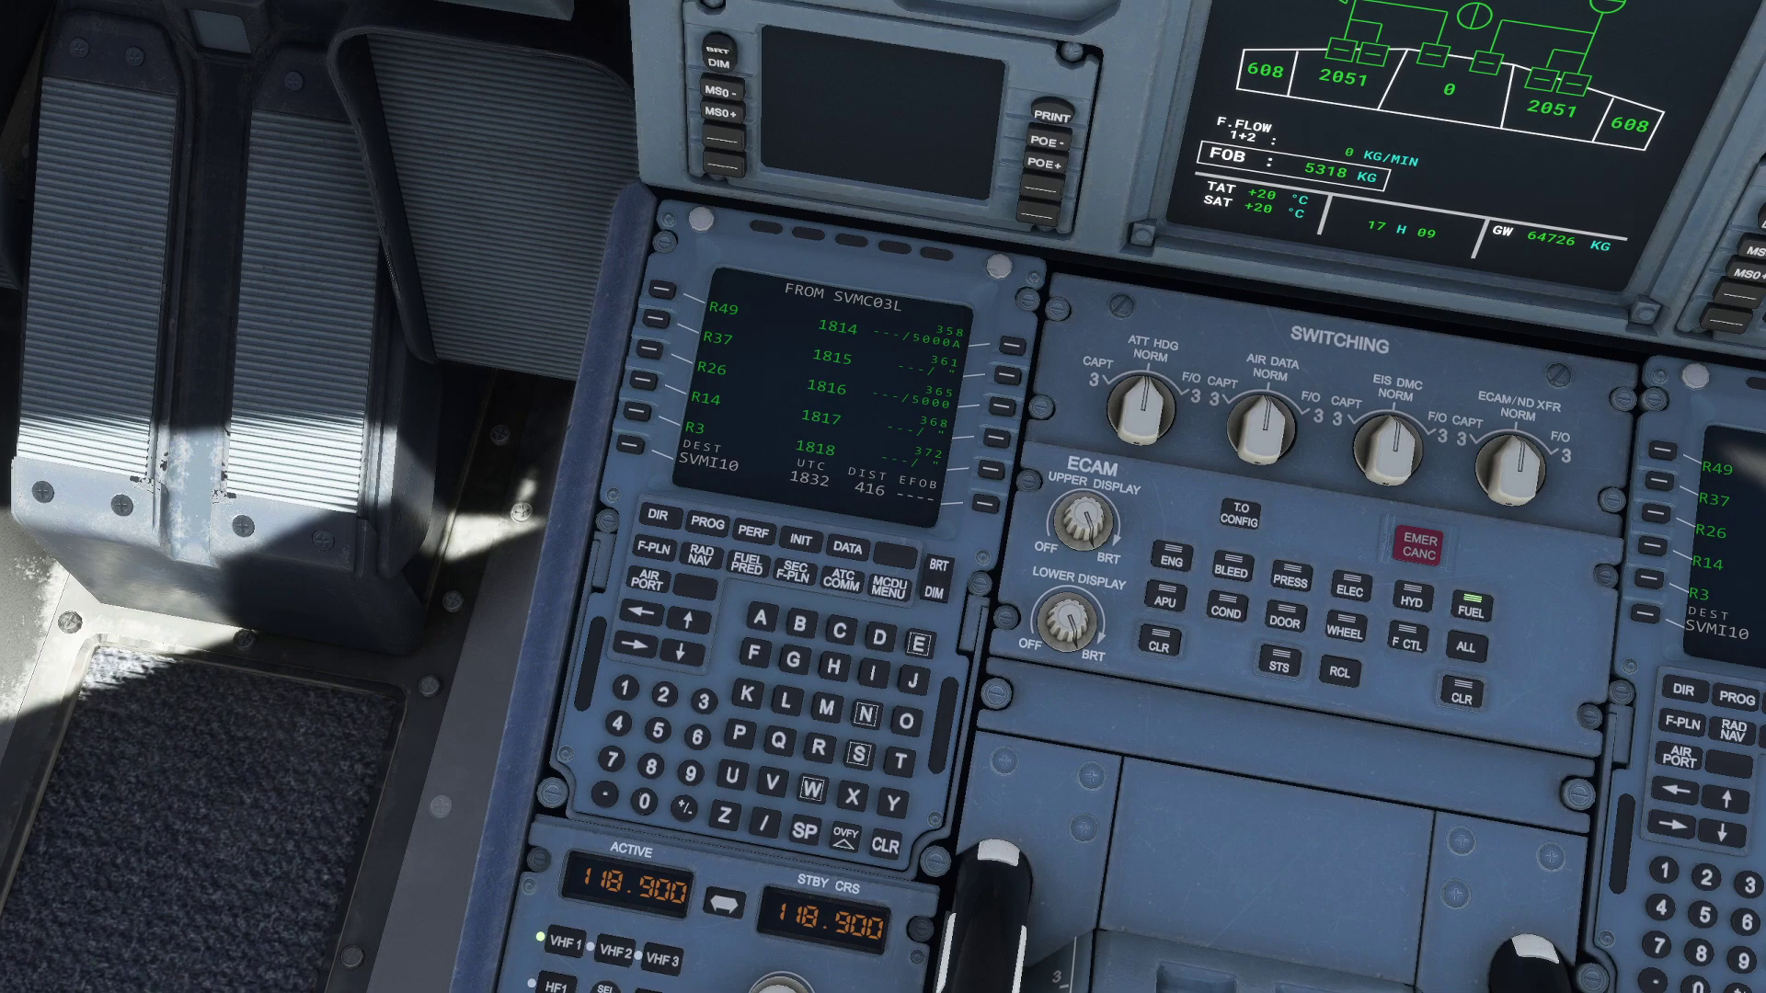
left_click_drag(811, 425, 813, 405)
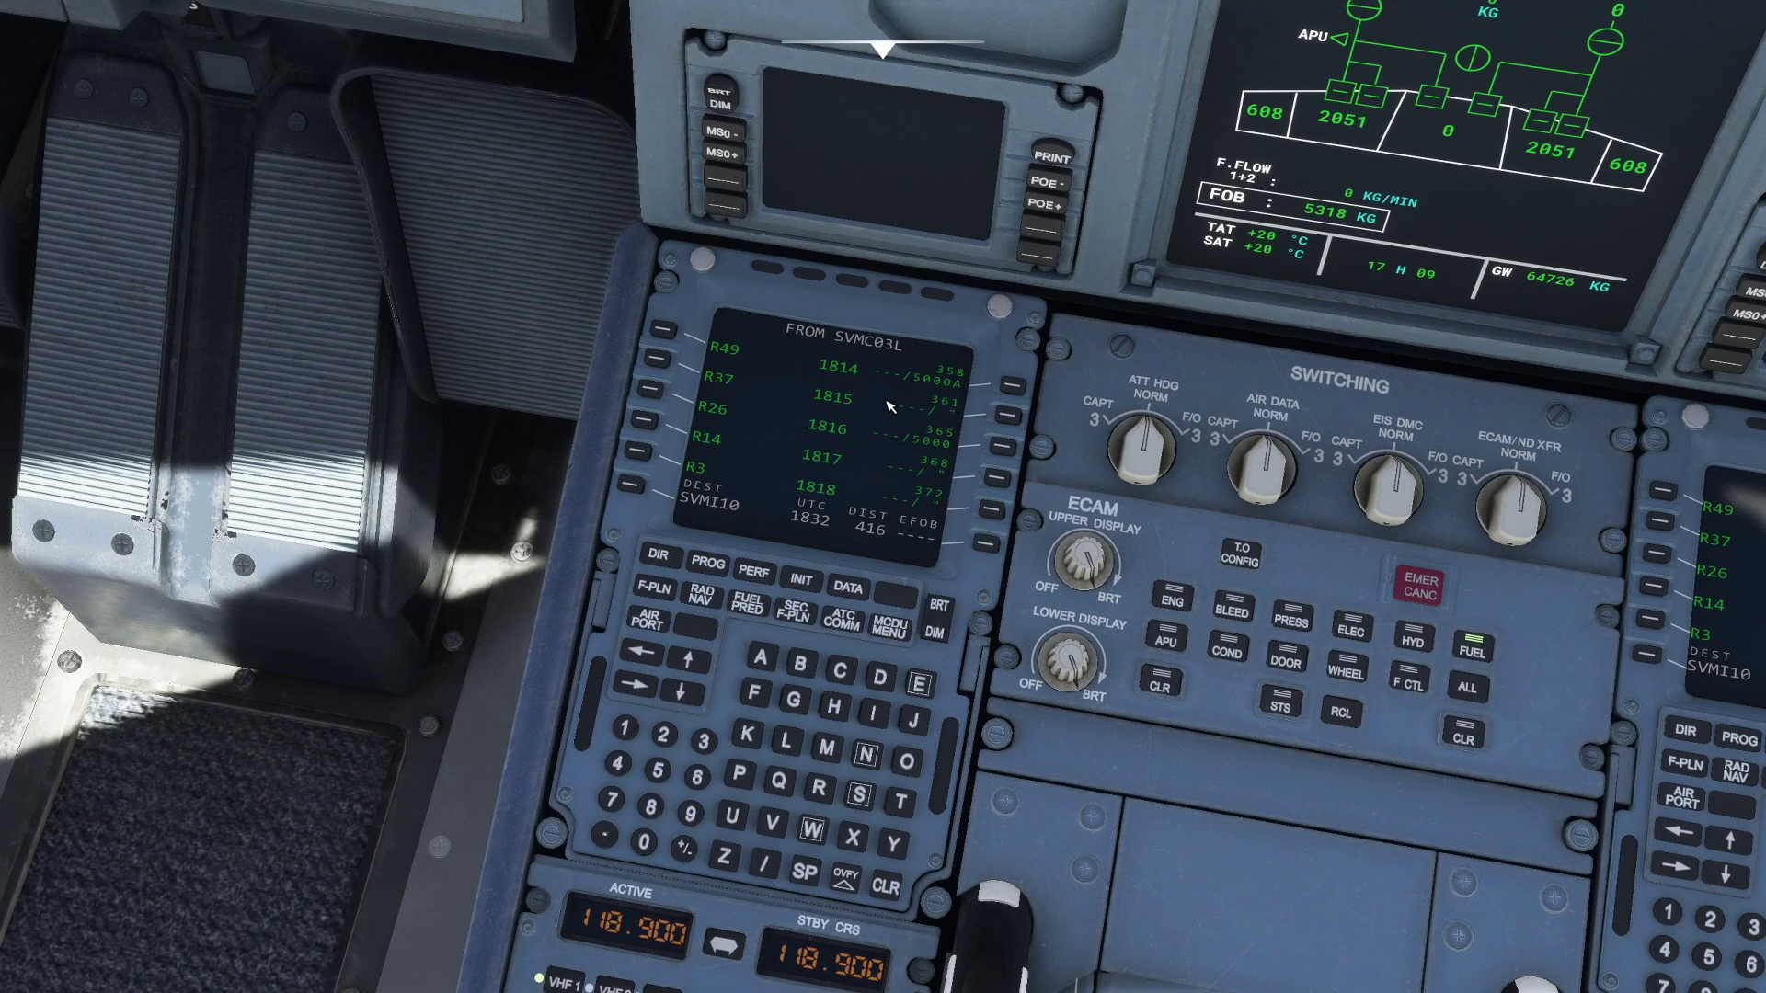
Step: Check the speed, heading and altitude windows on the flight control unit, and reset the camera to the pilot's view
scroll(869, 450, "down", 3)
left_click_drag(816, 469, 889, 175)
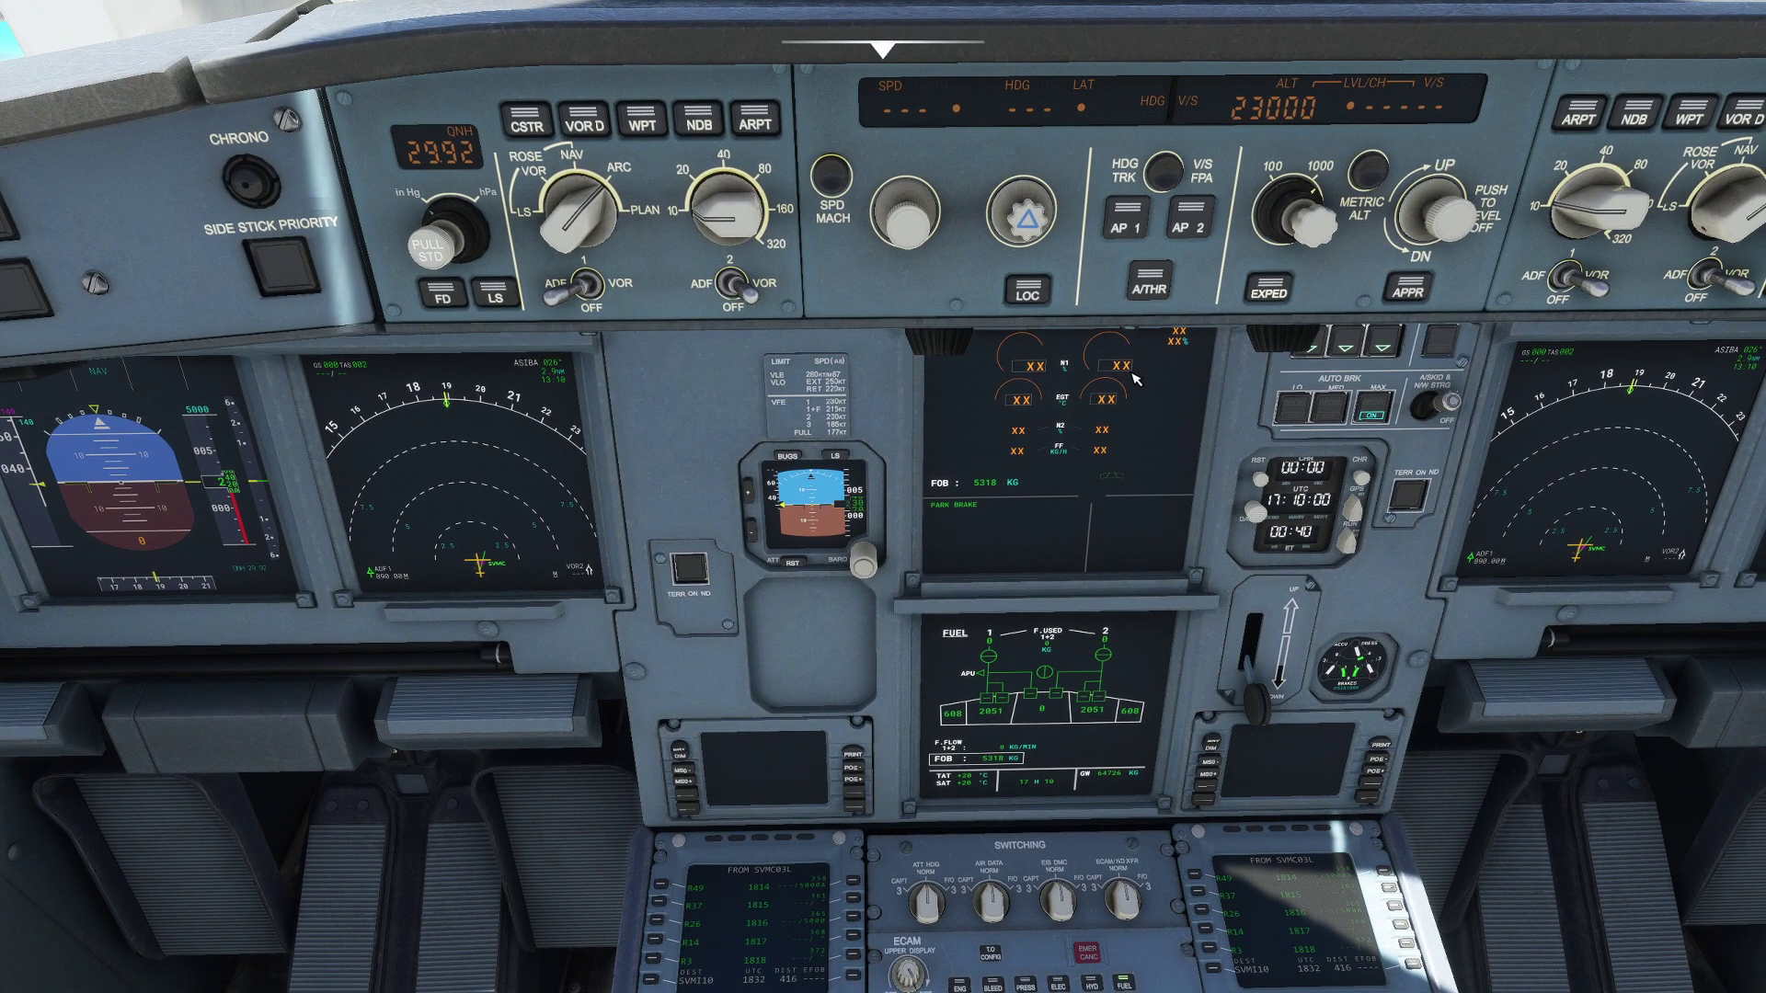
left_click_drag(796, 379, 796, 420)
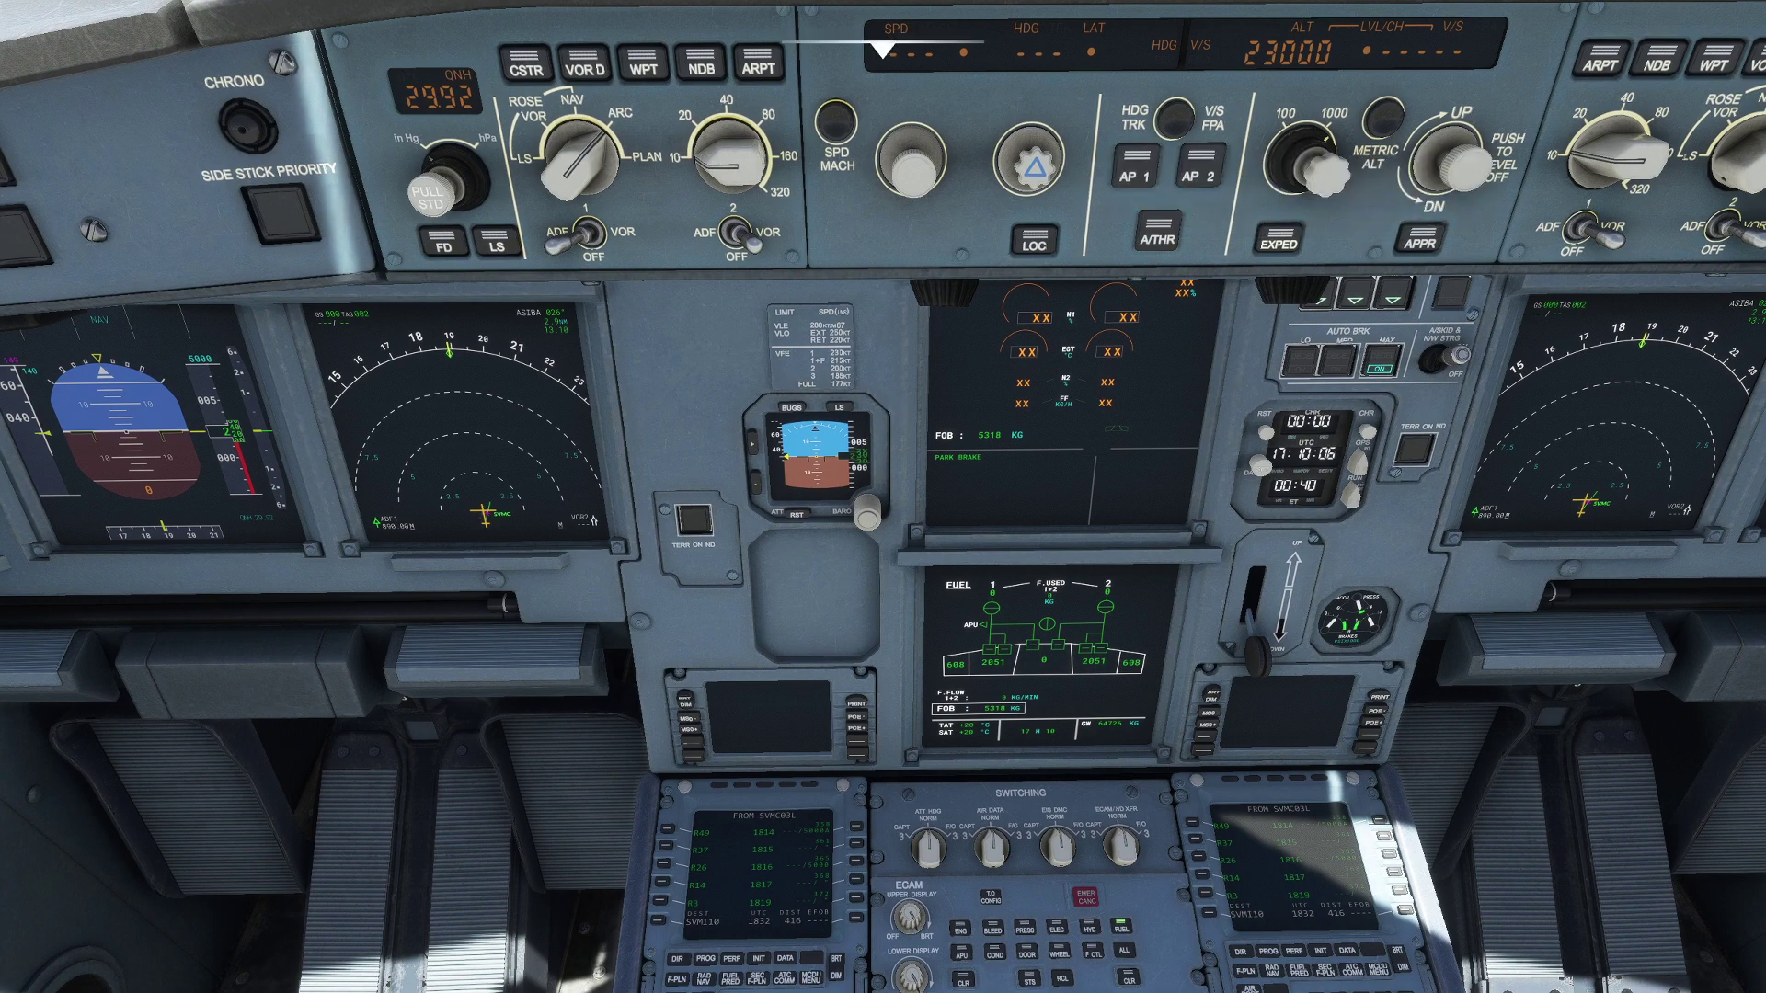
left_click_drag(816, 451, 824, 534)
left_click_drag(717, 501, 827, 389)
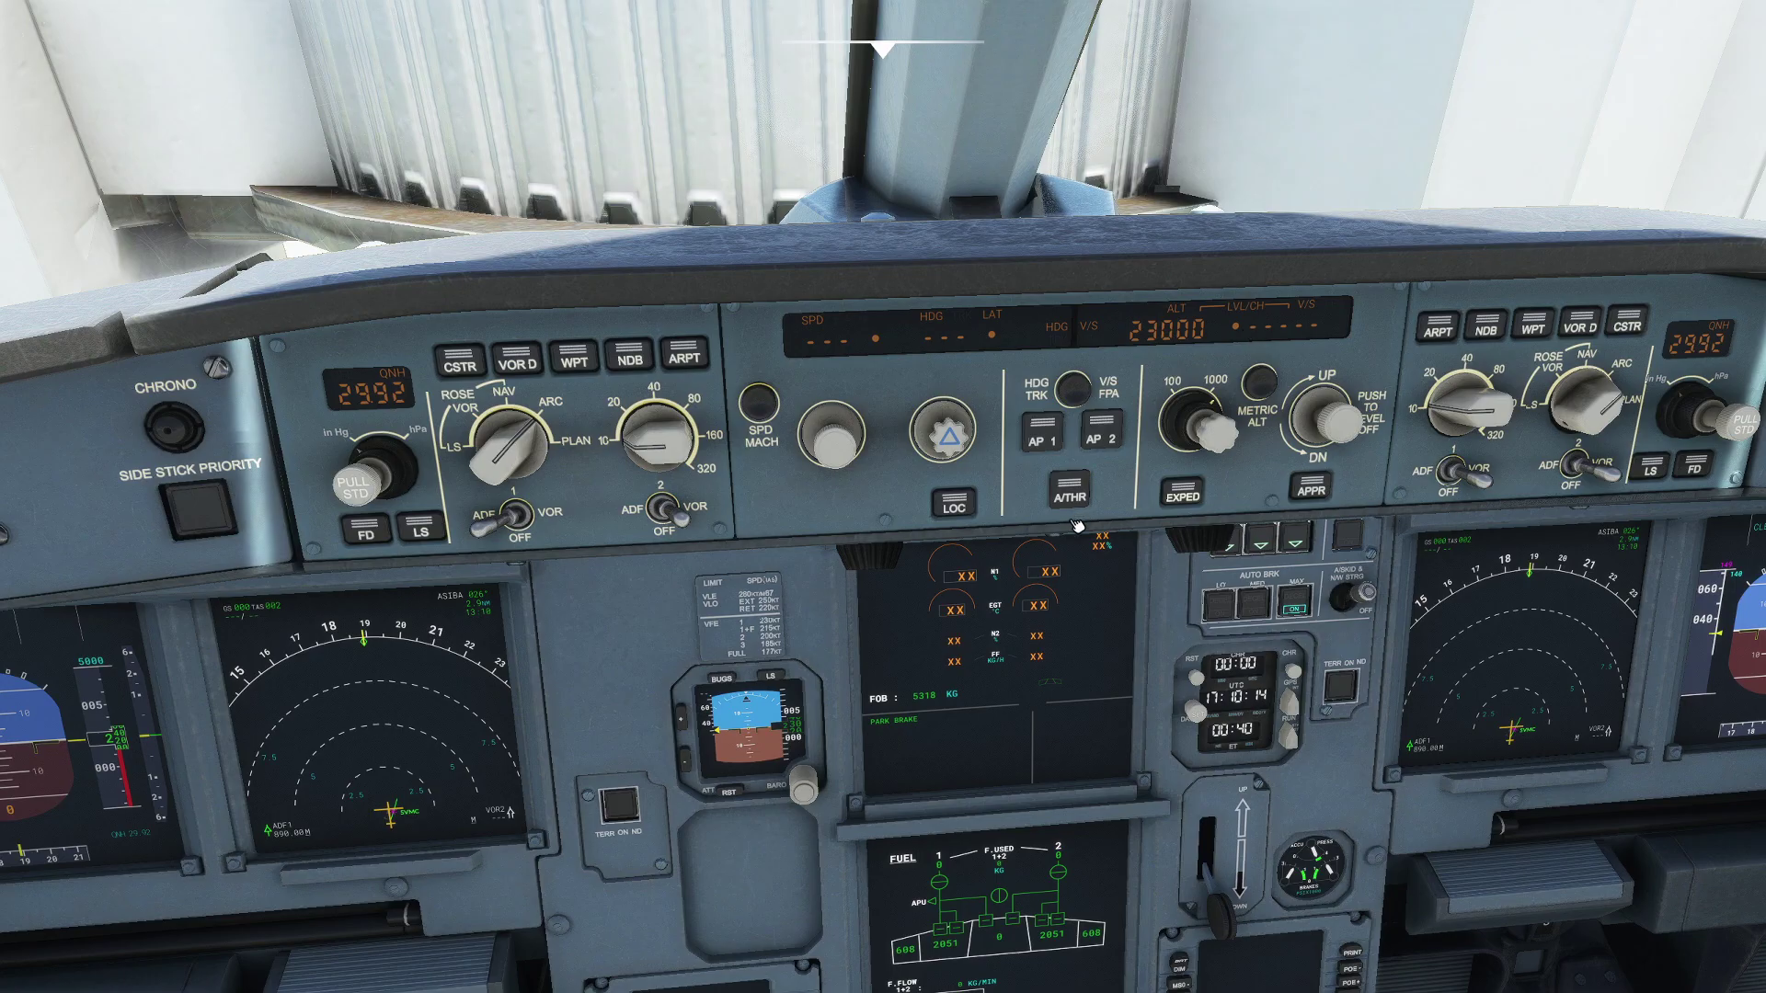
mouse_move(1077, 526)
left_mouse_down()
mouse_move(1103, 810)
mouse_move(1081, 551)
mouse_move(1021, 395)
mouse_move(1095, 520)
left_mouse_up()
key("ctrl+space")
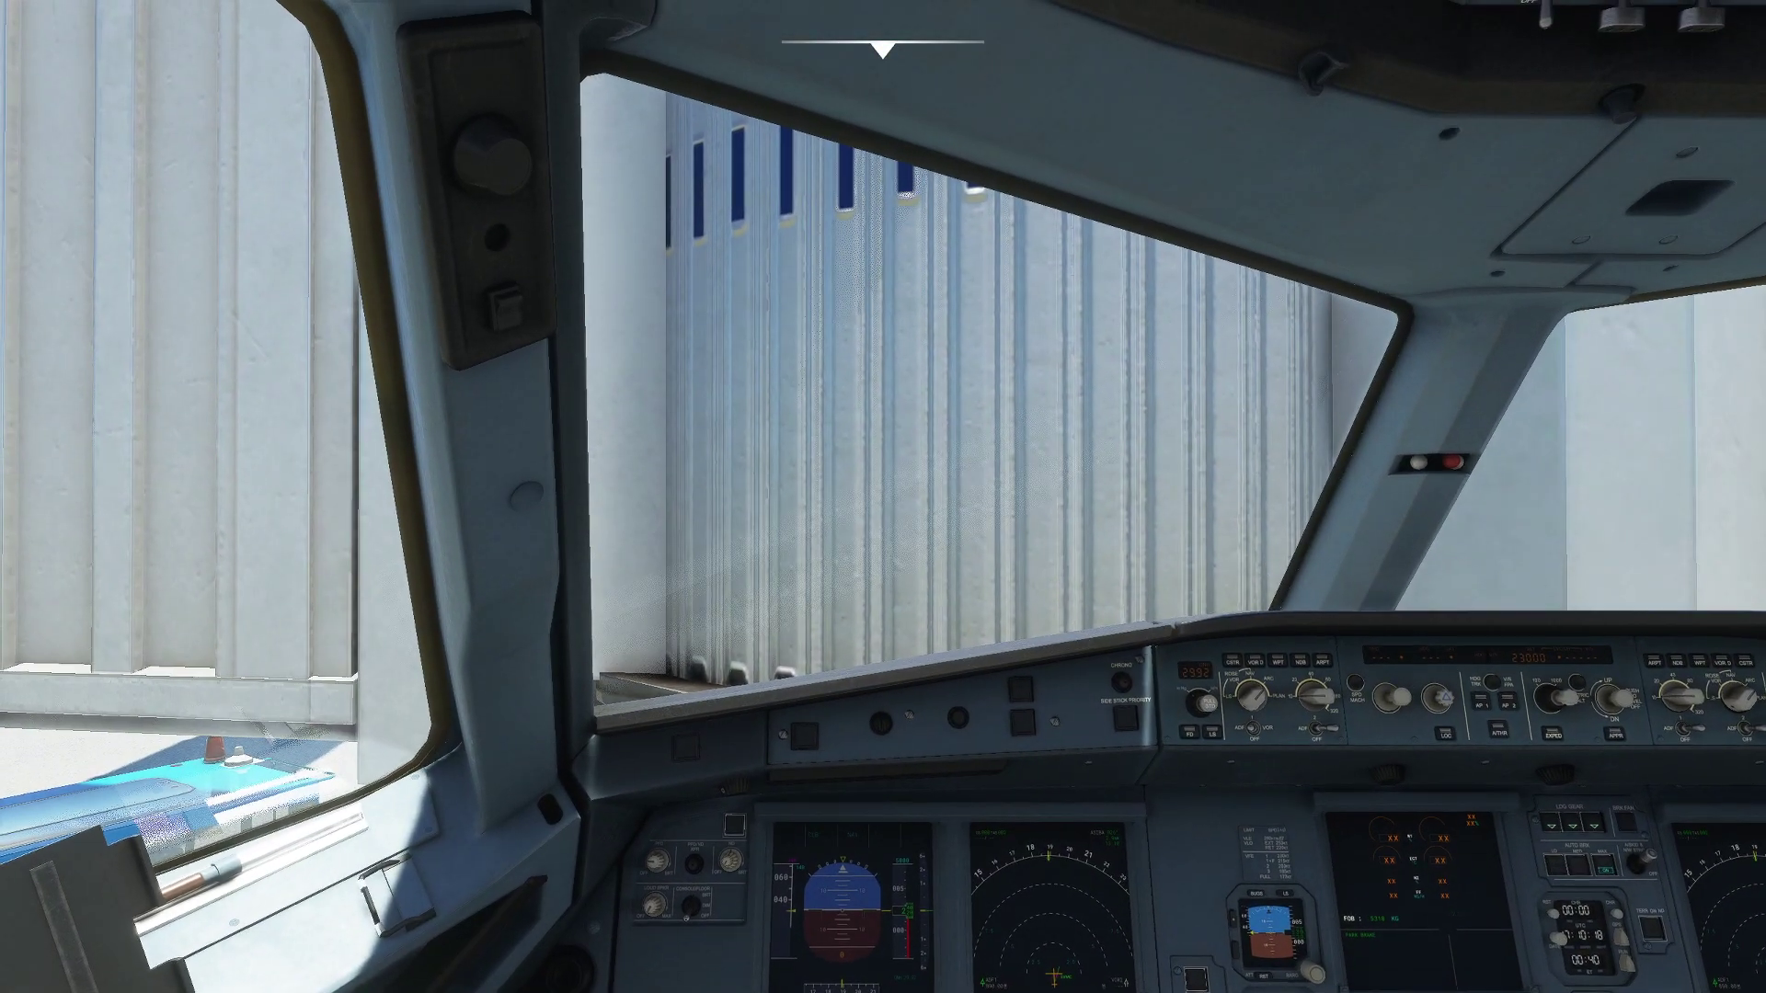